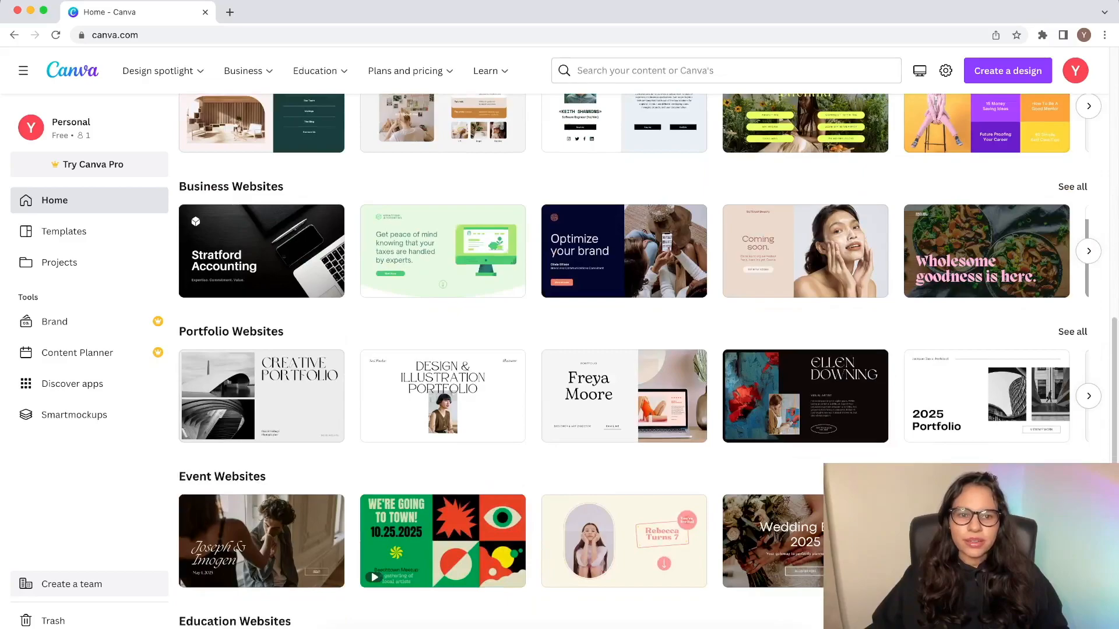
Step: Create a blank Bio Link Website design from the website types on the home page
scroll(647, 359, down, 3)
scroll(800, 363, up, 10)
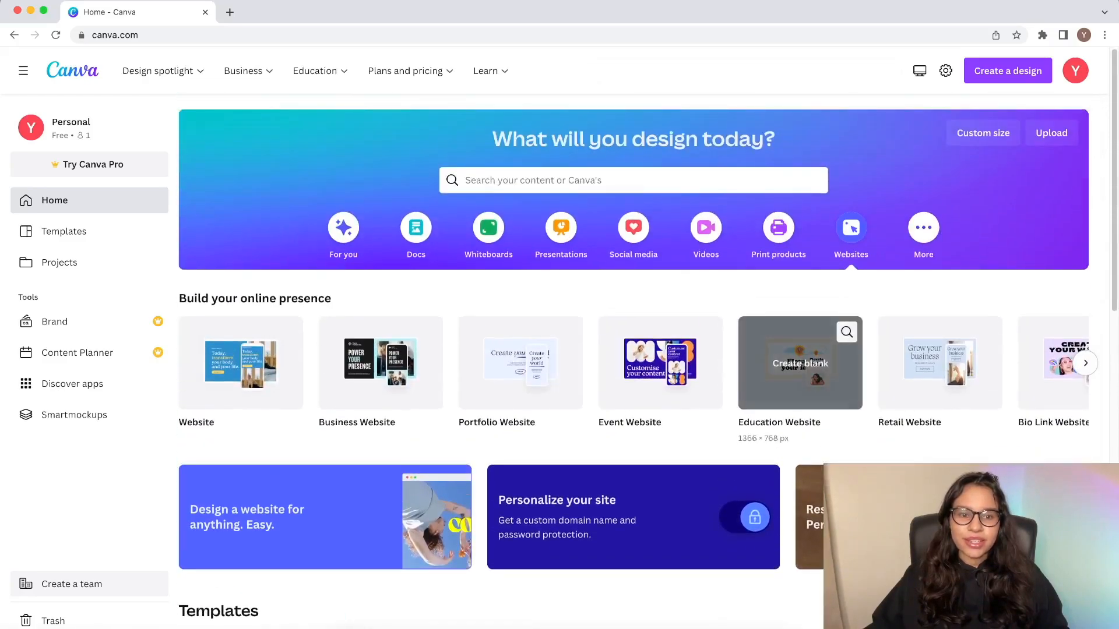
scroll(800, 363, down, 1)
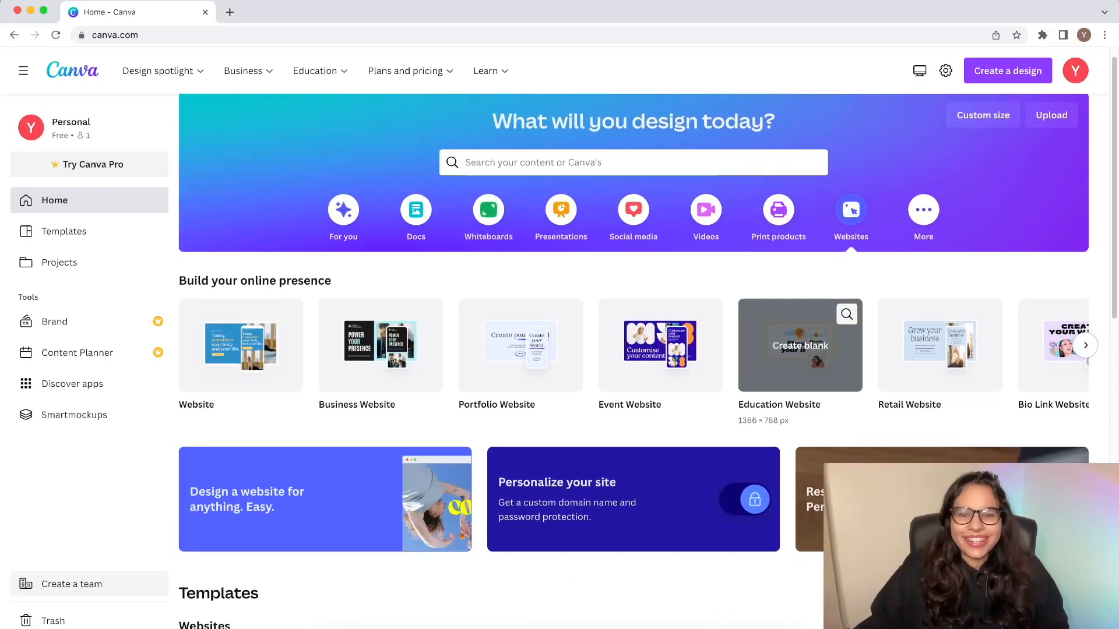
scroll(800, 363, down, 3)
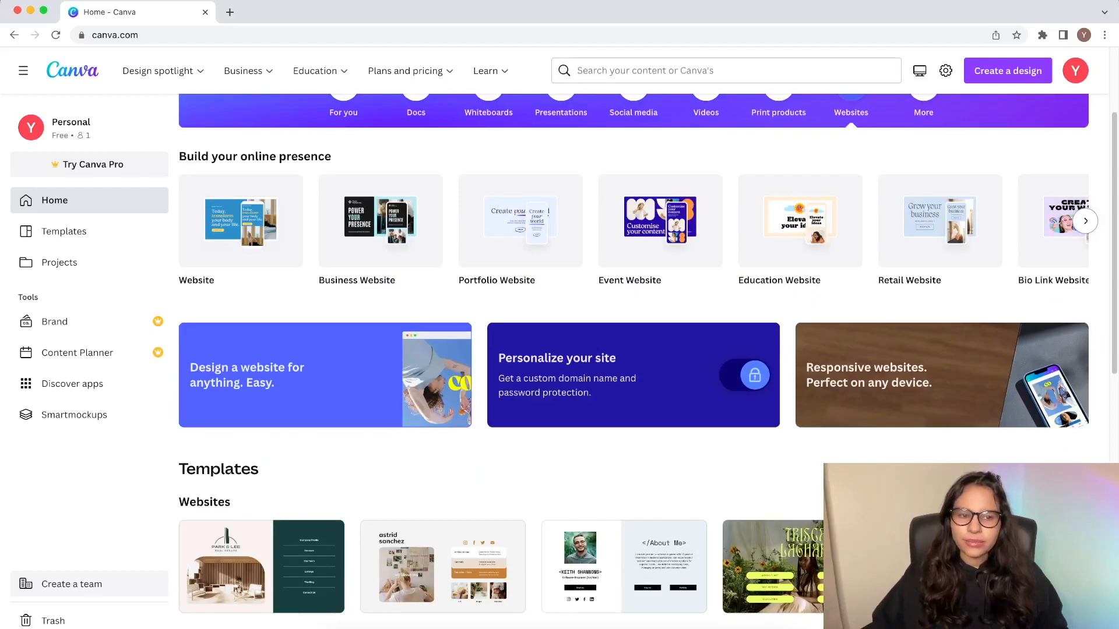
click(1085, 221)
click(1026, 220)
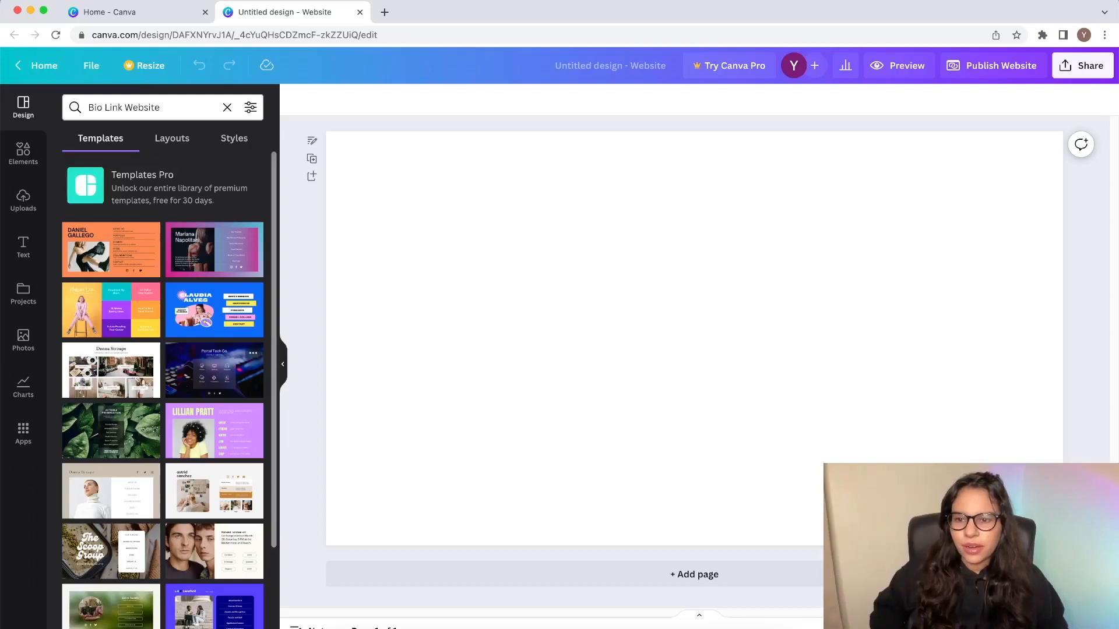
Step: Apply the Portal Tech Co. template to the blank page
scroll(163, 367, down, 1)
click(215, 368)
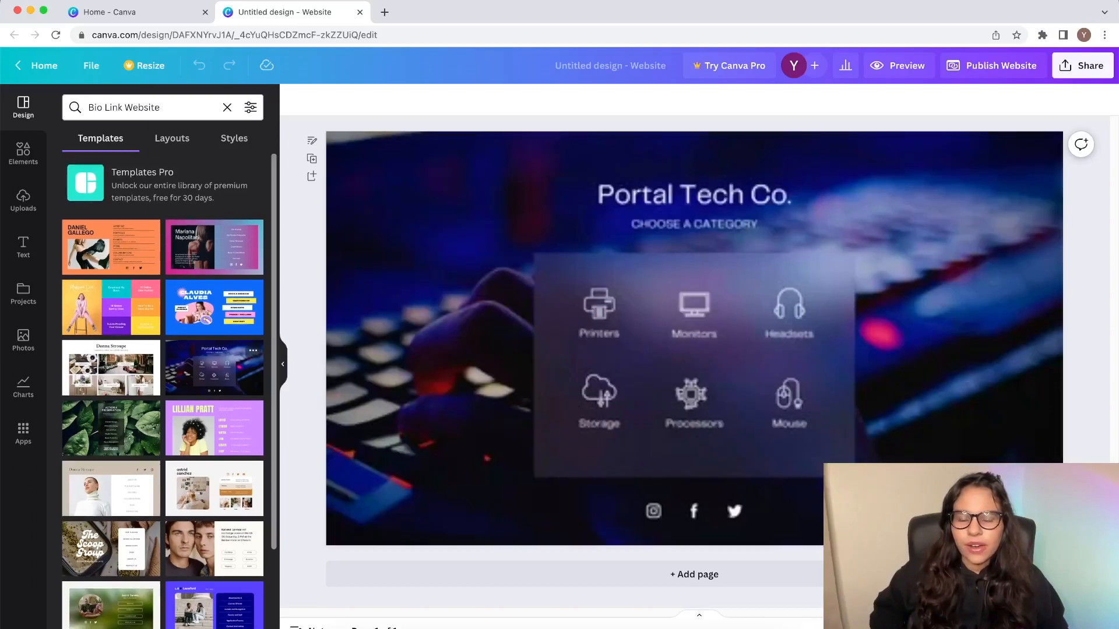
Step: Find the Dualitee Apparel template among the Bio Link Website templates and replace the current page with it
scroll(214, 368, down, 2)
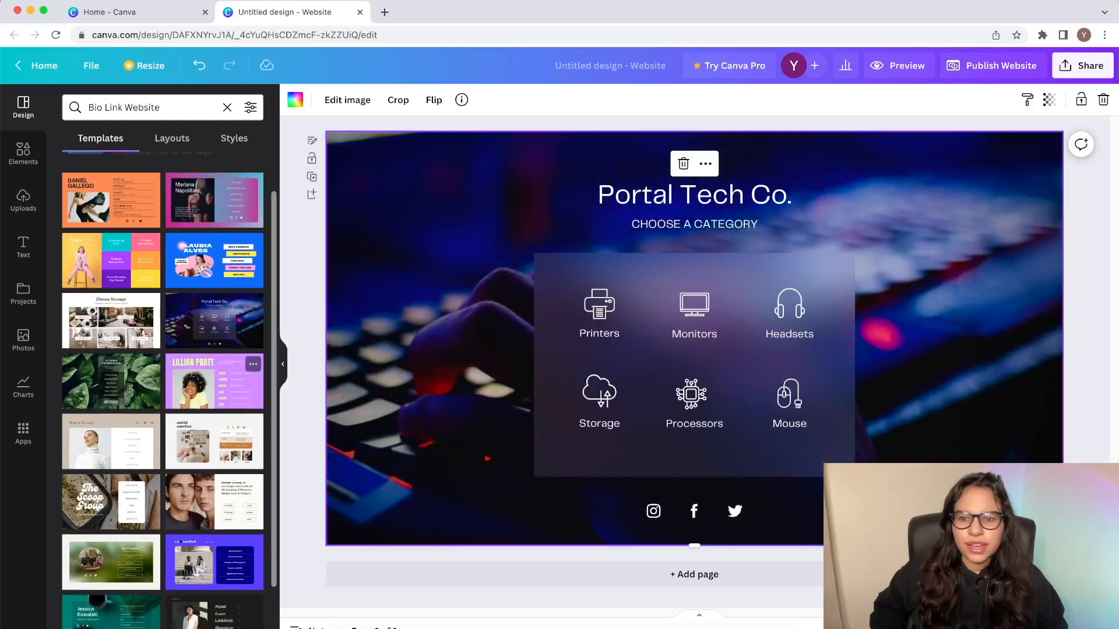
scroll(214, 367, down, 10)
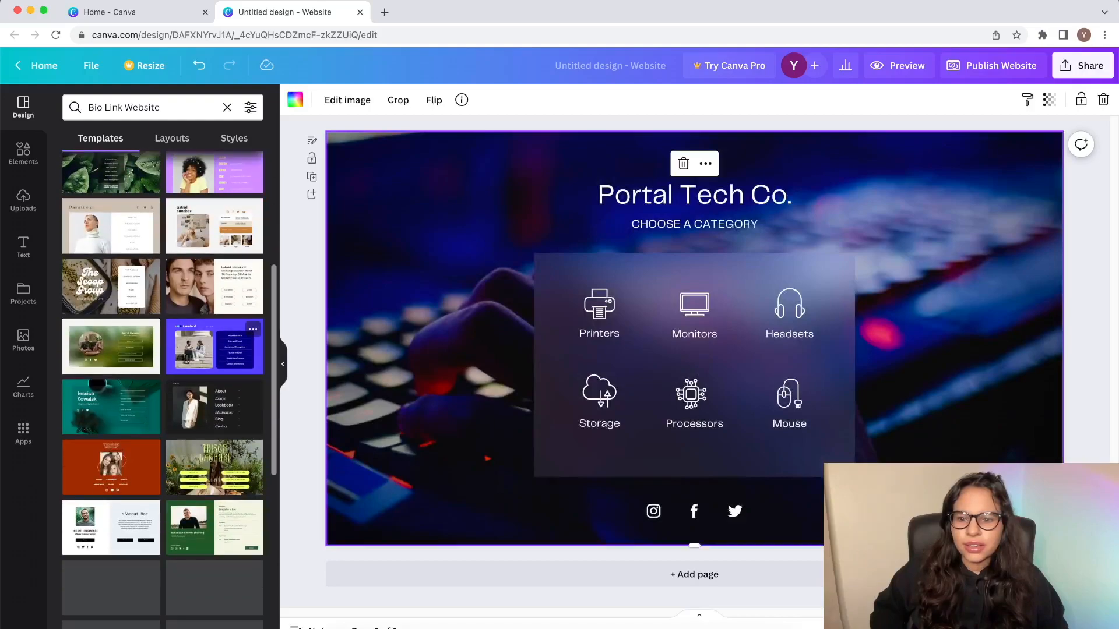
scroll(214, 367, down, 4)
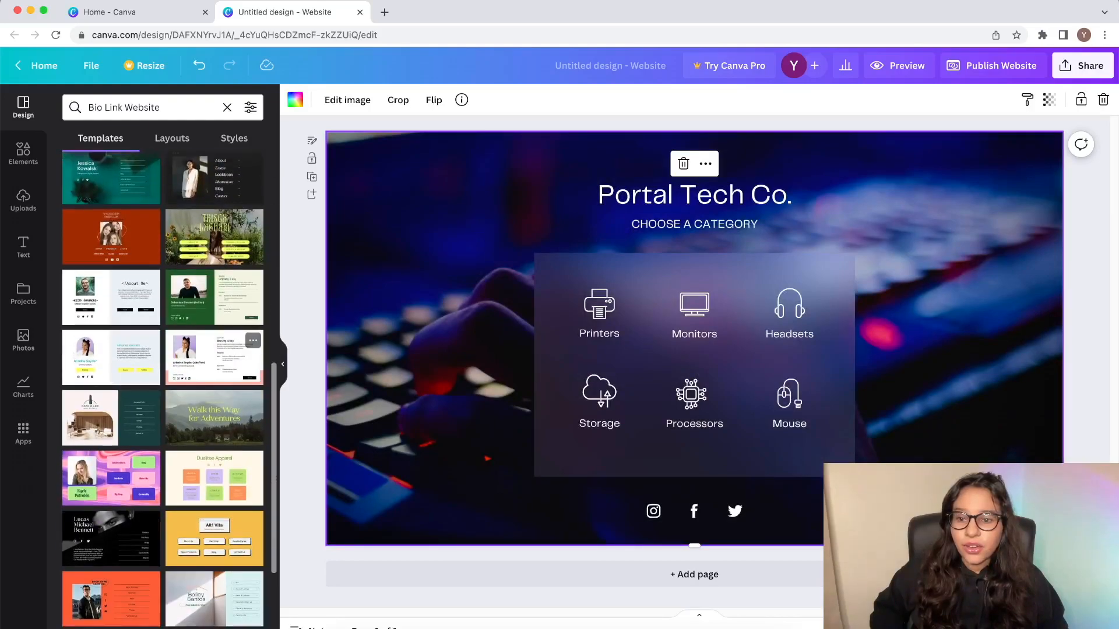
scroll(214, 367, down, 11)
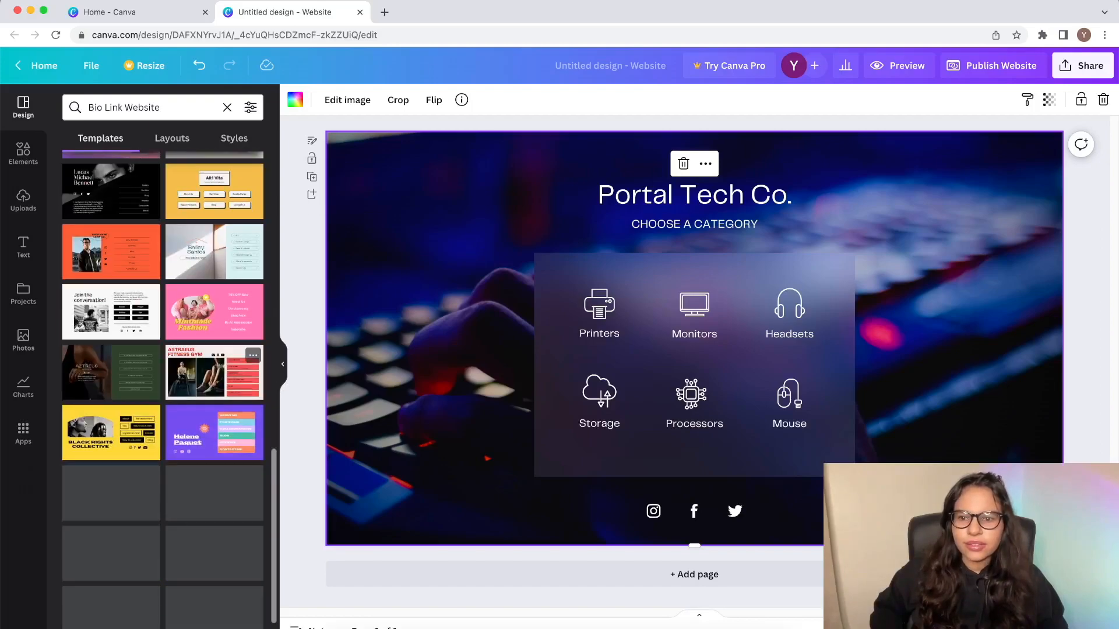
scroll(215, 367, down, 2)
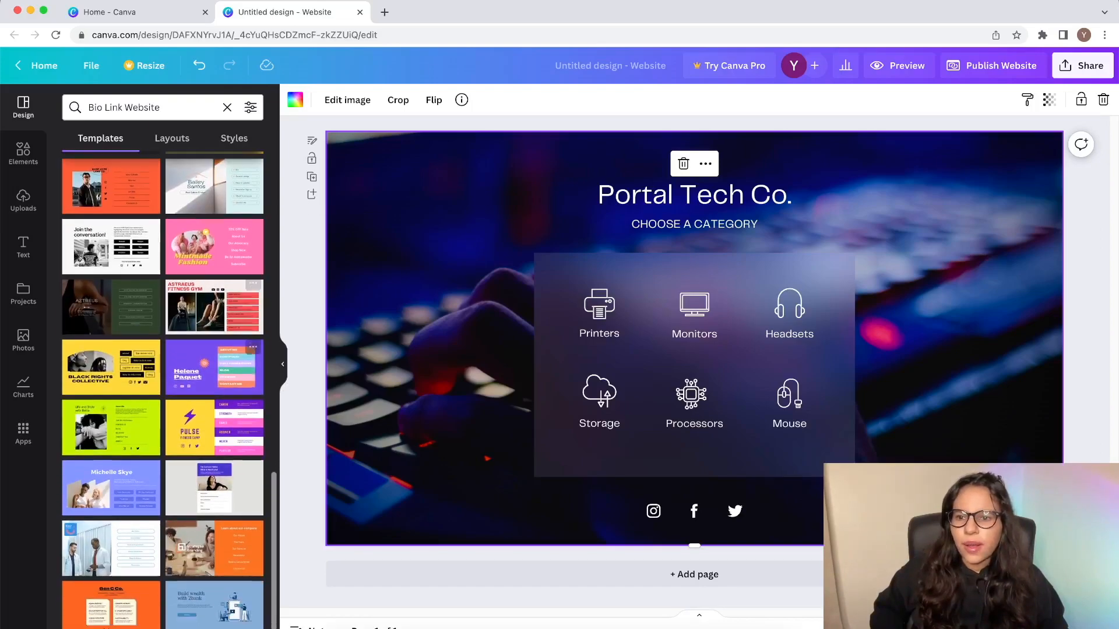
scroll(215, 367, up, 10)
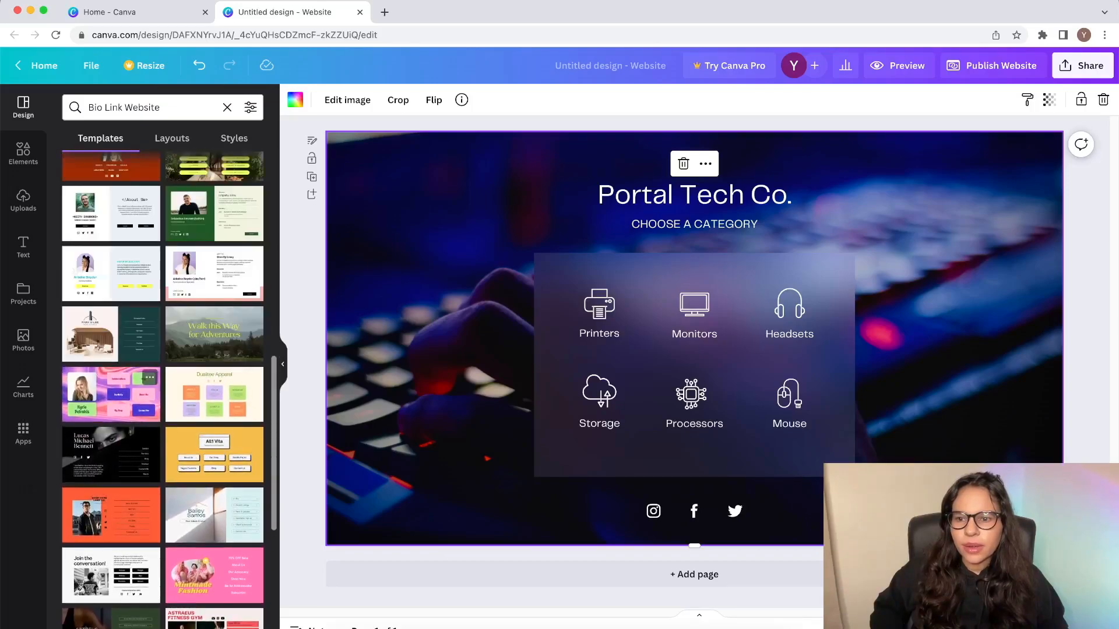
click(214, 394)
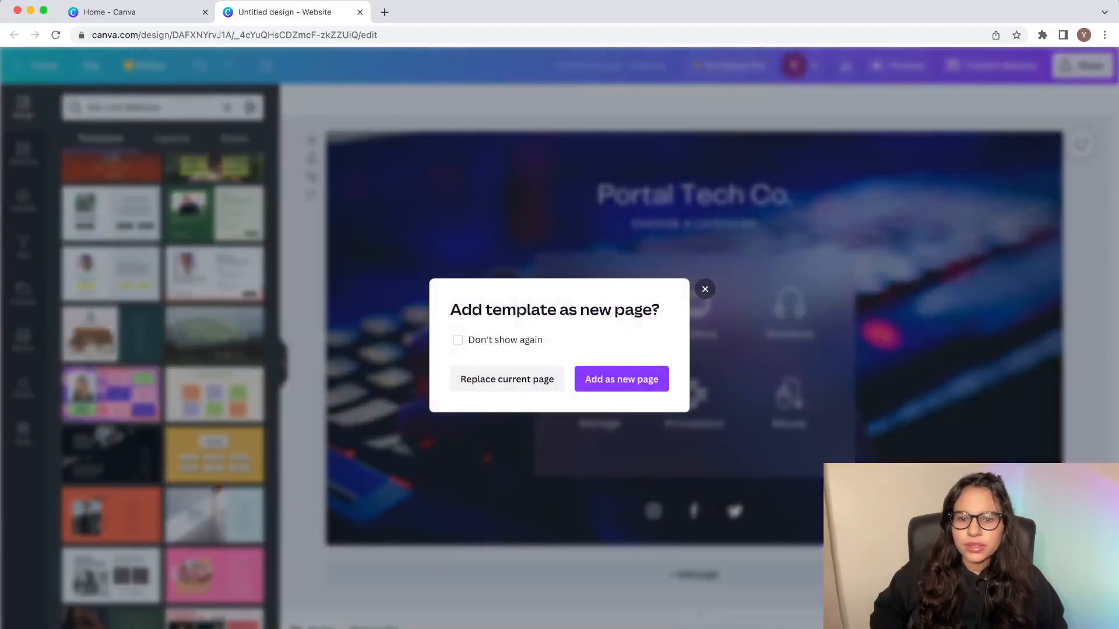
click(507, 378)
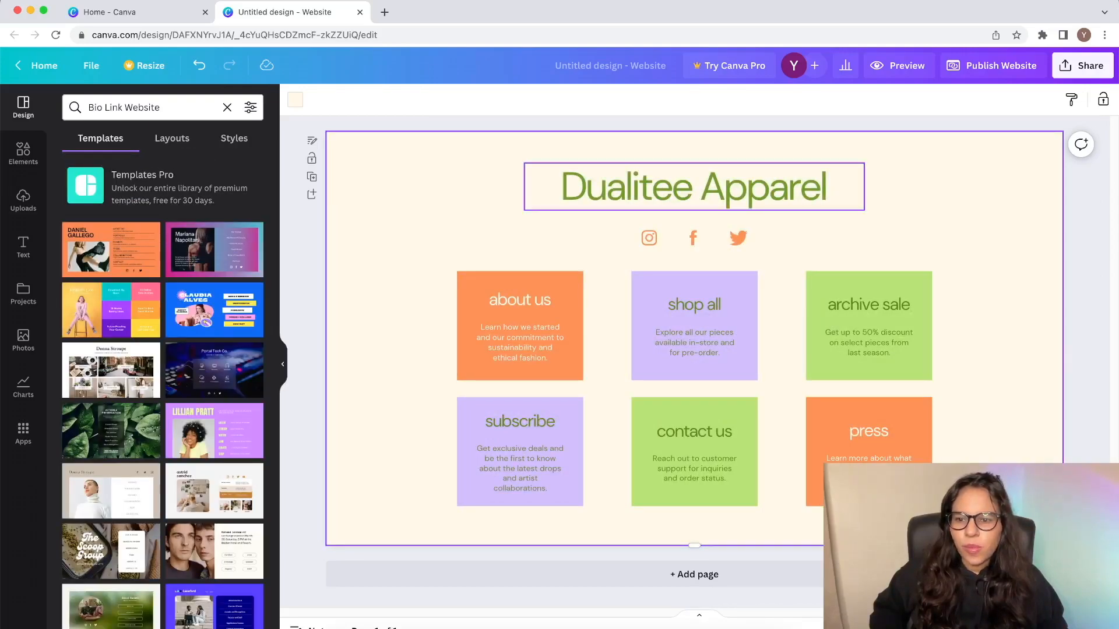
scroll(213, 423, down, 10)
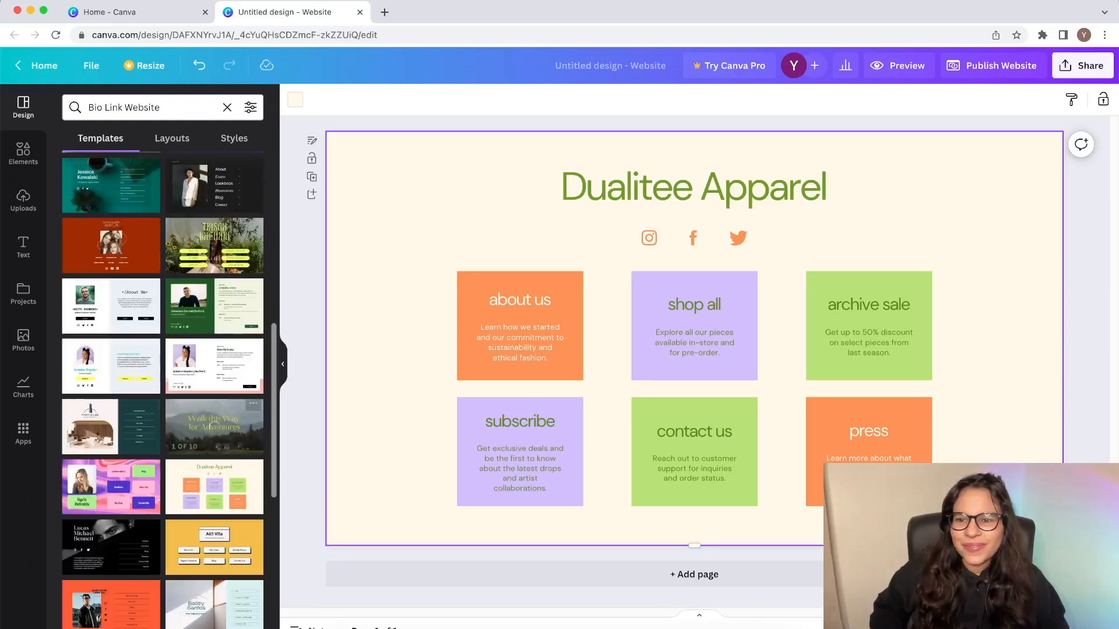
scroll(213, 423, down, 8)
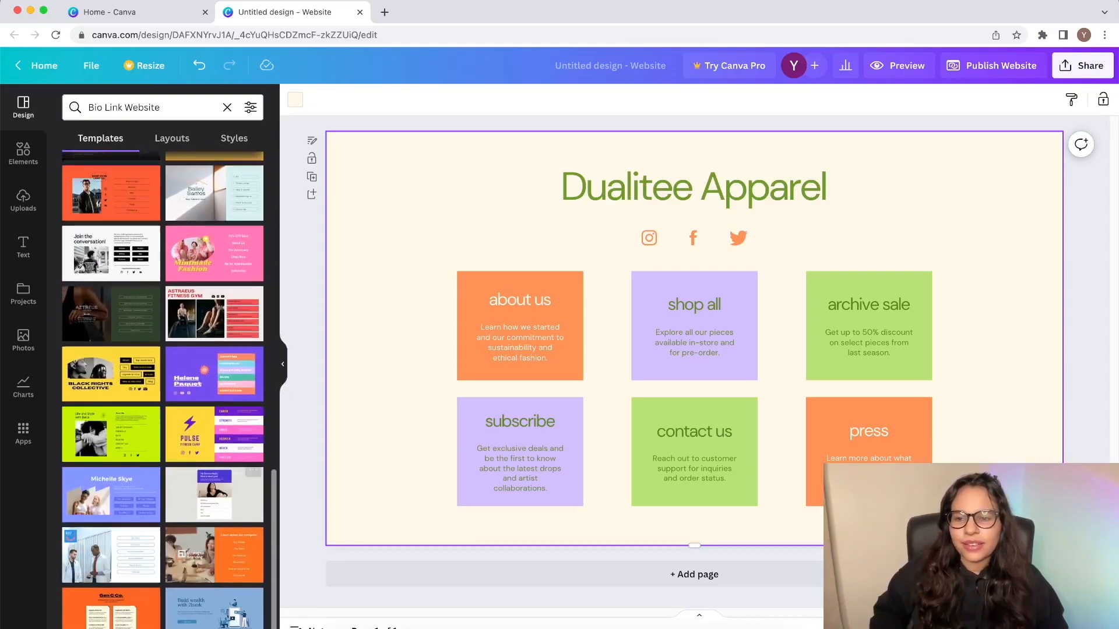
scroll(162, 389, up, 20)
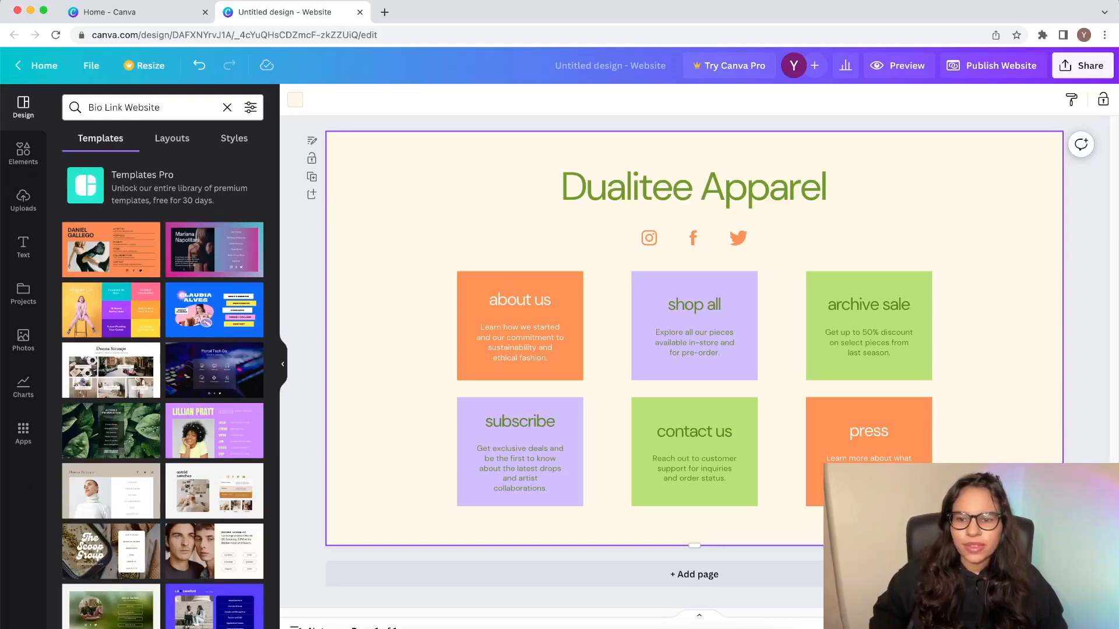
Step: Replace the "Dualitee Apparel" heading with the site owner's first name
double_click(694, 187)
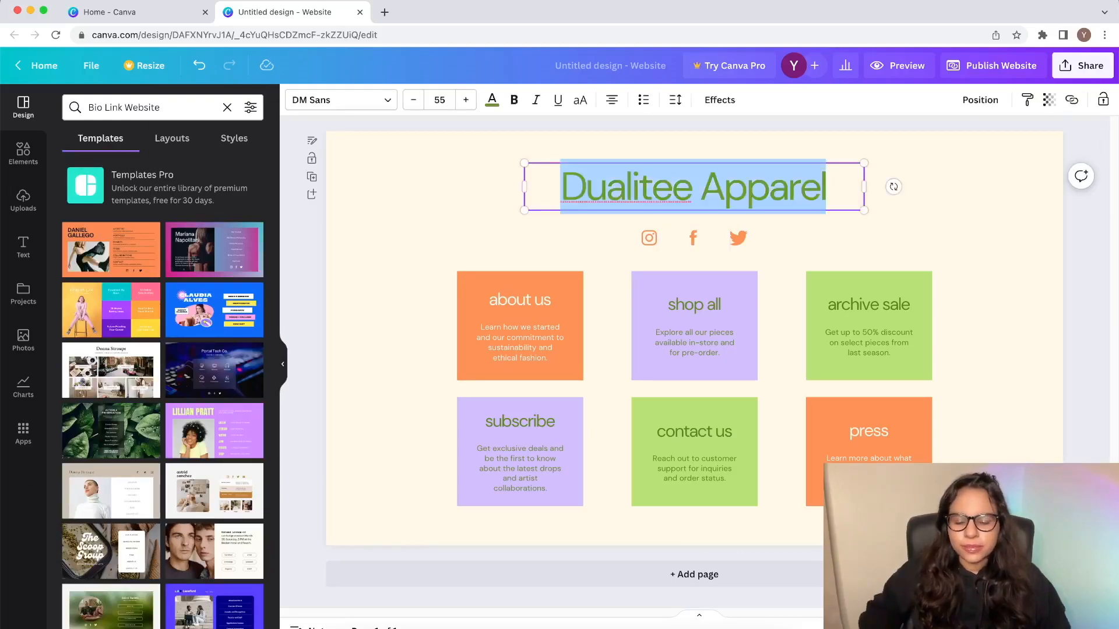
text(Yuri)
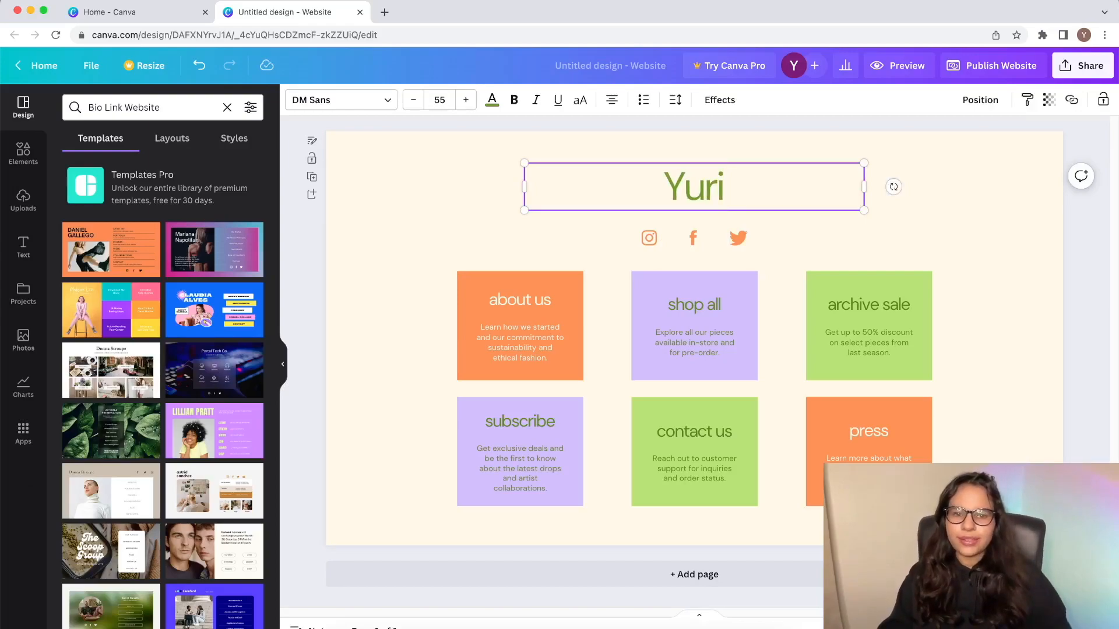
key(Escape)
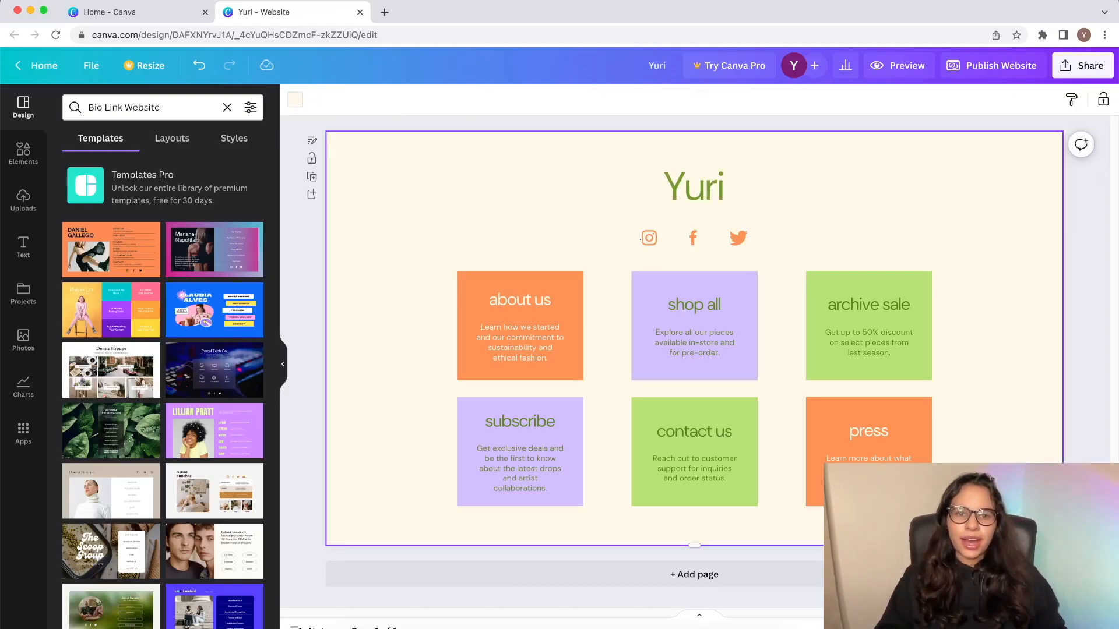
click(646, 238)
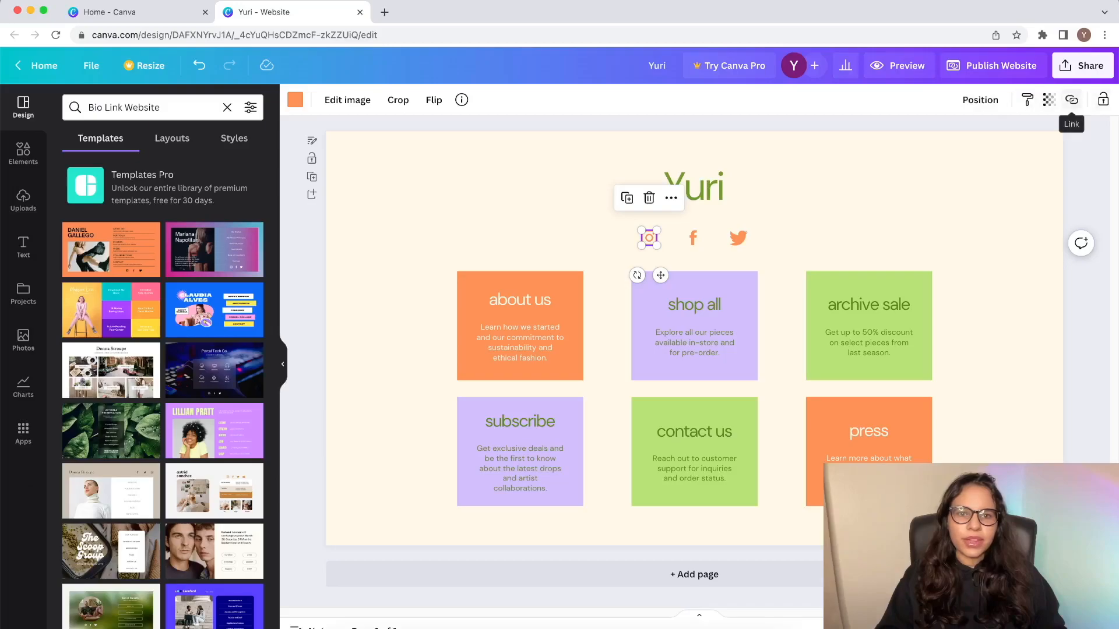
click(693, 186)
key(Escape)
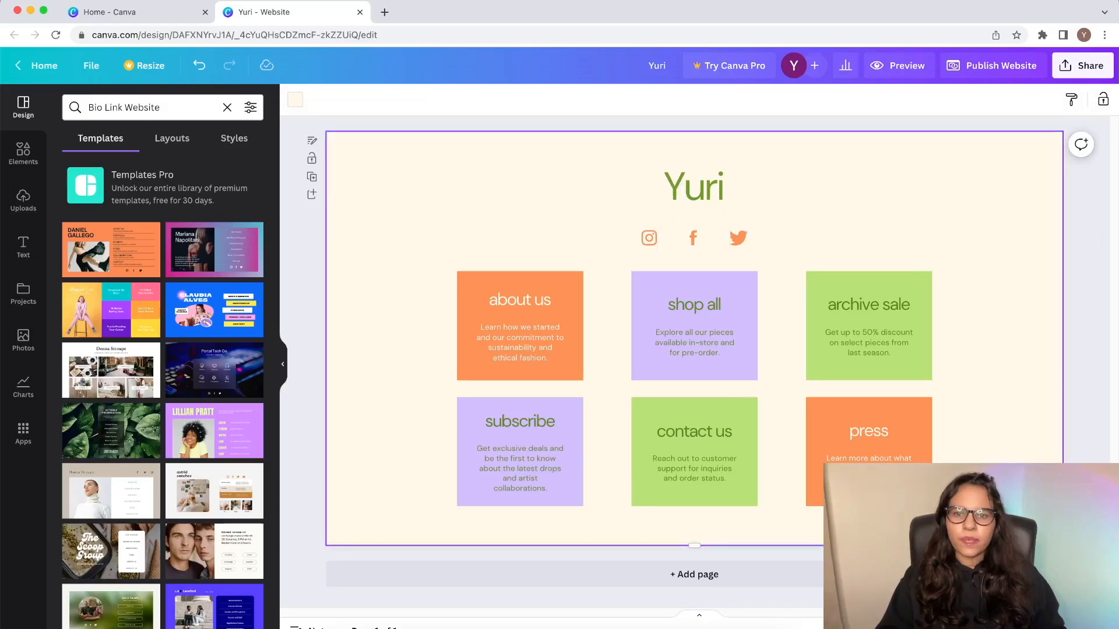
Step: Open the site owner's Twitter profile in a new browser tab and follow its Linktree link
key(super+t)
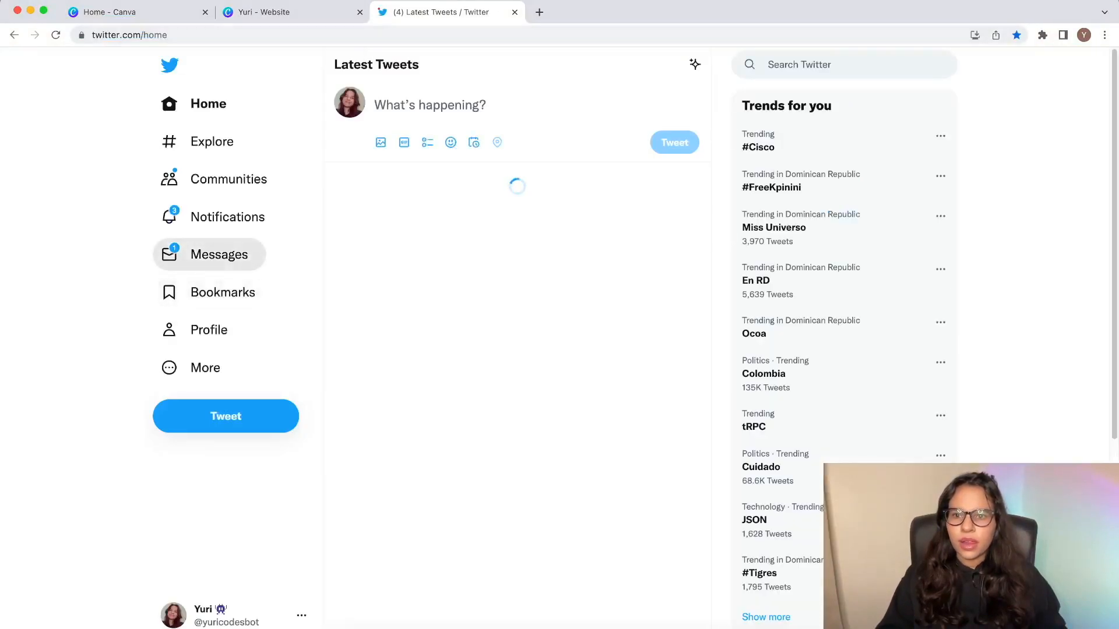
click(209, 330)
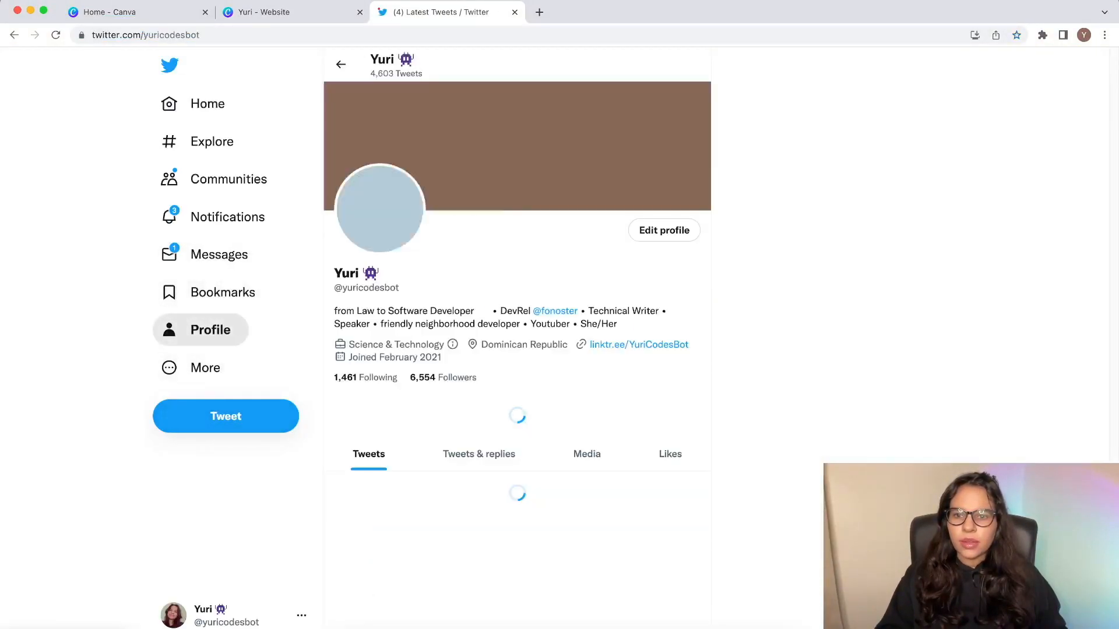
click(638, 344)
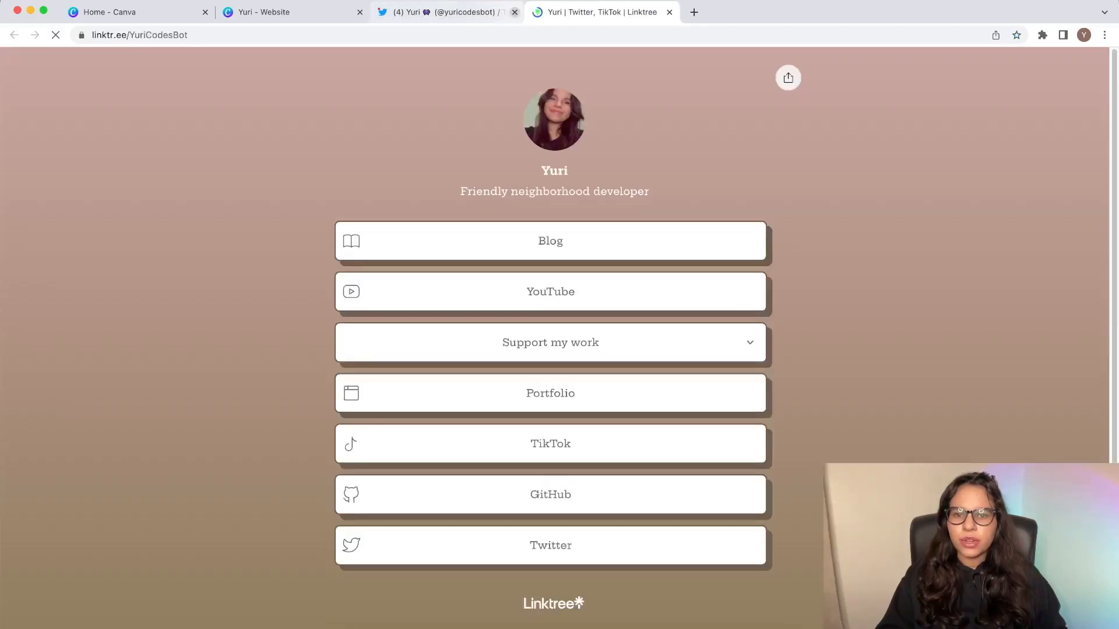
Step: Return to the Twitter profile page and copy its web address
click(443, 11)
click(471, 35)
right_click(471, 35)
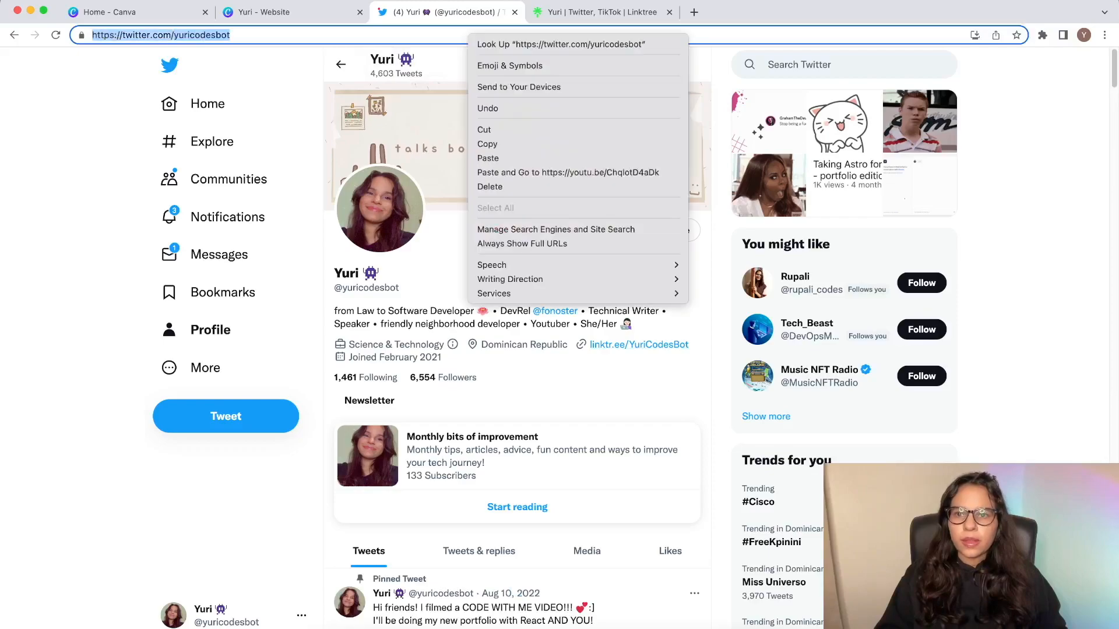
click(487, 144)
Step: Switch back to the Canva design and link the Twitter icon to the copied profile address
click(274, 12)
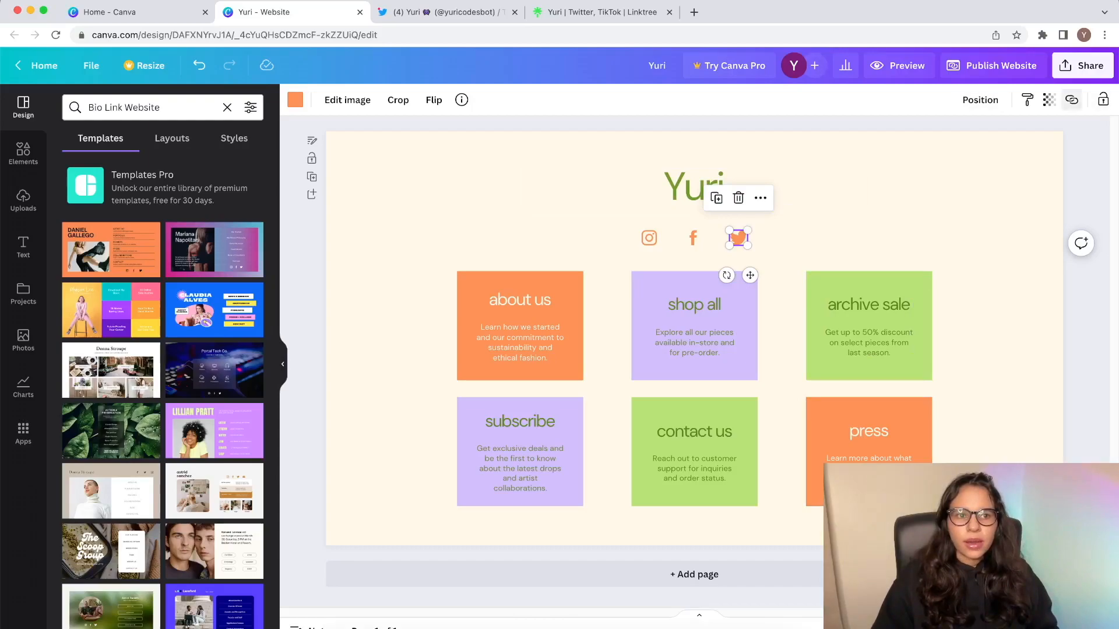
click(1071, 100)
right_click(955, 157)
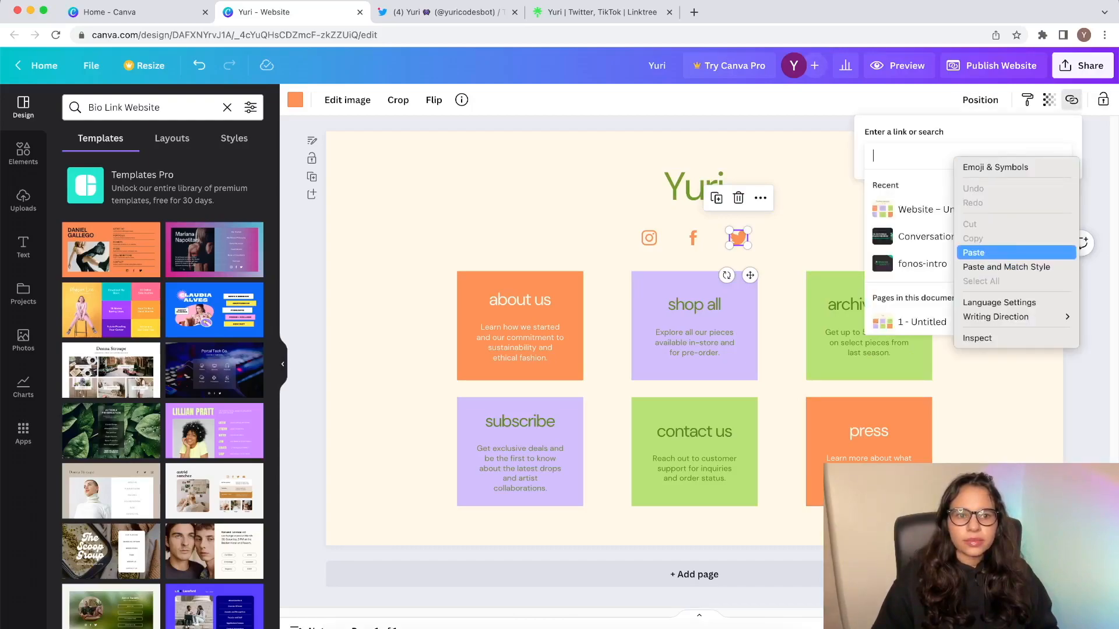
click(973, 252)
key(Return)
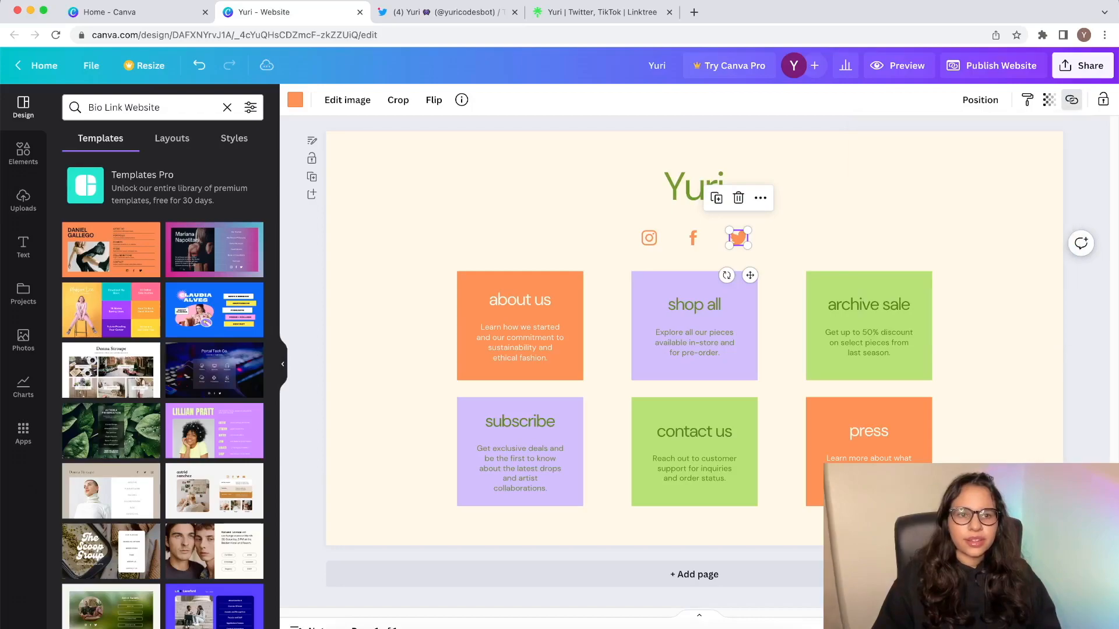
key(Escape)
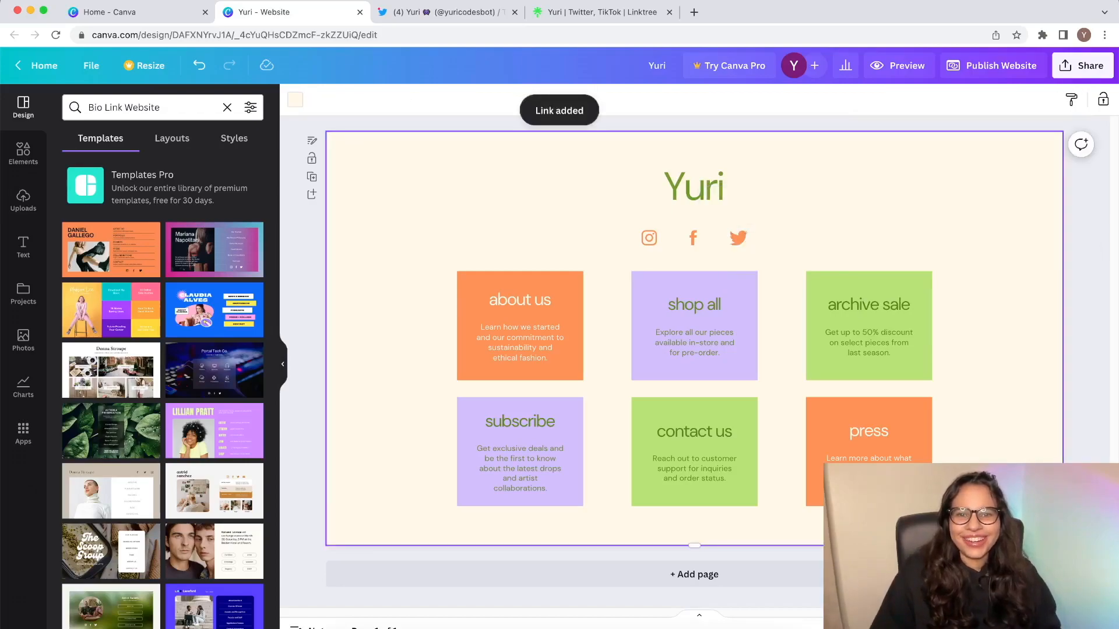
Step: Check the owner's Linktree, return to the Canva design and search the elements library for "youtube"
key(super+4)
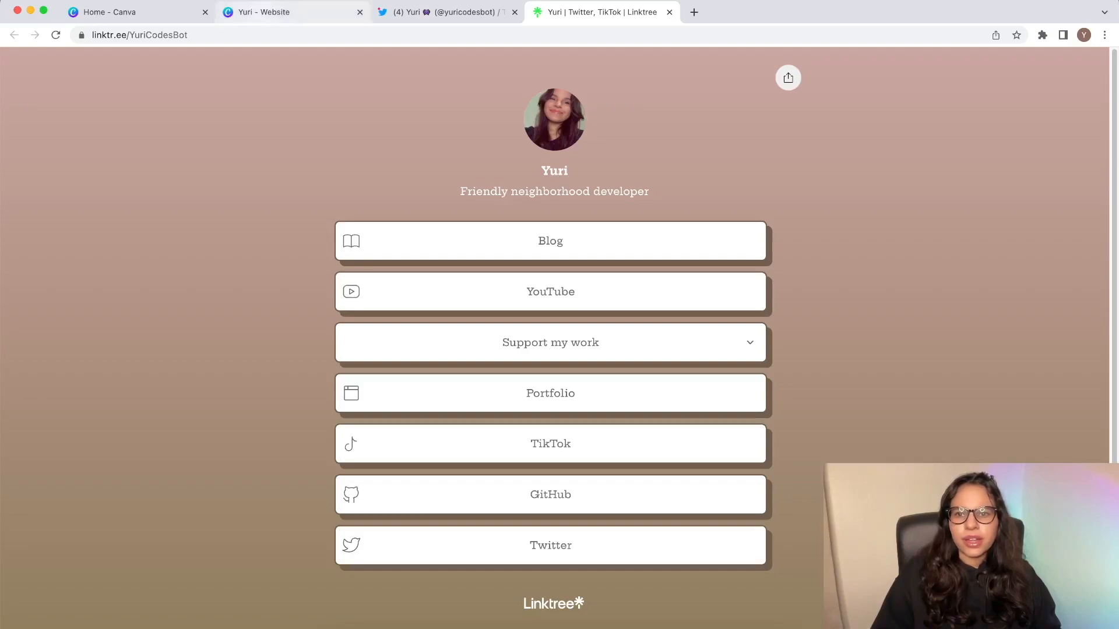
click(274, 12)
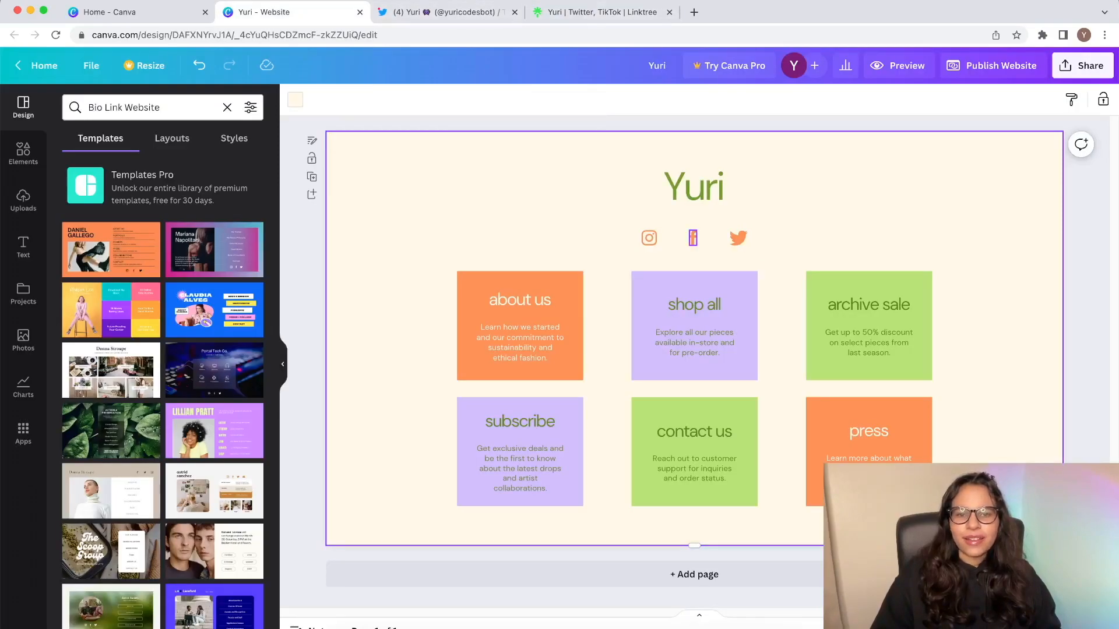
click(692, 239)
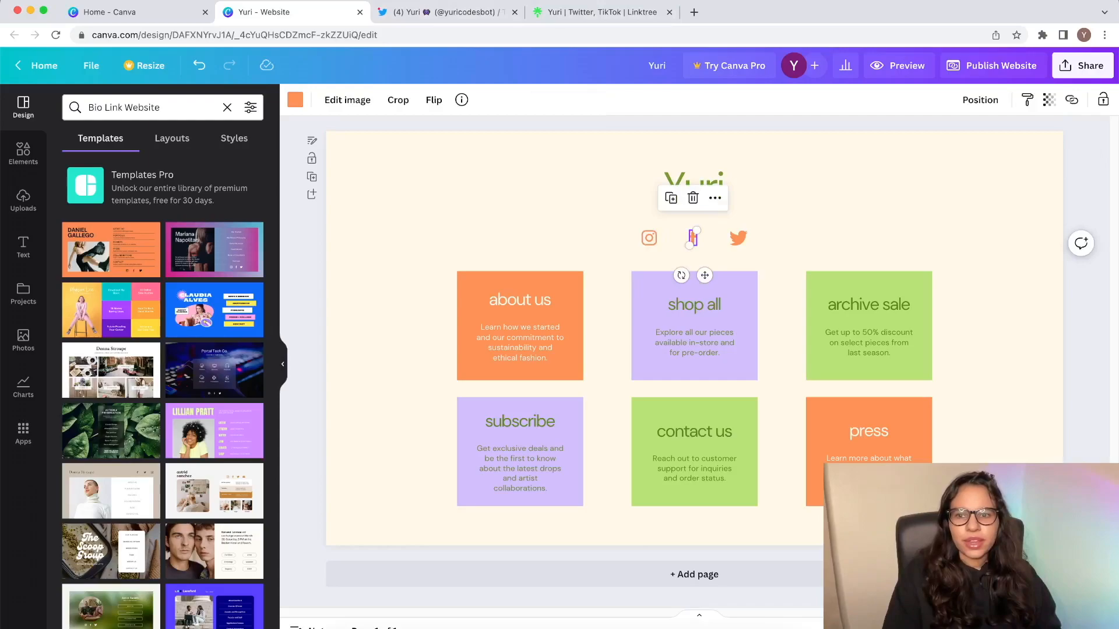
click(24, 153)
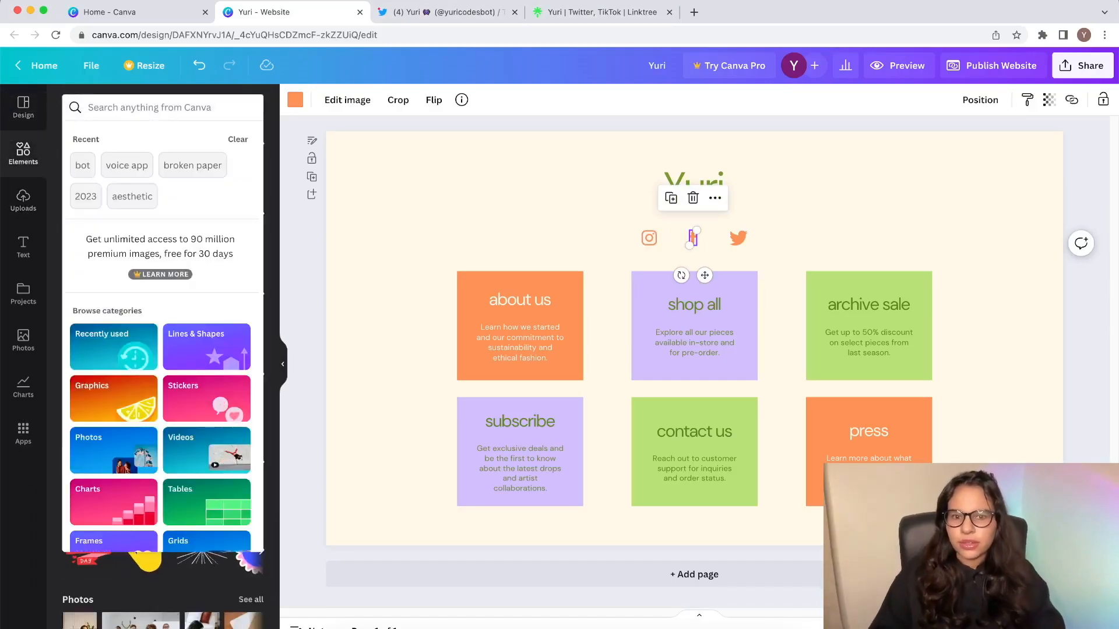
text(youtube)
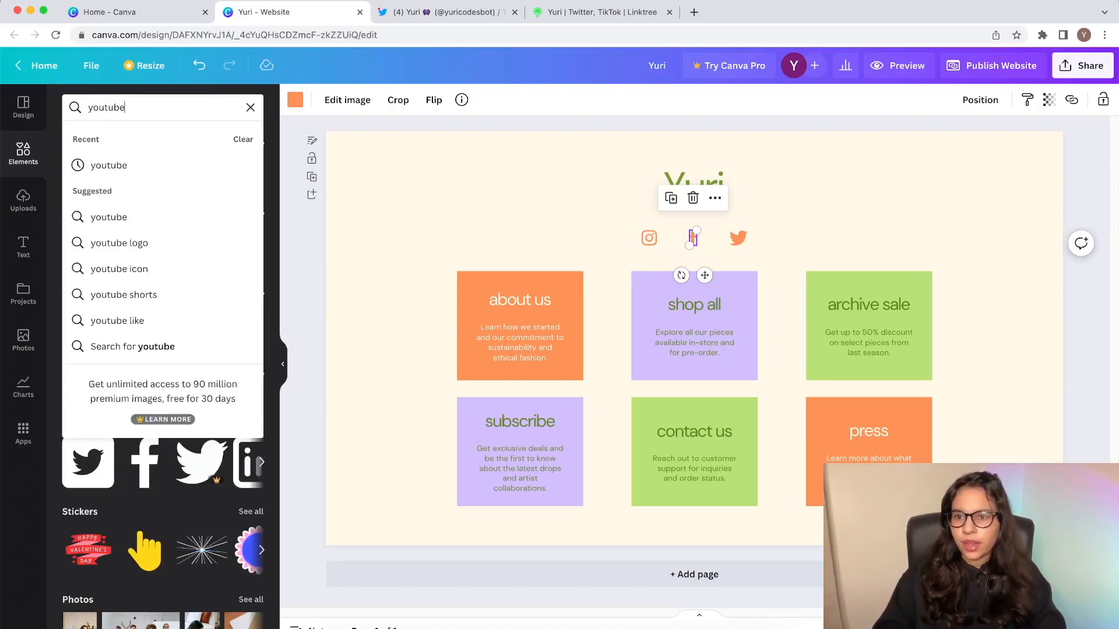
key(Return)
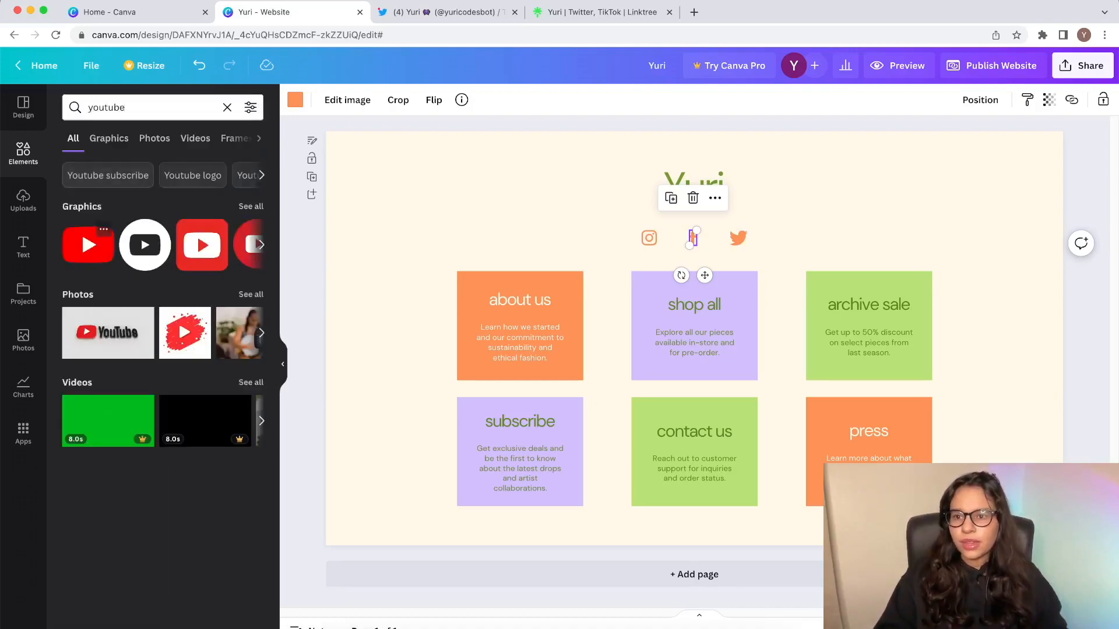
Step: Place the red YouTube logo graphic over the Facebook icon in the social icon row and delete the Facebook icon
click(88, 245)
drag(812, 255, 693, 238)
click(693, 233)
key(BackSpace)
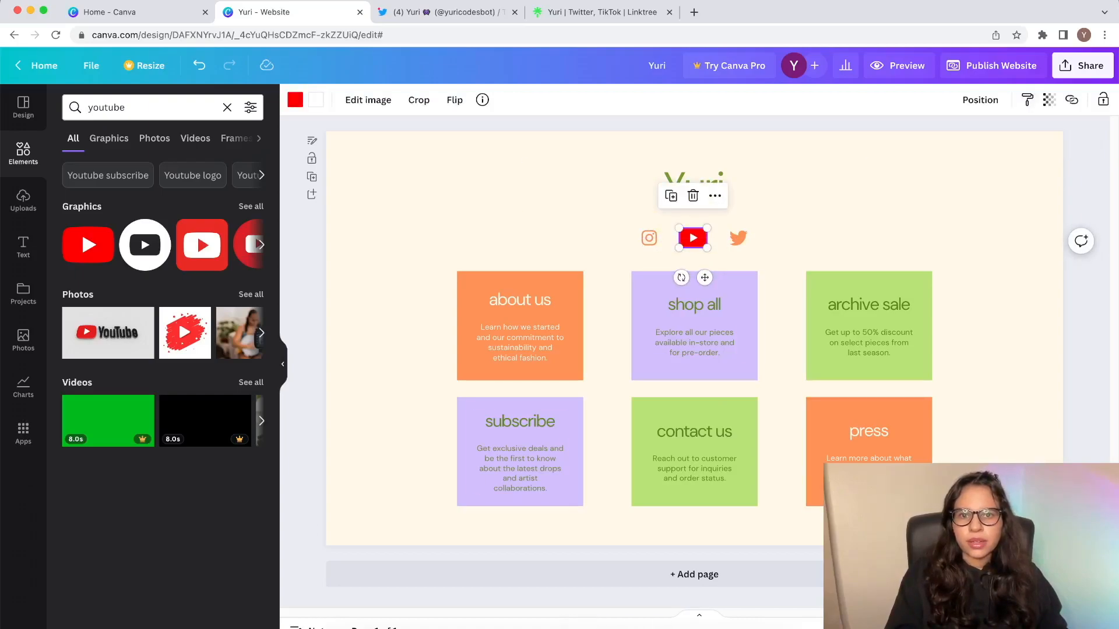
Step: Open the owner's YouTube channel from the Linktree page and copy its web address
click(600, 11)
click(549, 290)
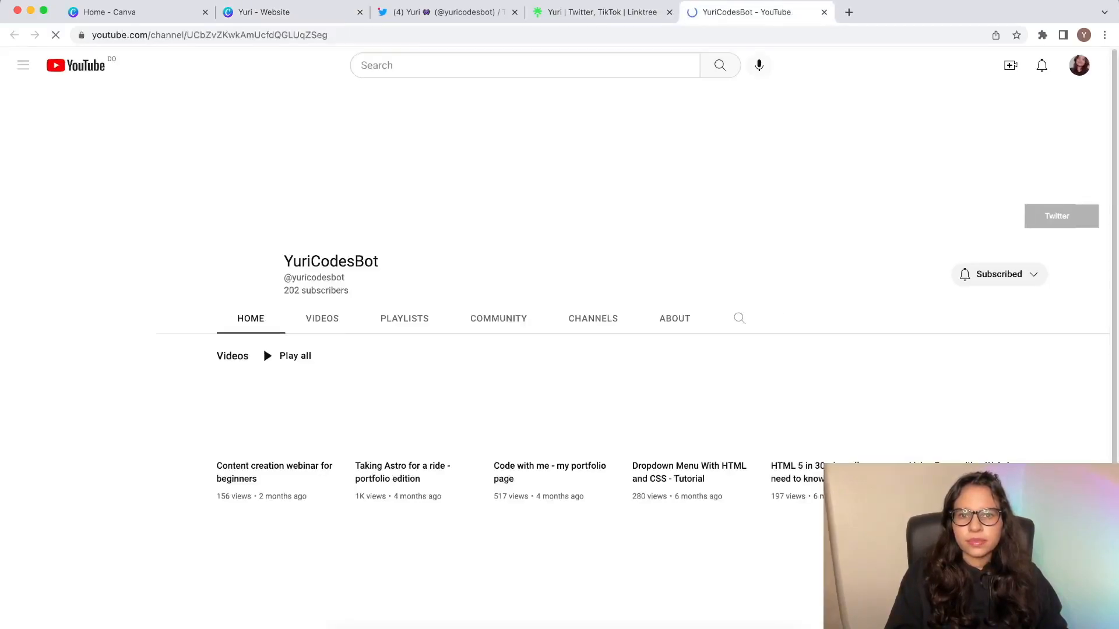
drag(382, 35, 91, 35)
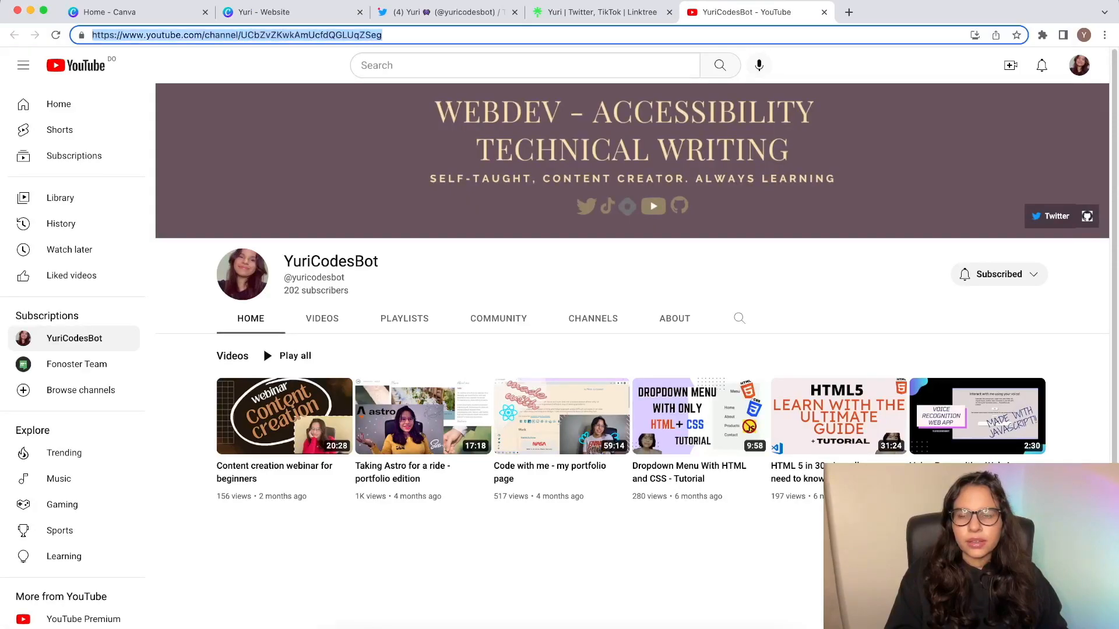
right_click(334, 33)
click(354, 142)
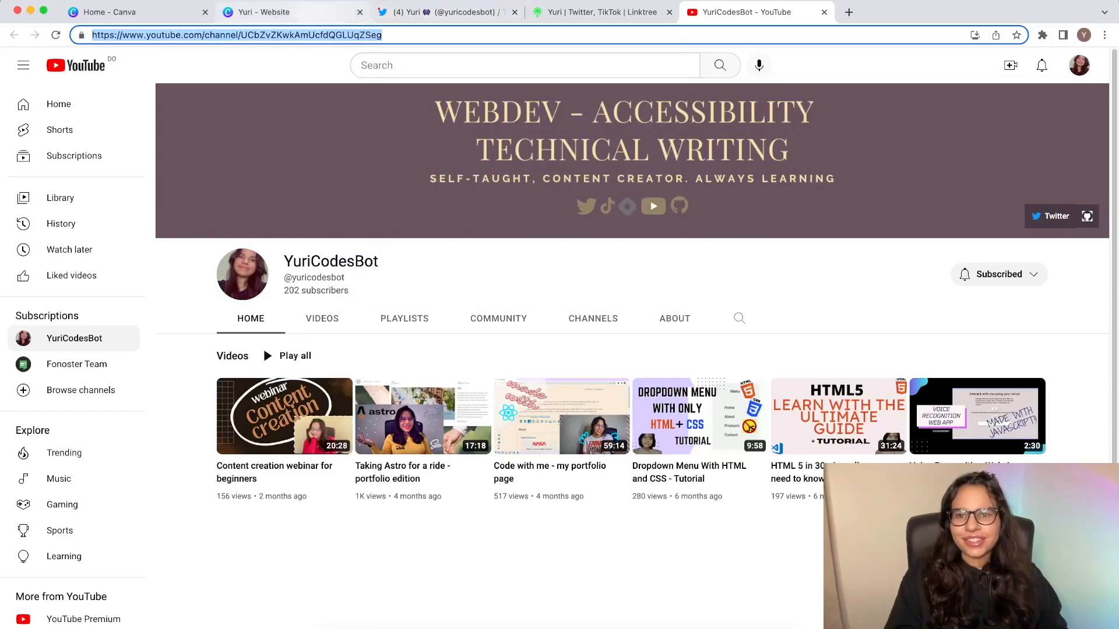
Step: In the Canva design, link the YouTube icon to the copied channel address and recolour its red part to the document's orange
click(280, 11)
click(1071, 100)
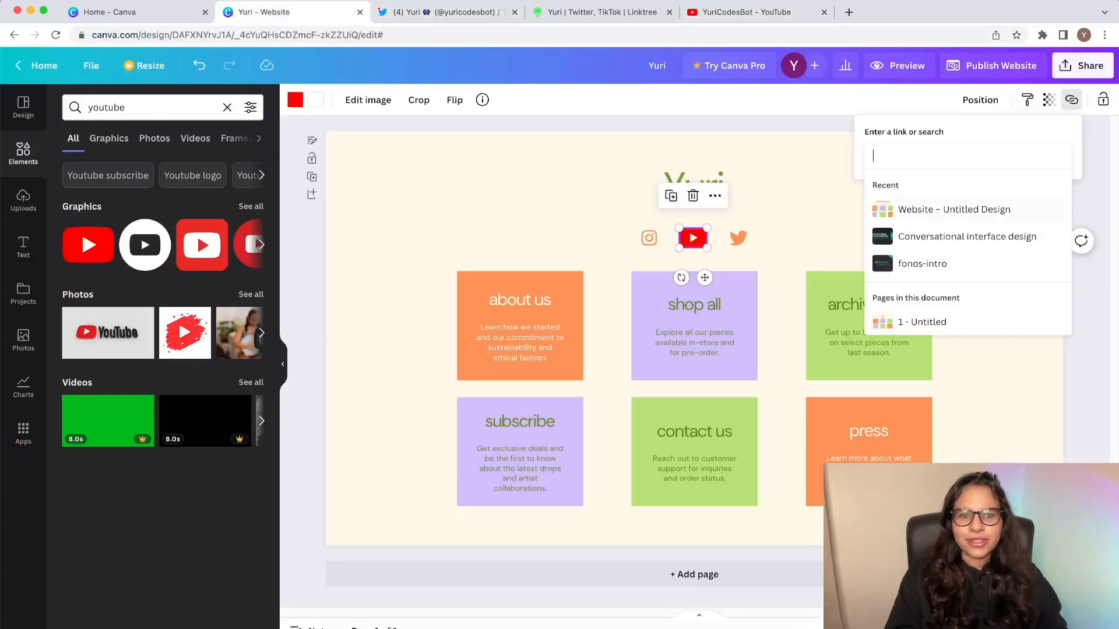
right_click(946, 147)
click(991, 239)
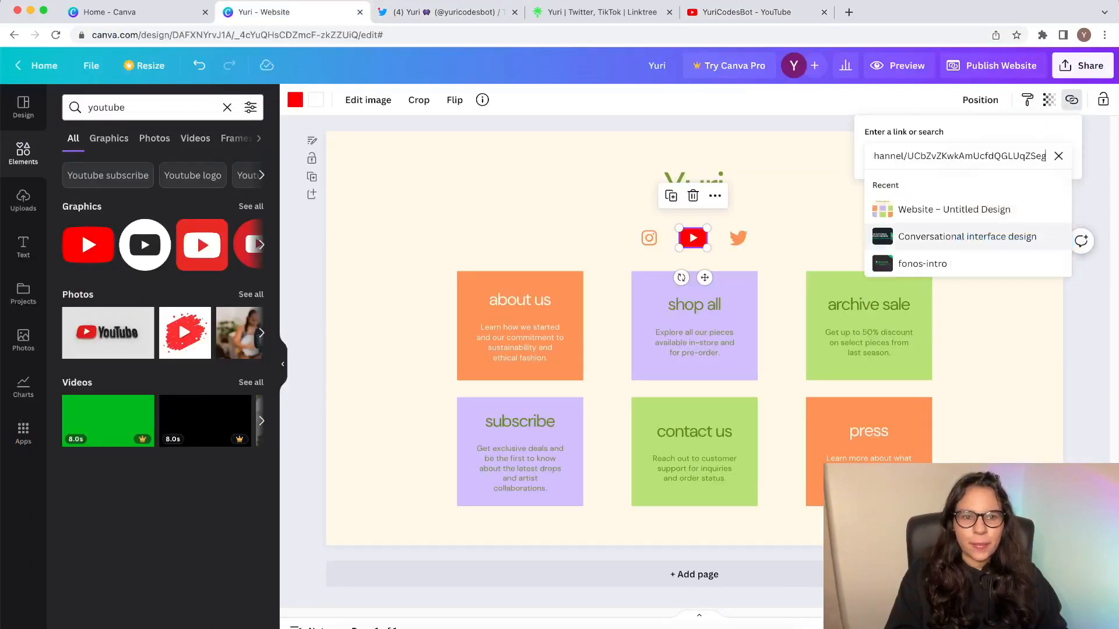
key(Return)
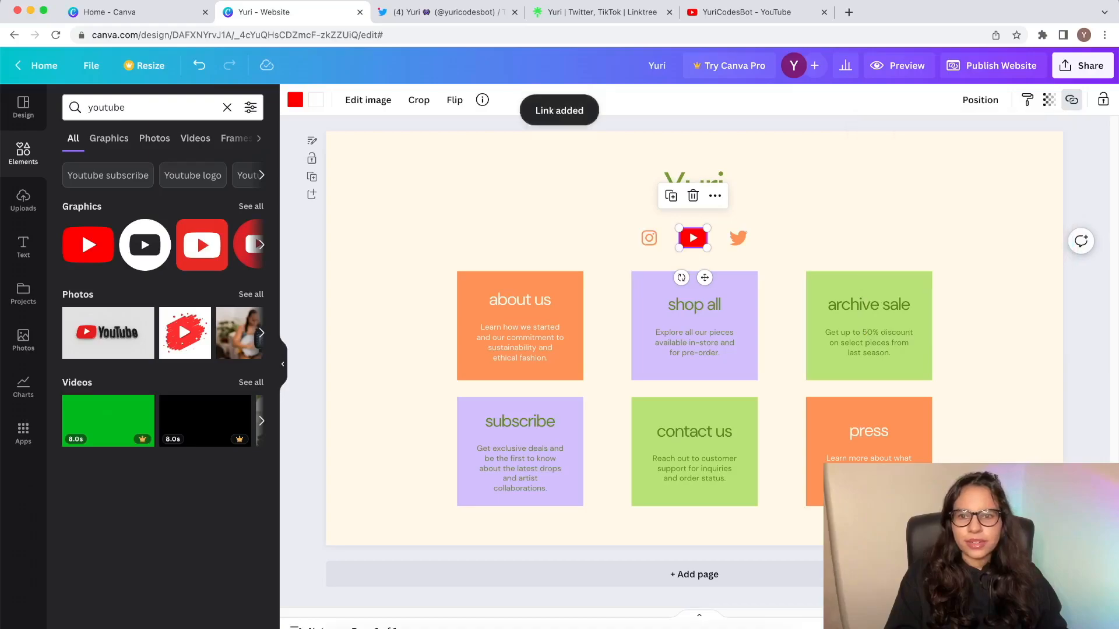
click(295, 99)
click(75, 201)
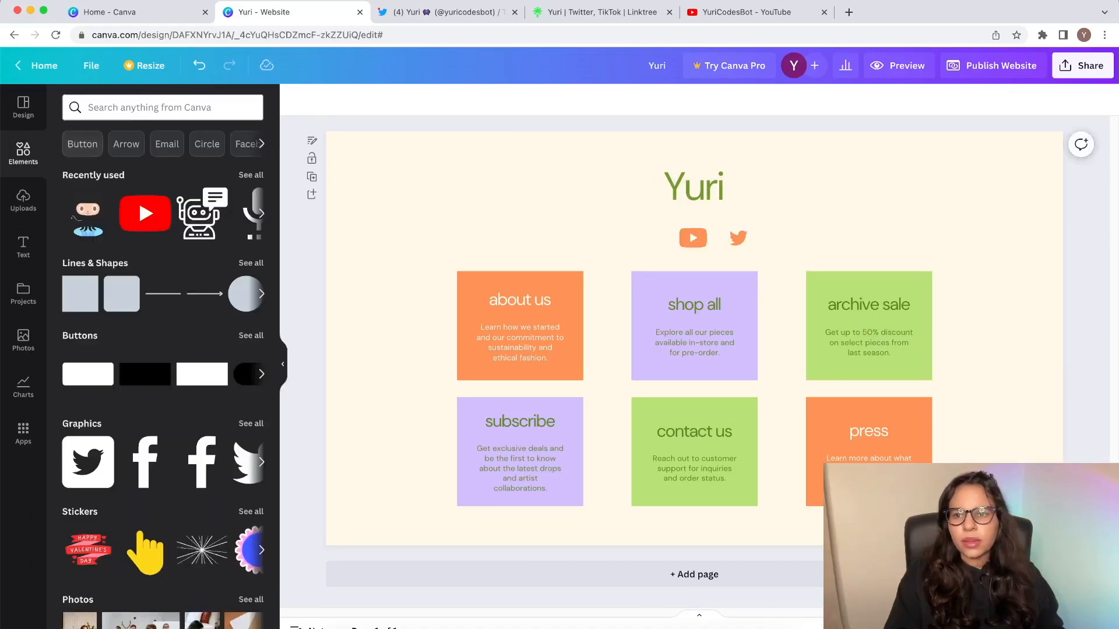
Step: Search the elements library for "write" and browse all matching graphics for a blog icon
click(162, 108)
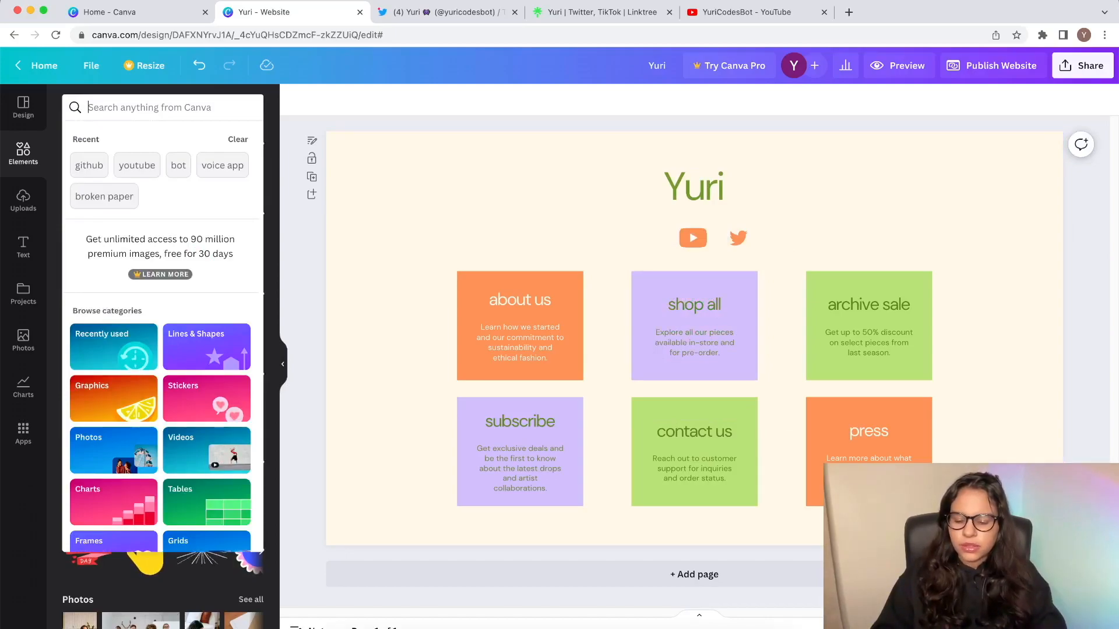
text(write)
key(Return)
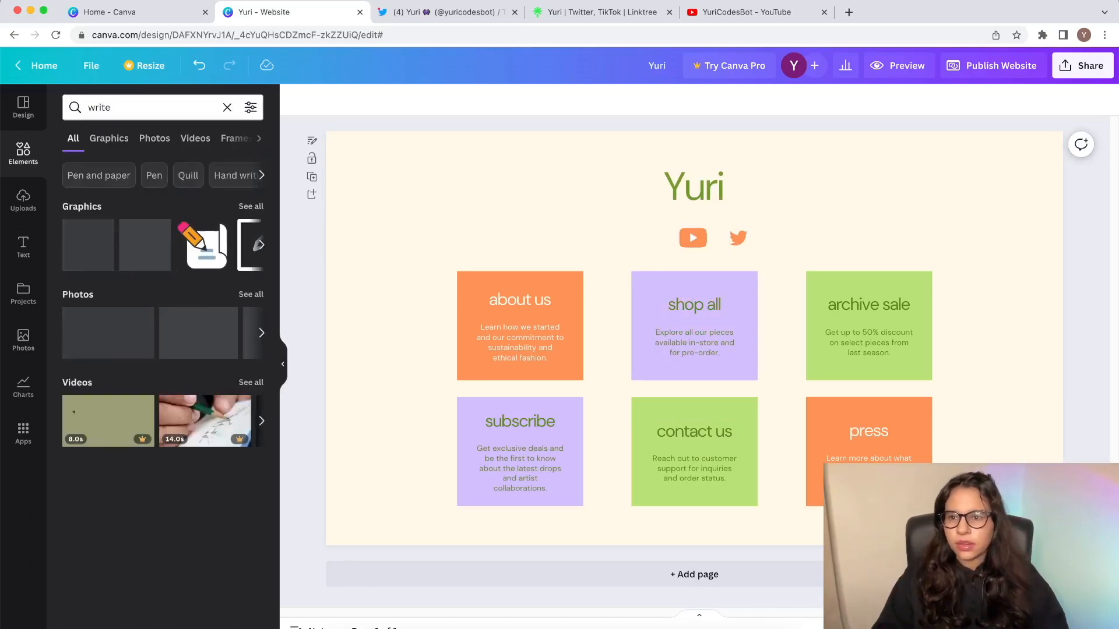
click(251, 206)
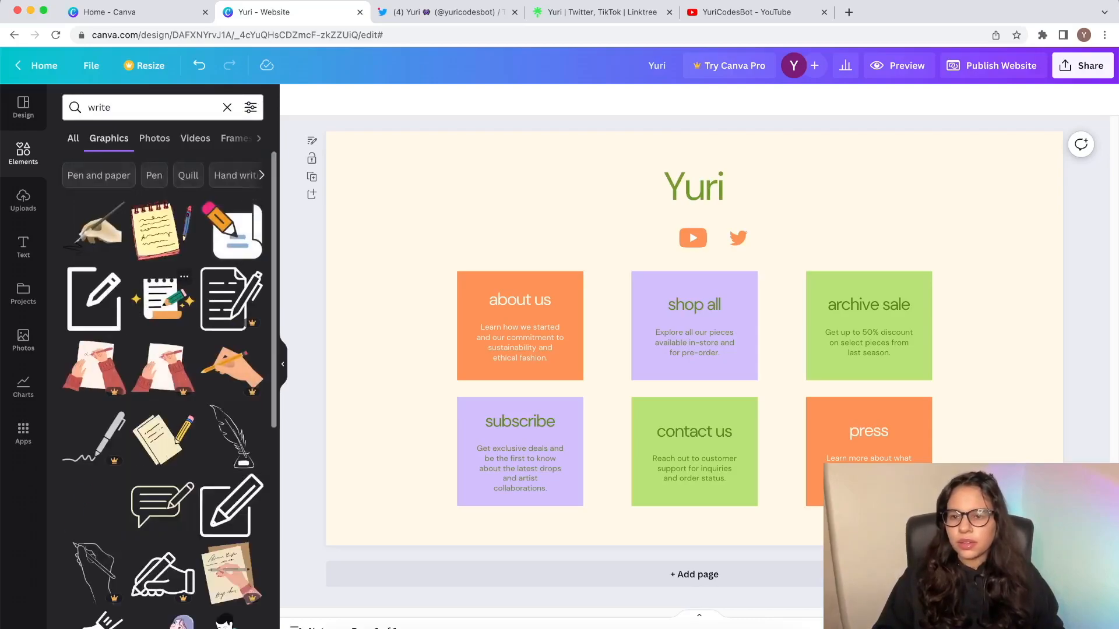
scroll(232, 337, down, 2)
scroll(232, 338, up, 2)
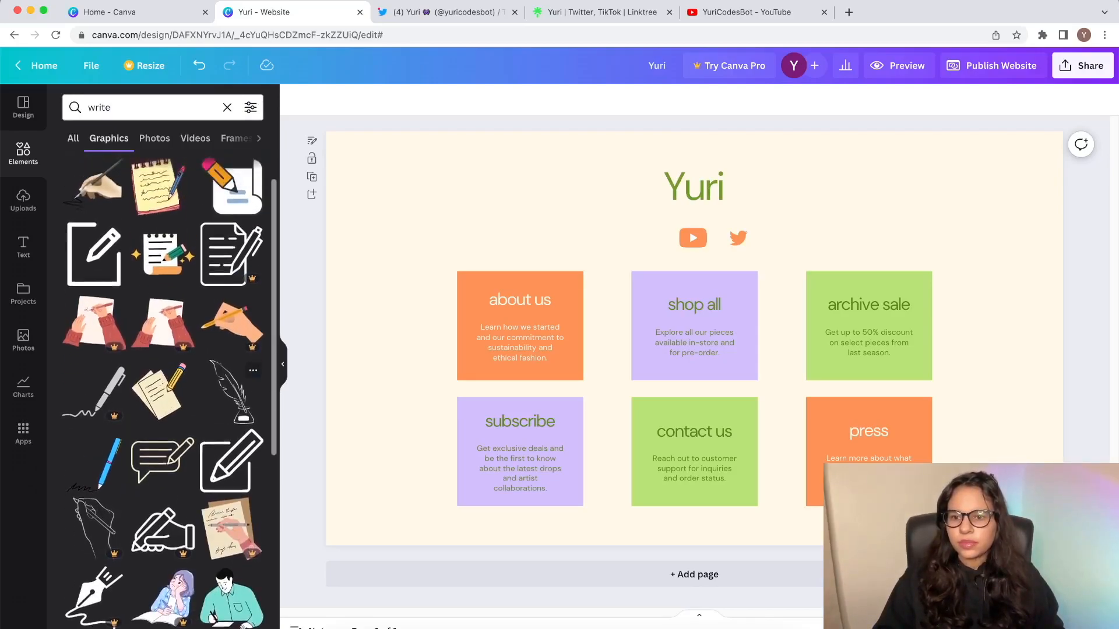
Step: Add the outlined pencil-in-square graphic beside the YouTube icon, on the side away from Twitter, and colour it the document's orange
click(231, 502)
mouse_move(778, 255)
mouse_down()
mouse_move(643, 389)
mouse_move(669, 252)
mouse_move(640, 237)
mouse_up()
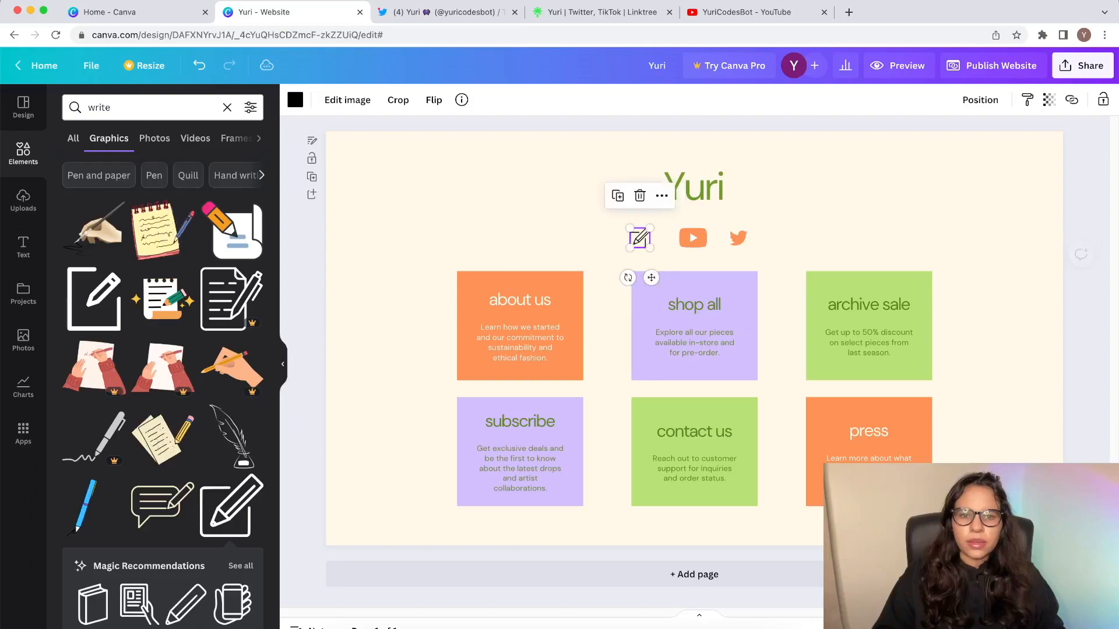
click(295, 100)
click(75, 202)
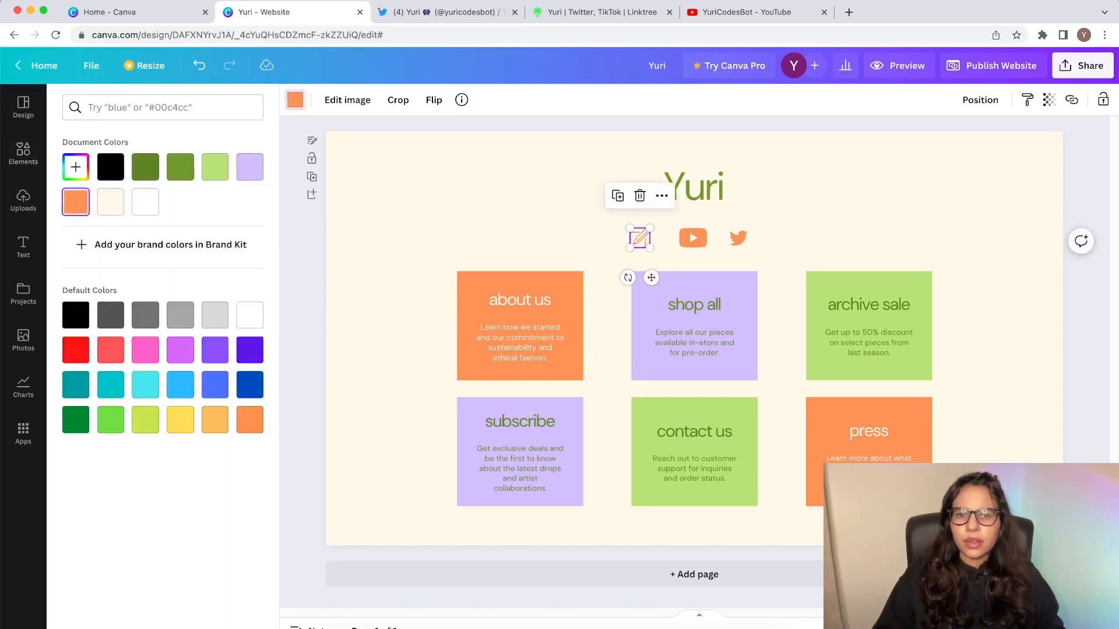
click(23, 153)
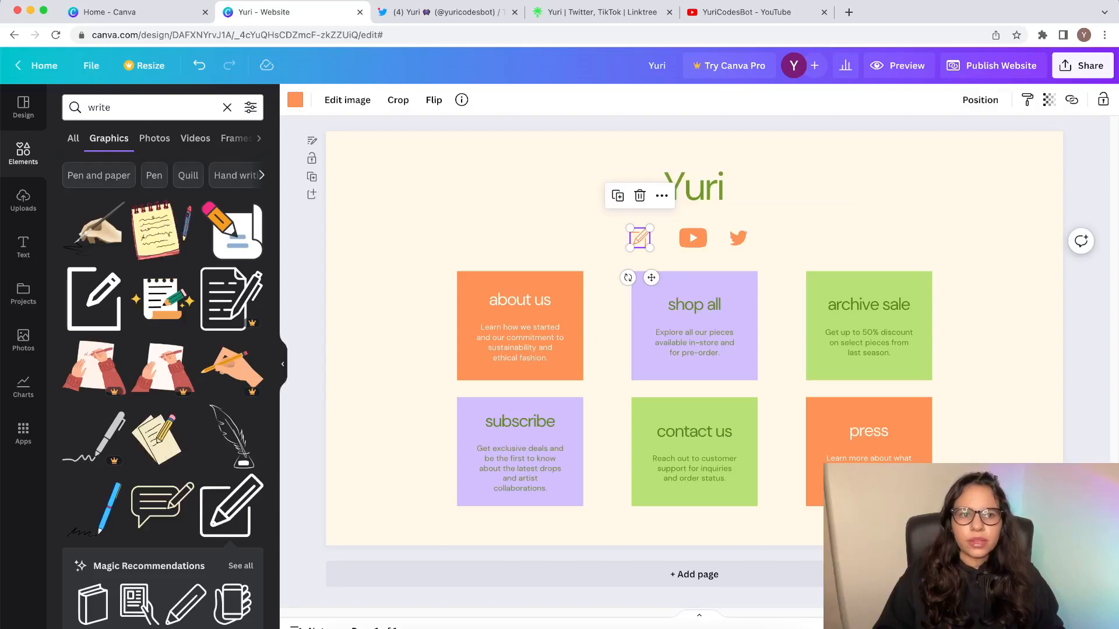
Step: Open the owner's blog from the Linktree page and copy its web address
click(1071, 99)
click(600, 11)
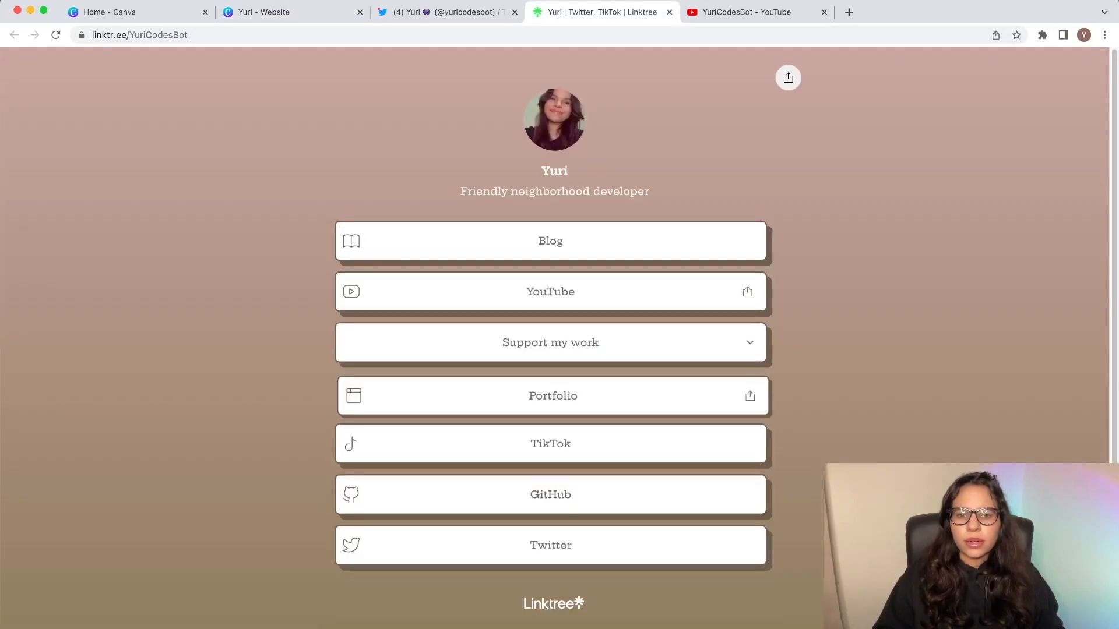
click(550, 241)
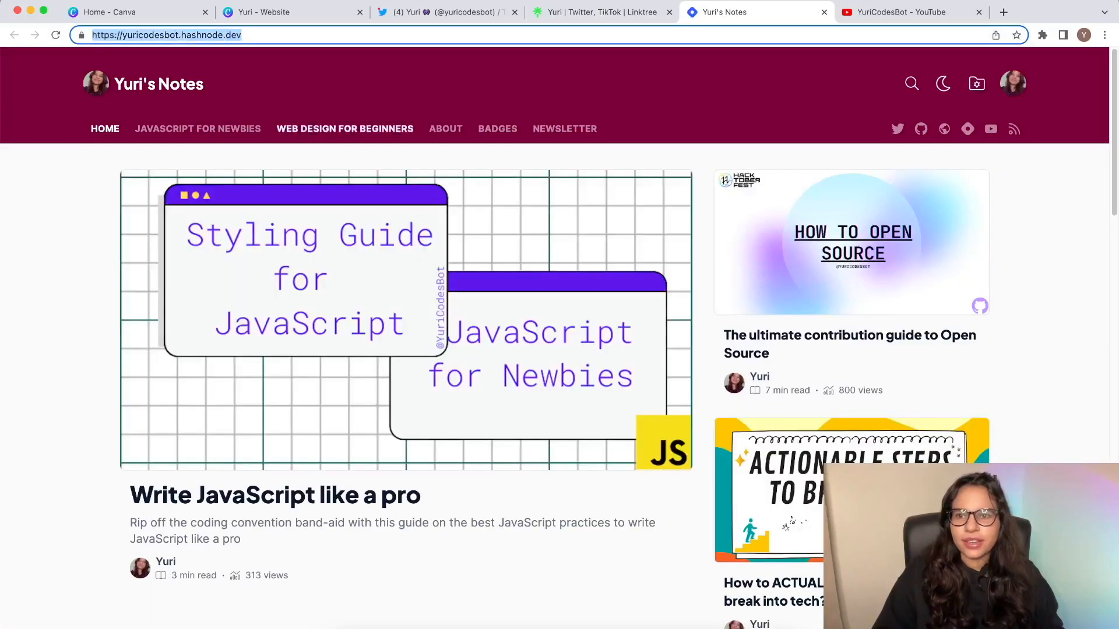
right_click(132, 35)
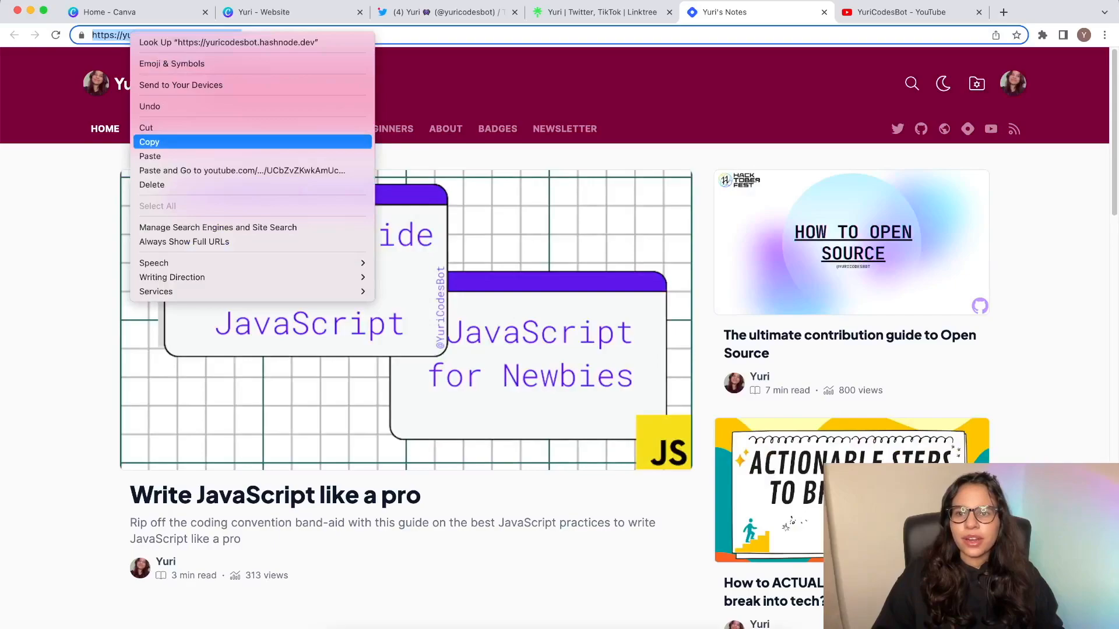
click(150, 142)
Step: Switch back to the Canva design and link the pencil icon to the copied blog address
click(280, 12)
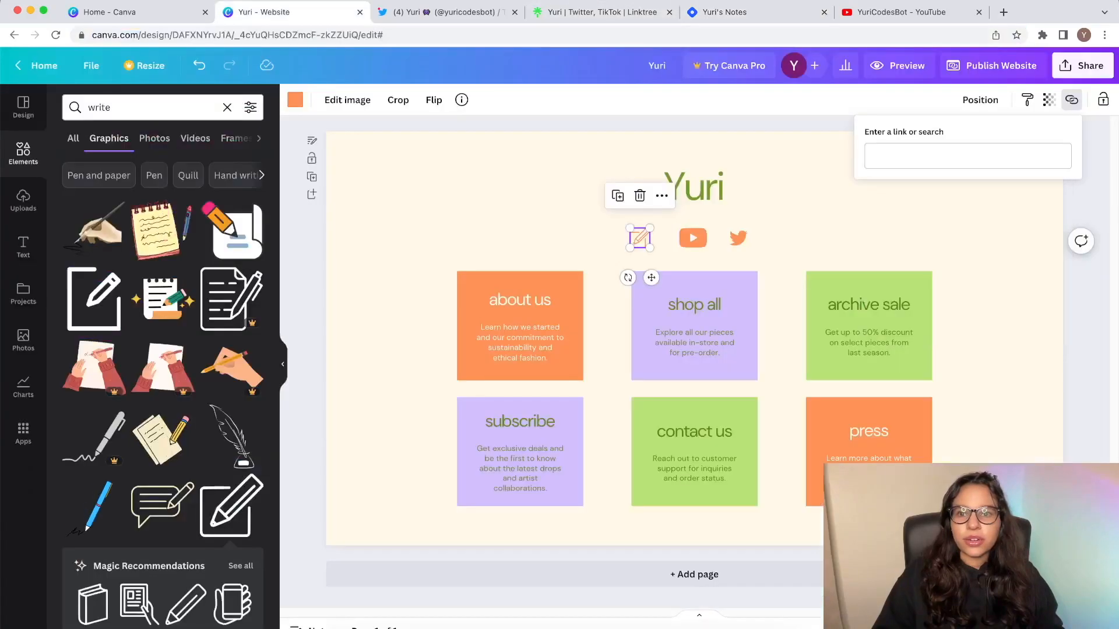
click(883, 156)
right_click(882, 156)
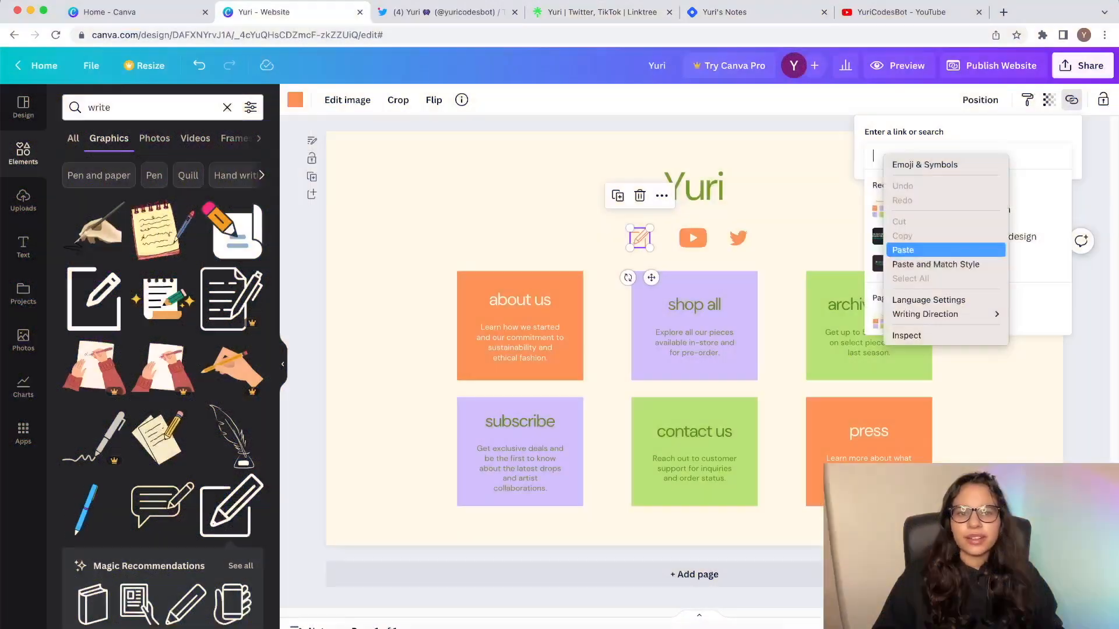
click(921, 249)
key(Return)
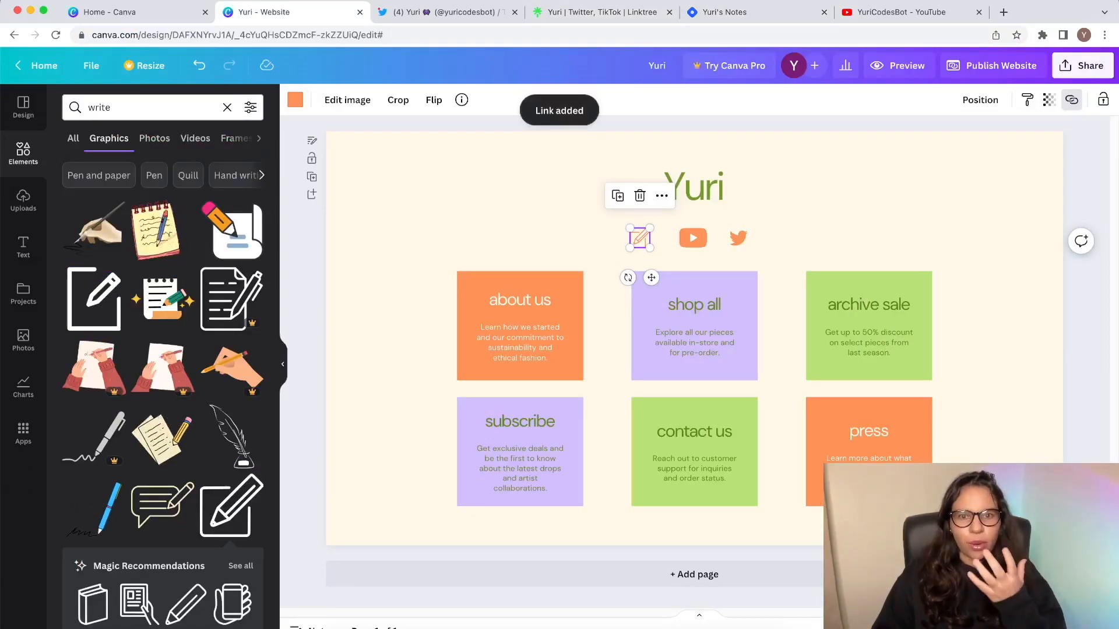
click(665, 182)
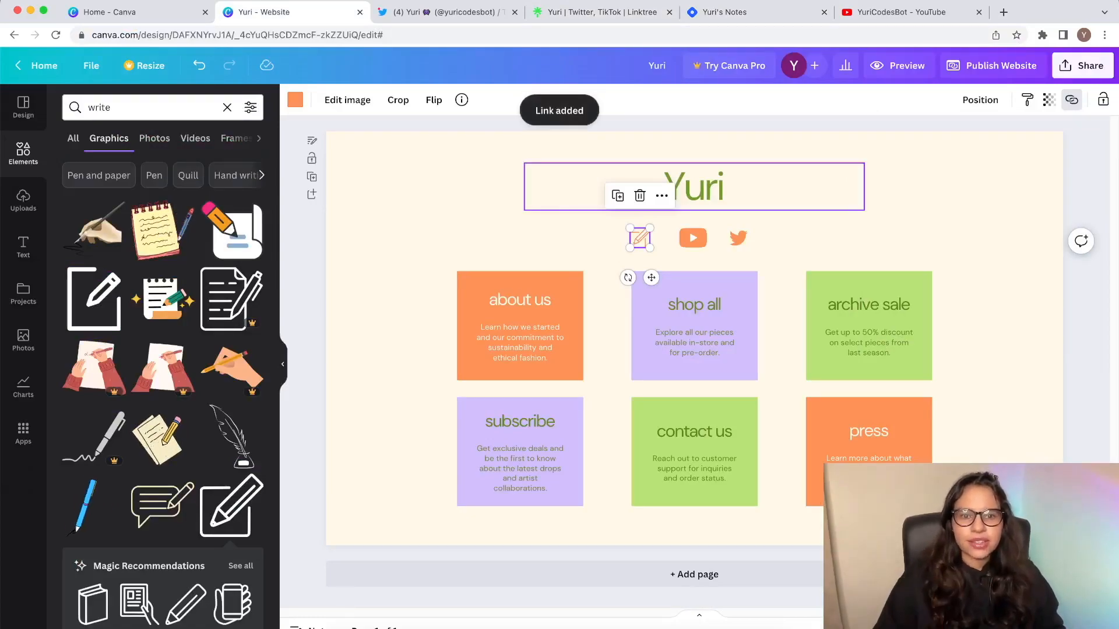
key(Escape)
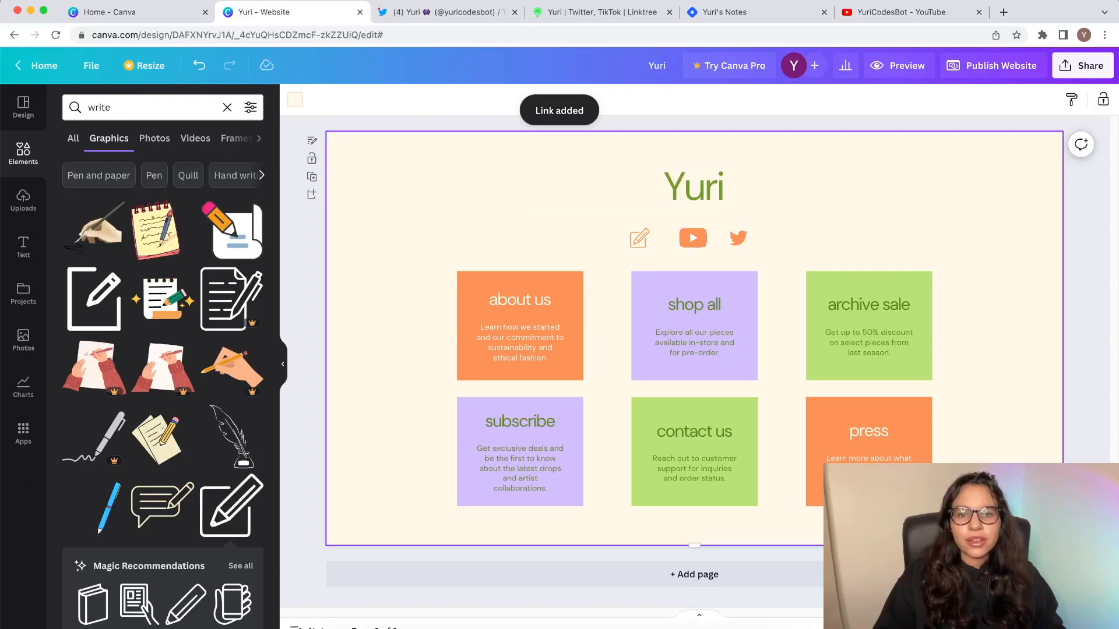
Step: Append "CodesBot" directly to the name in the page heading
drag(639, 238, 639, 238)
click(722, 187)
click(723, 187)
text(C)
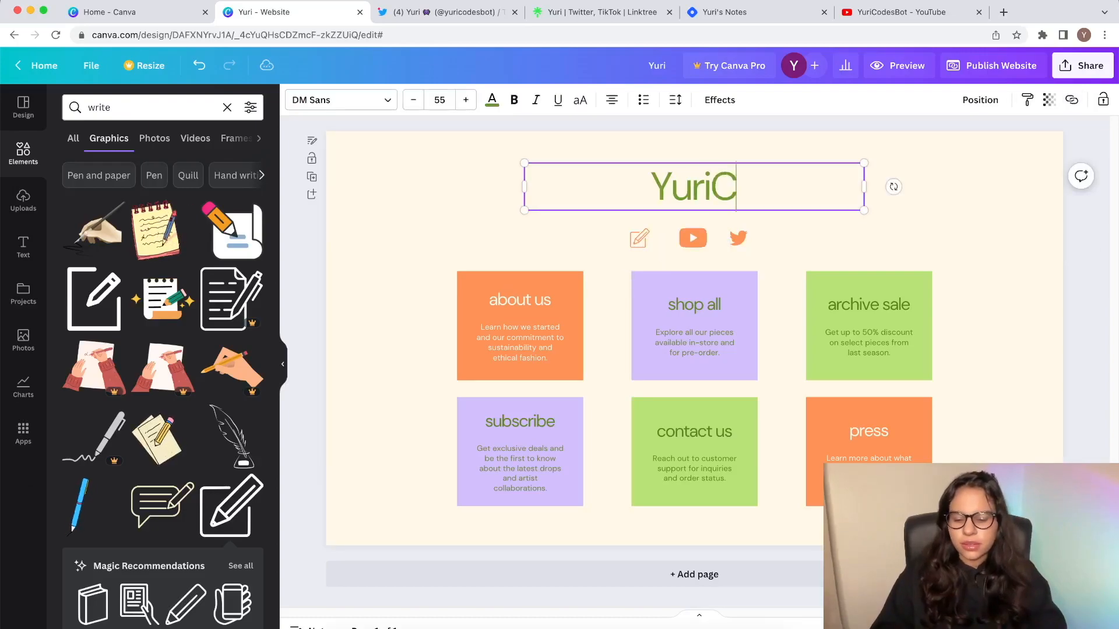
text(odesBot)
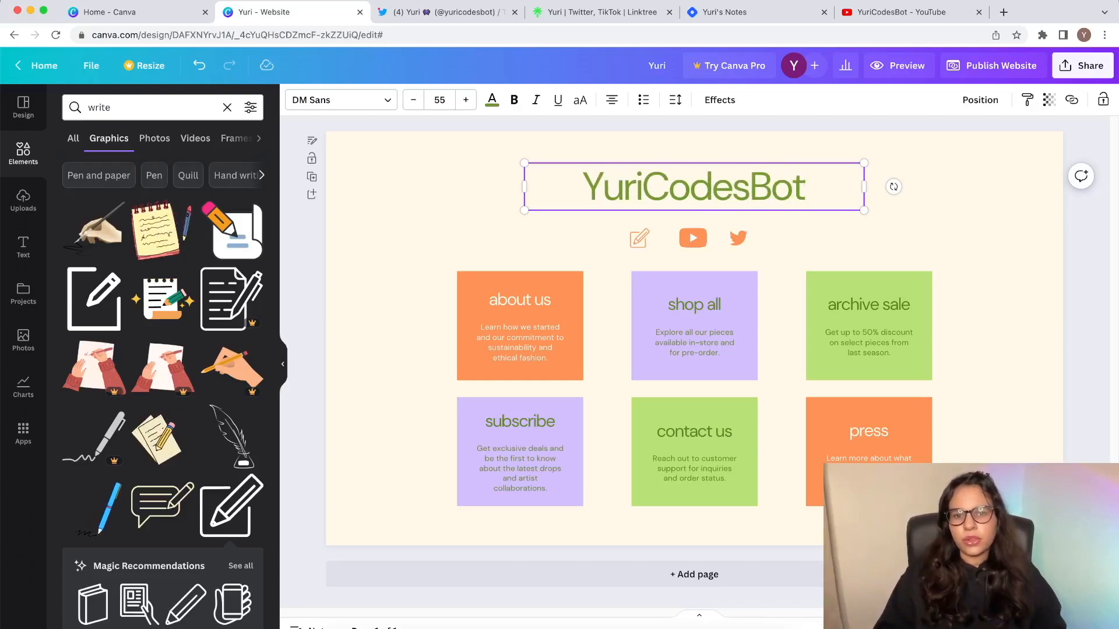
click(775, 152)
Step: Reposition the YouTube icon between the pencil and Twitter icons to even out the social icon row
drag(693, 238, 738, 240)
click(769, 222)
click(786, 251)
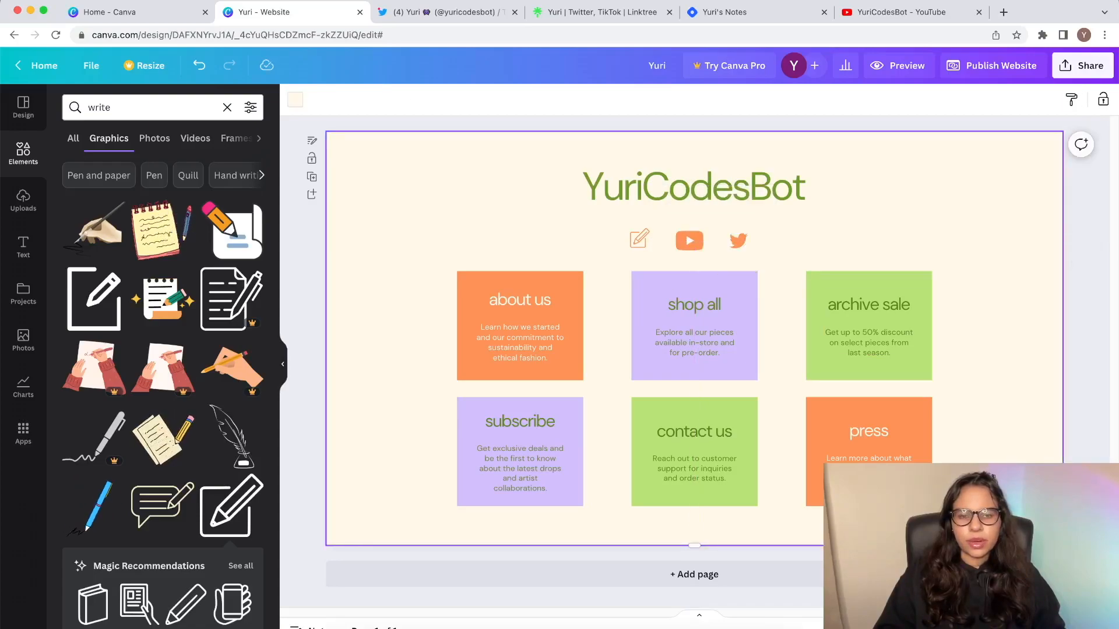
Step: Retitle the "about us" card as "about me" and replace its description with random placeholder letters
click(521, 327)
click(520, 300)
text(me)
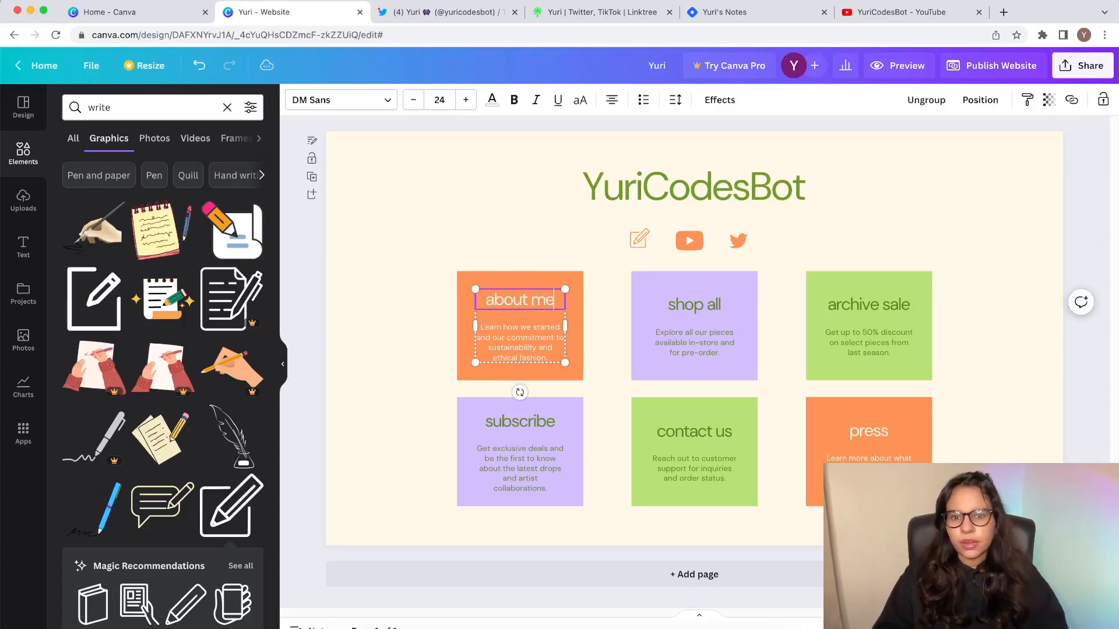
triple_click(520, 342)
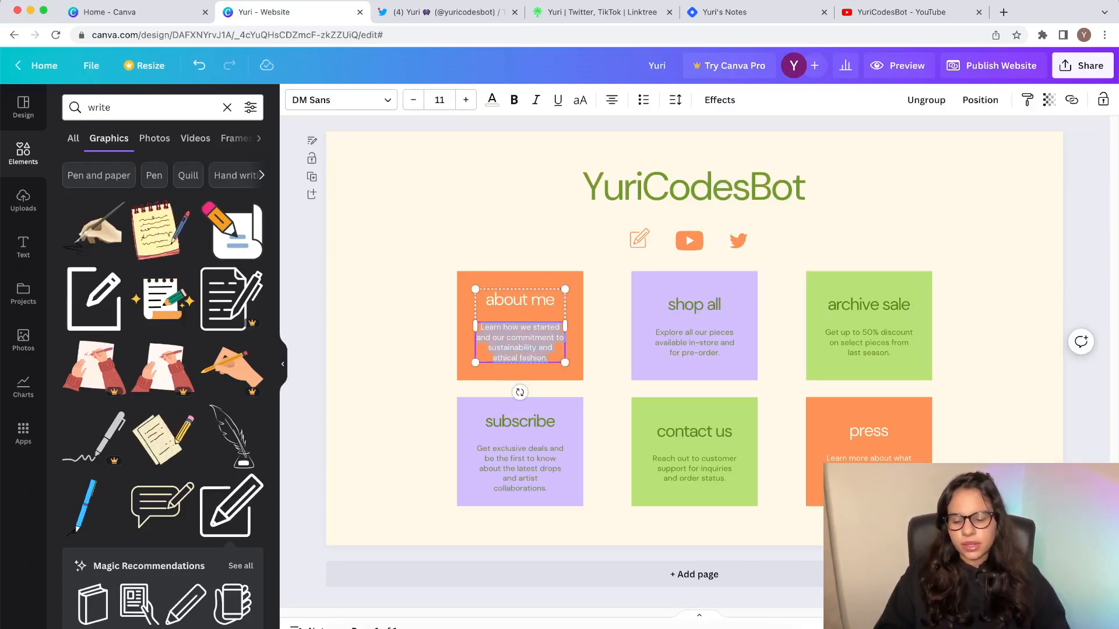
text(klfdsjsdiljsaijogiklfasjgdfkls)
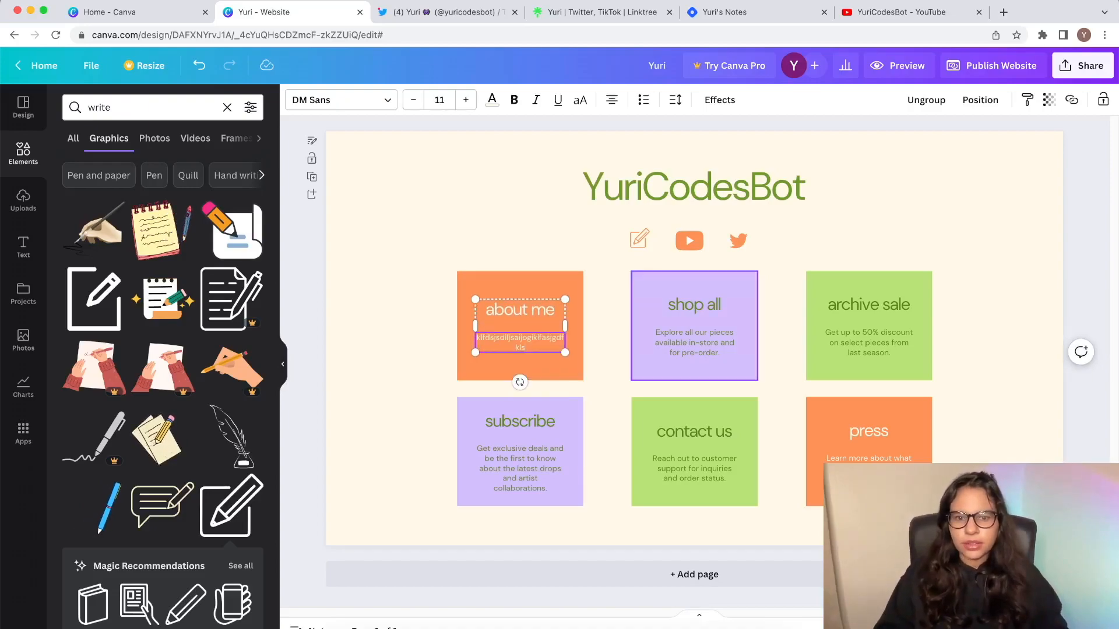
Step: Retitle the "shop all" card as "articles" and replace its description with random placeholder letters
double_click(694, 309)
triple_click(703, 304)
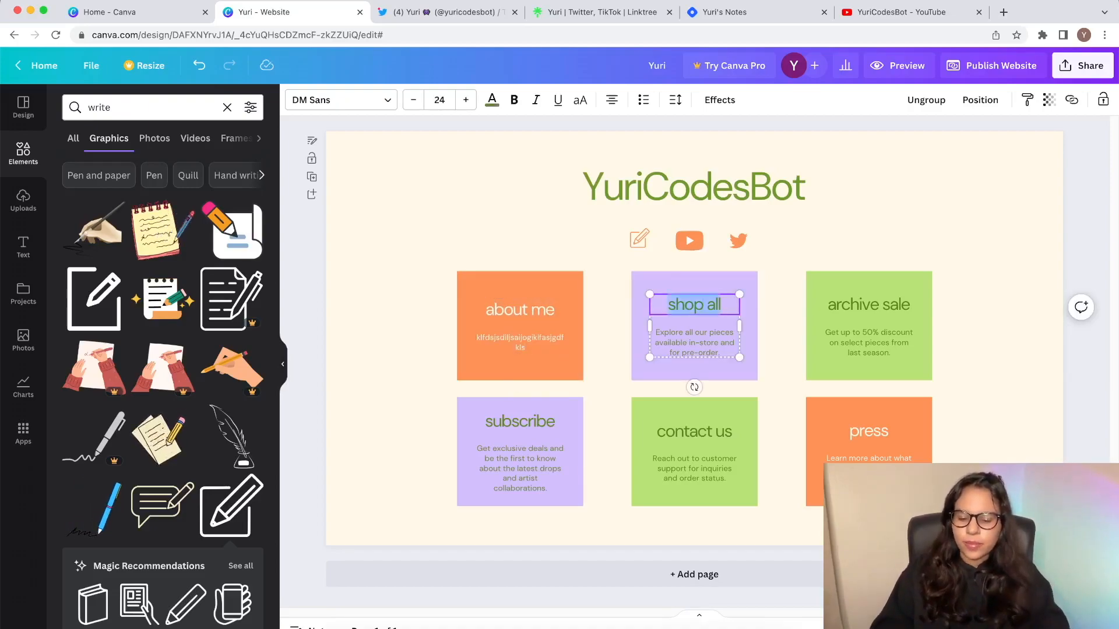
text(articles)
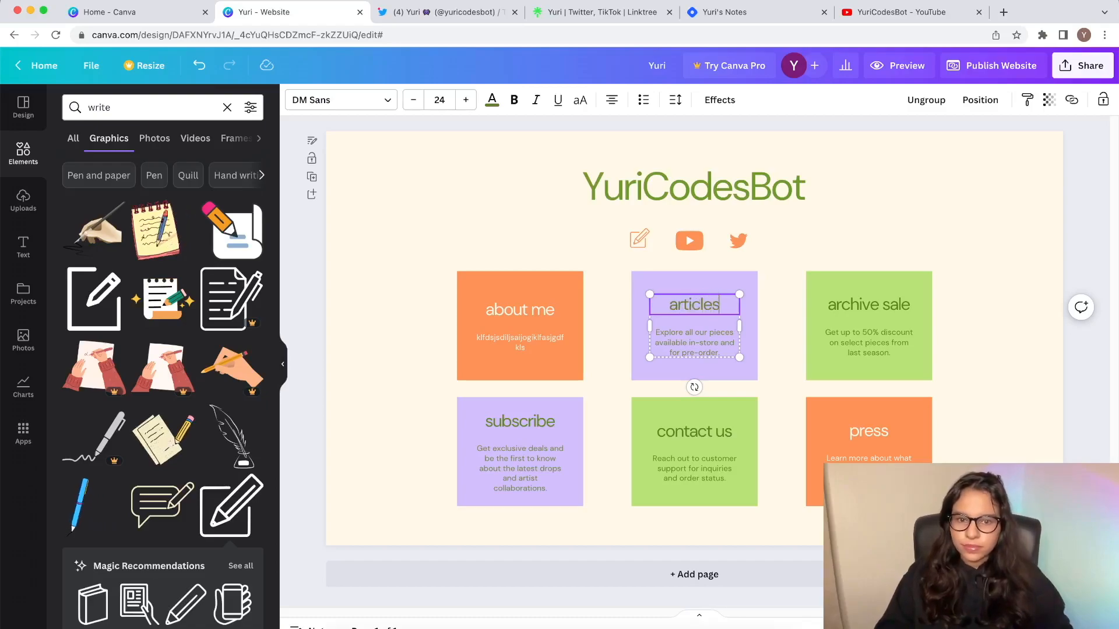
triple_click(694, 342)
text(dsjisi)
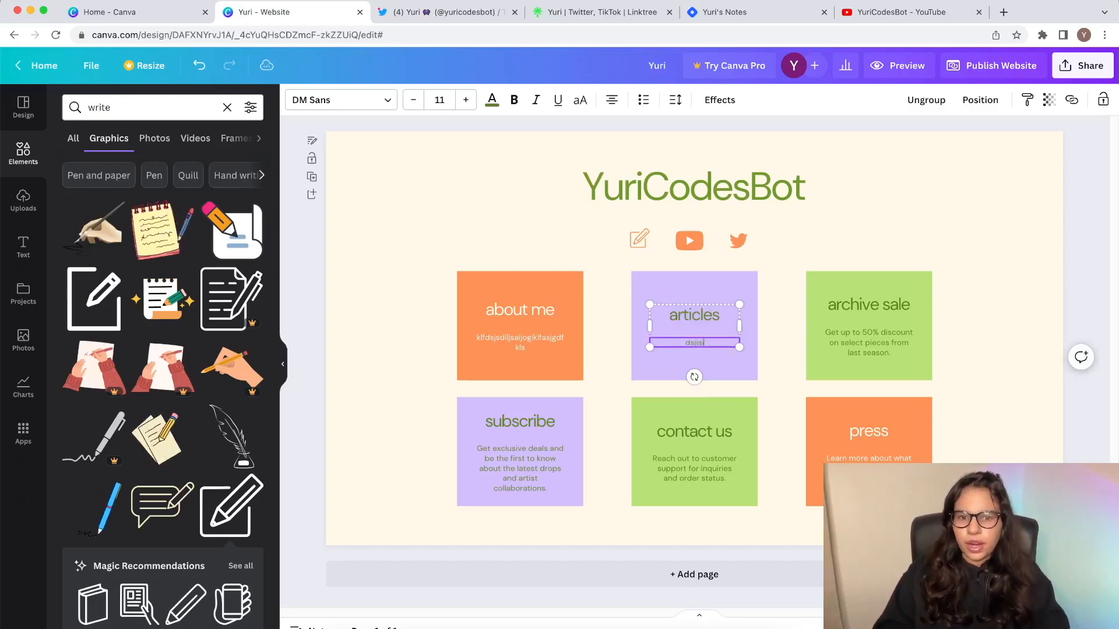
Step: Retitle the "archive sale" card as "videos" and replace its description with random placeholder letters
click(868, 304)
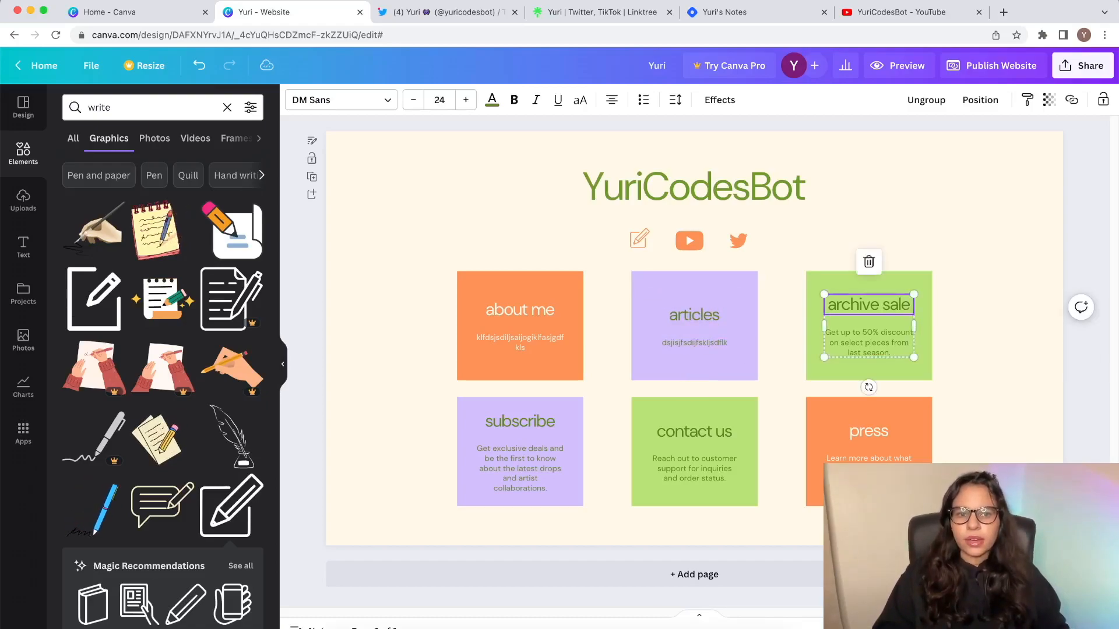
text(videos)
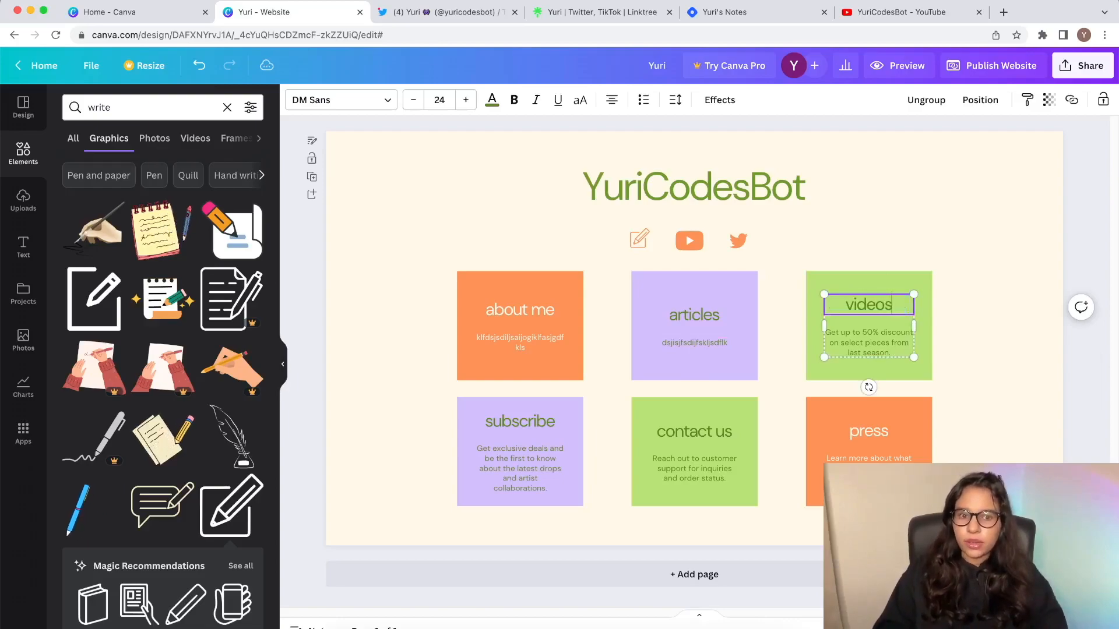
triple_click(876, 342)
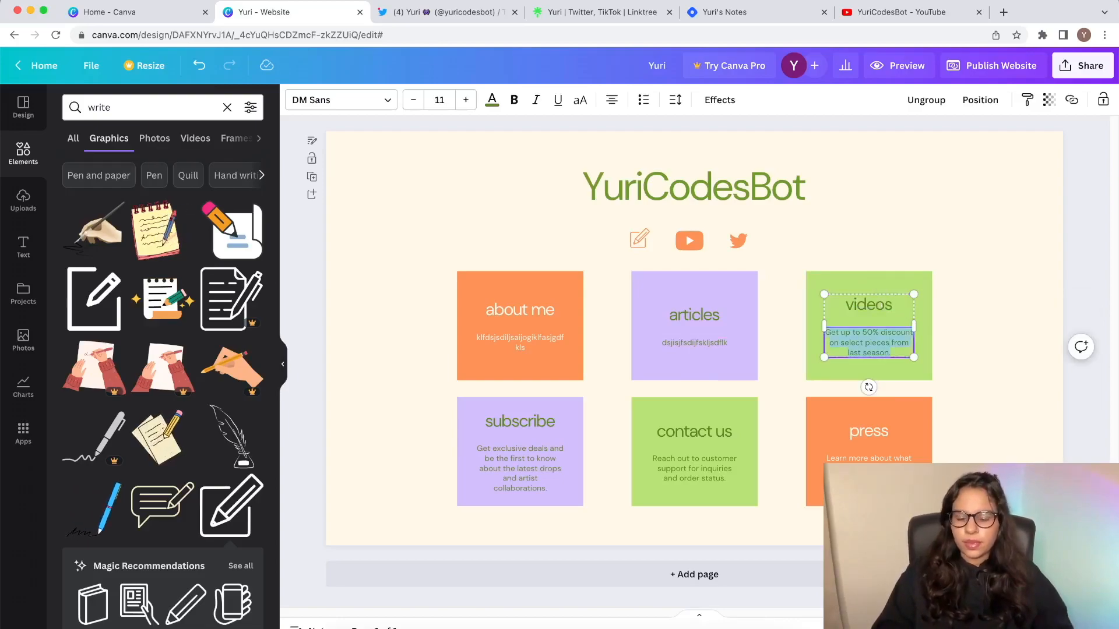
text(akldslkdslkdjskldsjfdlks)
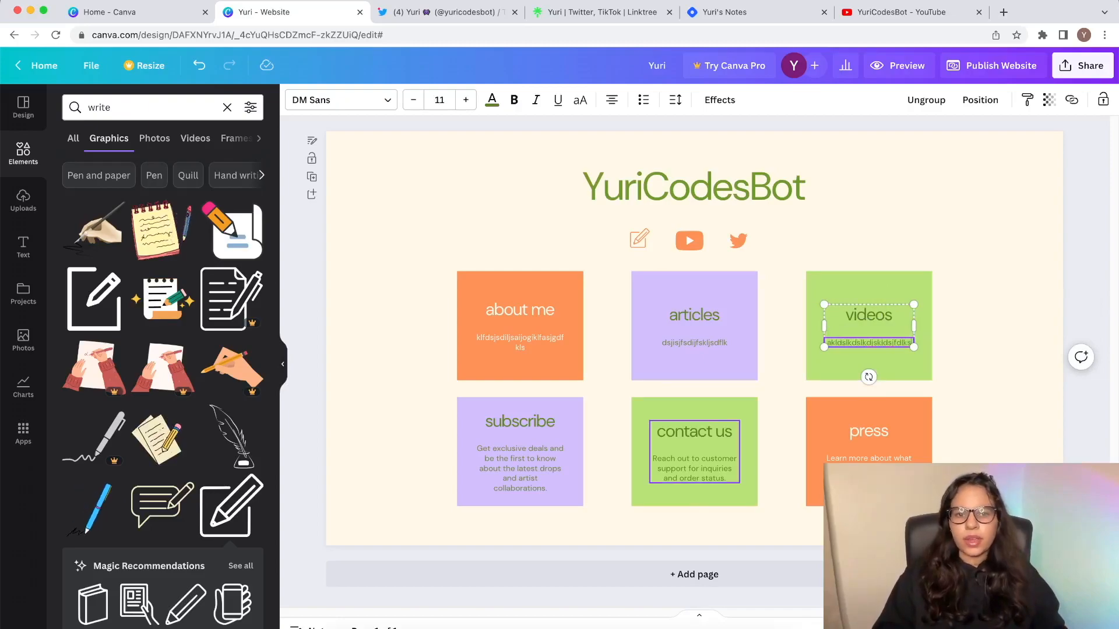
Step: Retitle the "subscribe" card as "portfolio" and replace its description with random placeholder letters
click(694, 431)
click(519, 421)
double_click(519, 421)
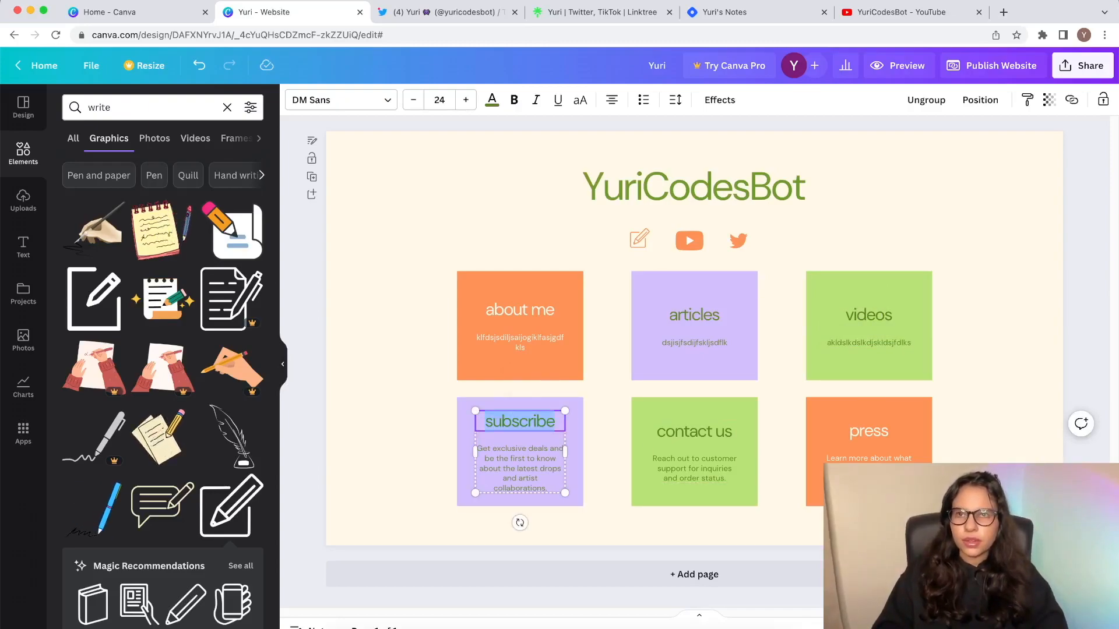
text(portfolio)
double_click(519, 468)
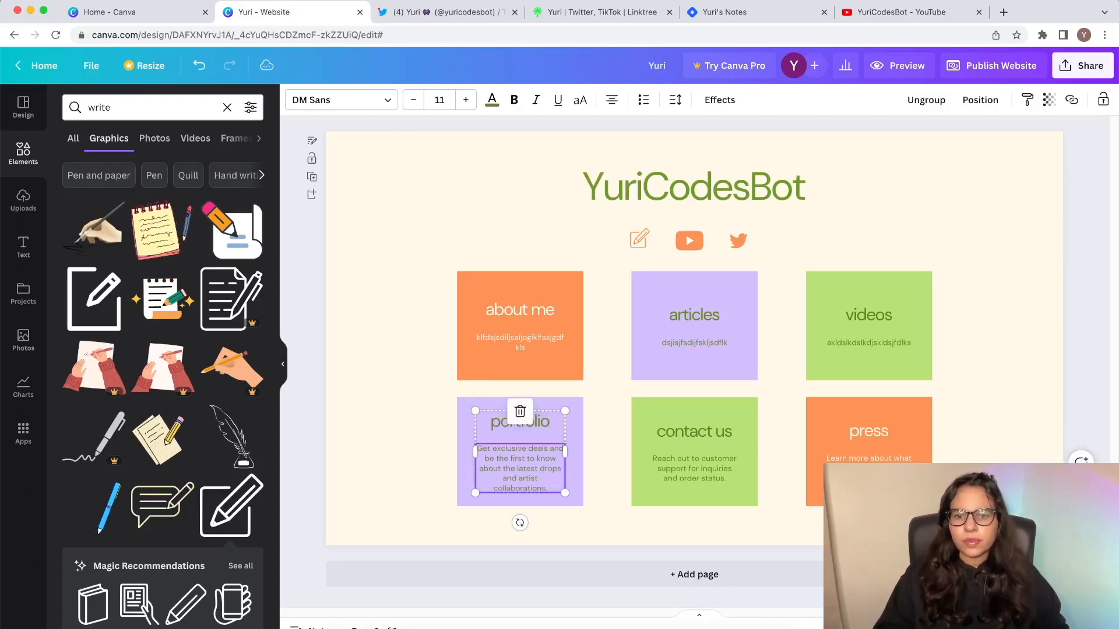
text(dfsfsfjdkldsjdklsjsklajl)
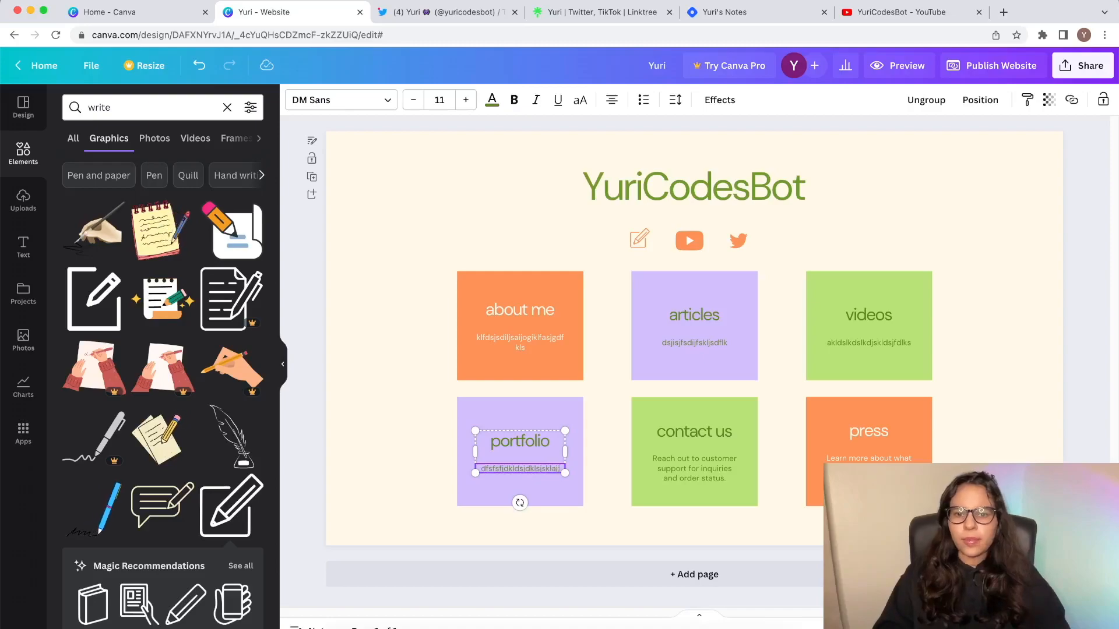
Step: Retitle the "contact us" card as "github" and replace its description with random placeholder letters
double_click(694, 431)
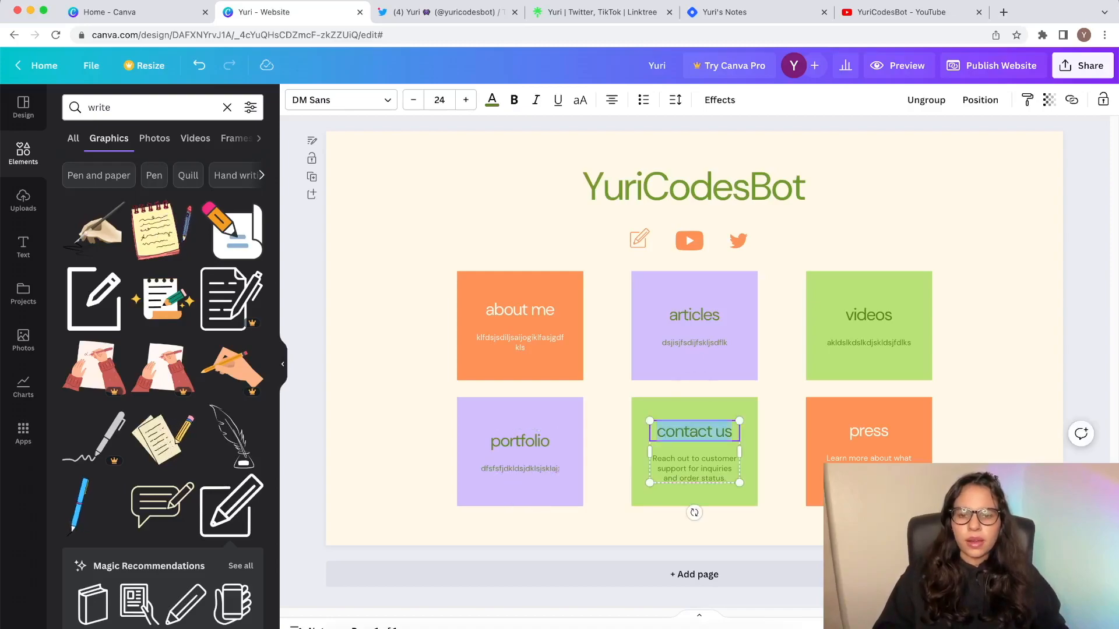
click(901, 11)
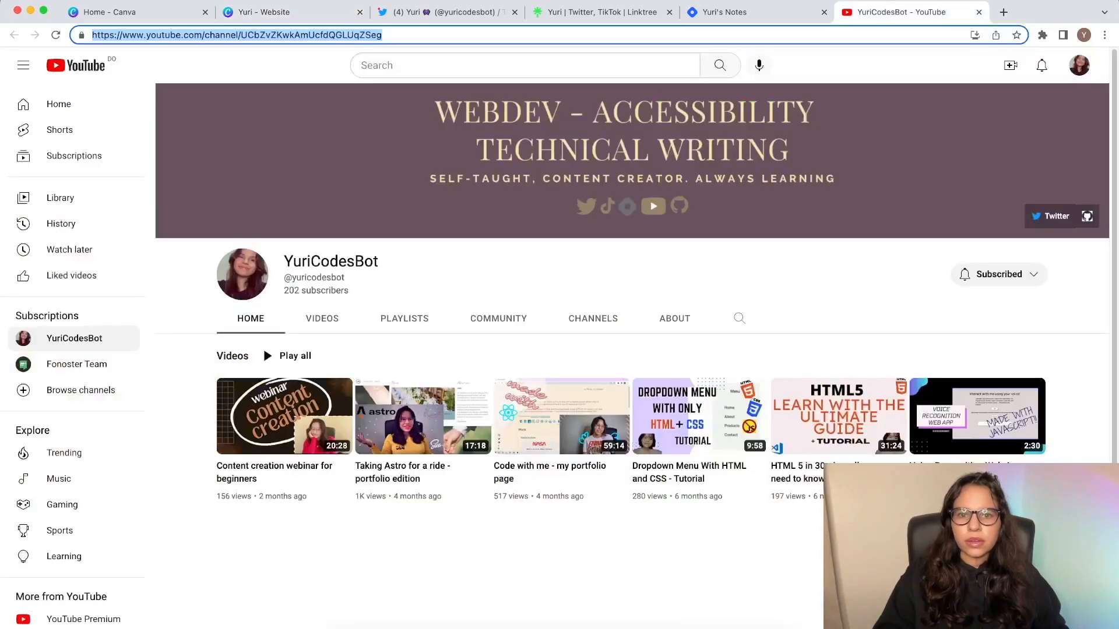
click(263, 12)
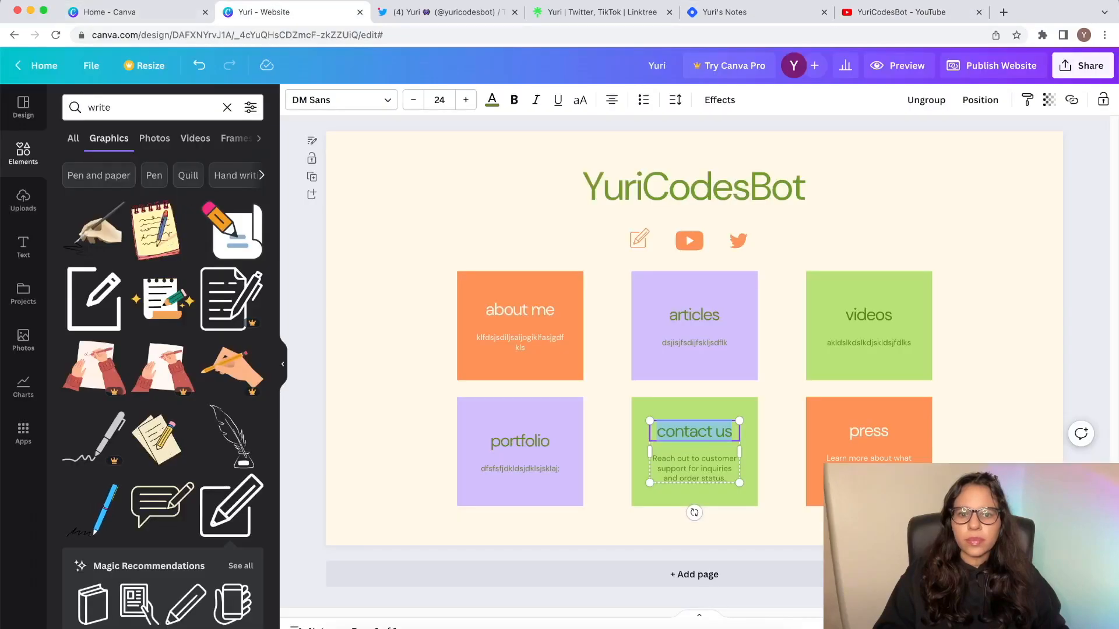
text(github)
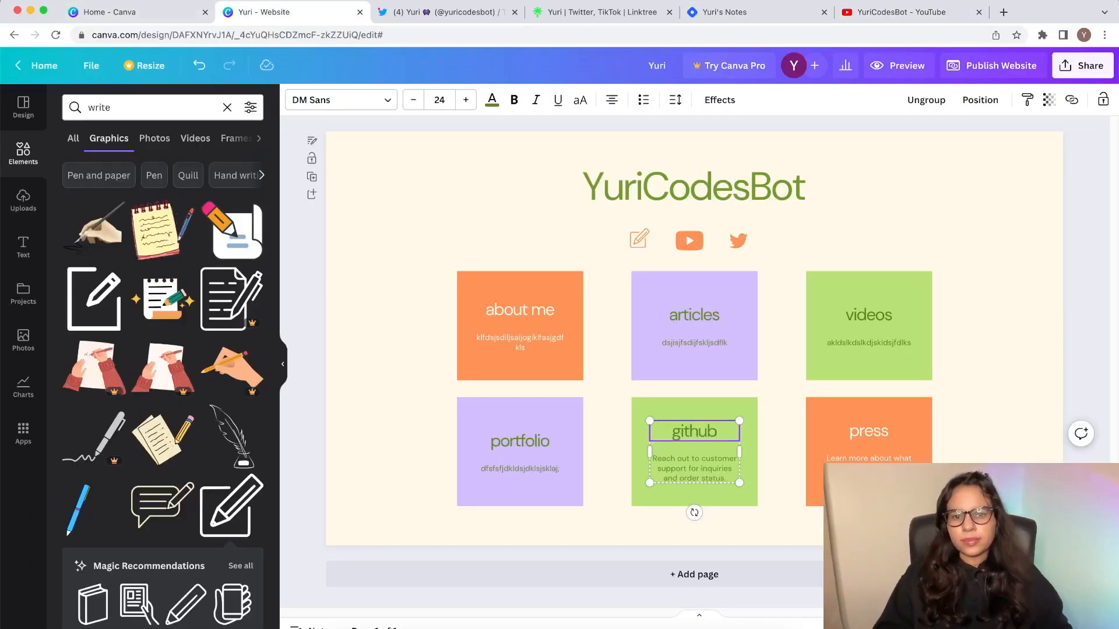
triple_click(694, 468)
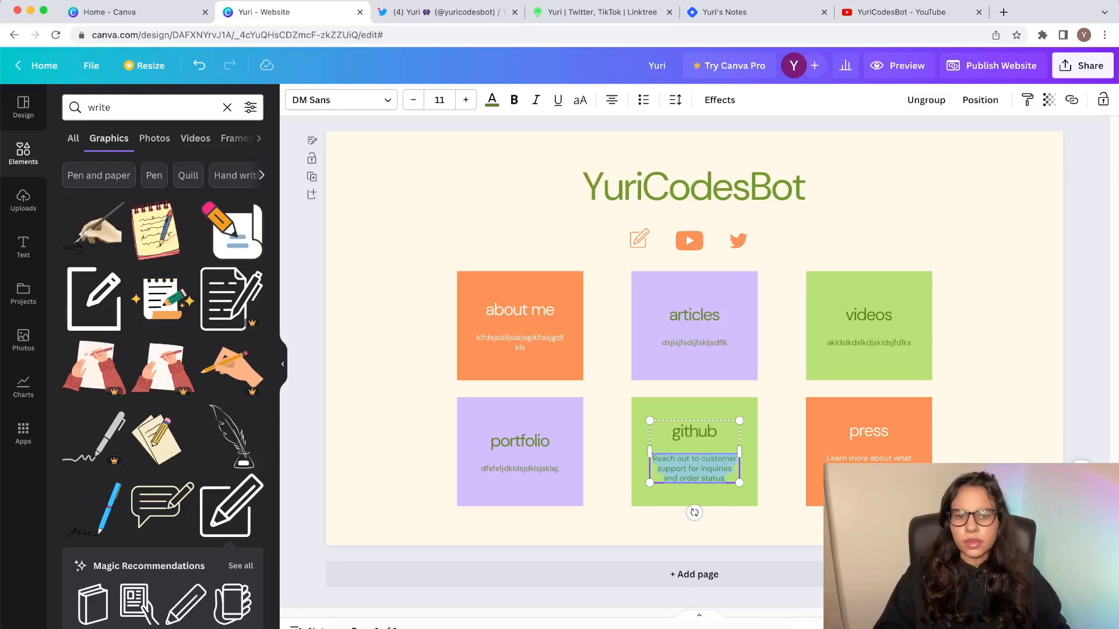
text(dsfjsiopgfjgioerjigfdj;klgfjdm;klgmklimlk)
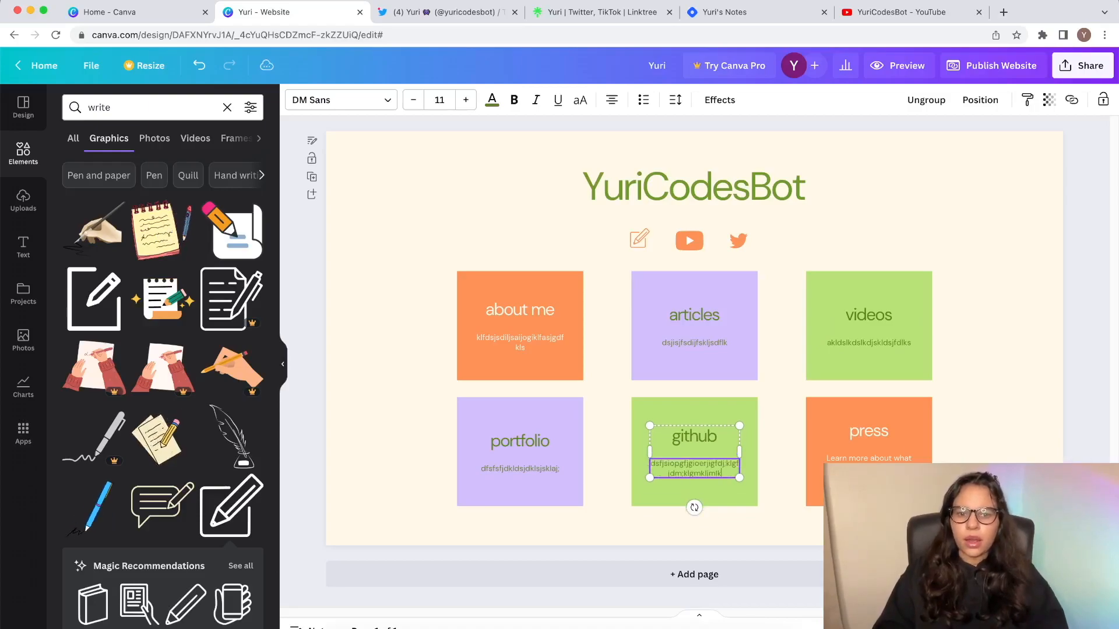
Step: Check the Linktree page for a remaining link, then retitle the "press" card as "tiktok" with random placeholder letters as its description
click(600, 12)
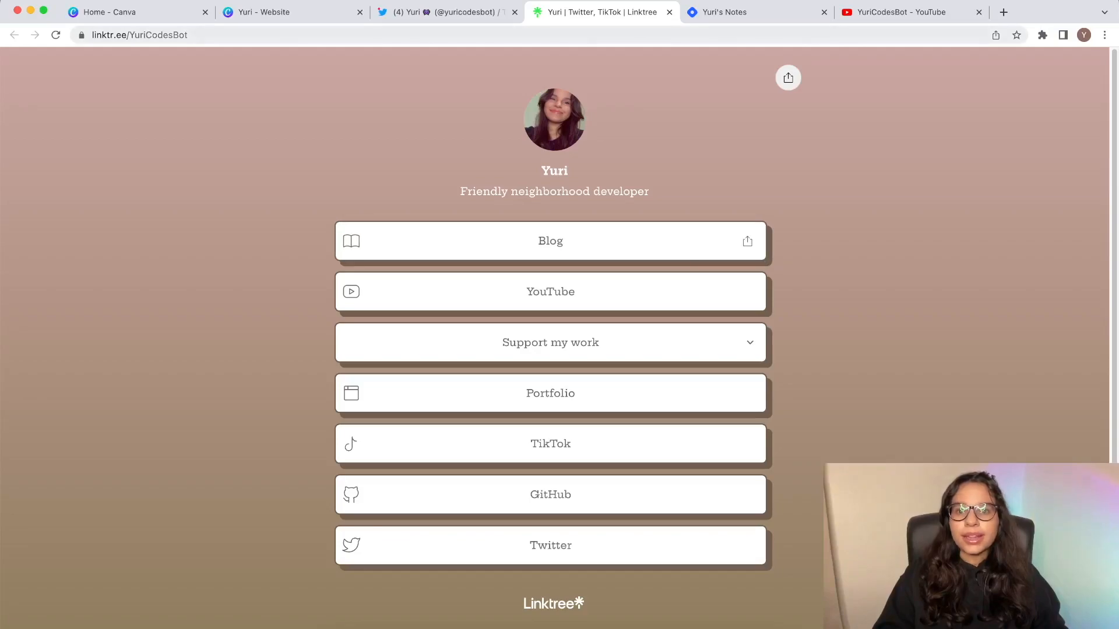
click(264, 12)
double_click(868, 432)
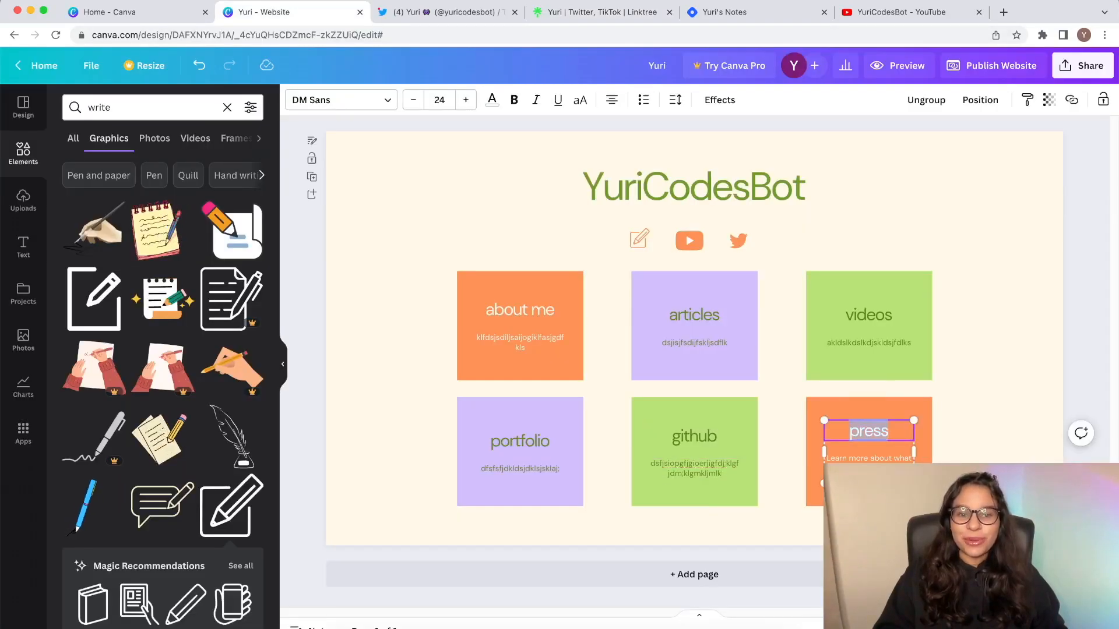
text(tiktok)
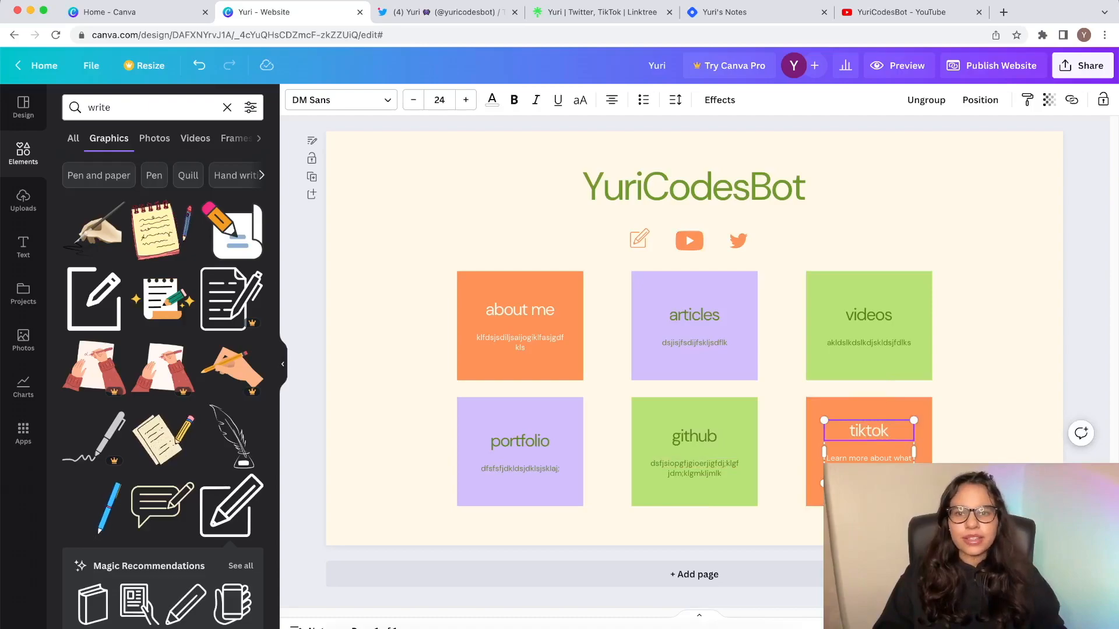
triple_click(869, 458)
key(BackSpace)
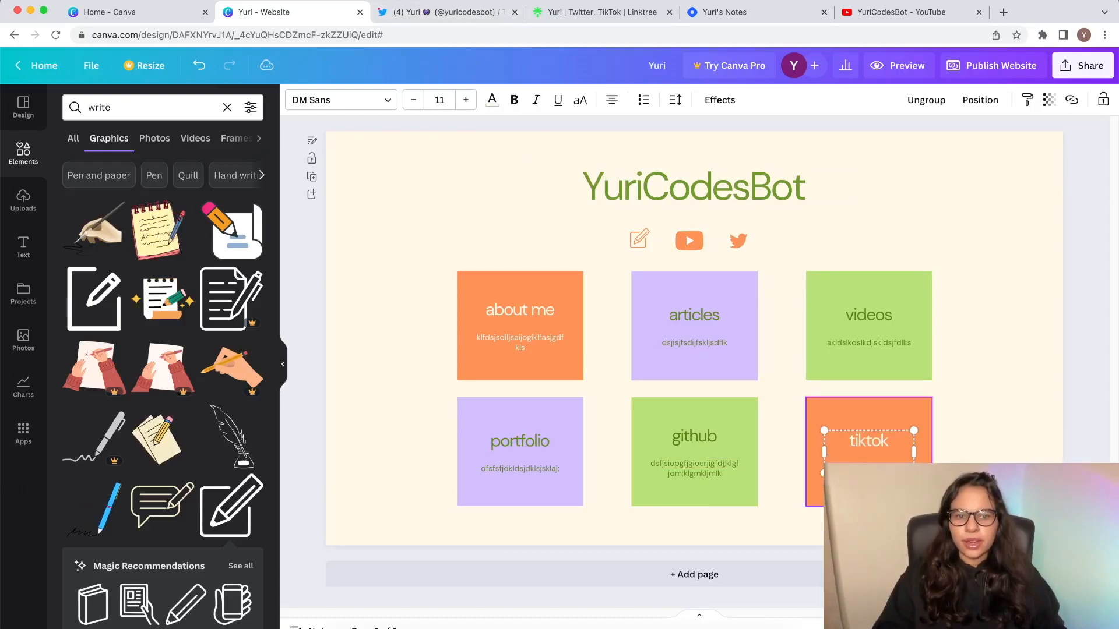
text(dfadsfdfadfadfsdsfojdfa)
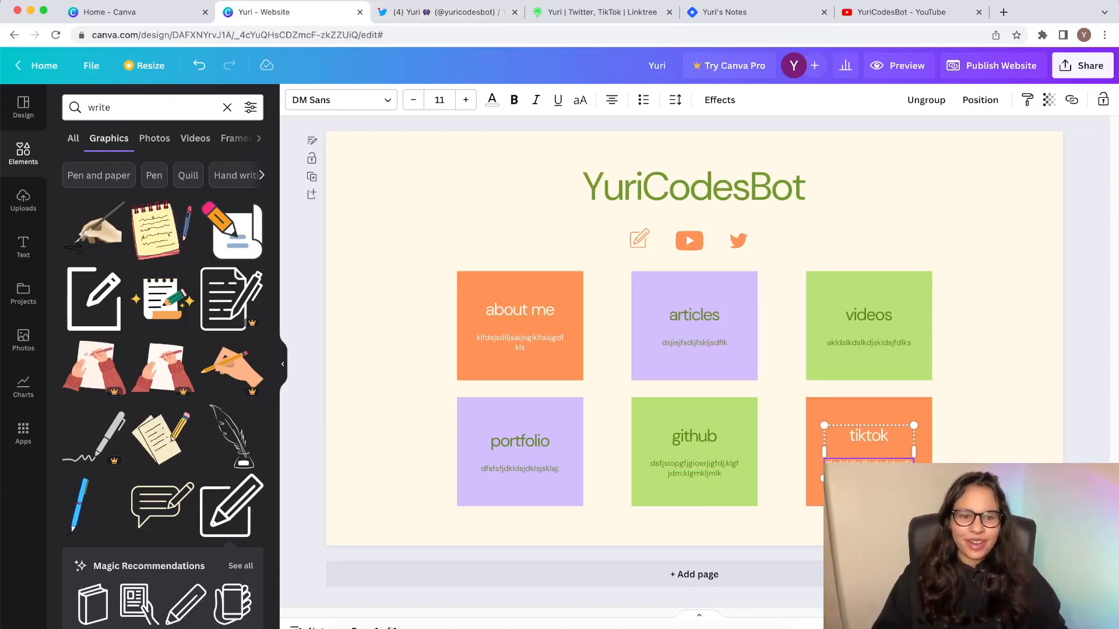
click(990, 350)
Step: Link the orange background of the "about me" card to the Twitter profile address copied from its open page
click(520, 288)
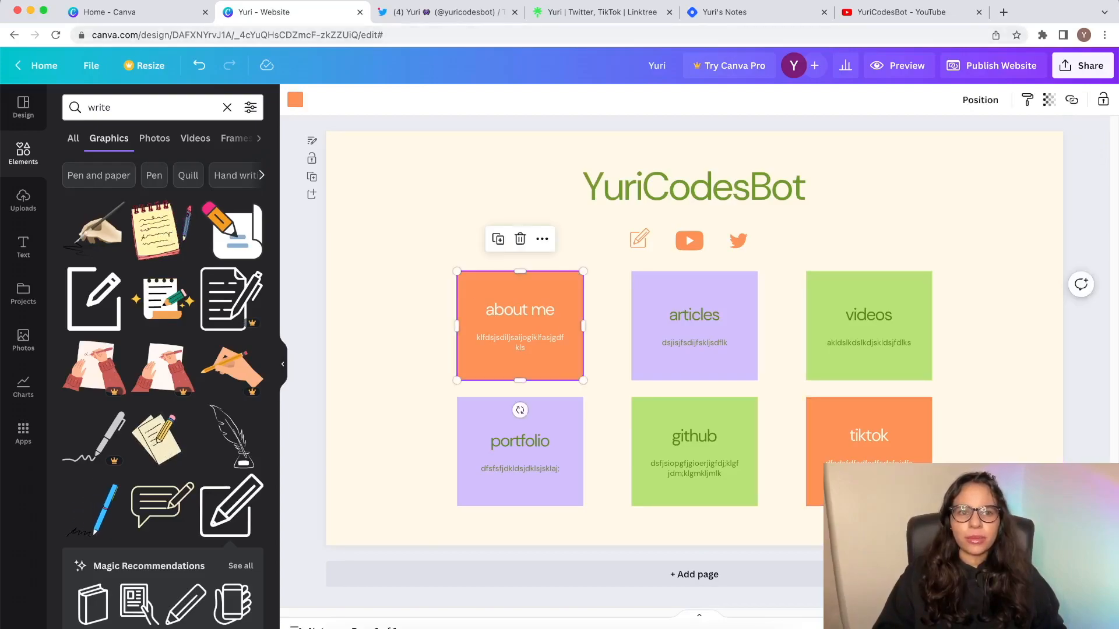
click(1071, 99)
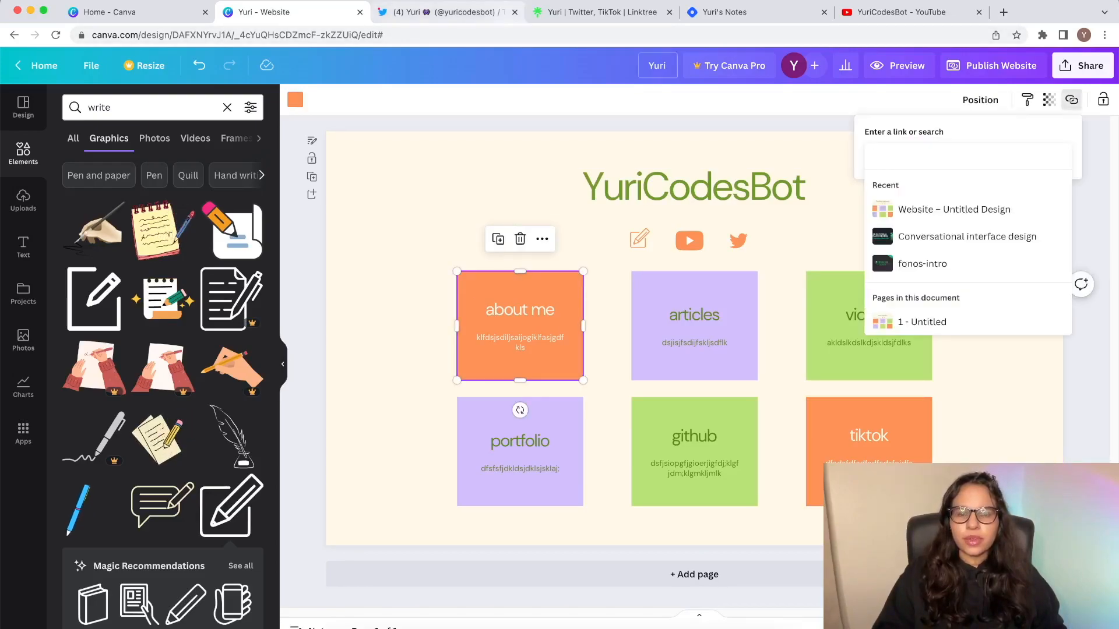
click(449, 12)
click(173, 35)
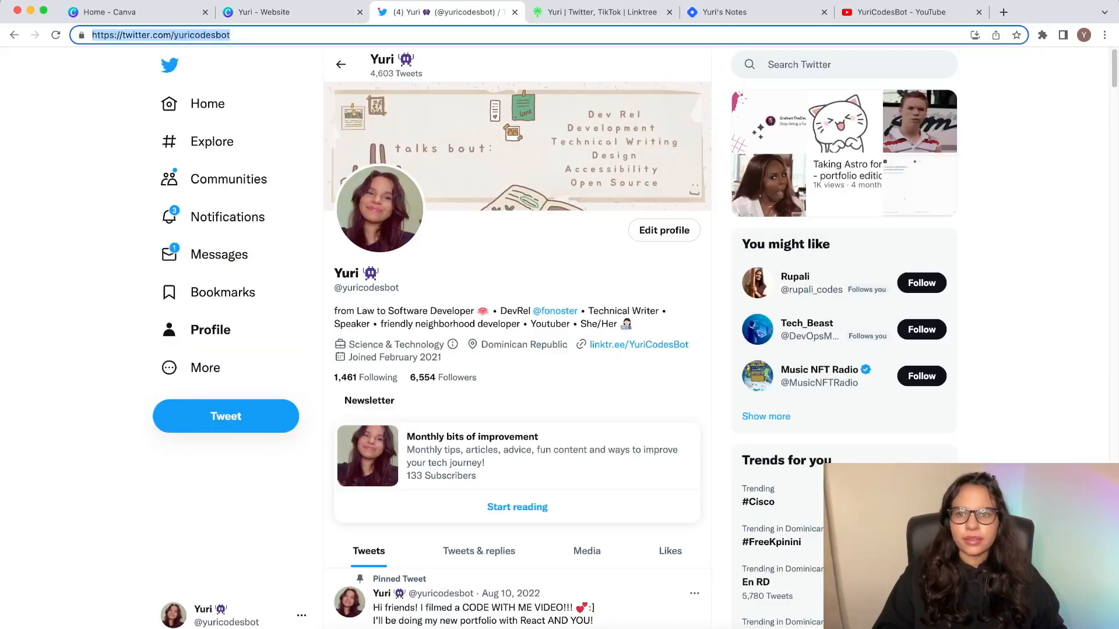
right_click(173, 35)
click(191, 145)
click(263, 12)
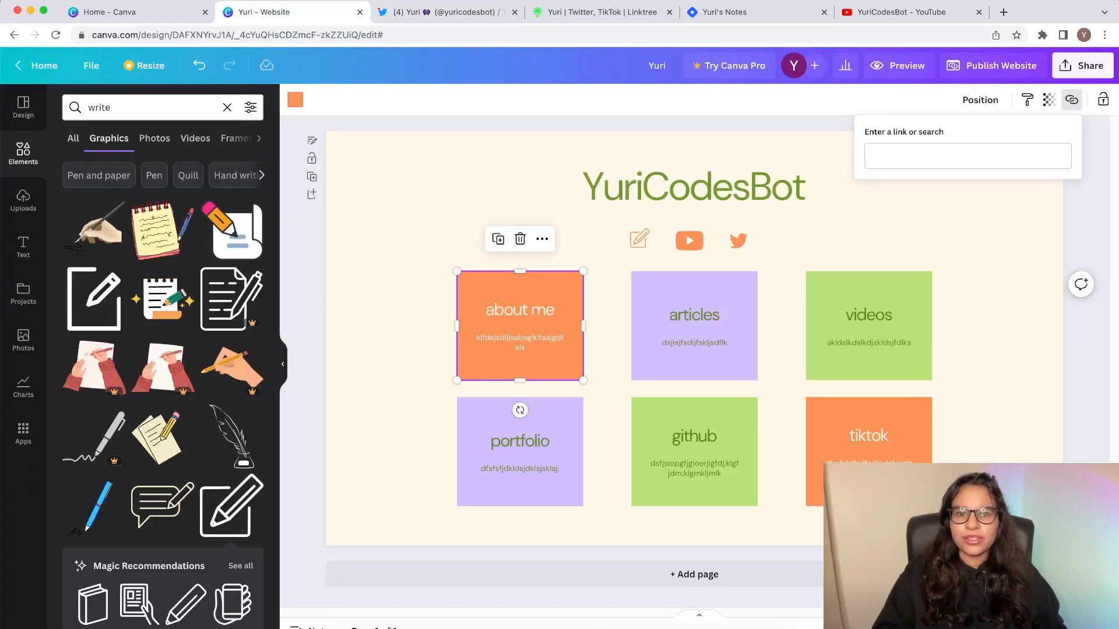
right_click(927, 156)
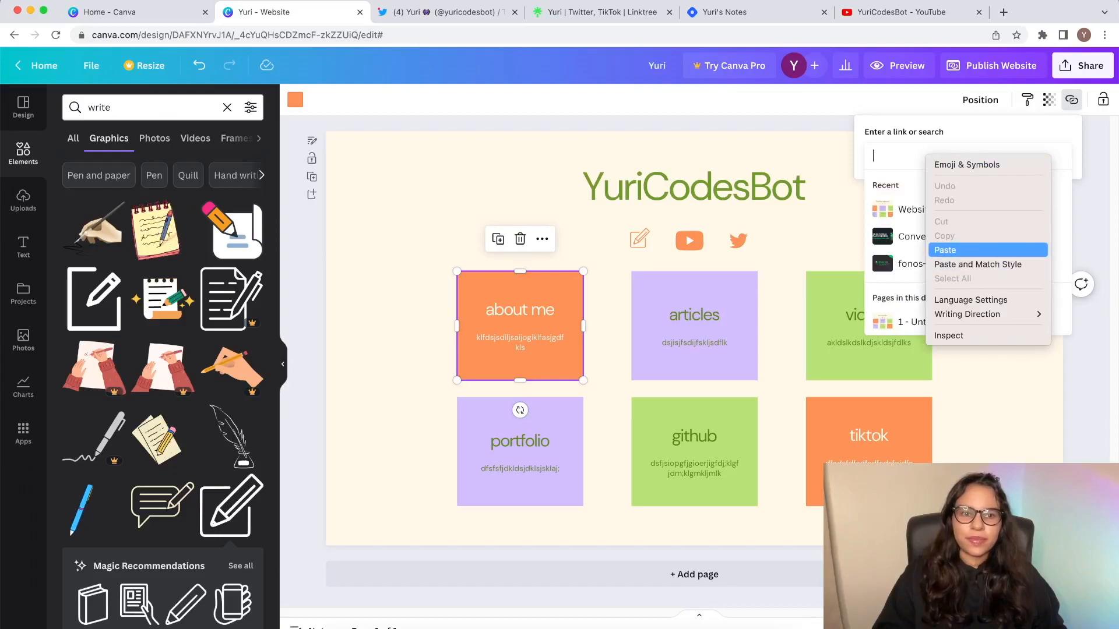
click(950, 249)
key(Return)
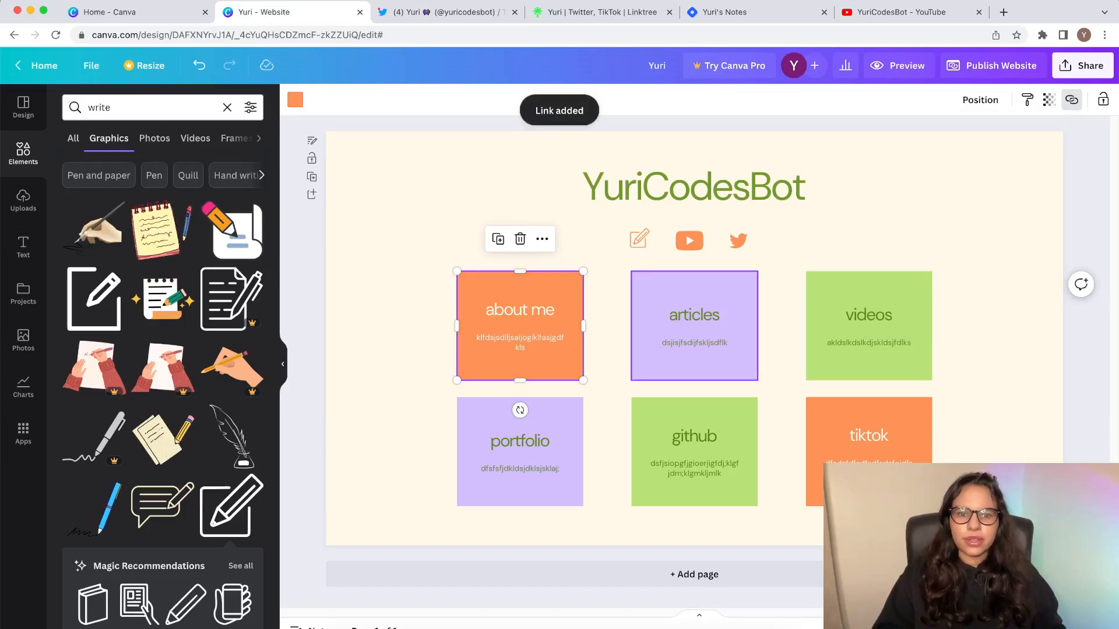
Step: Link the purple background of the "articles" card to the Hashnode blog address copied from its open page
click(694, 326)
click(1071, 100)
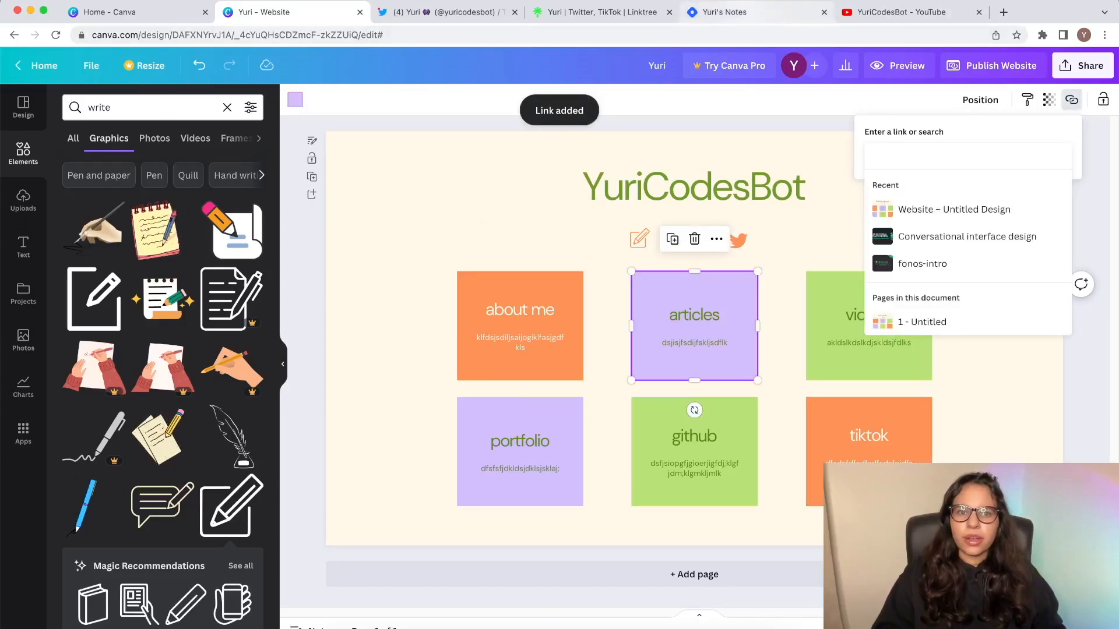
click(724, 12)
right_click(502, 35)
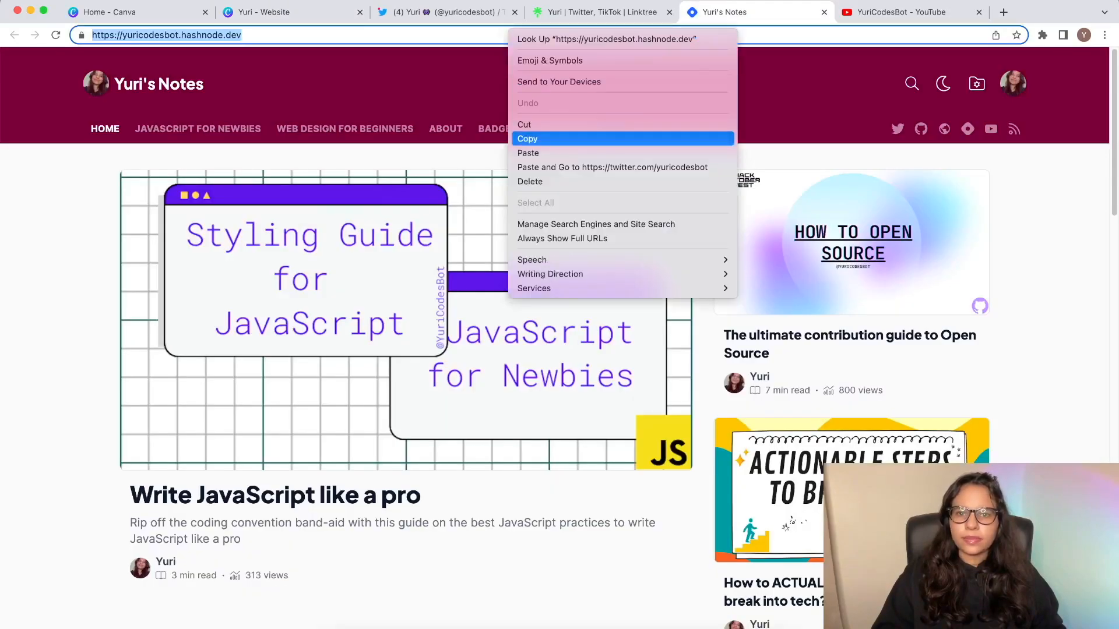
click(536, 138)
key(super+2)
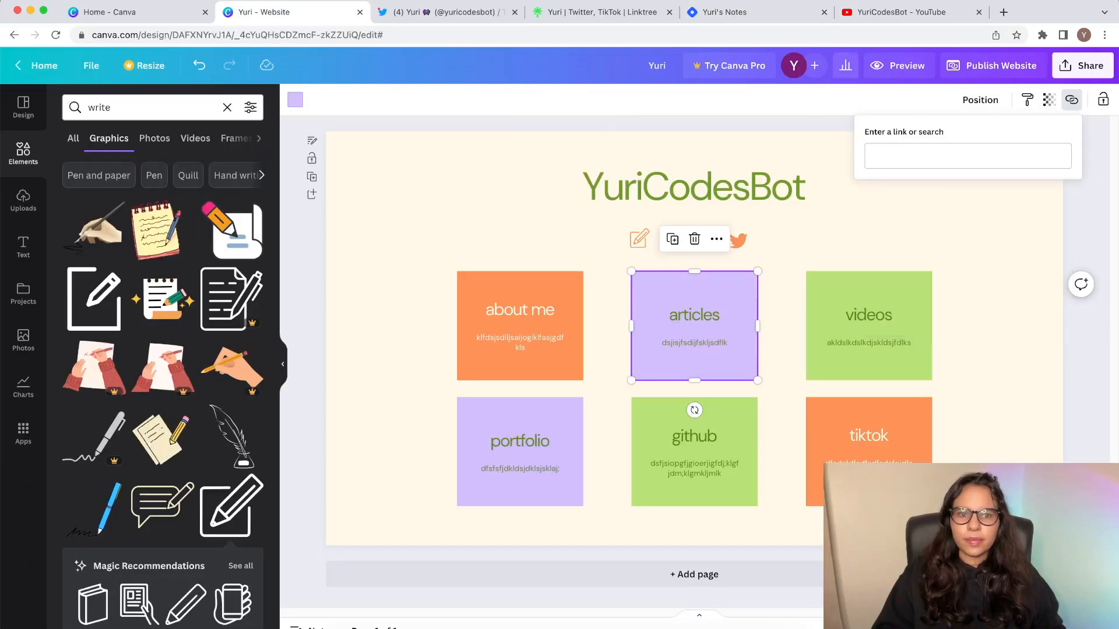
right_click(865, 150)
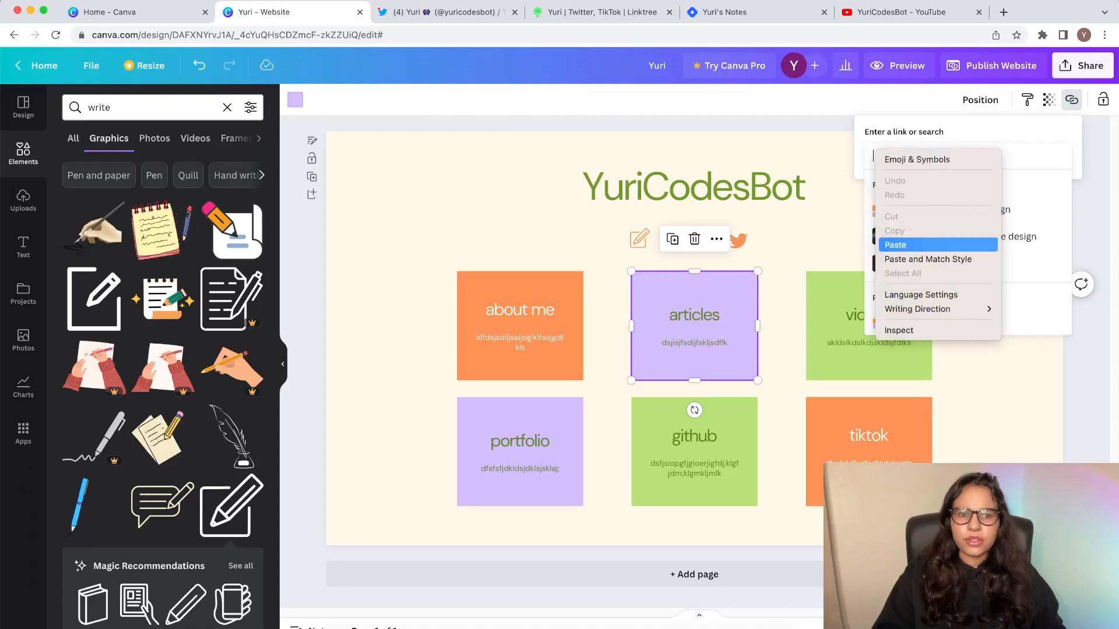
click(898, 244)
key(Return)
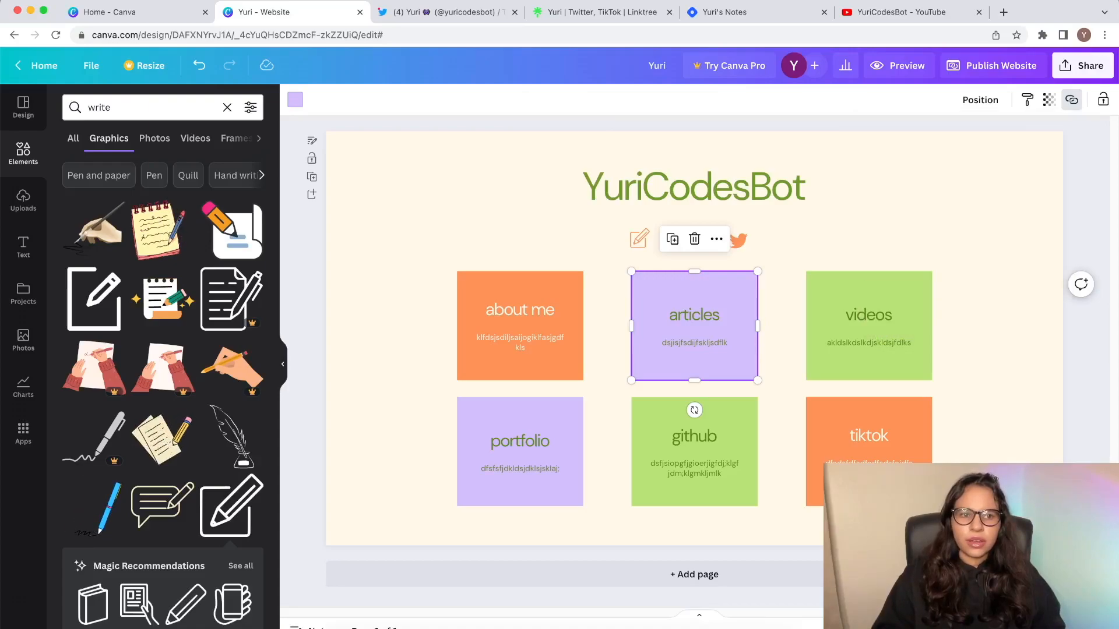
Step: Link the green background of the "videos" card to the YouTube channel address copied from its open page
click(868, 314)
click(868, 364)
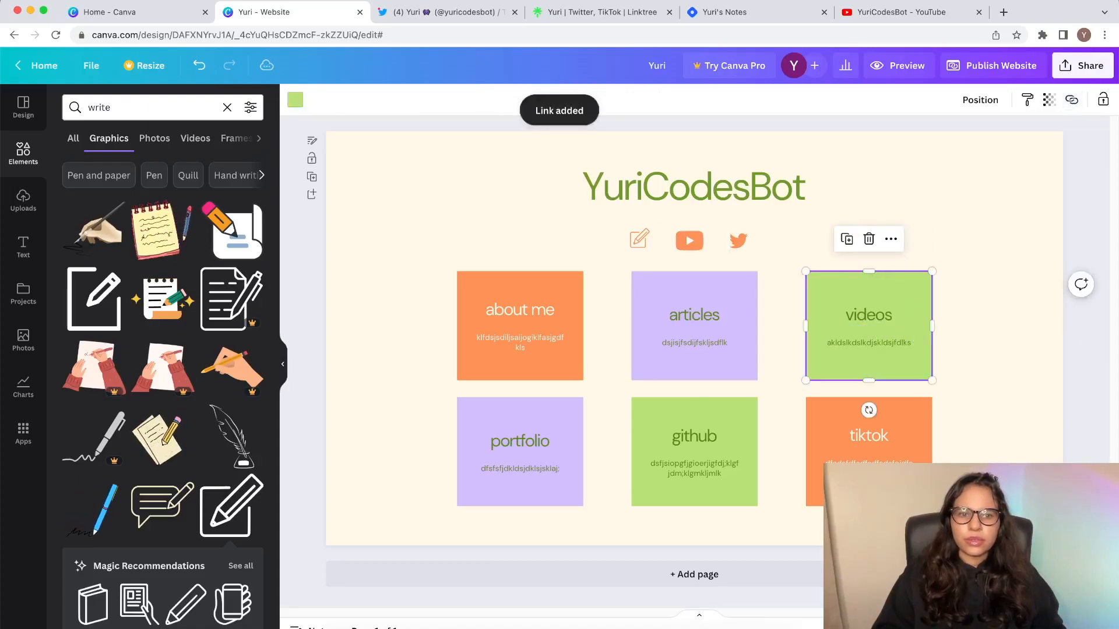
click(902, 12)
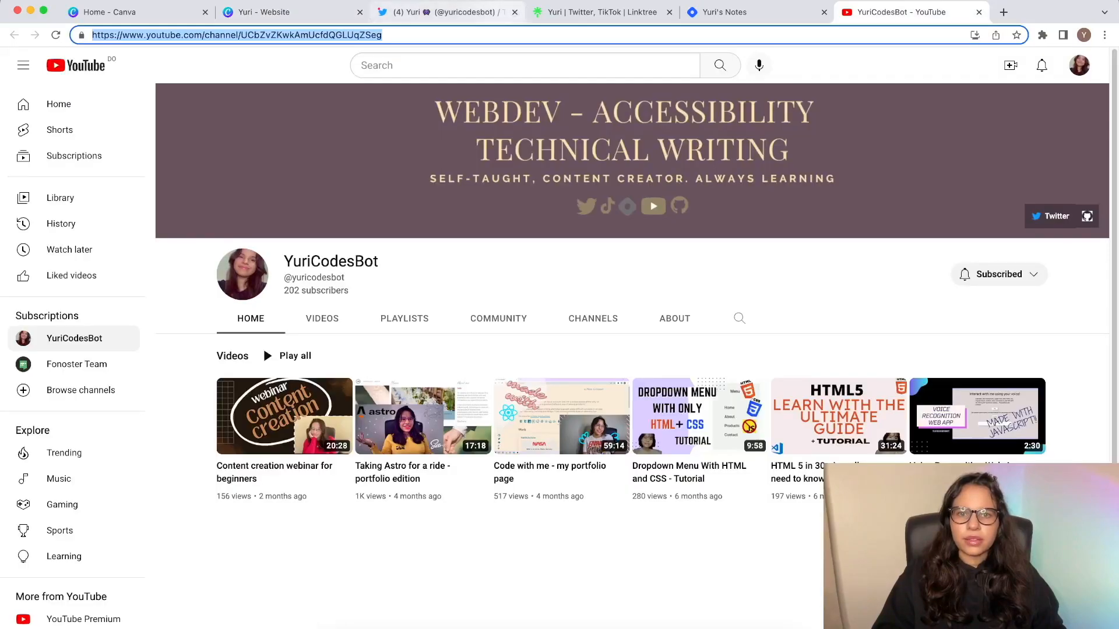
right_click(502, 35)
click(521, 141)
click(274, 11)
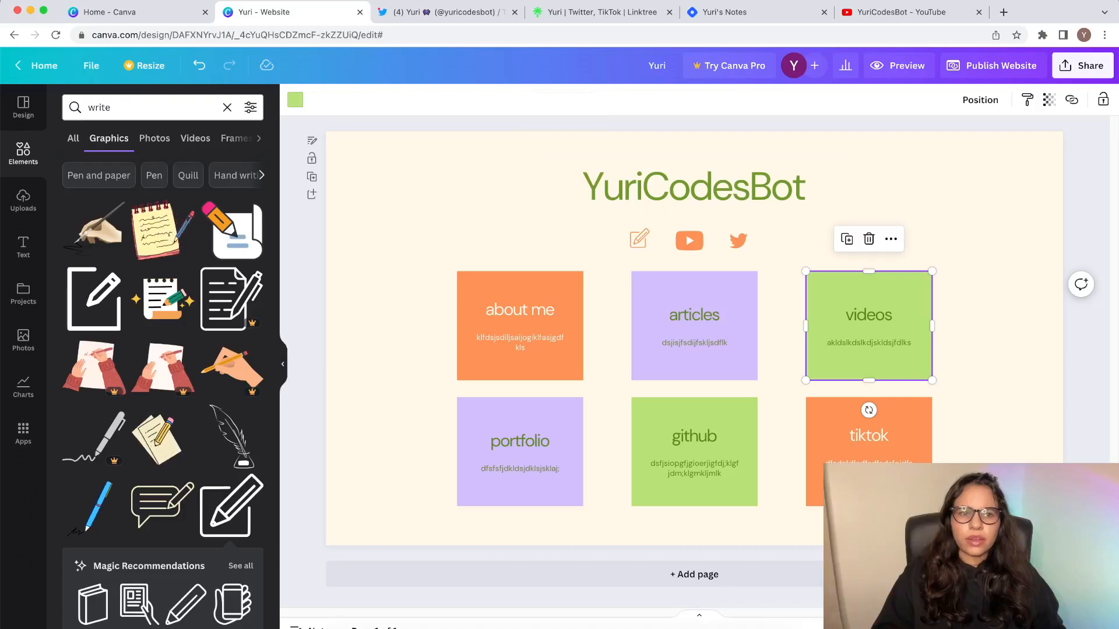
click(1071, 99)
right_click(941, 154)
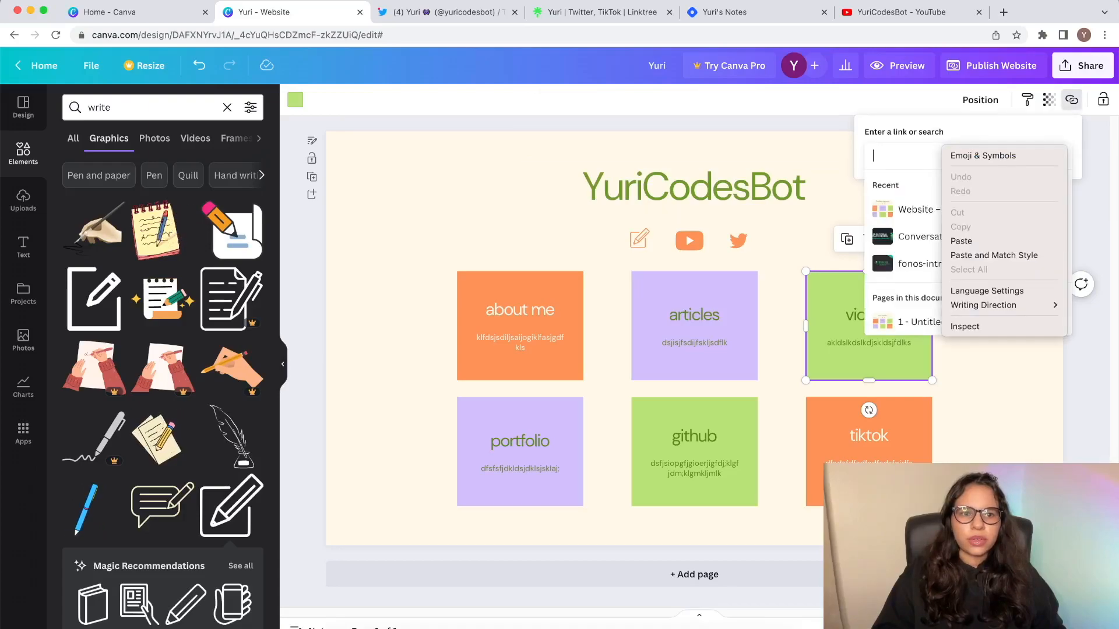
click(967, 240)
key(Return)
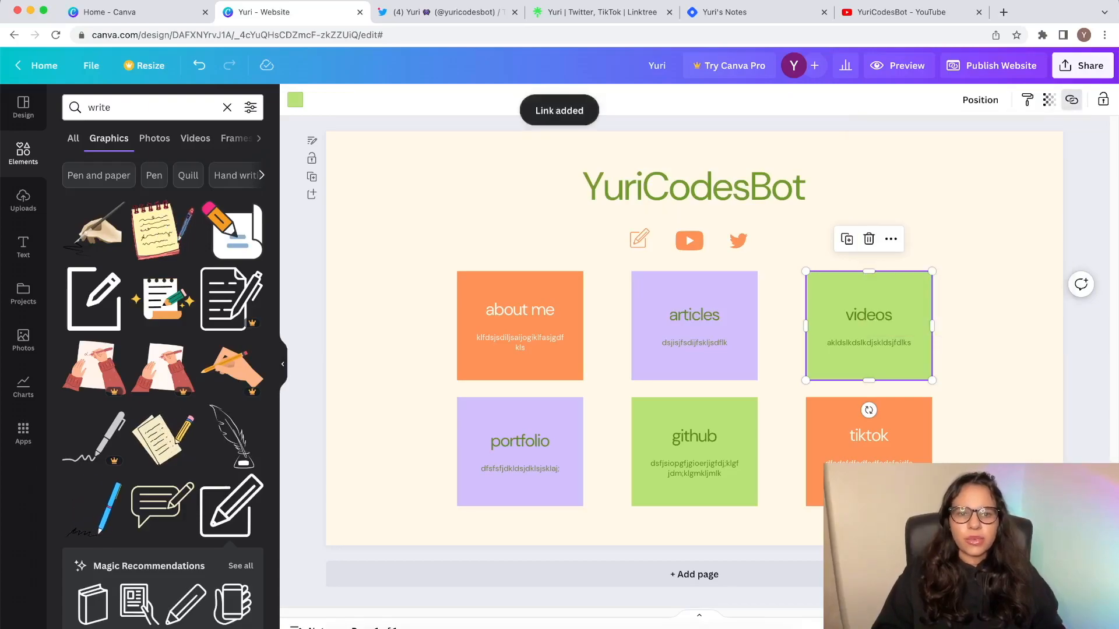
Step: Select the purple background of the "portfolio" card, then open the portfolio site from the Linktree page and copy its address
click(519, 420)
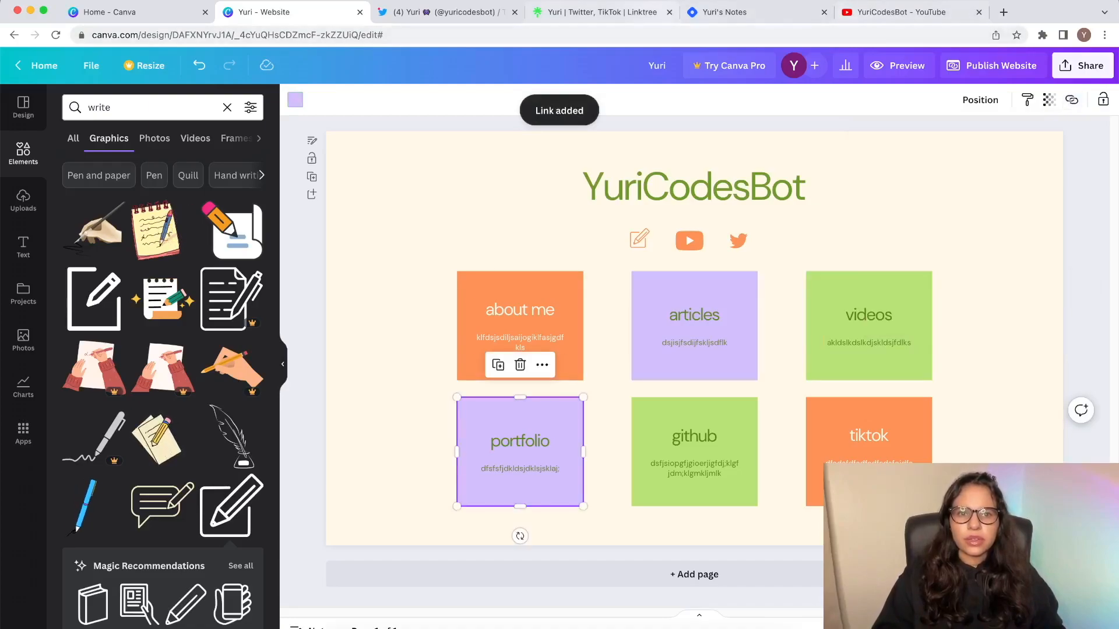
click(600, 12)
click(552, 392)
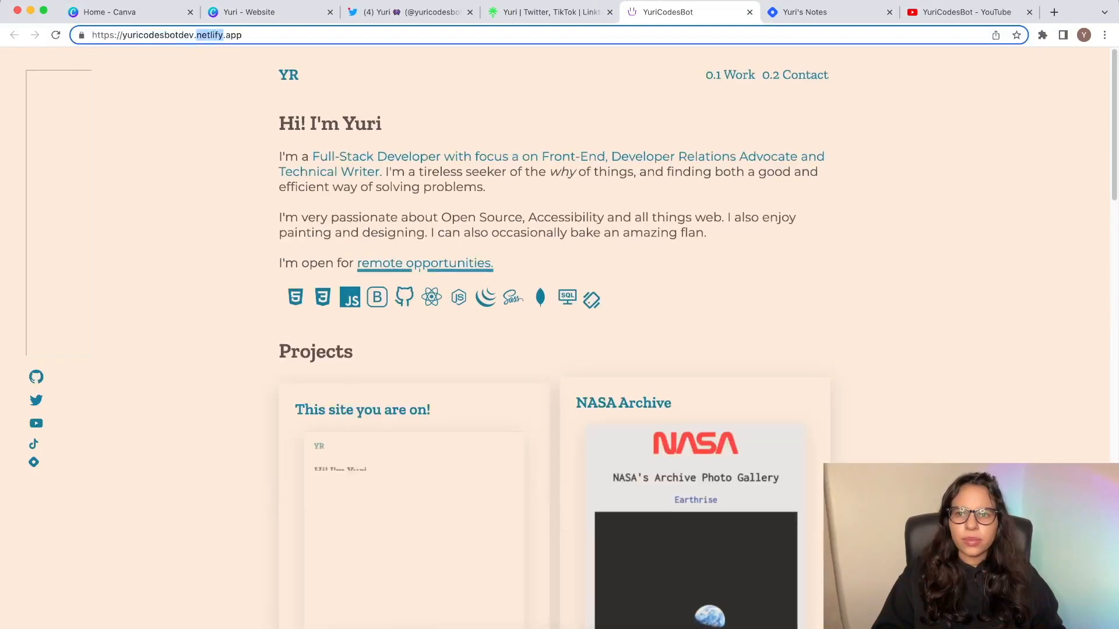
right_click(186, 35)
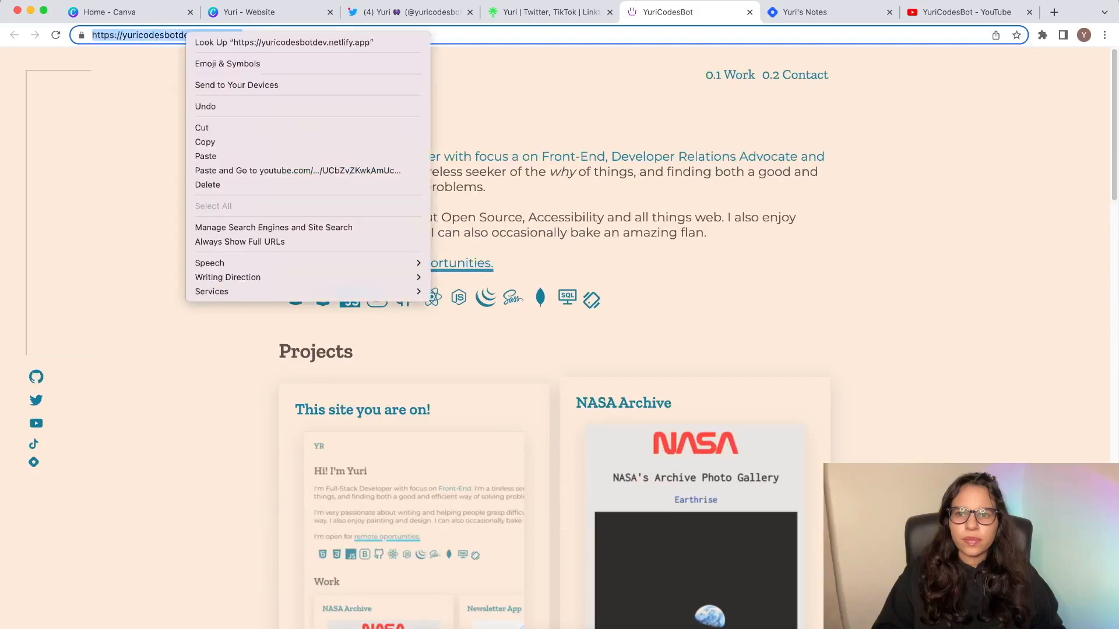
click(205, 142)
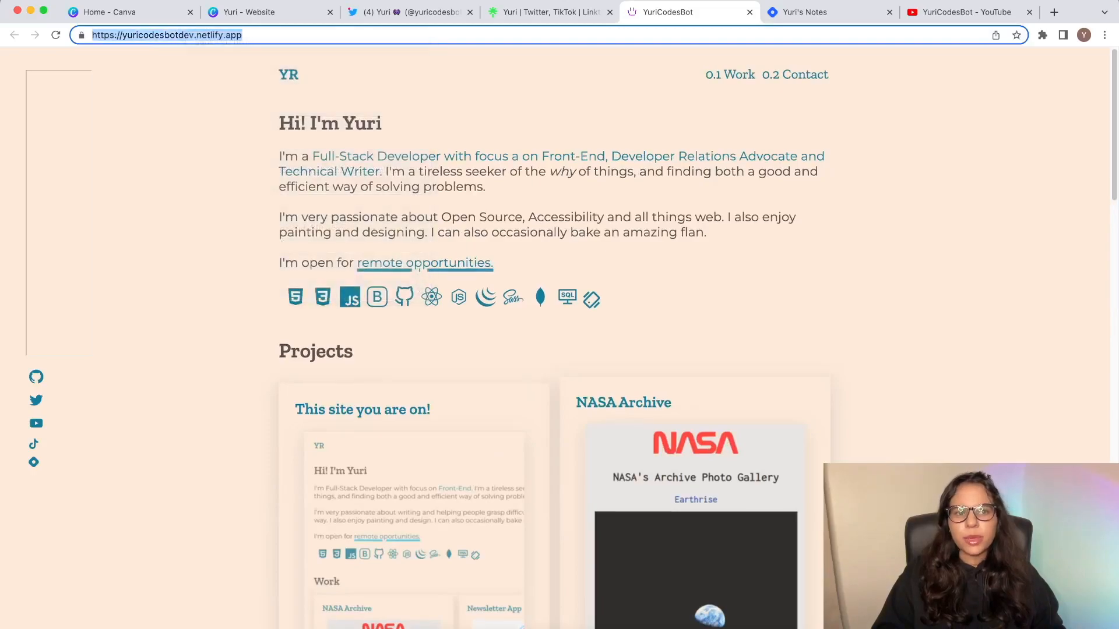
Step: Look through the portfolio site's projects, writing, video and contact sections
scroll(560, 338, down, 10)
scroll(560, 338, down, 5)
scroll(559, 338, up, 9)
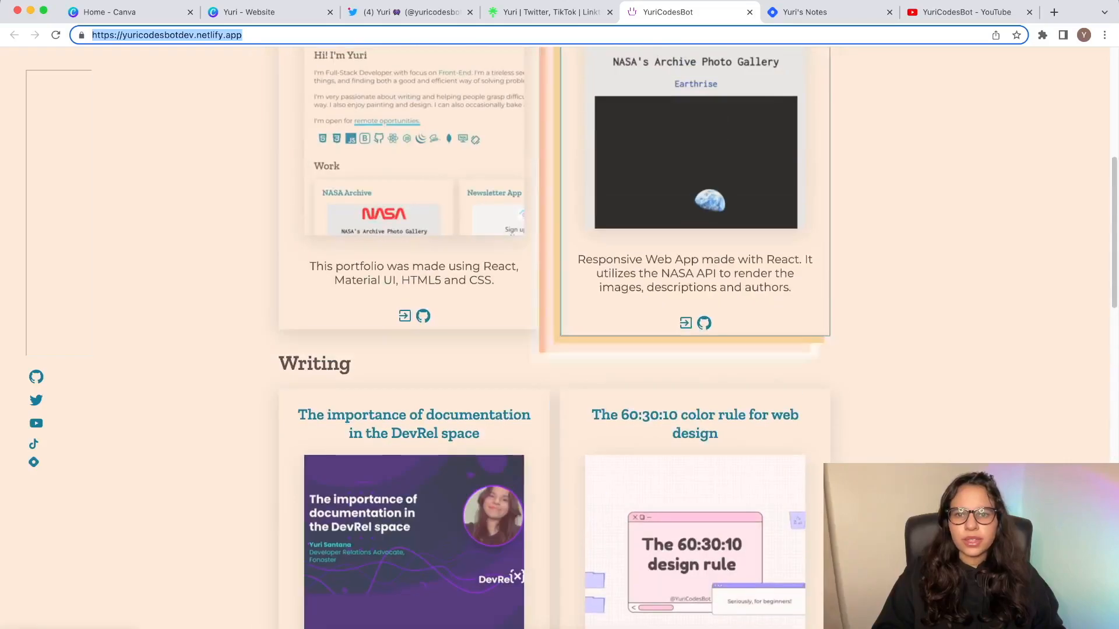
scroll(559, 338, down, 8)
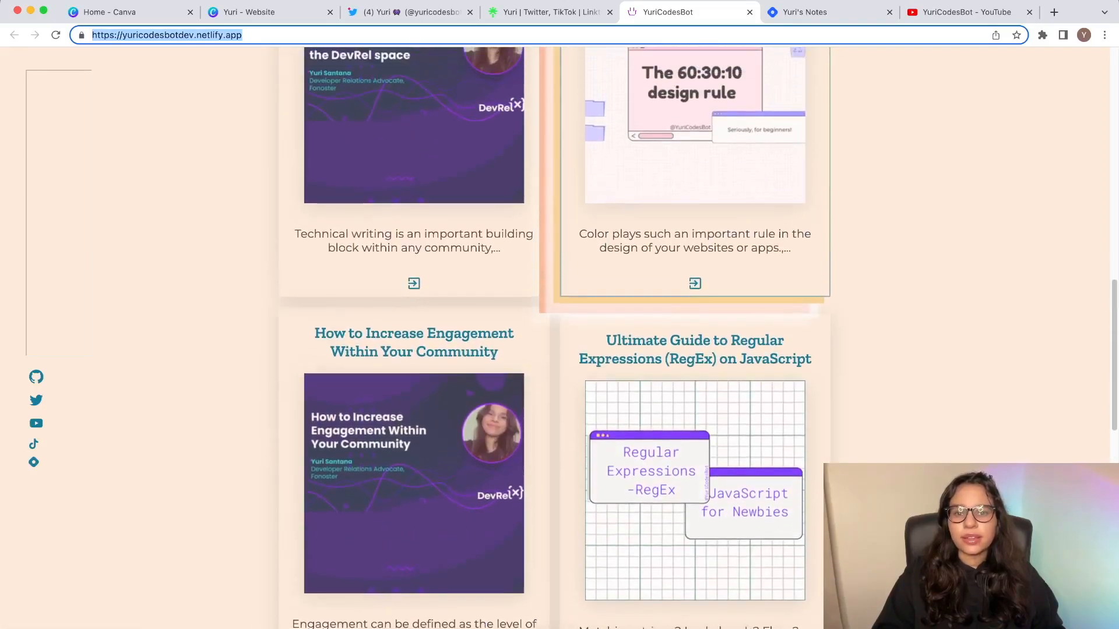
scroll(559, 338, up, 3)
scroll(559, 338, down, 8)
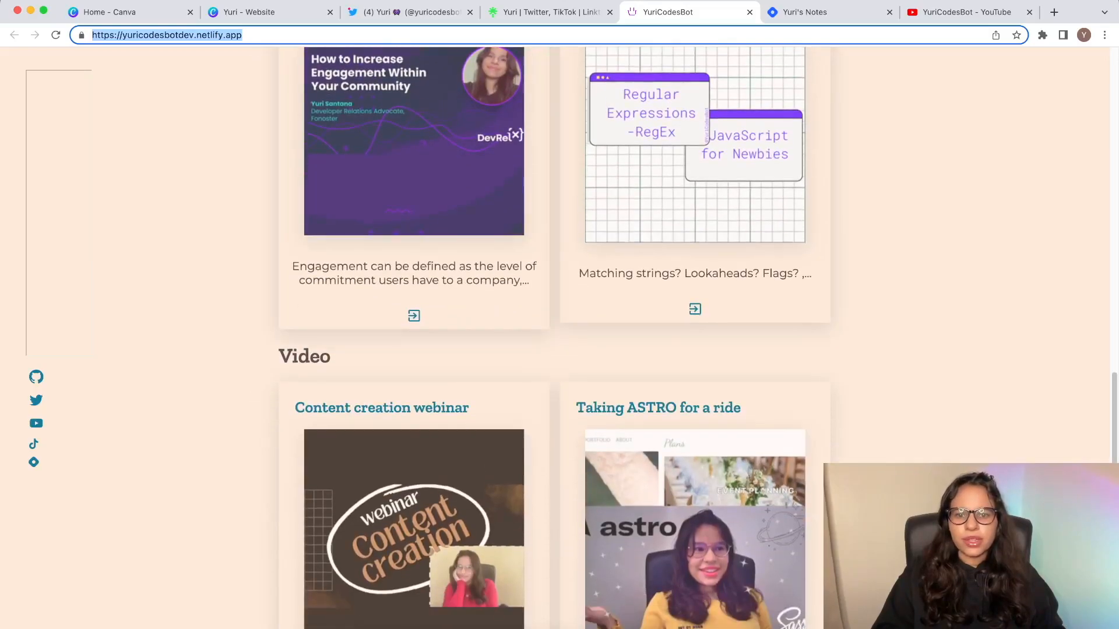
scroll(554, 338, down, 3)
scroll(559, 337, down, 5)
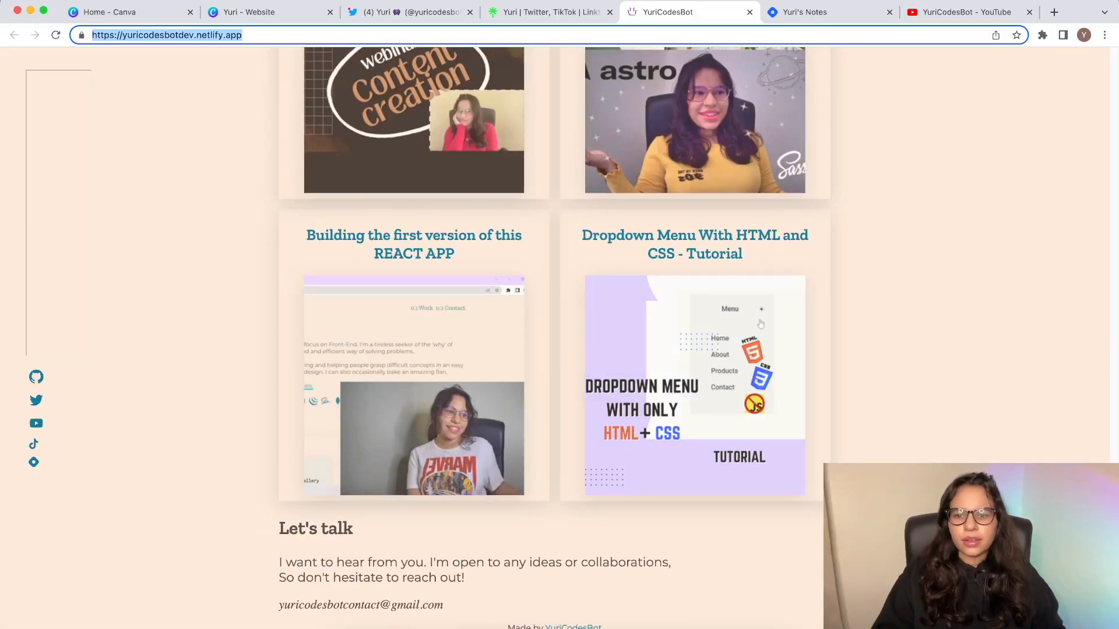
scroll(553, 338, up, 8)
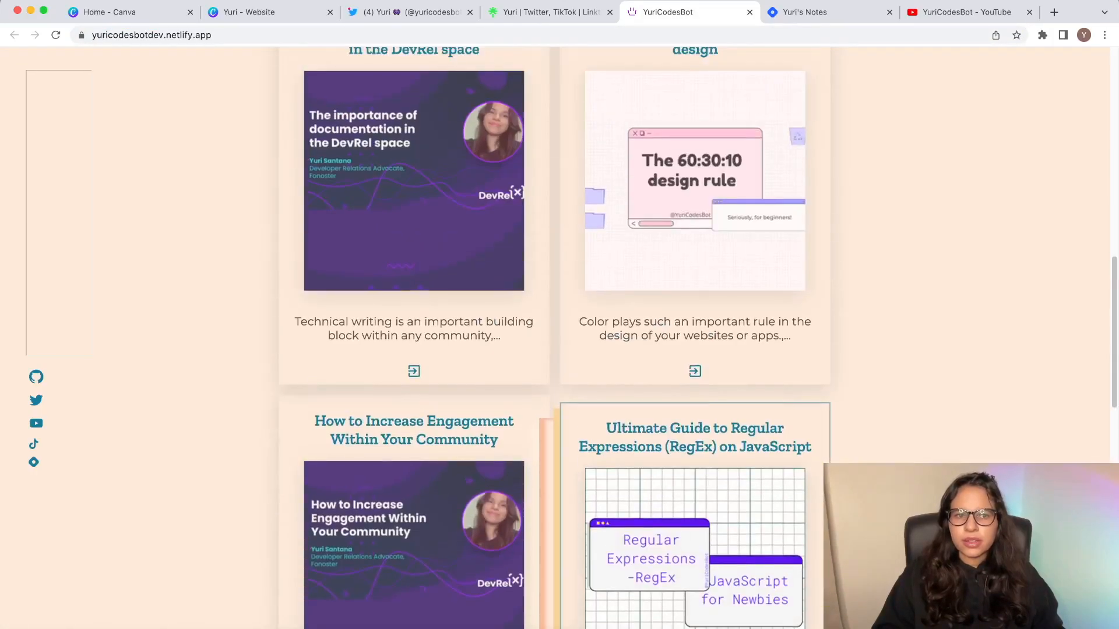
scroll(419, 268, up, 10)
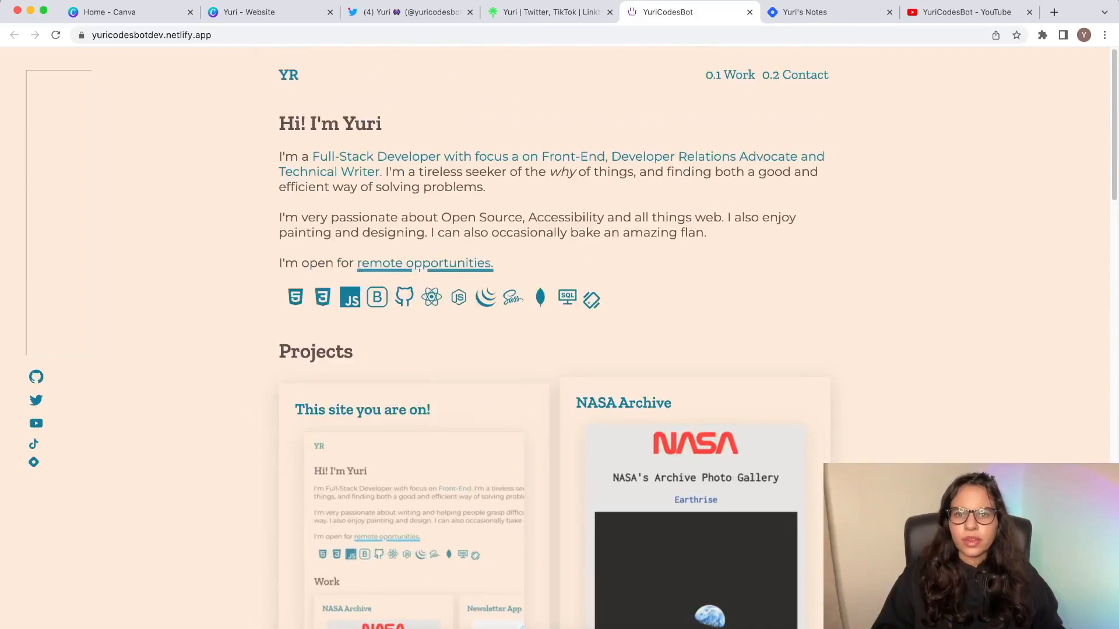
Step: Return to the Canva design and link the selected "portfolio" card background to the copied portfolio site address
click(256, 12)
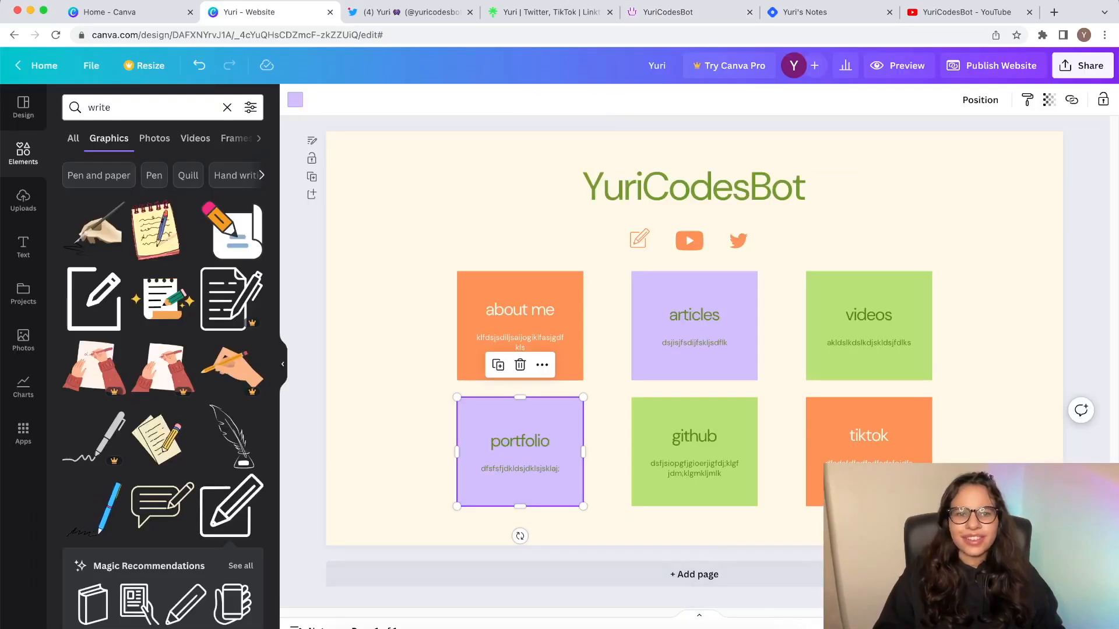
click(1071, 100)
right_click(950, 157)
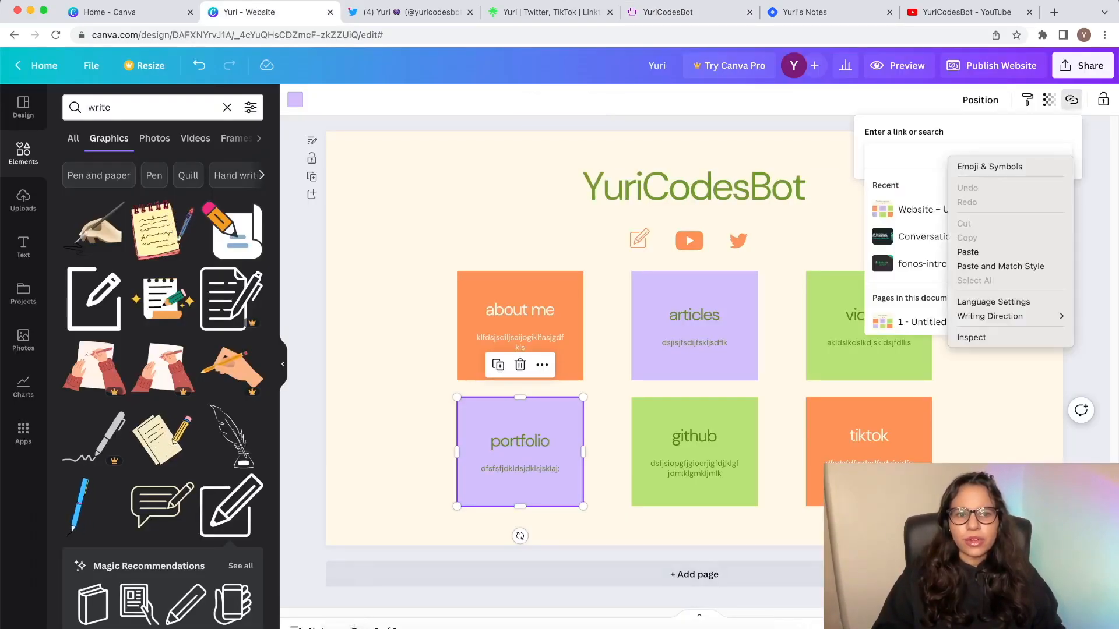
click(967, 252)
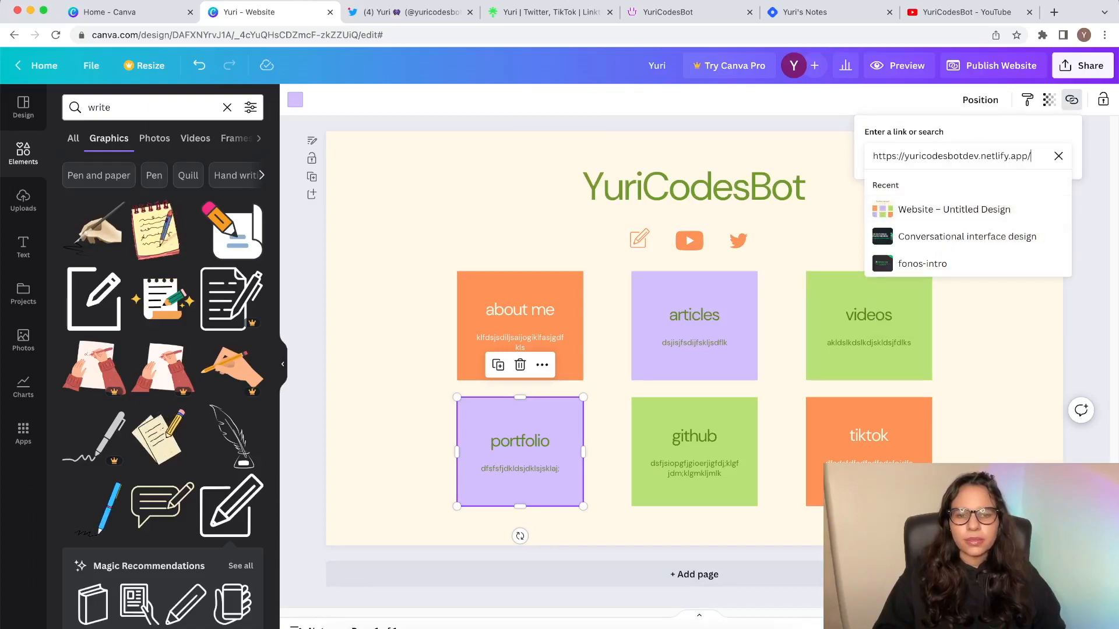
key(Return)
Step: Select the green background of the "github" card, then open the GitHub profile from the Linktree page and copy its address
click(694, 437)
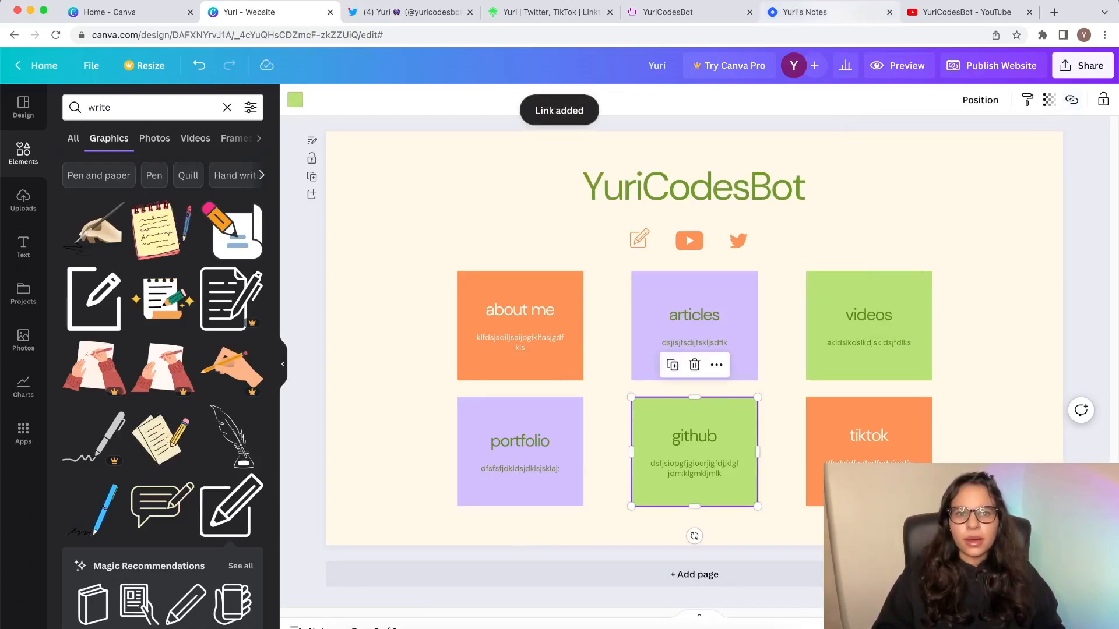
click(823, 12)
click(688, 11)
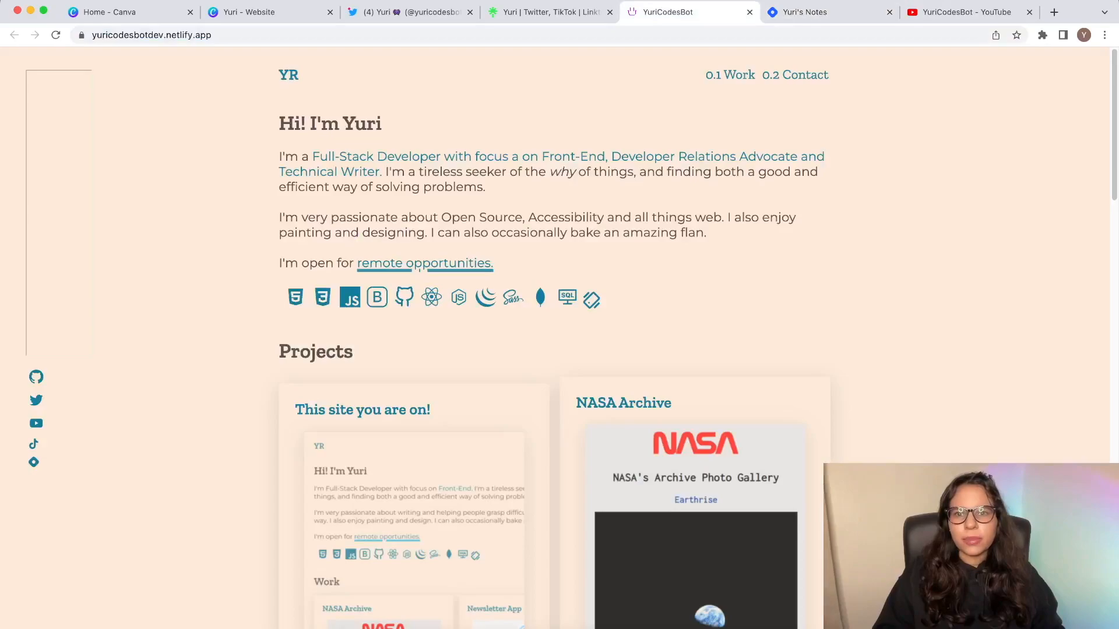
click(408, 12)
click(547, 12)
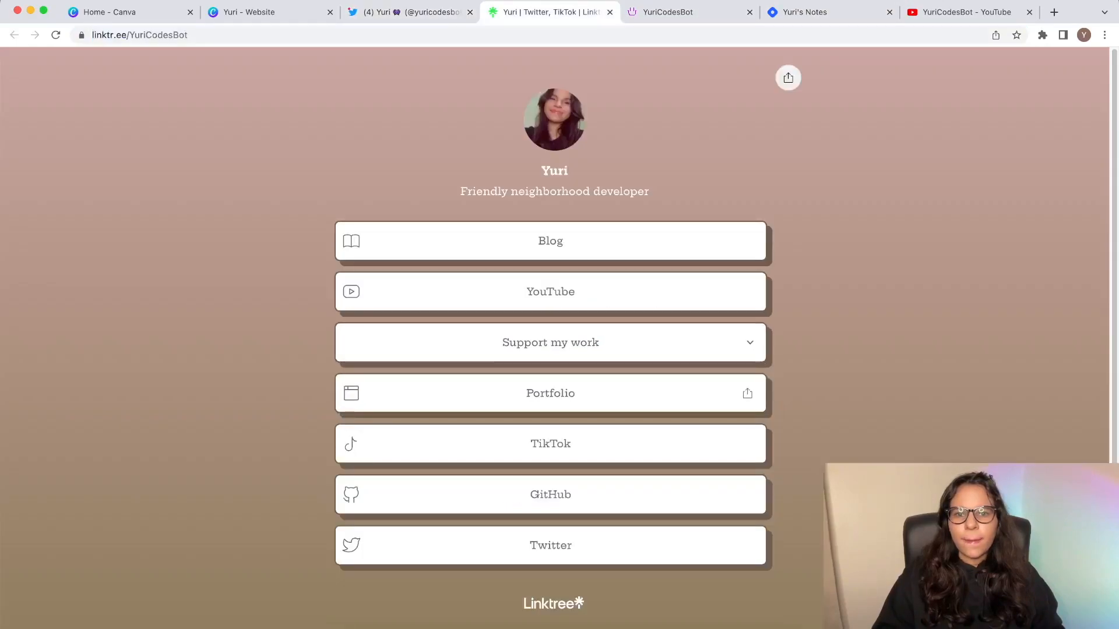
click(551, 495)
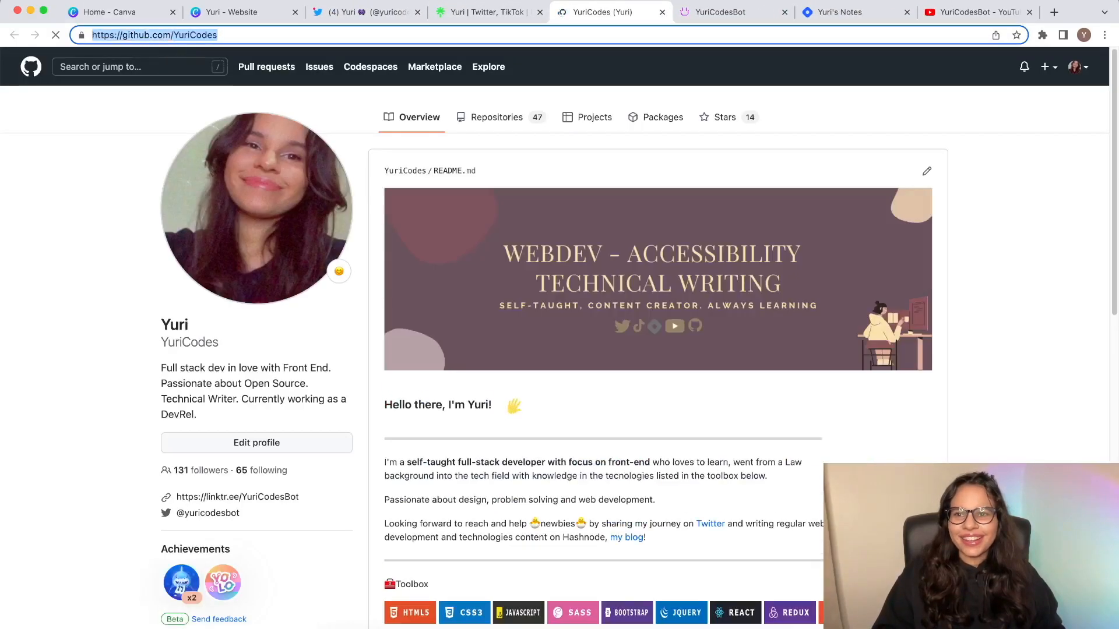
right_click(147, 35)
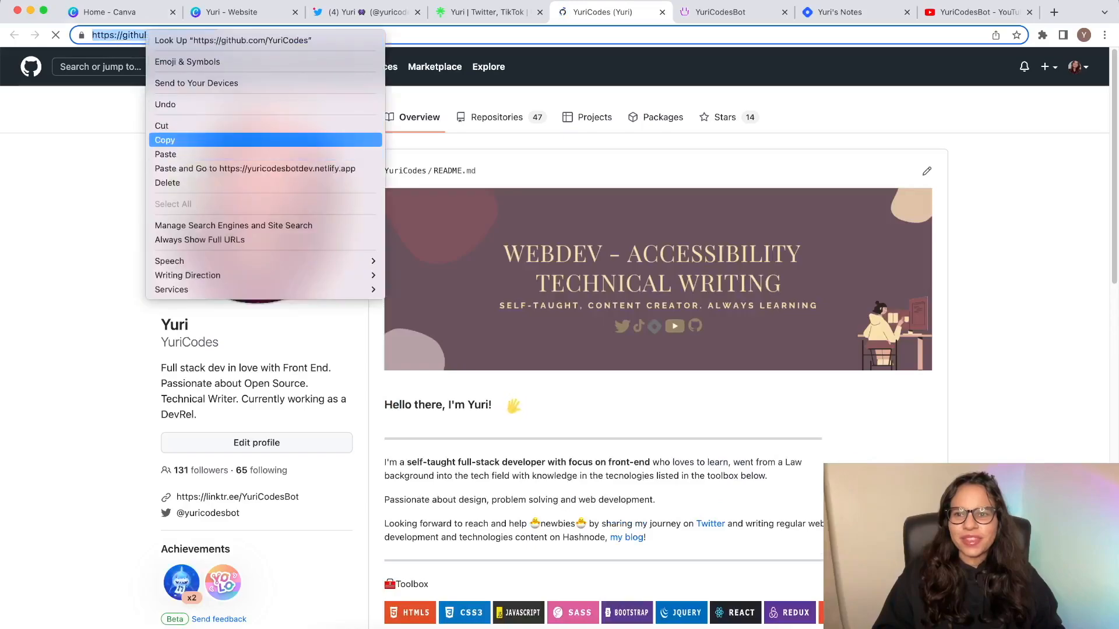
click(165, 140)
Step: Return to the Canva design and link the selected "github" card background to the copied GitHub profile address
click(367, 11)
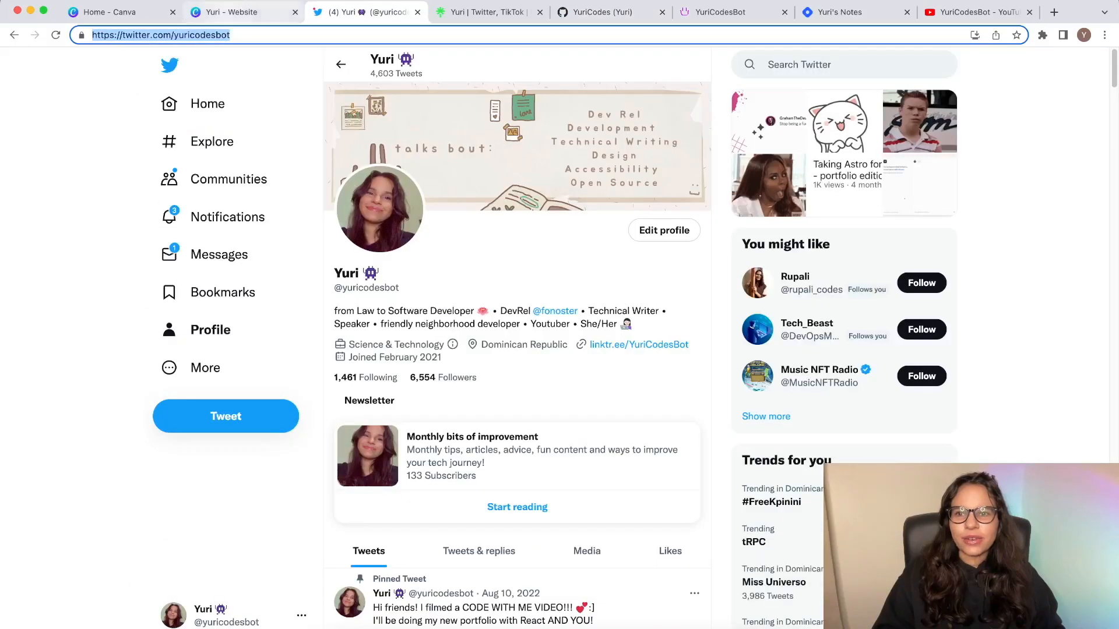
click(245, 12)
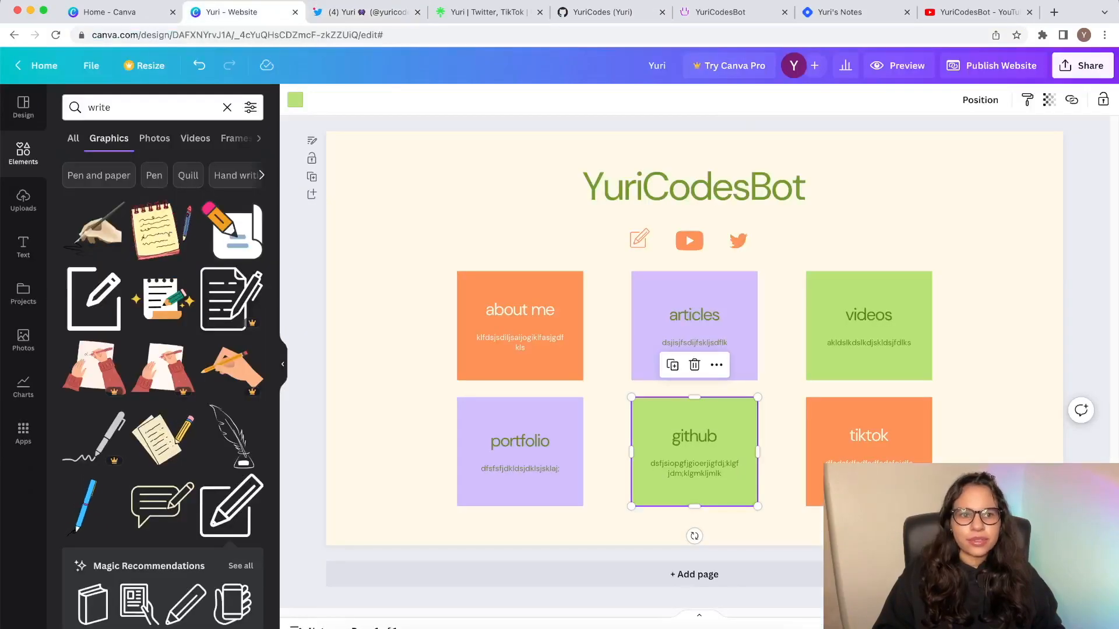
click(1071, 100)
right_click(988, 157)
click(1006, 251)
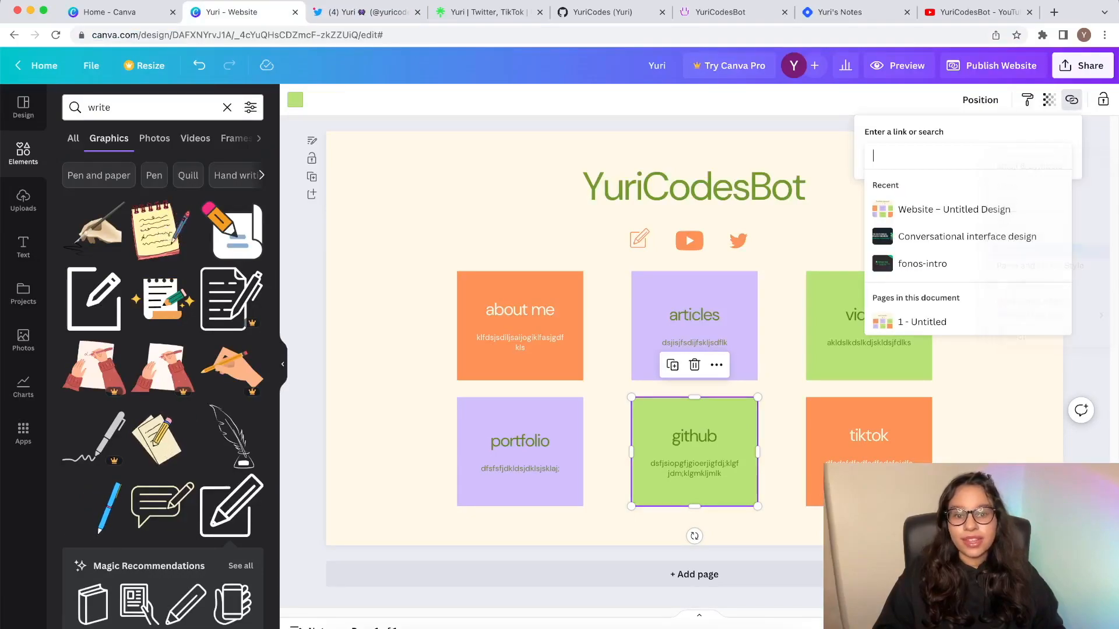
key(Return)
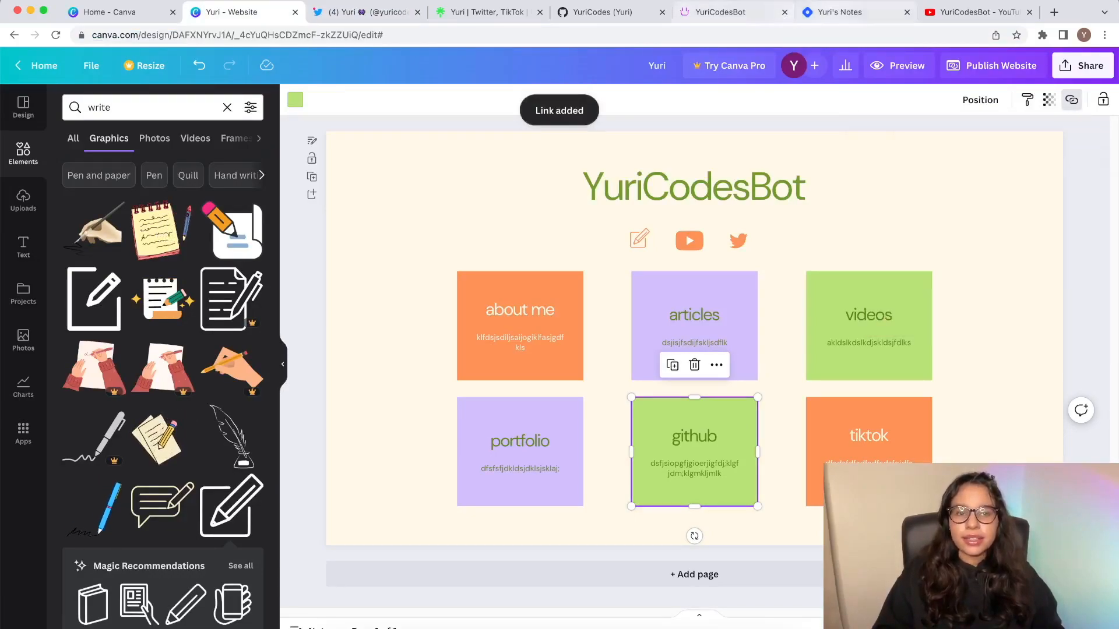
Step: Open the TikTok profile from the Linktree page, copy its address and glance over the posted videos
click(487, 11)
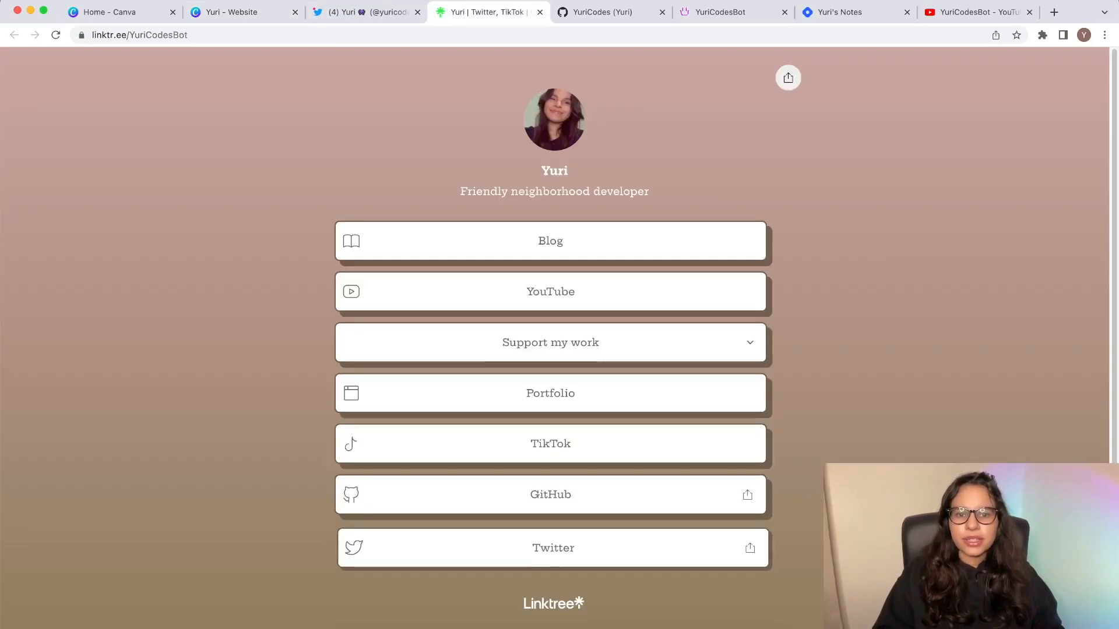
click(551, 444)
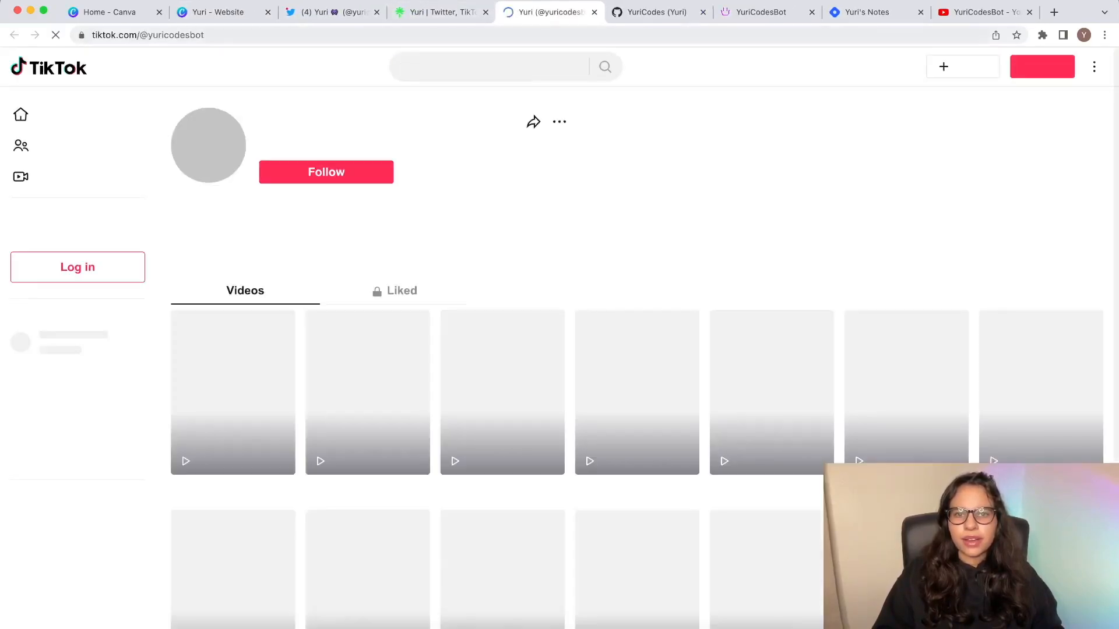
key(super+l)
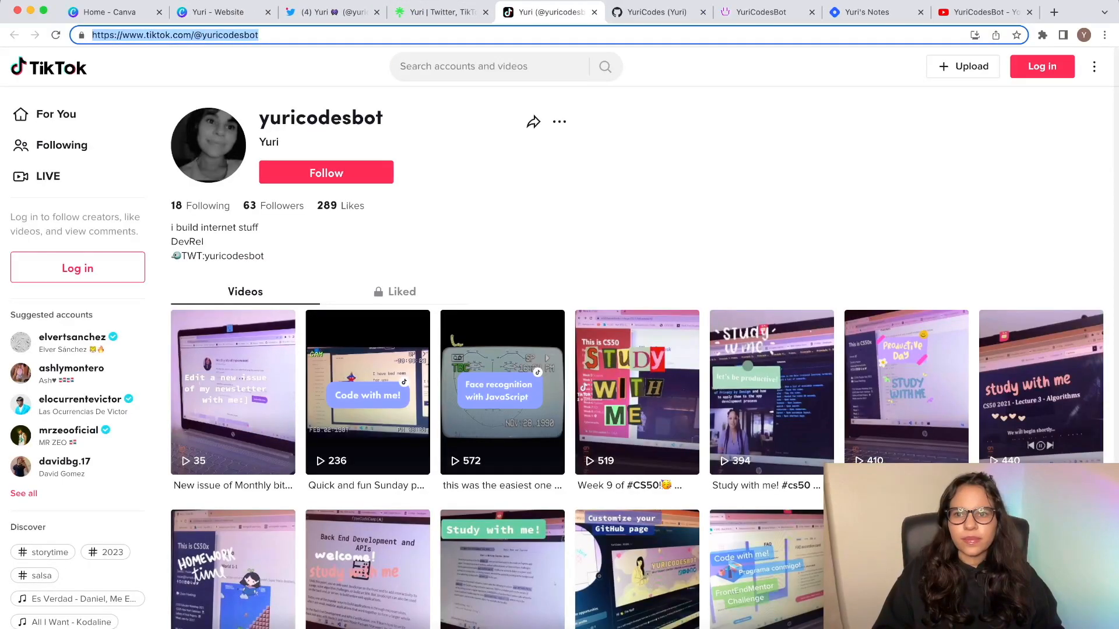
right_click(103, 34)
click(128, 138)
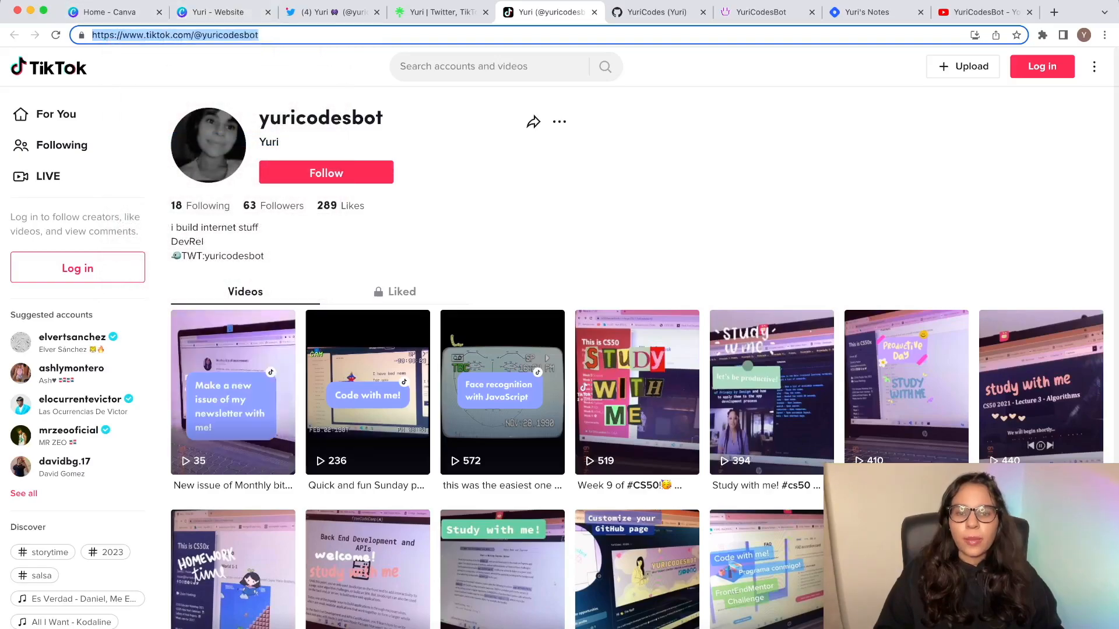
scroll(641, 338, down, 1)
scroll(641, 338, down, 1)
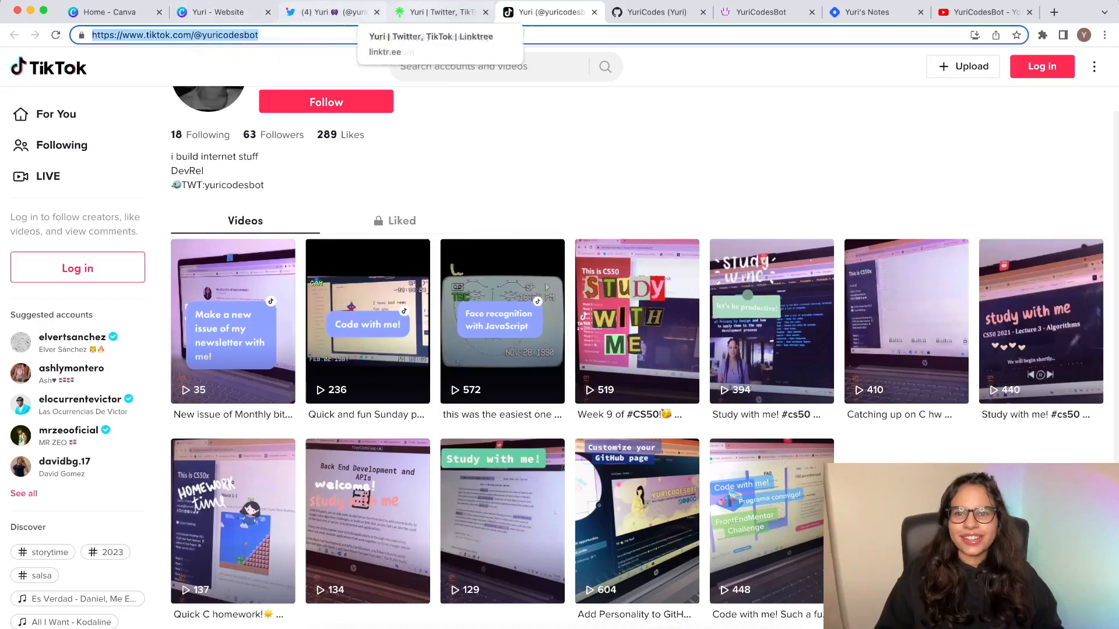
Step: Return to the Canva design and link the orange "tiktok" card background to the copied TikTok profile address
click(326, 12)
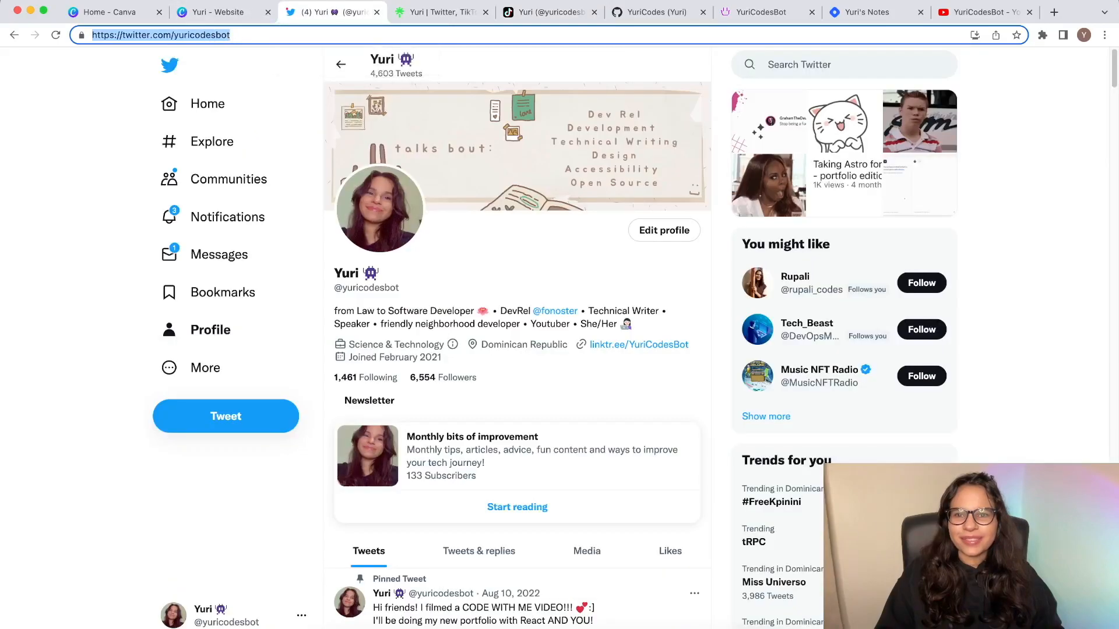
click(218, 12)
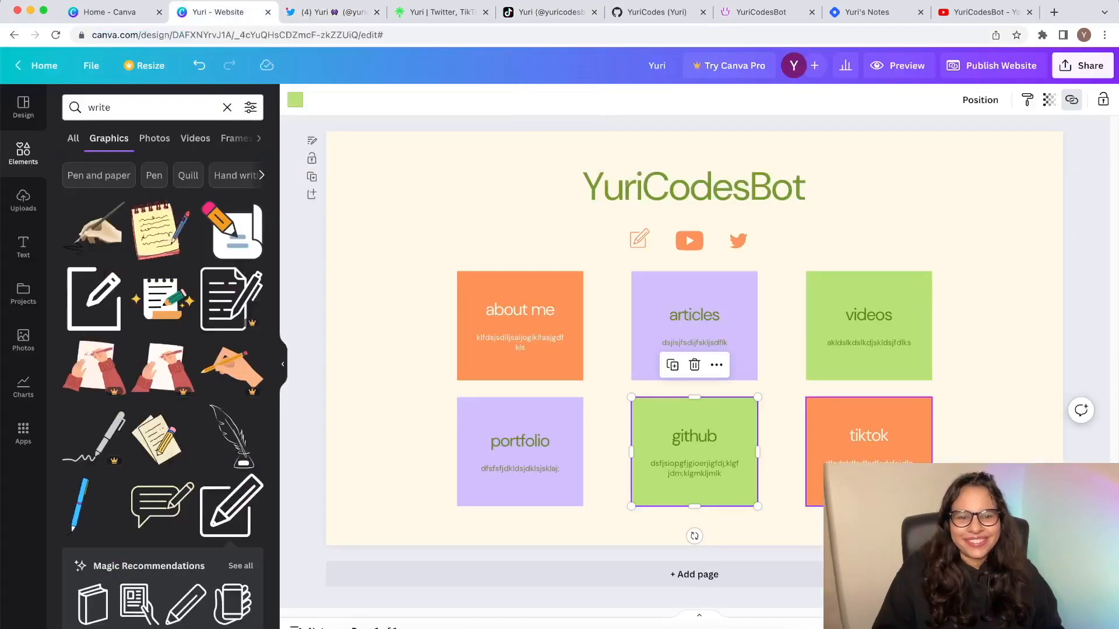
click(868, 415)
click(1071, 100)
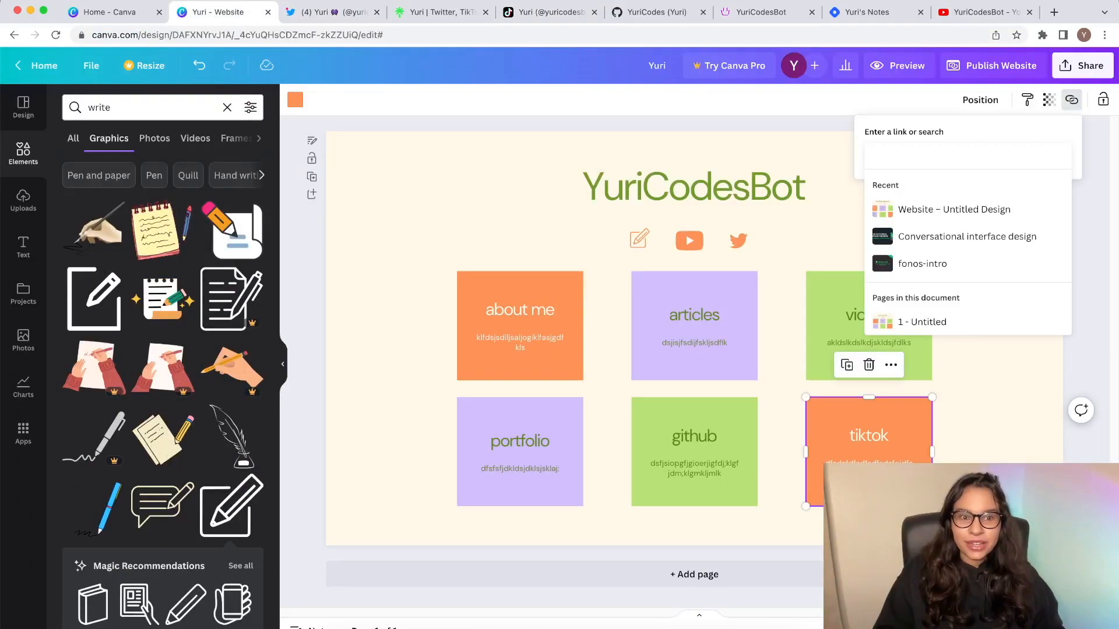
right_click(935, 157)
click(962, 249)
key(Return)
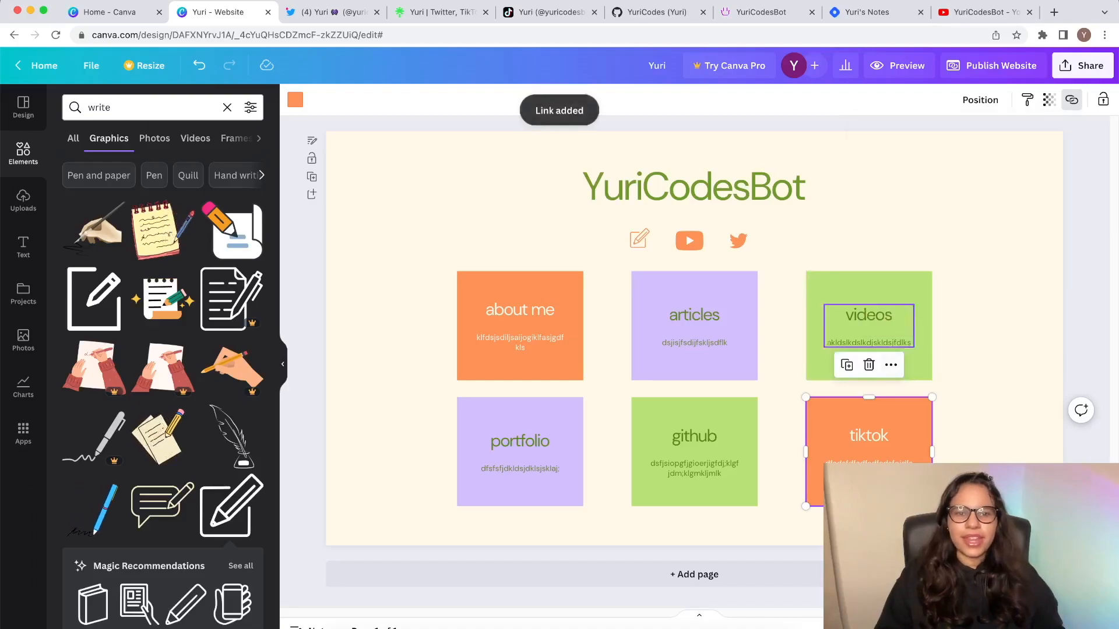
key(Escape)
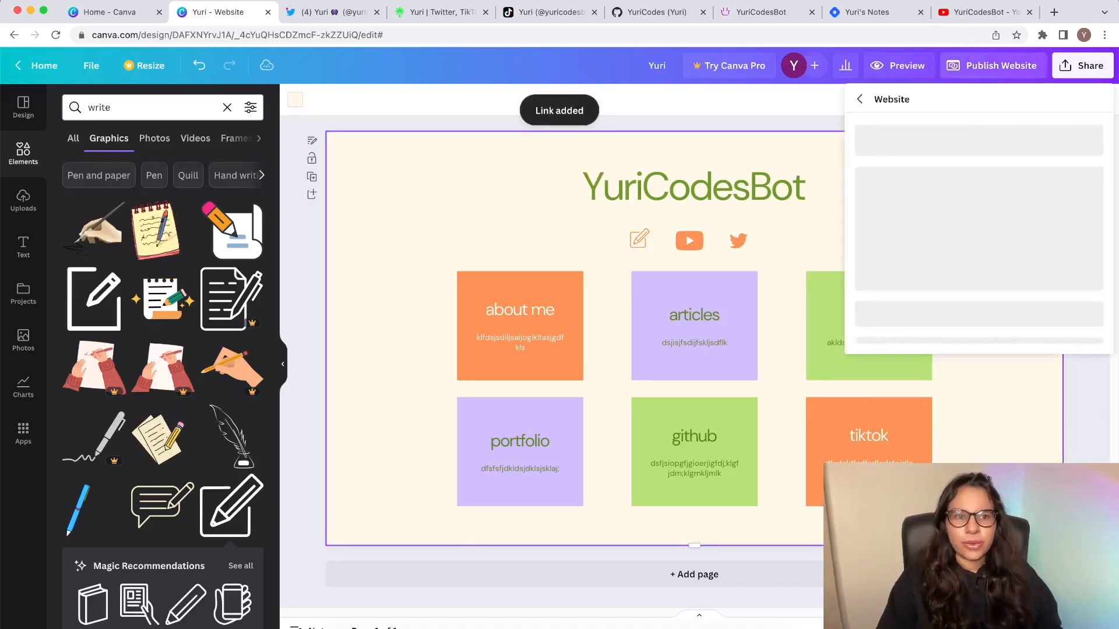
Step: Start publishing the website and set its layout to "Without navigation"
click(992, 65)
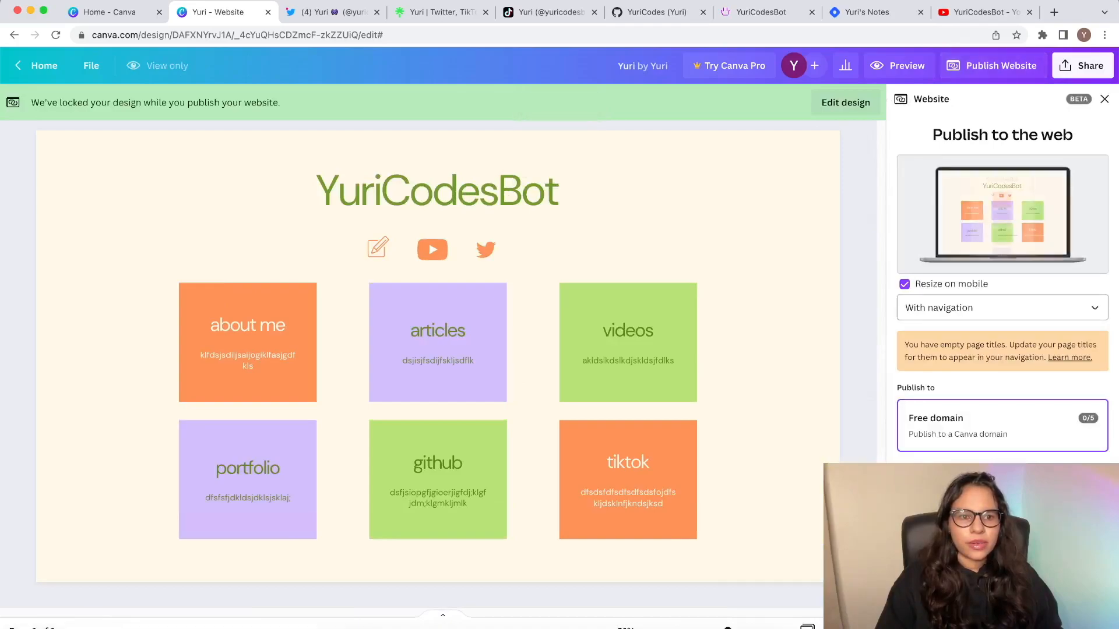
click(1001, 308)
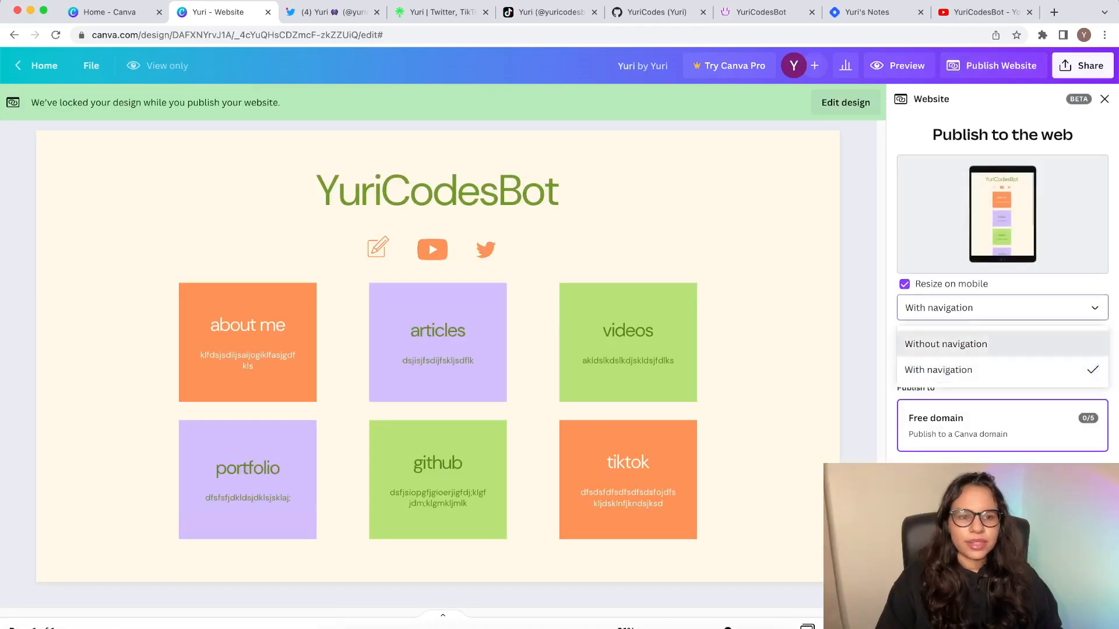
click(945, 344)
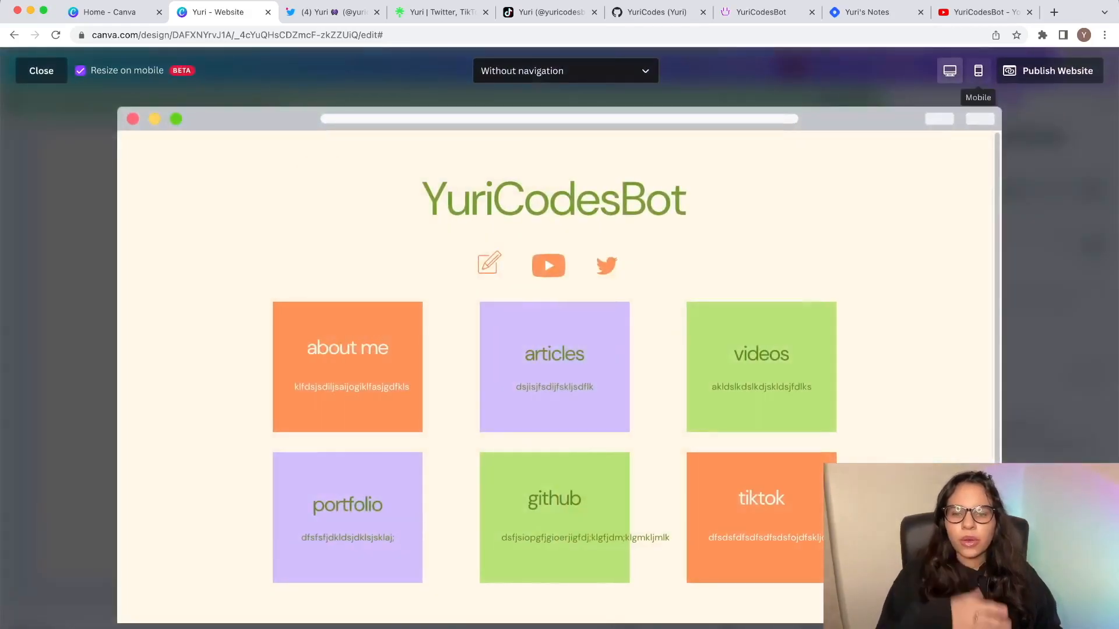
Step: Preview the website in the mobile layout, look through all the cards and close the preview
click(978, 71)
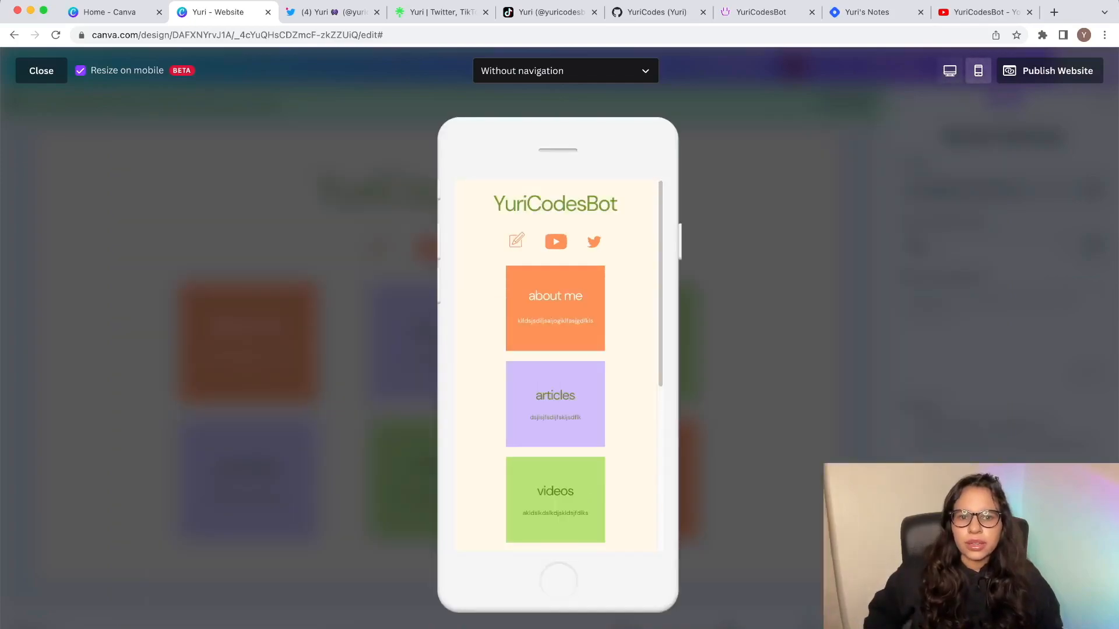
scroll(555, 366, down, 4)
scroll(555, 366, down, 1)
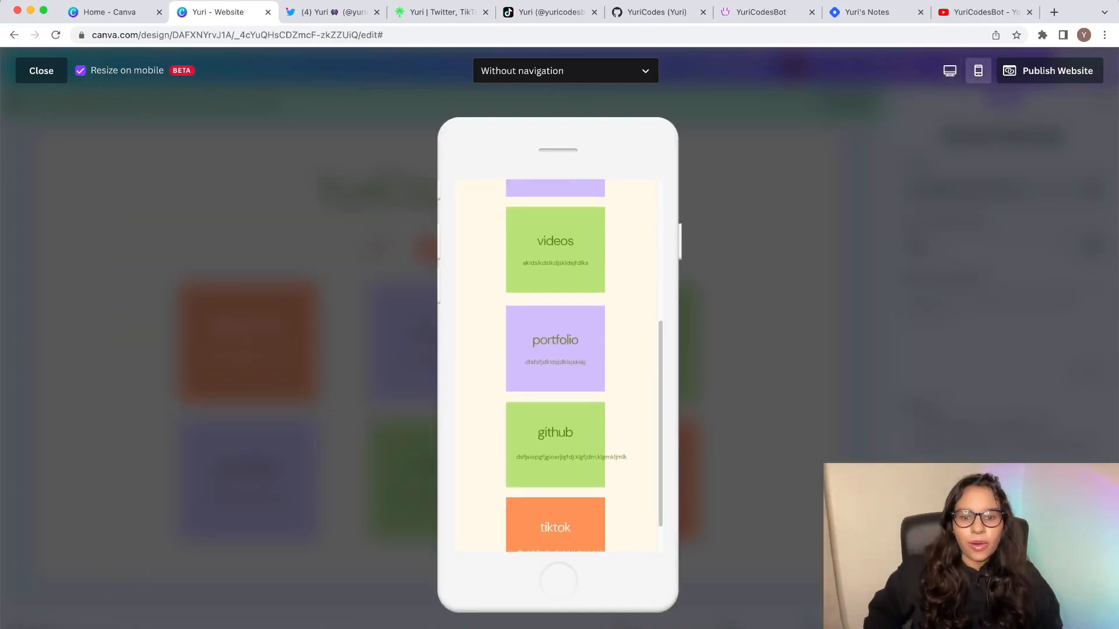
scroll(555, 366, down, 2)
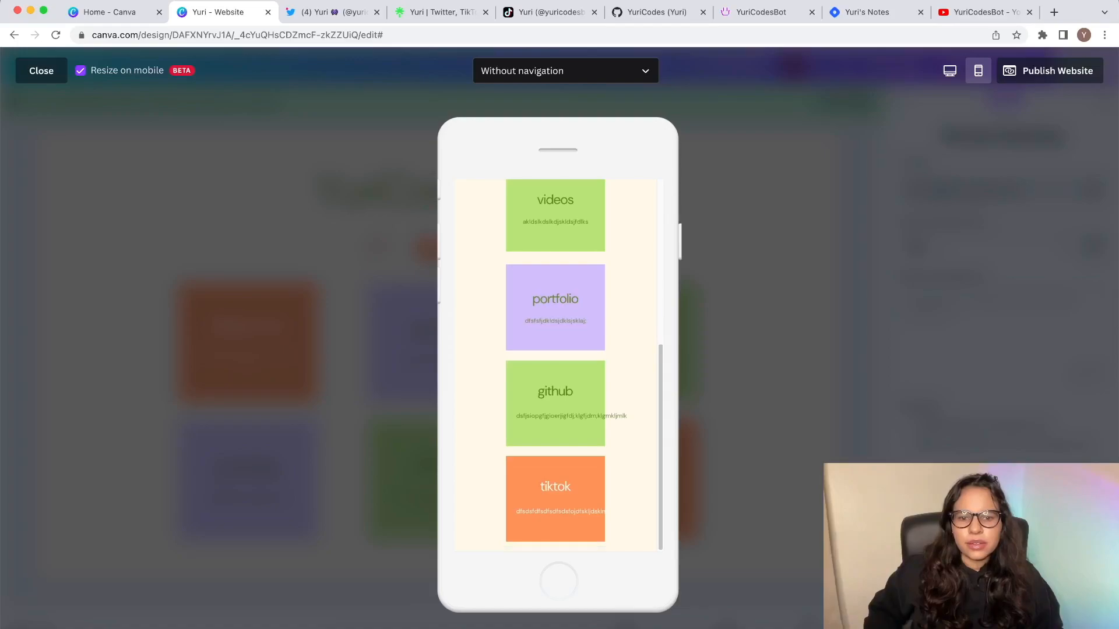
scroll(555, 365, up, 10)
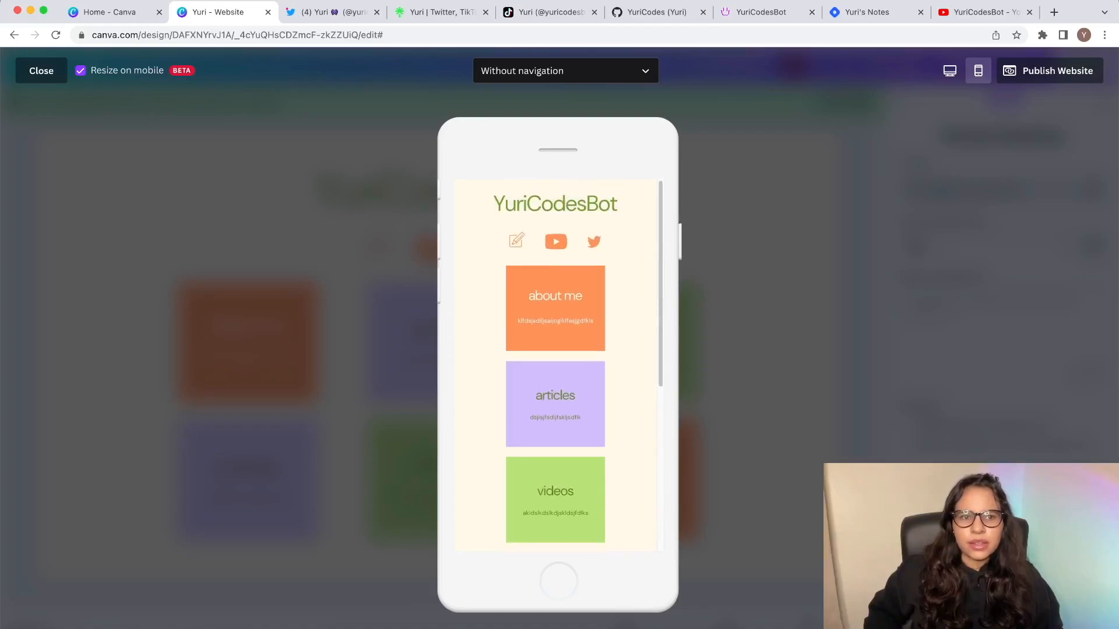
click(42, 71)
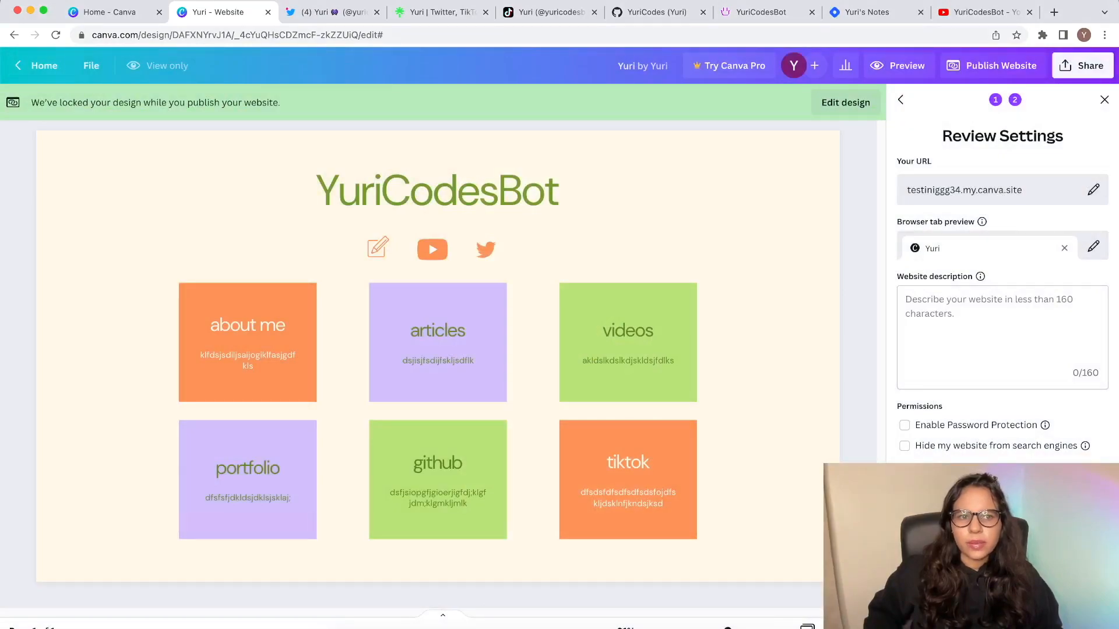
Step: Resume editing the design and break the long description texts of the "github", "tiktok" and "about me" cards with manual line breaks
click(845, 103)
click(577, 451)
click(609, 464)
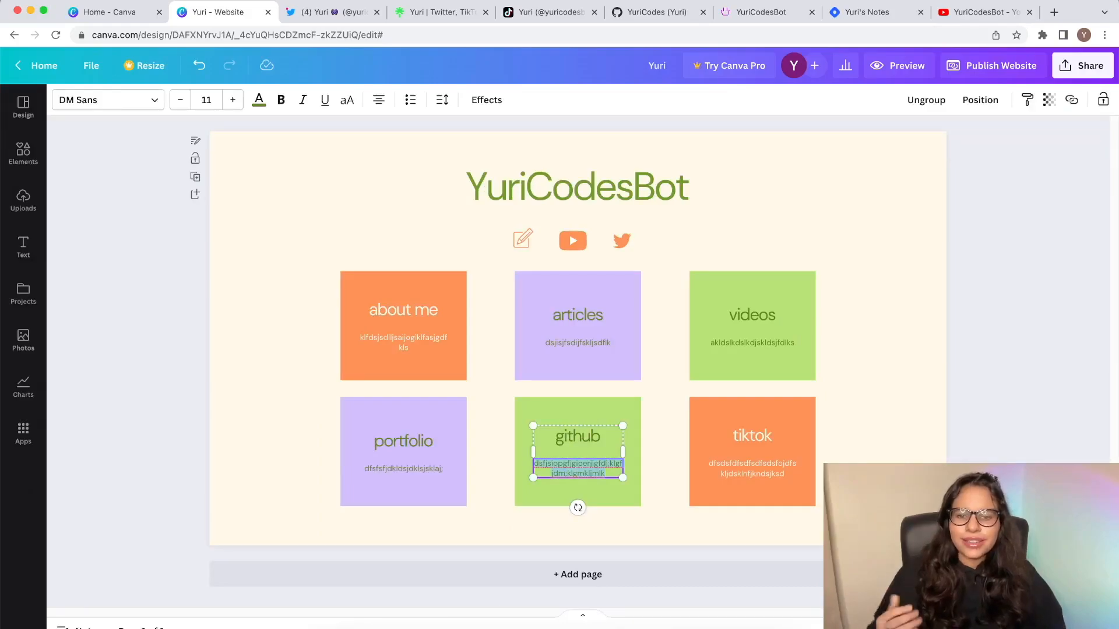
click(605, 473)
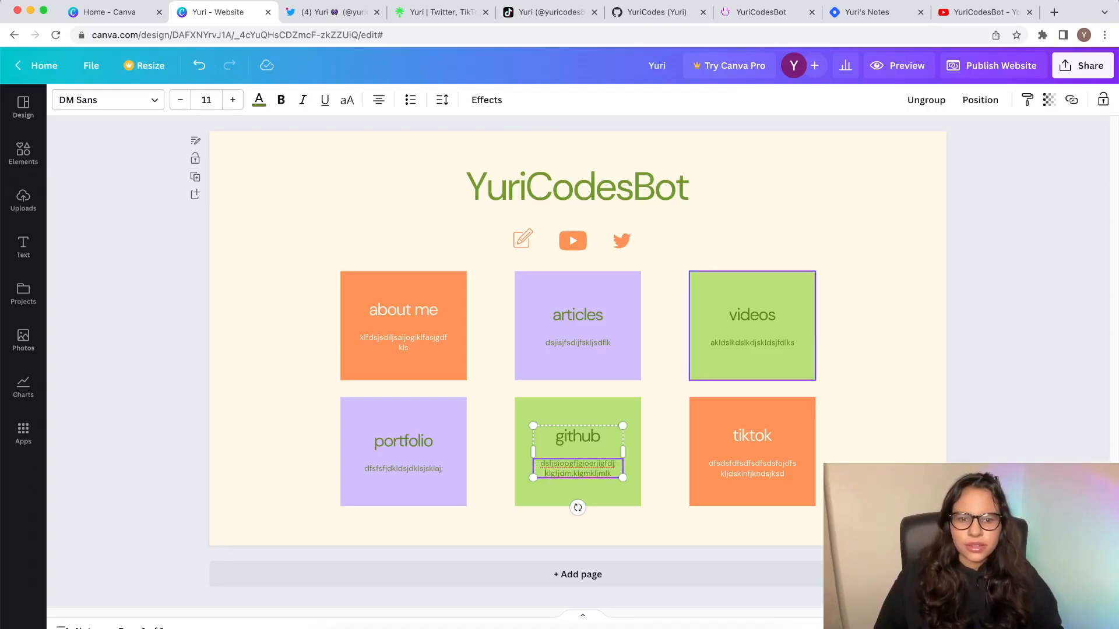
click(752, 431)
click(766, 463)
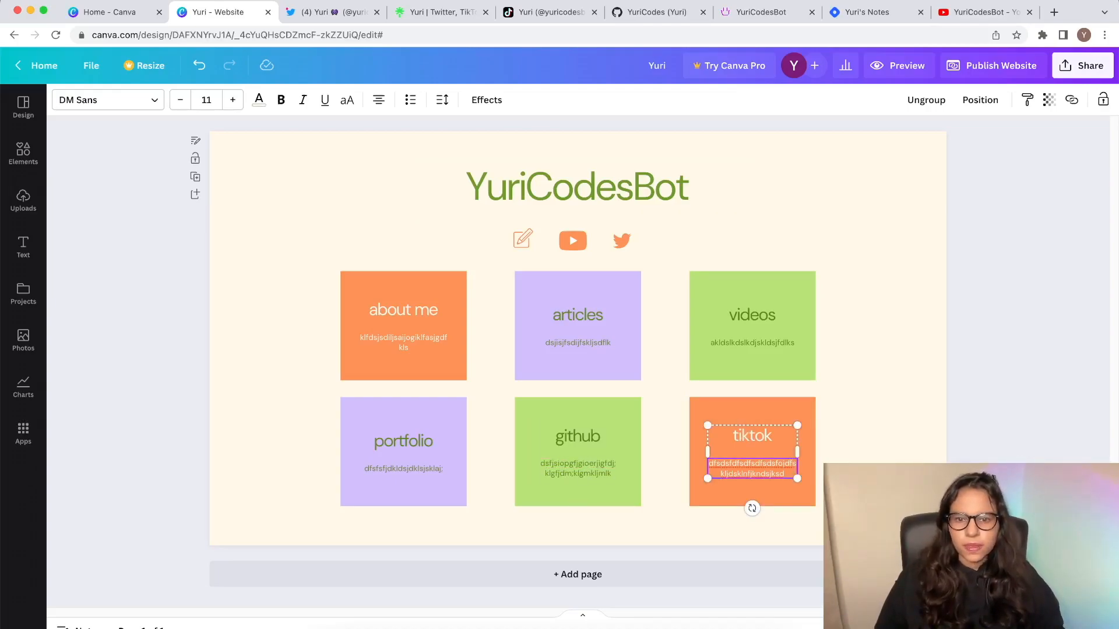
click(429, 338)
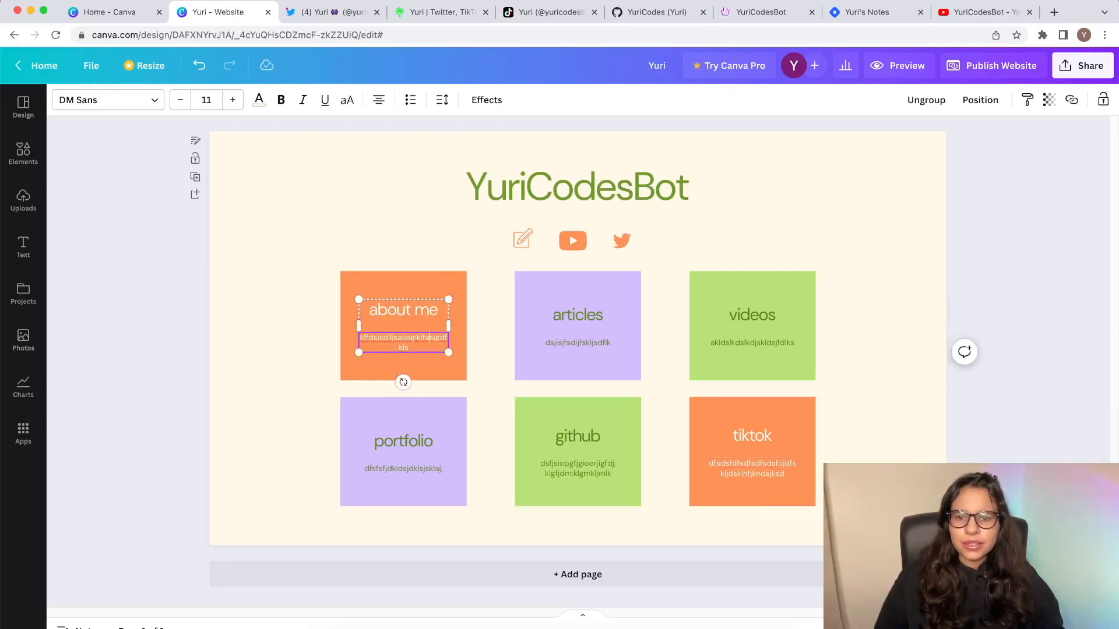
key(Return)
Step: Start publishing the website again and check the card texts in the mobile and desktop previews
click(990, 65)
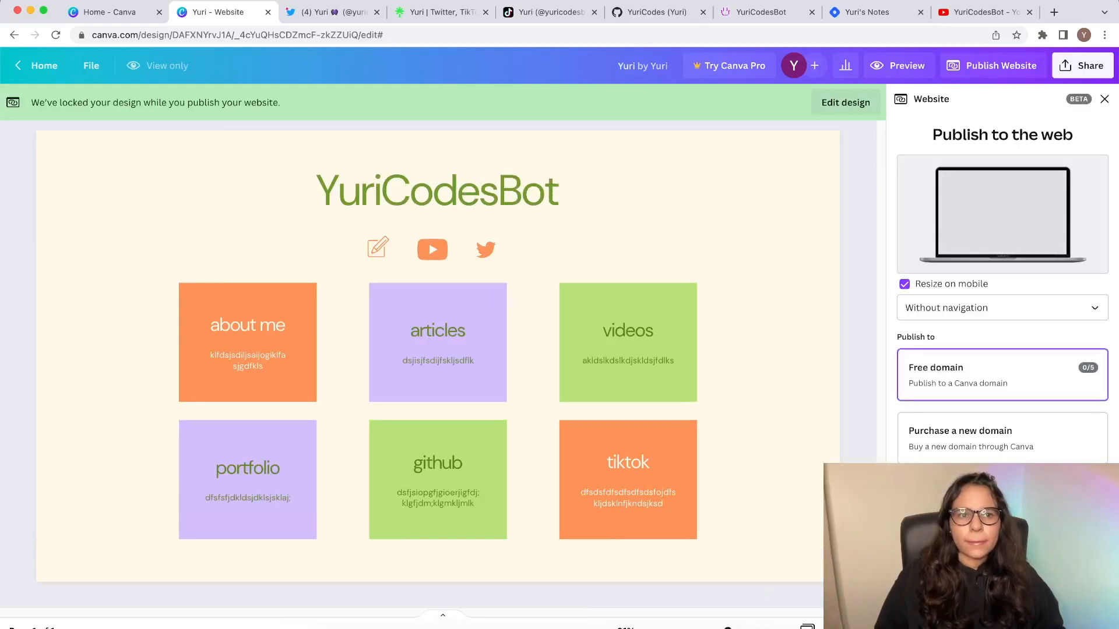
scroll(558, 364, down, 3)
scroll(558, 364, down, 4)
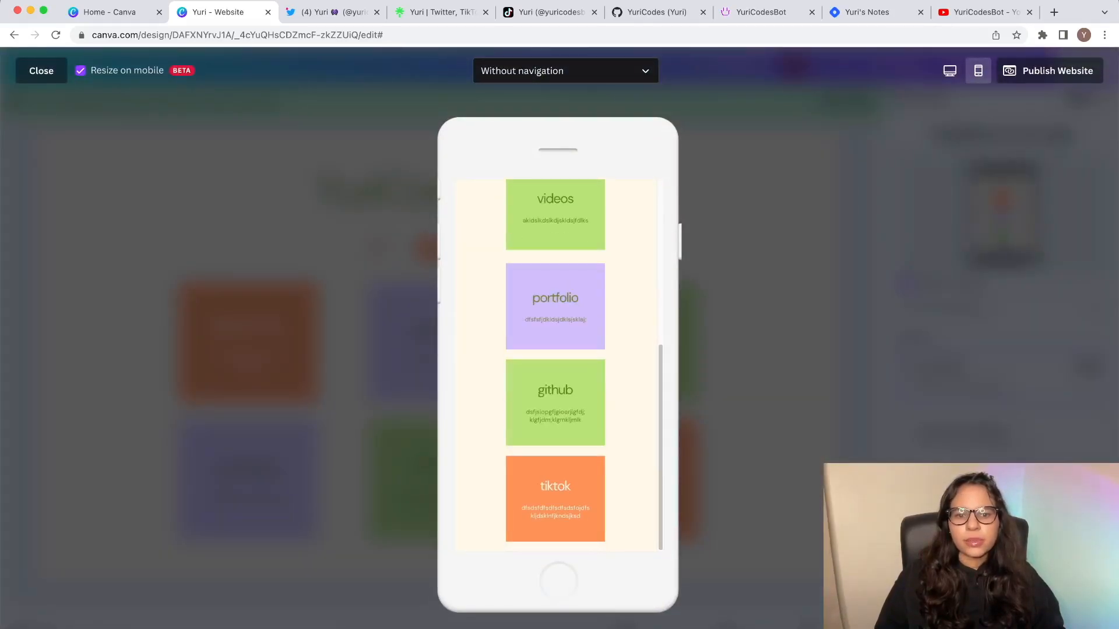
scroll(558, 364, up, 7)
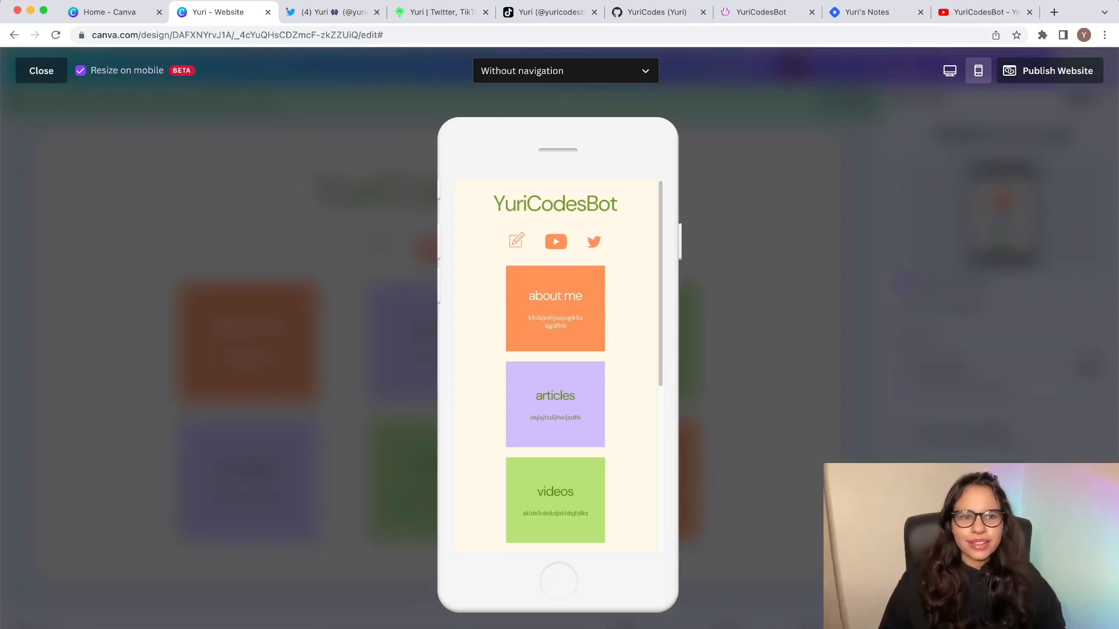
click(950, 70)
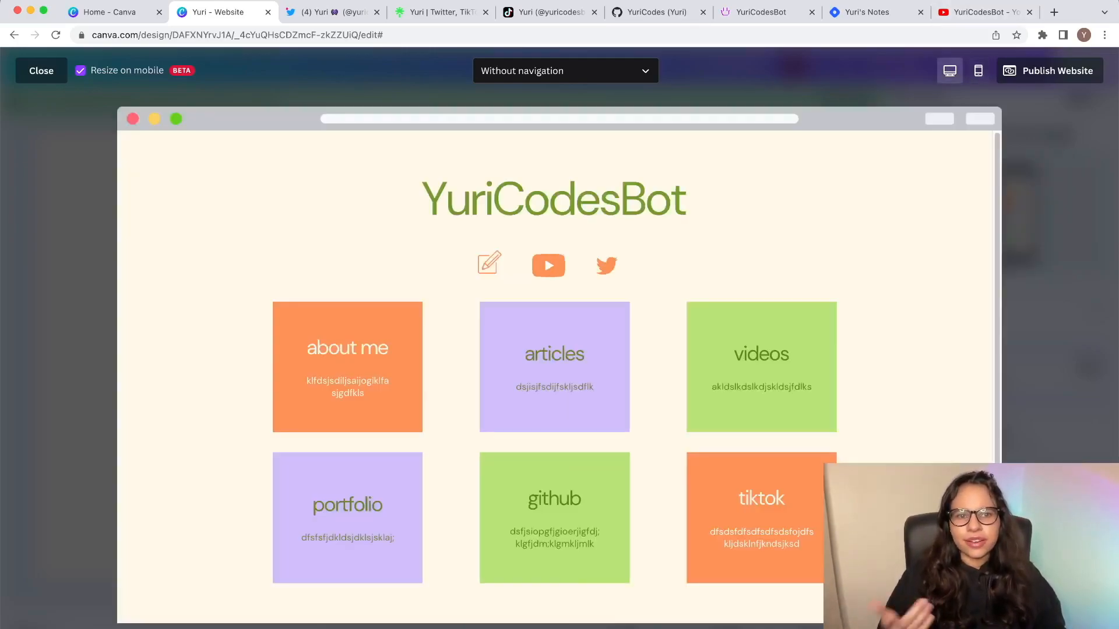
key(Escape)
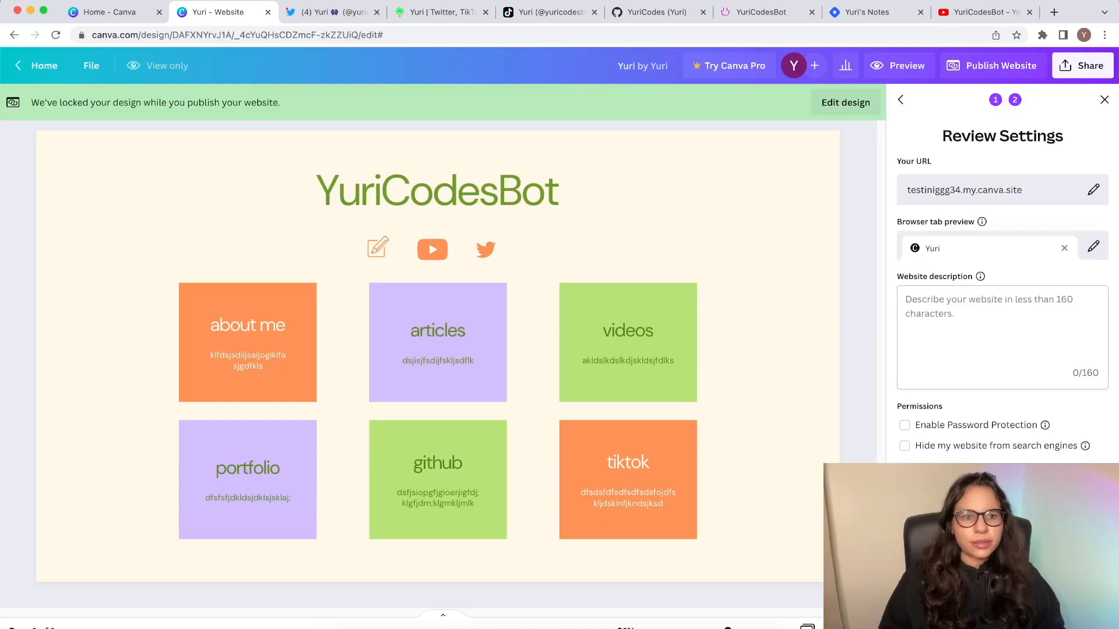
Step: Set the site's URL path to "contactpagelinktest", publish the website on the free Canva domain and open the live page
click(1093, 190)
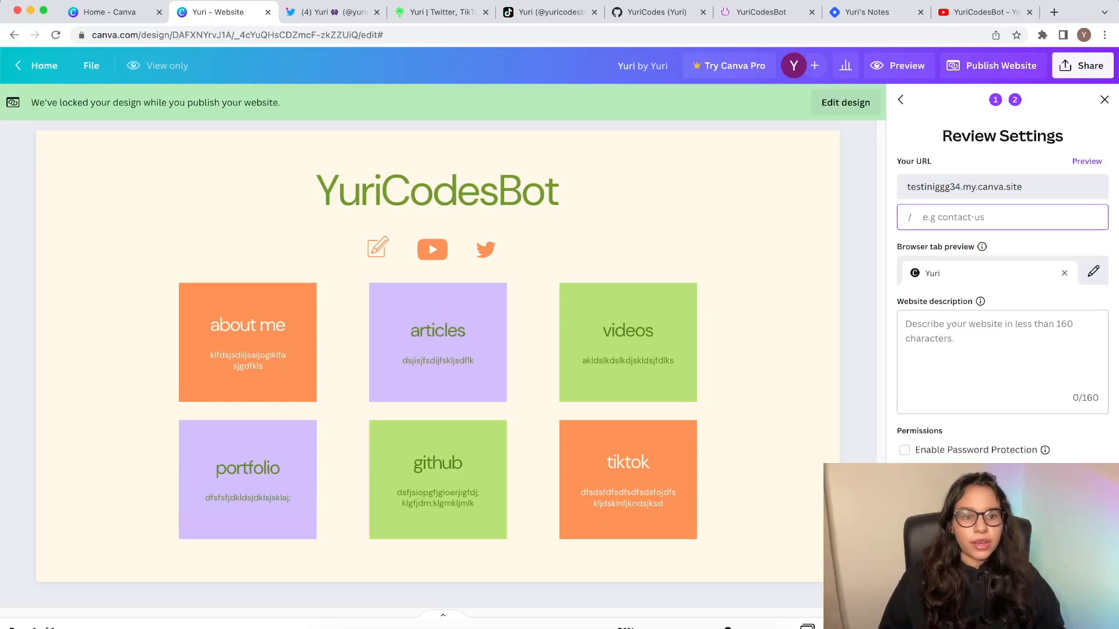
text(co)
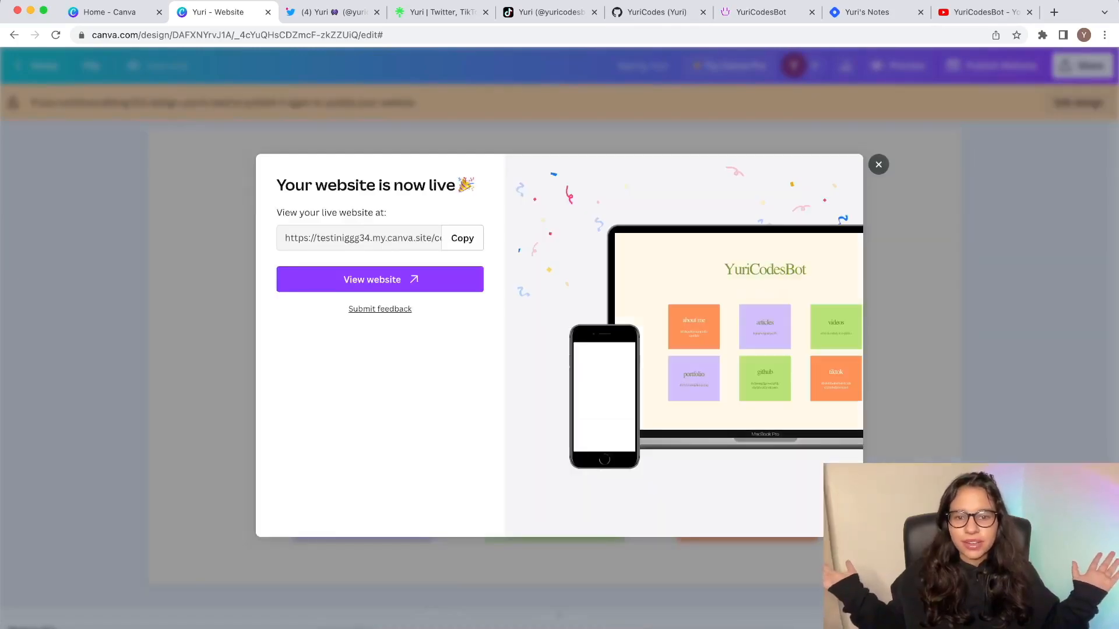
click(379, 280)
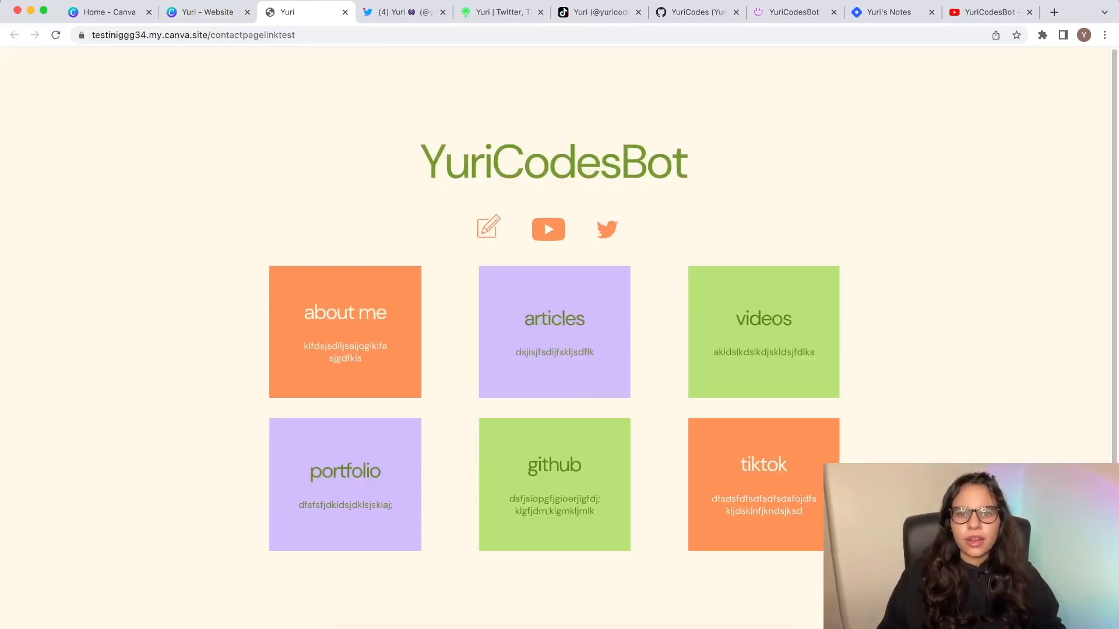
Step: Test the writing and Twitter icon links on the live website, closing each page they open
click(488, 226)
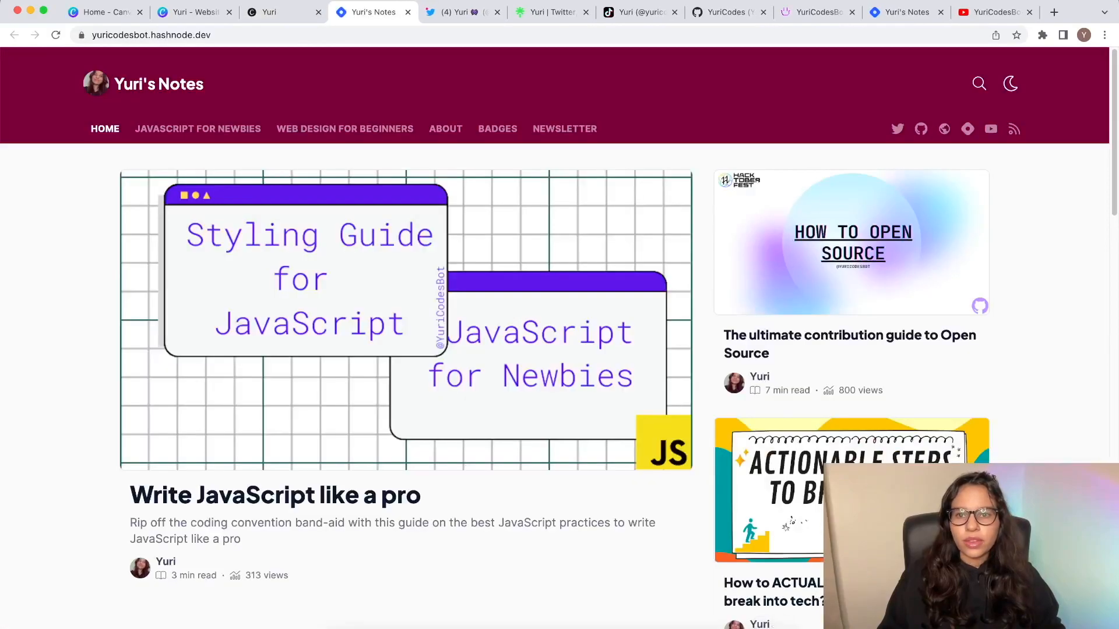
click(407, 12)
click(606, 229)
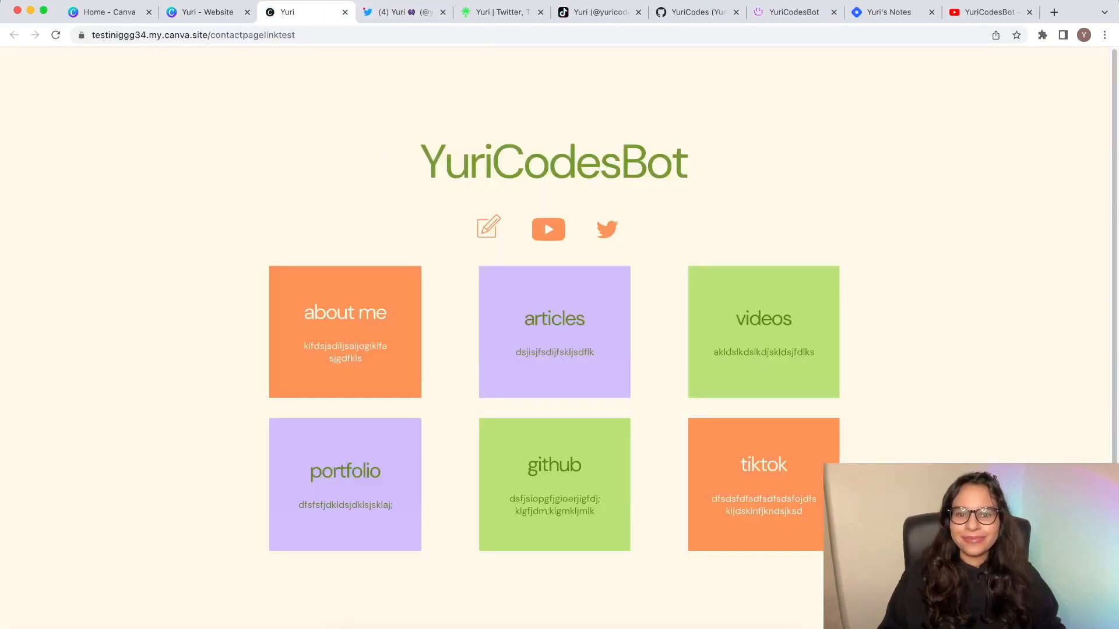
click(407, 11)
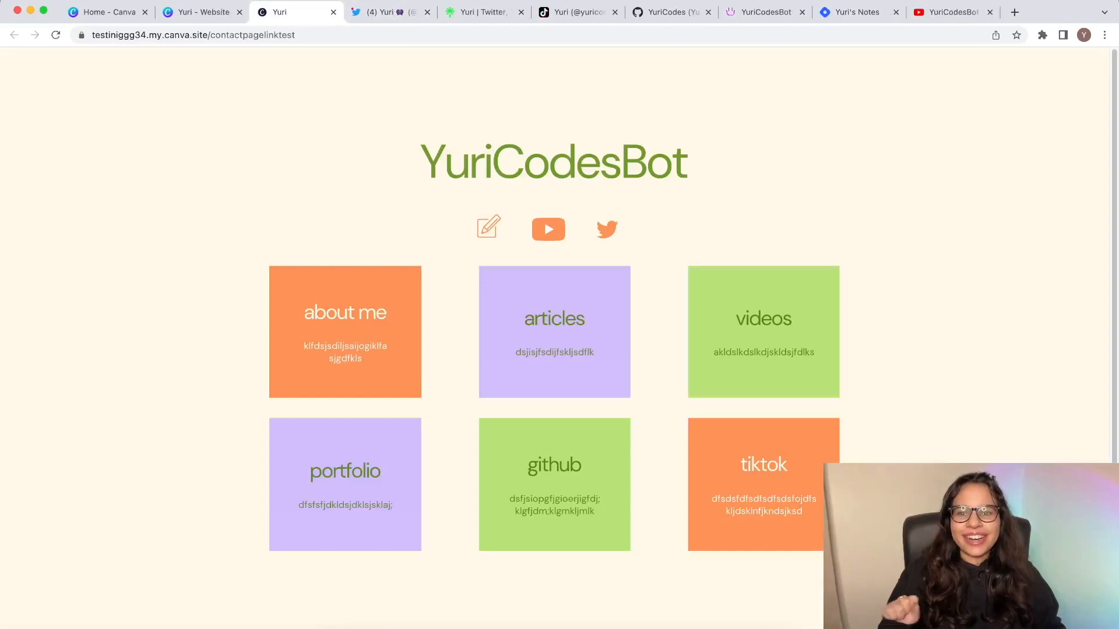
click(606, 229)
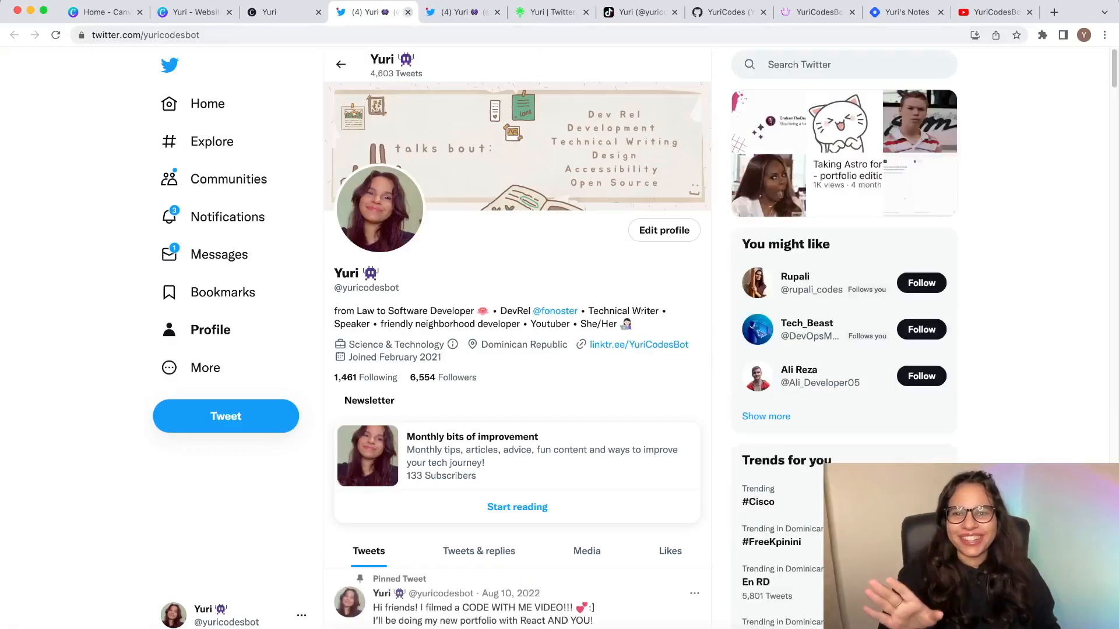
key(super+w)
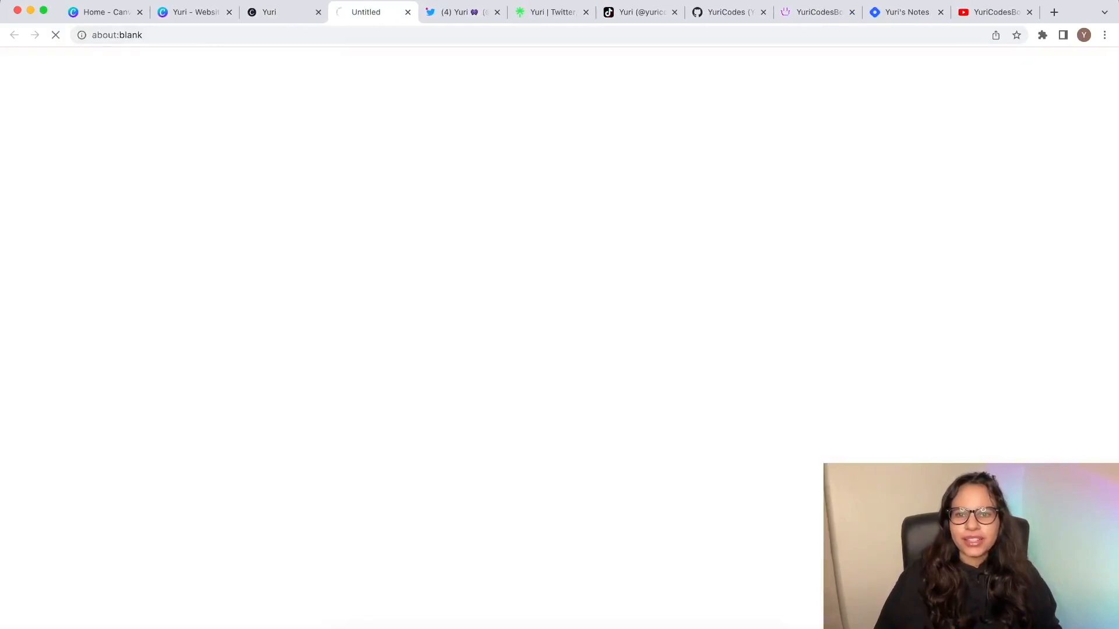
click(408, 12)
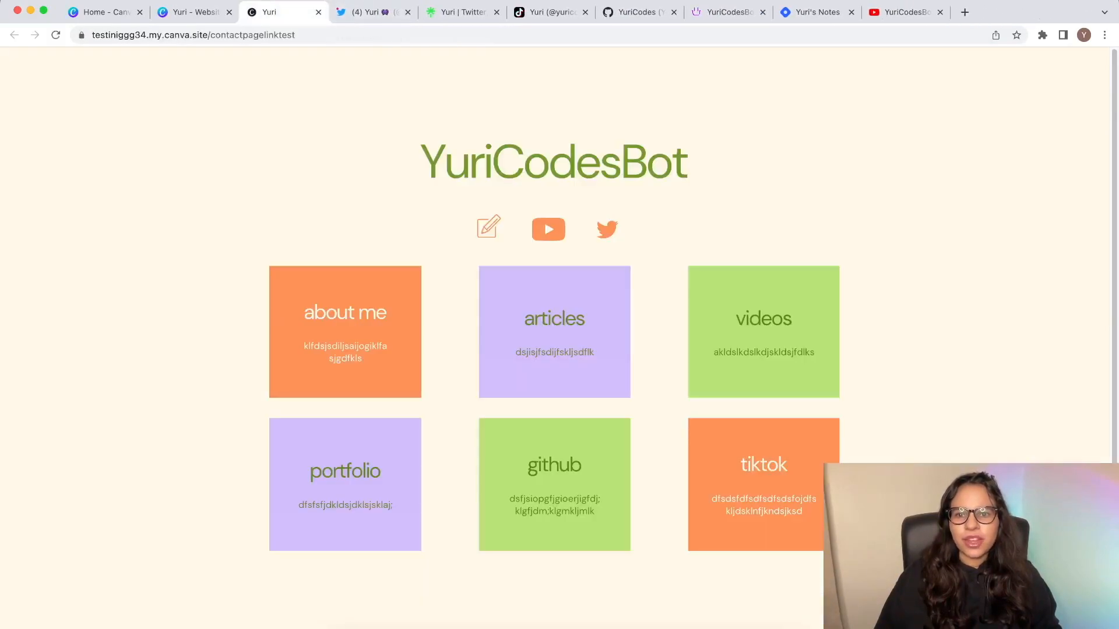
Step: Look back at the publishing confirmation in Canva, test the blog link on the live website and return to the live page
click(207, 12)
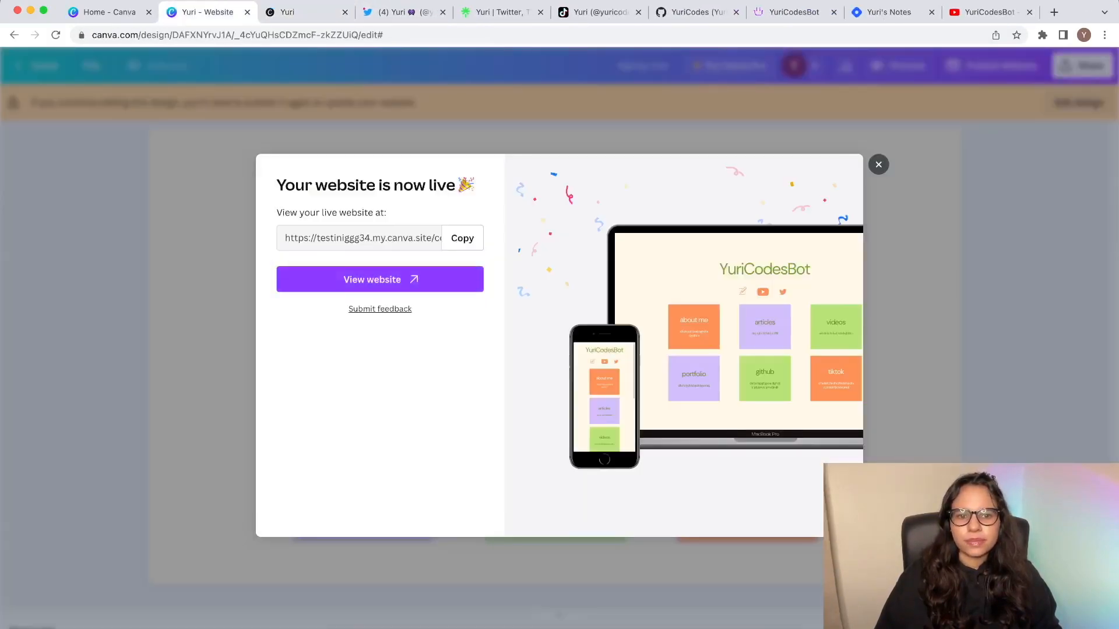
click(309, 11)
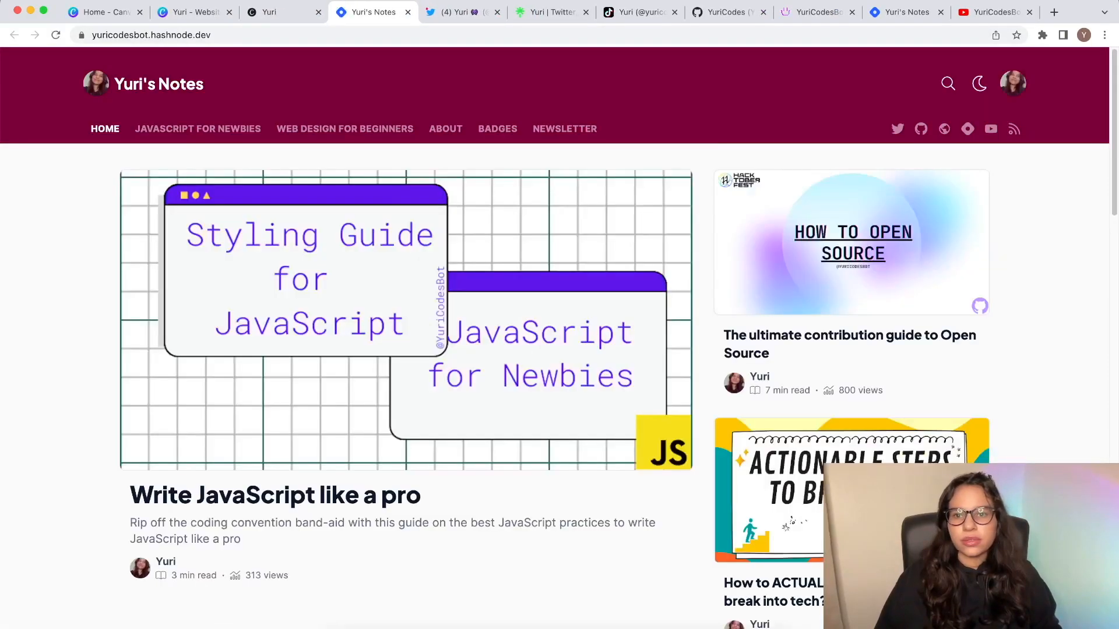
click(407, 12)
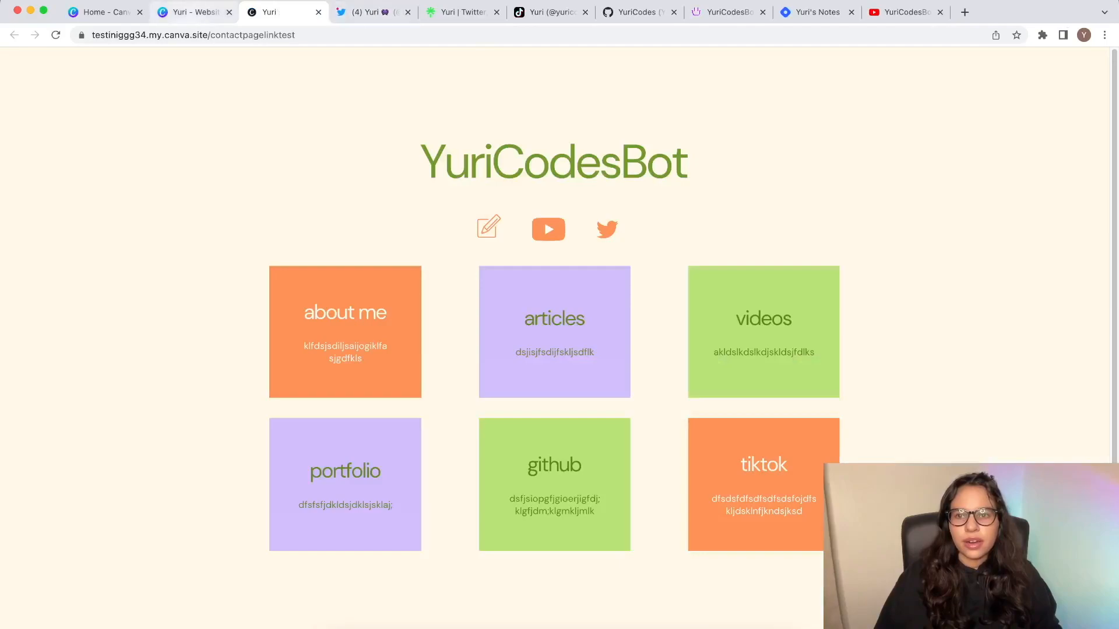
click(192, 12)
click(286, 12)
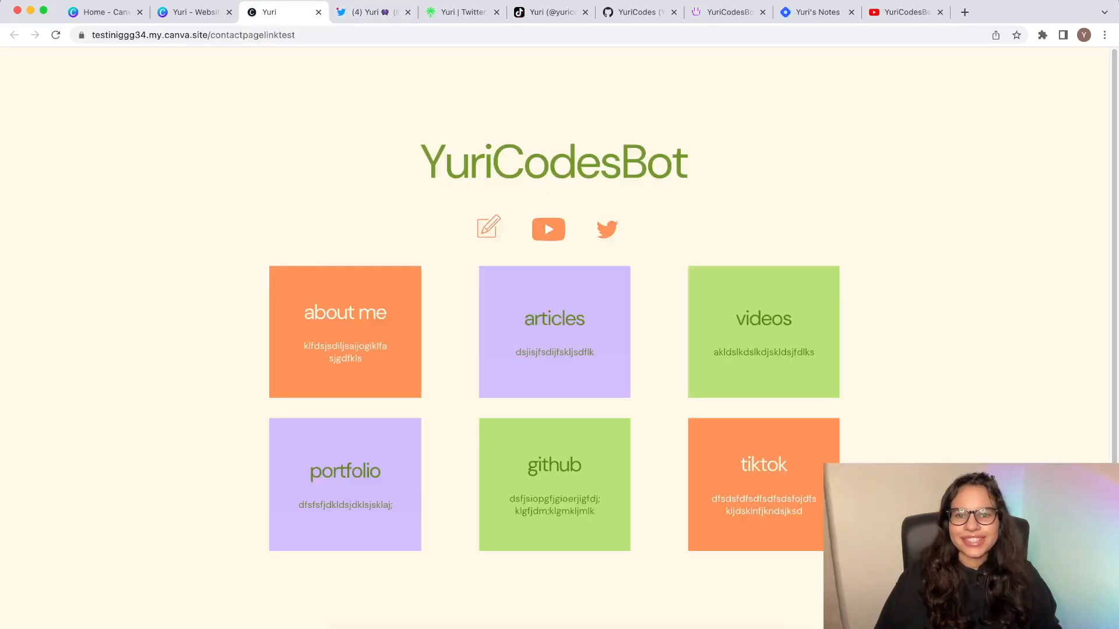
Step: Return from the live site to the Canva home page and show the website design types
click(193, 12)
key(Escape)
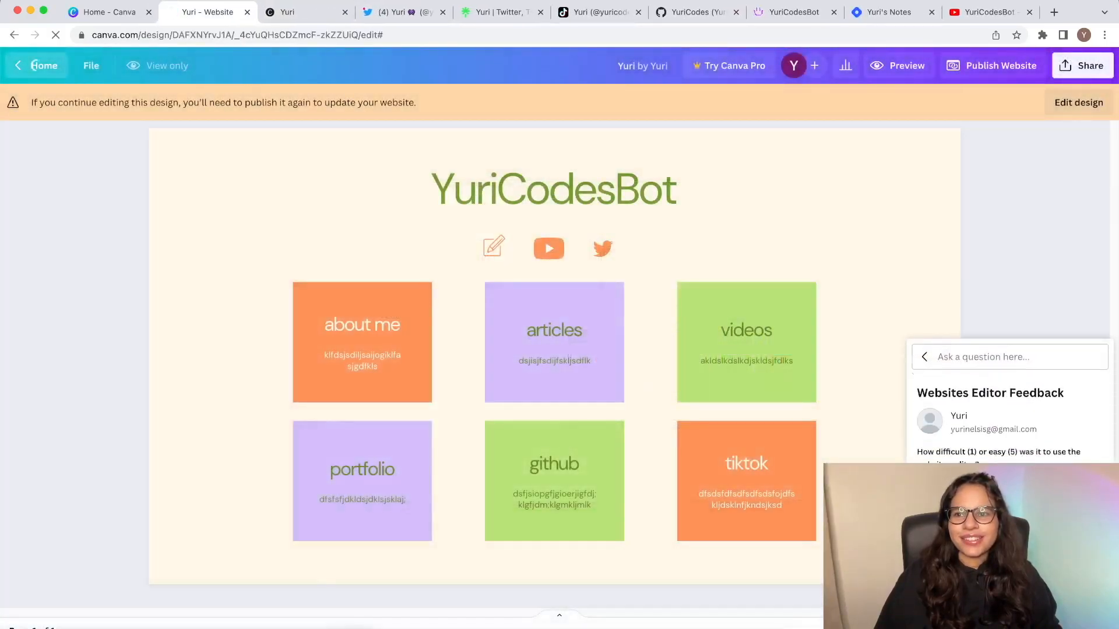
click(36, 65)
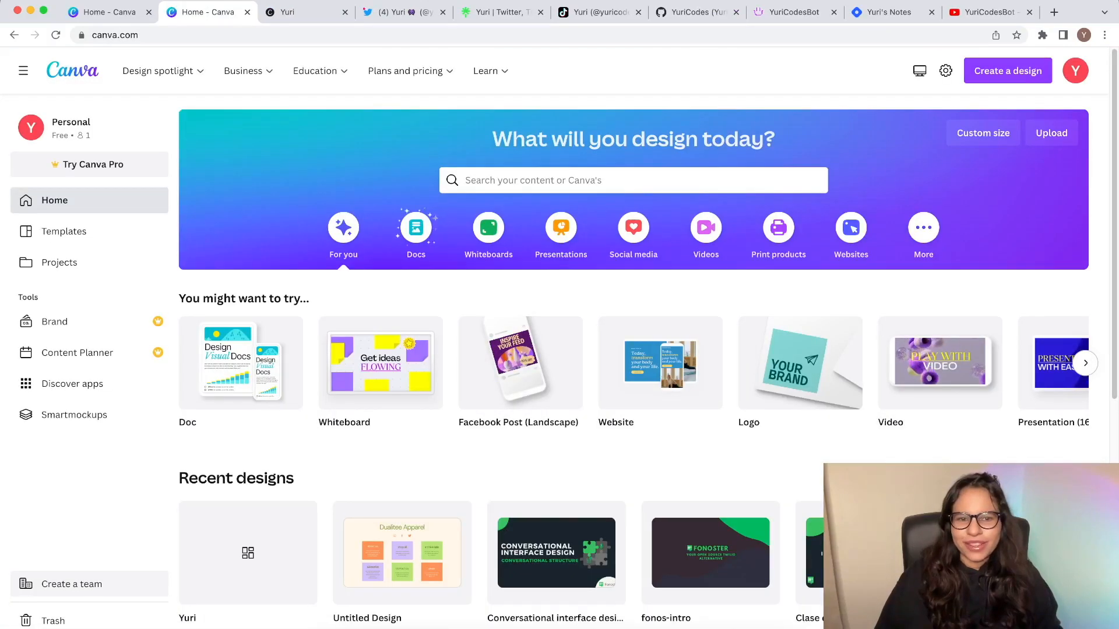
click(851, 228)
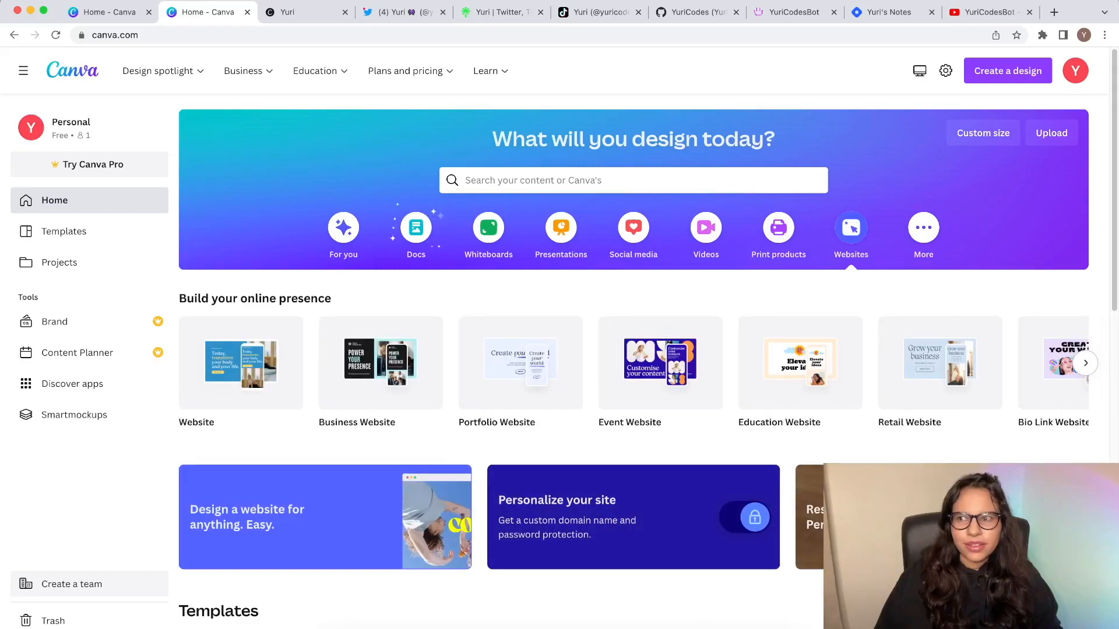
Step: Look through the website types and create a blank Portfolio Website design
scroll(804, 315, down, 2)
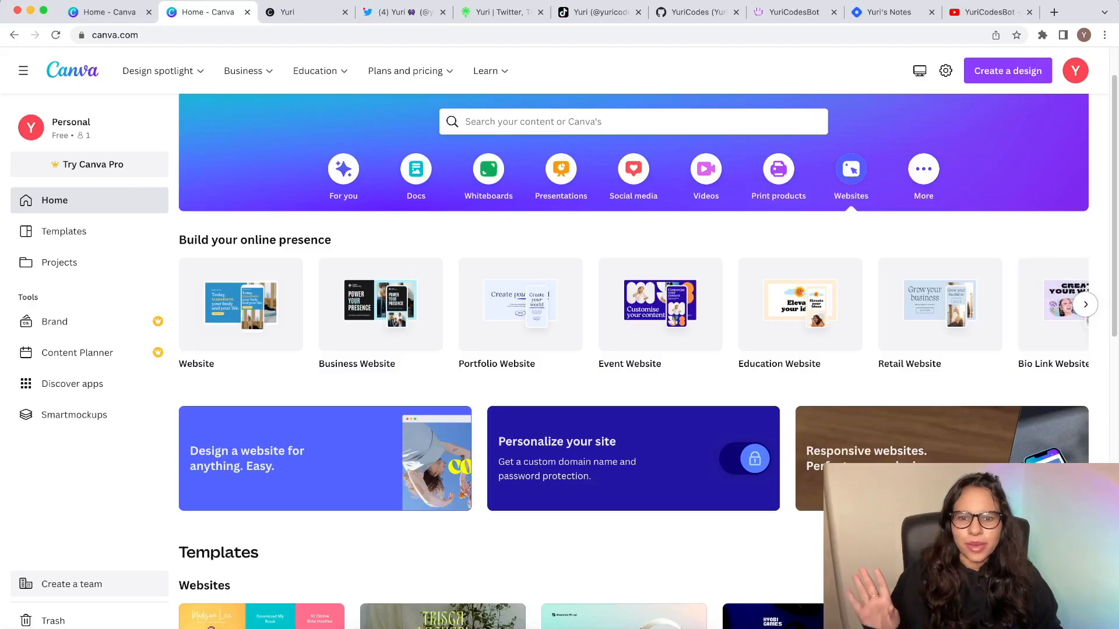
click(1085, 304)
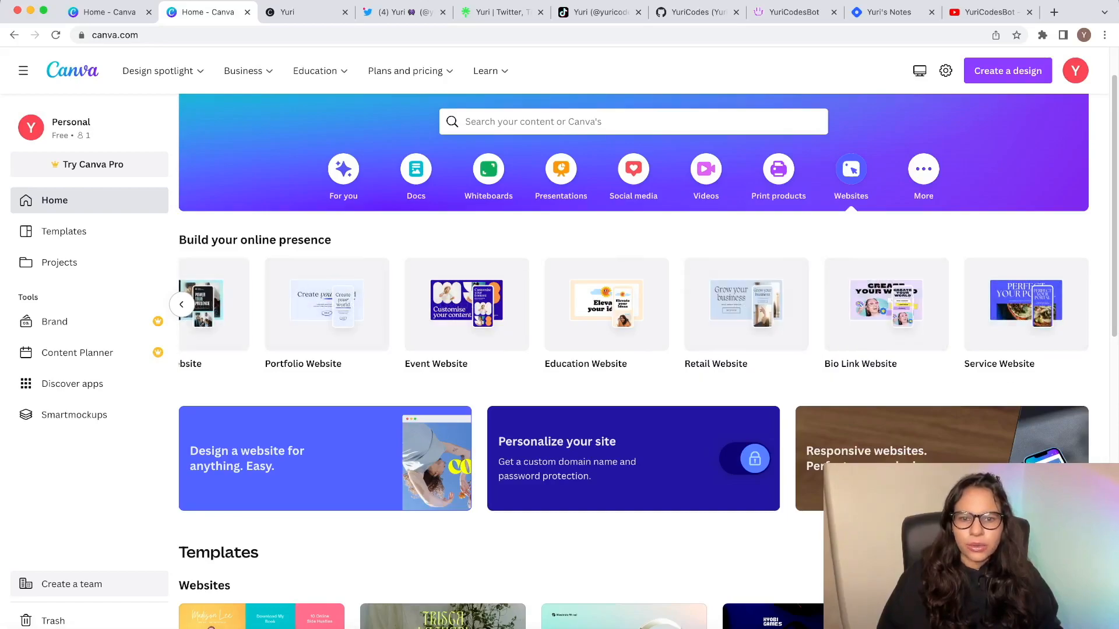
click(181, 304)
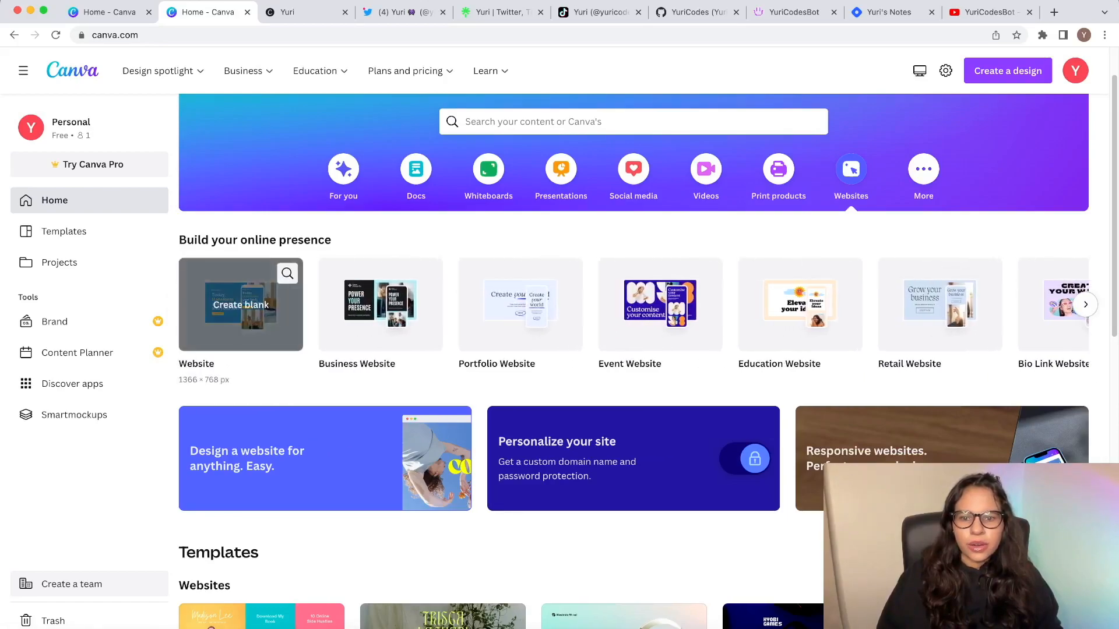
click(183, 304)
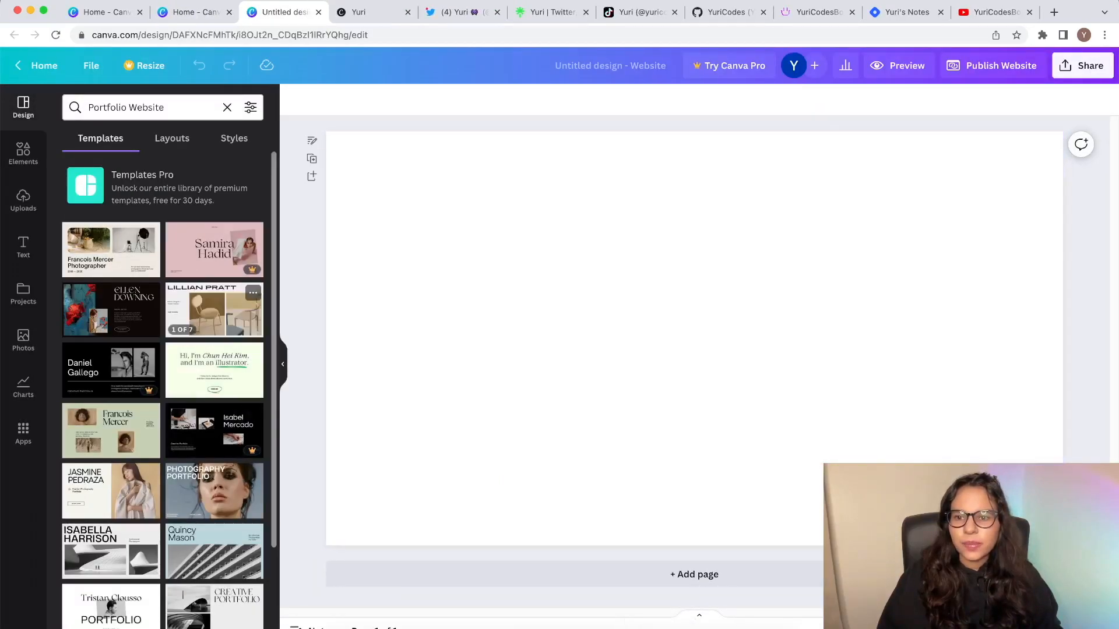
Step: Try the cover and the image gallery page of the White and Black Simple Dark Design Portfolio Website template on the blank page
scroll(215, 309, down, 3)
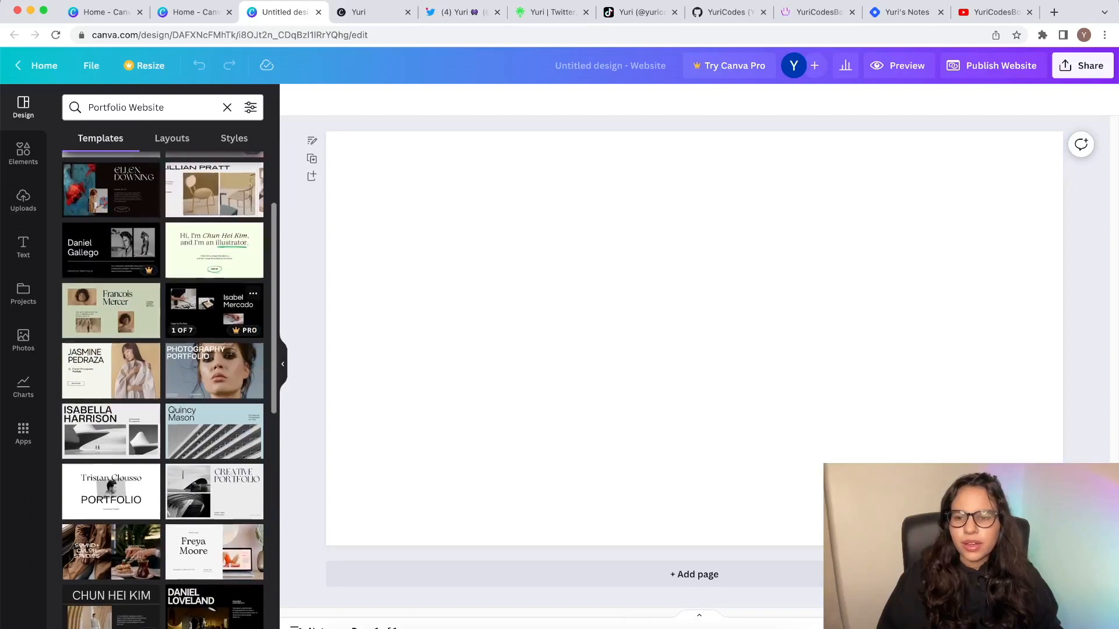
scroll(215, 303, down, 9)
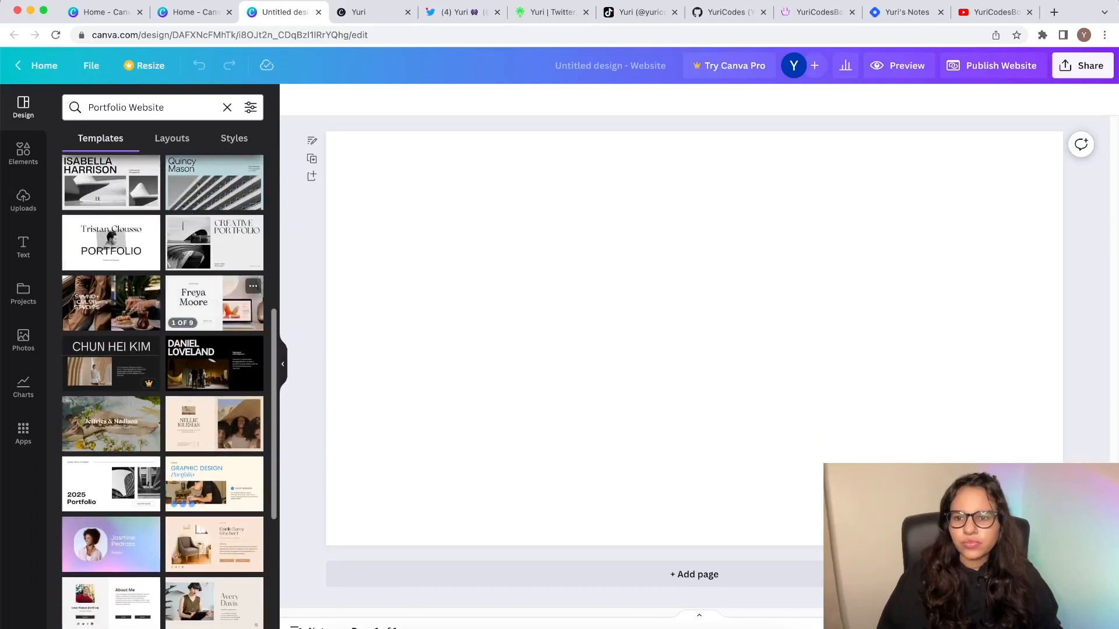
scroll(215, 291, down, 5)
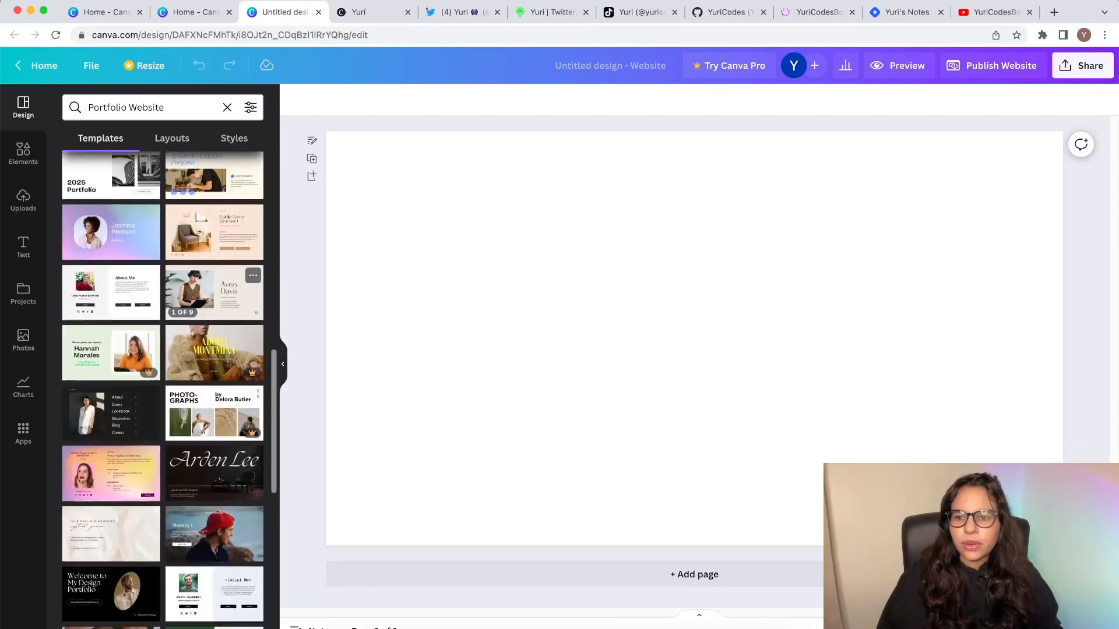
scroll(215, 326, down, 8)
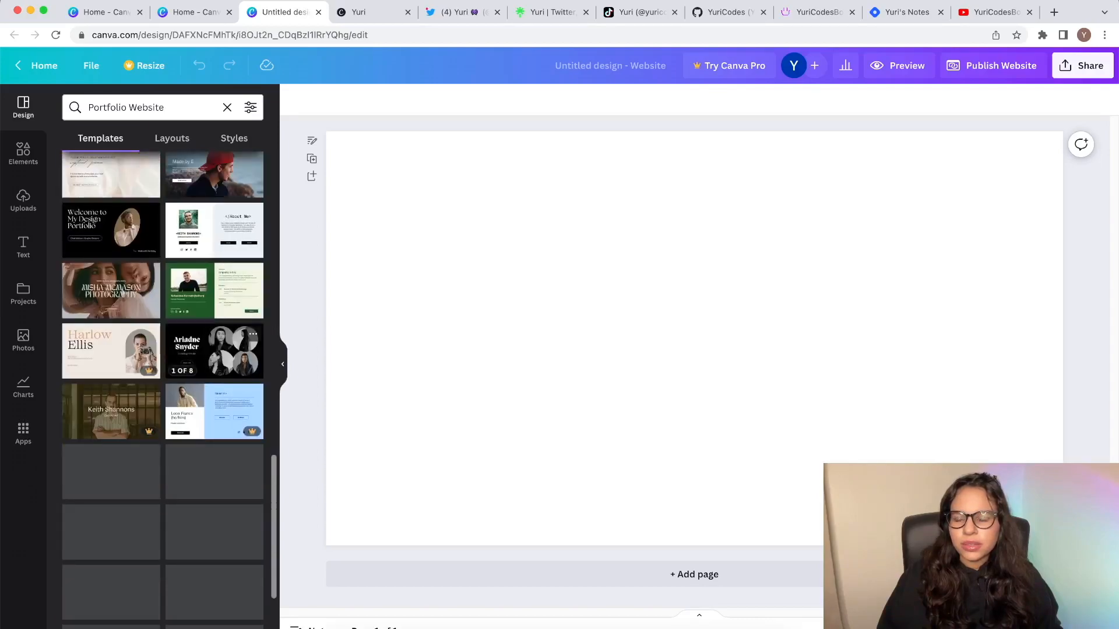
scroll(214, 350, up, 1)
click(215, 209)
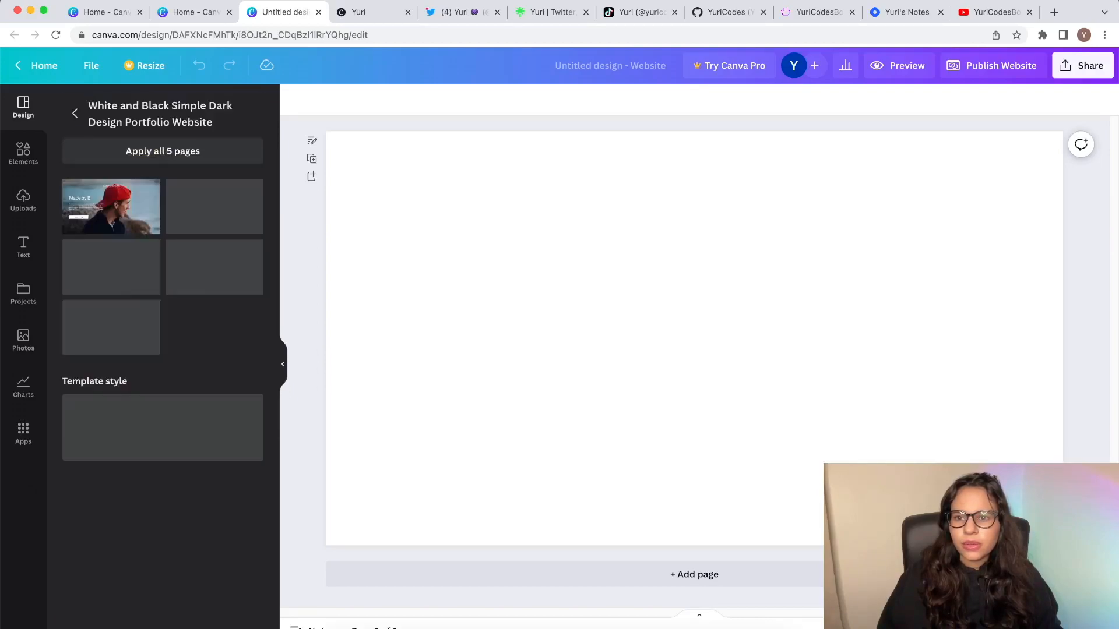
click(111, 207)
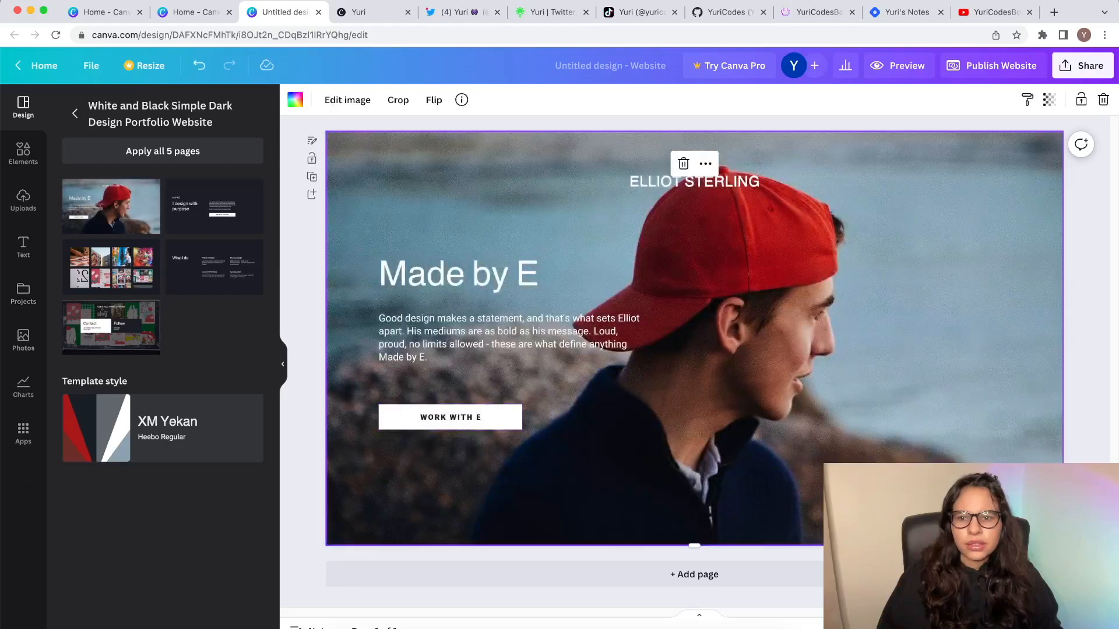
click(111, 267)
click(506, 379)
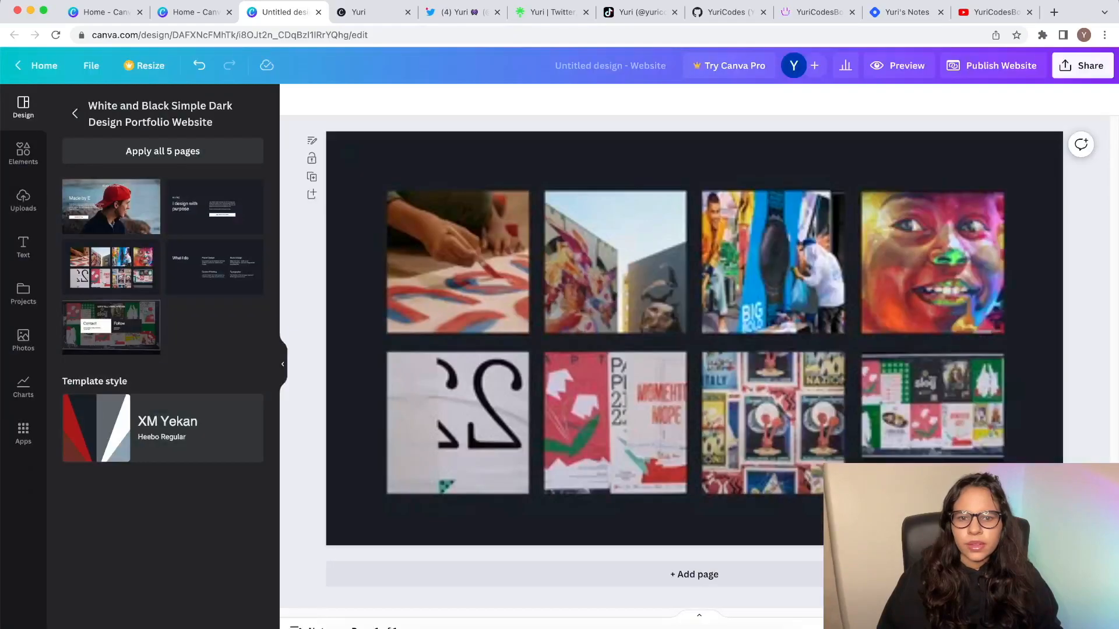
Step: Try the software engineer About Me template and look at the pages of the Pastel Yellow Bright Orange Beige modeling portfolio template
click(74, 113)
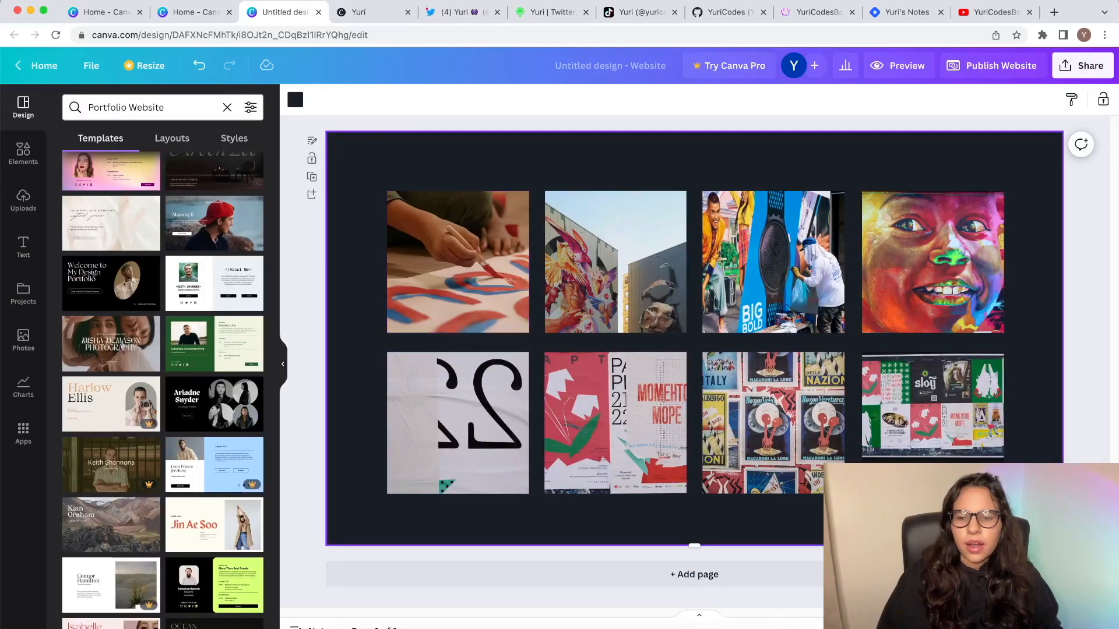
click(215, 283)
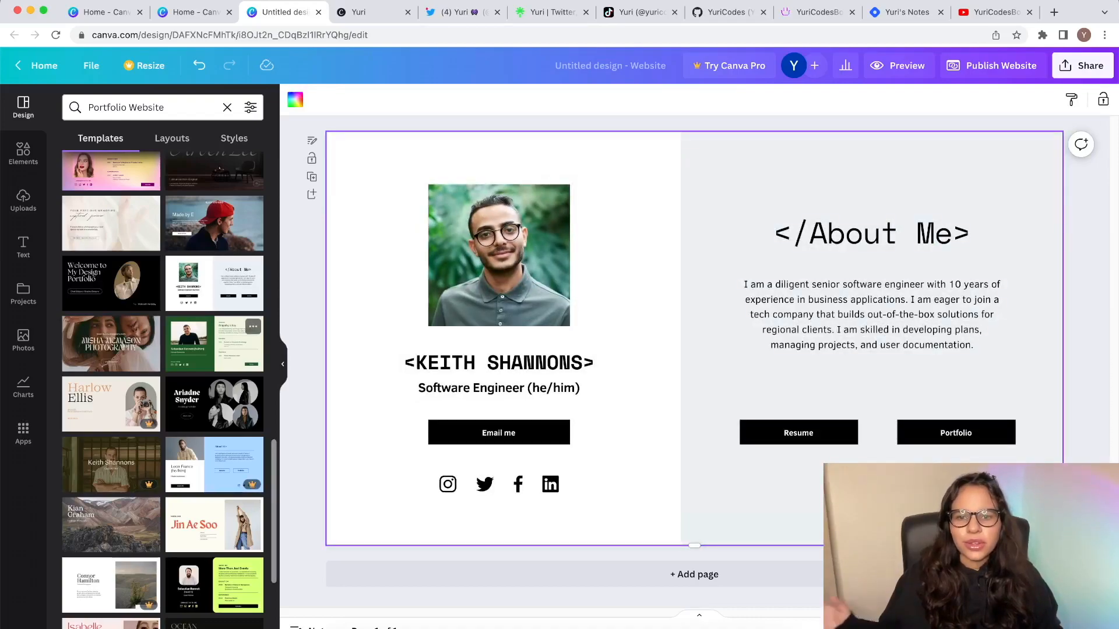
scroll(233, 338, down, 1)
scroll(214, 345, down, 3)
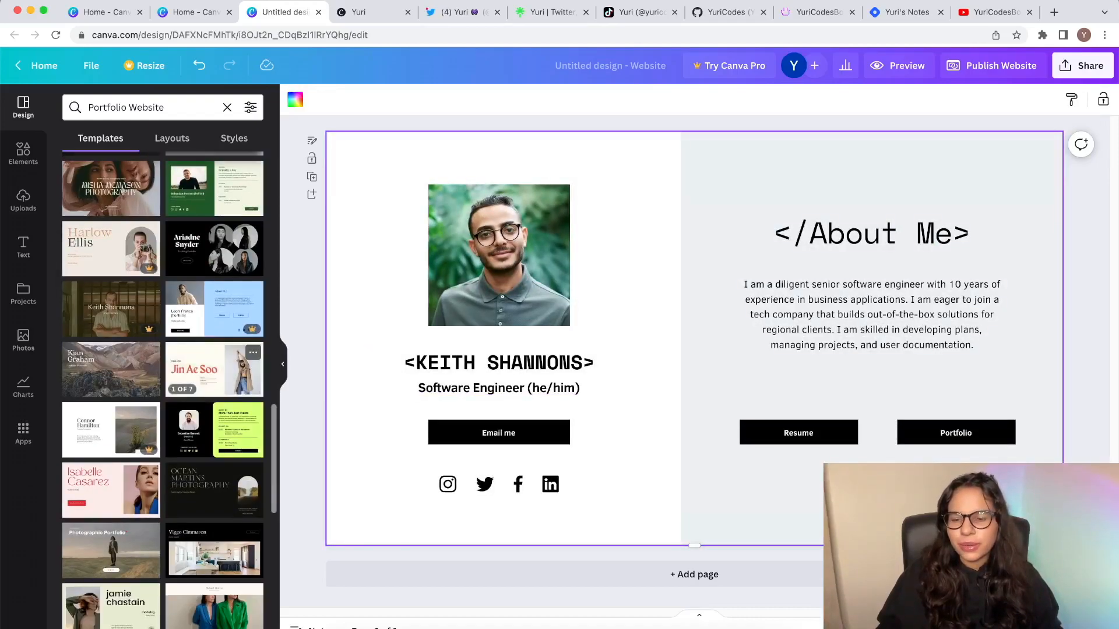
click(215, 345)
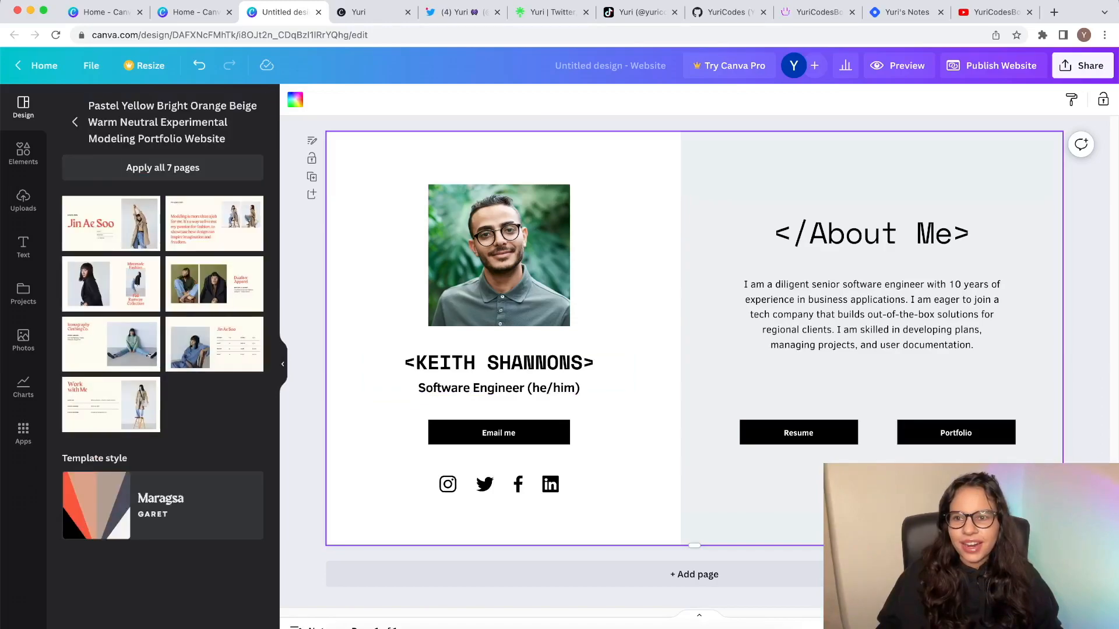
click(74, 122)
Step: Replace all pages of the design with the five-page White Black and Orange Illustrative Design Portfolio and Resume Website template
scroll(215, 448, down, 5)
scroll(214, 431, down, 7)
scroll(215, 454, down, 4)
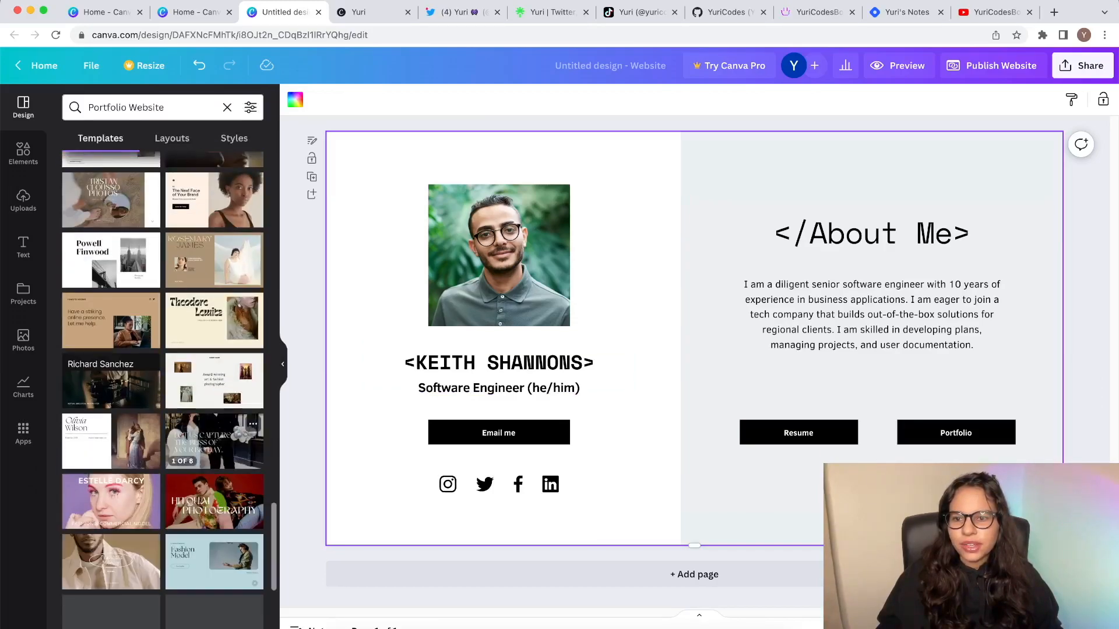
scroll(214, 460, down, 15)
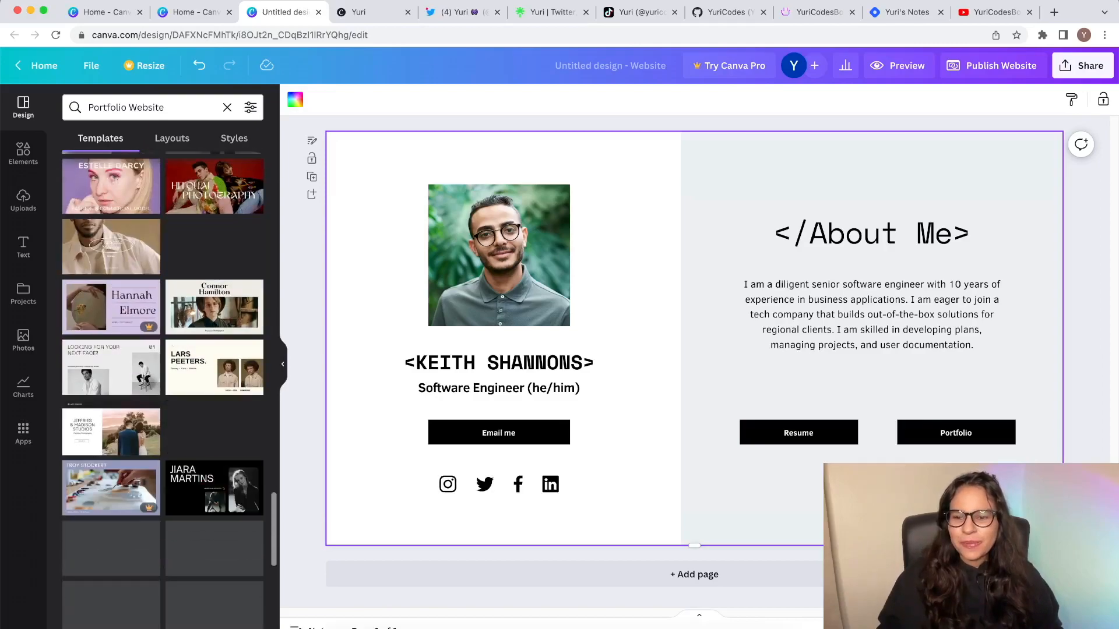
scroll(215, 454, down, 1)
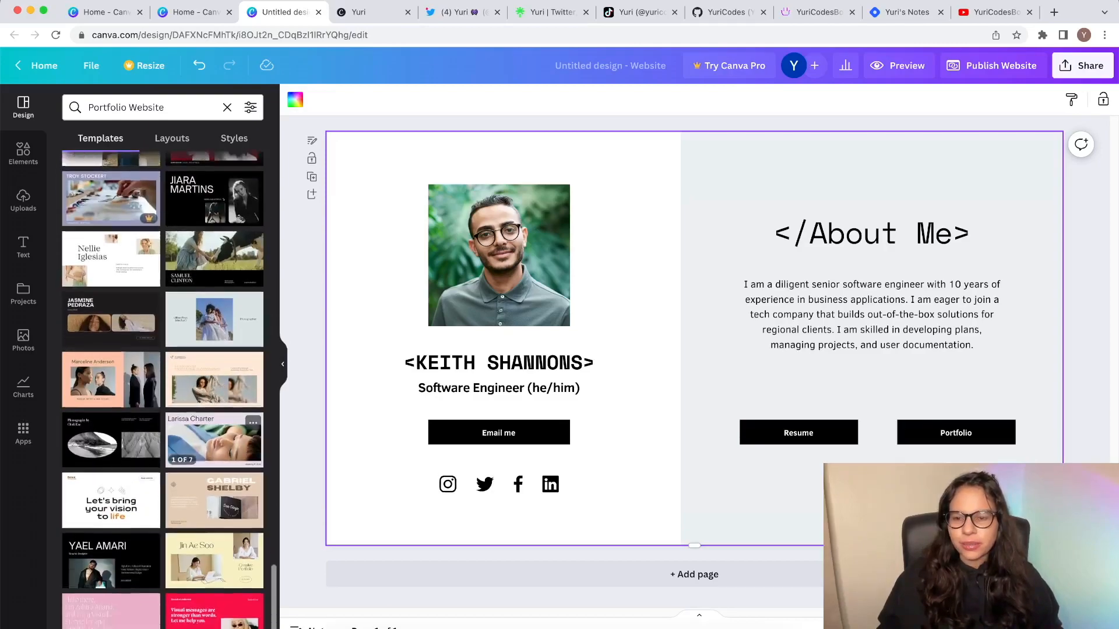
click(111, 488)
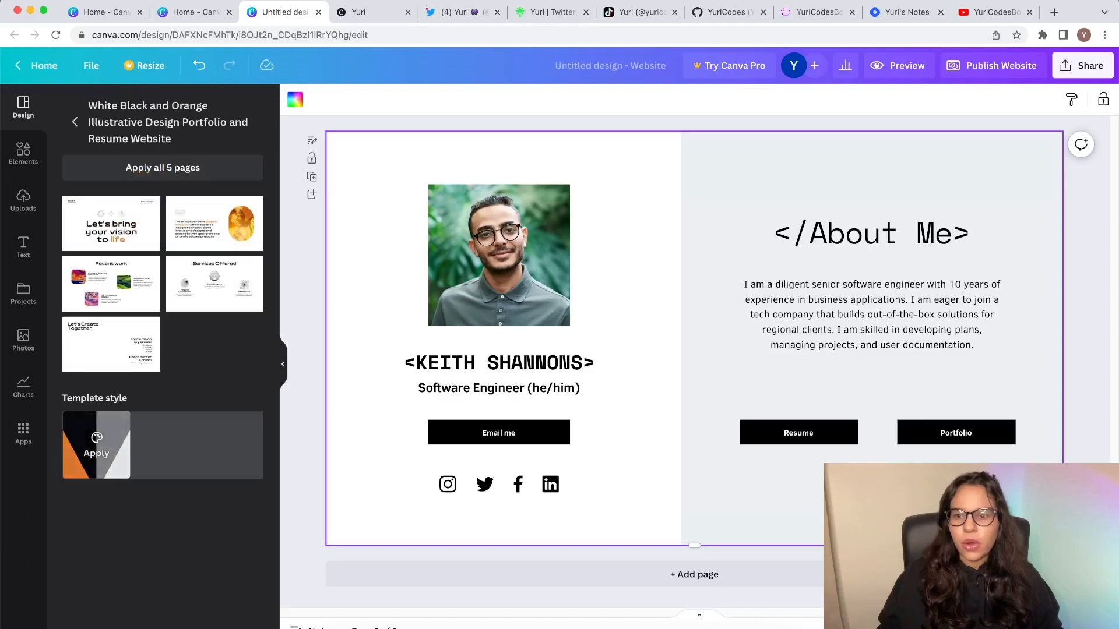
click(183, 167)
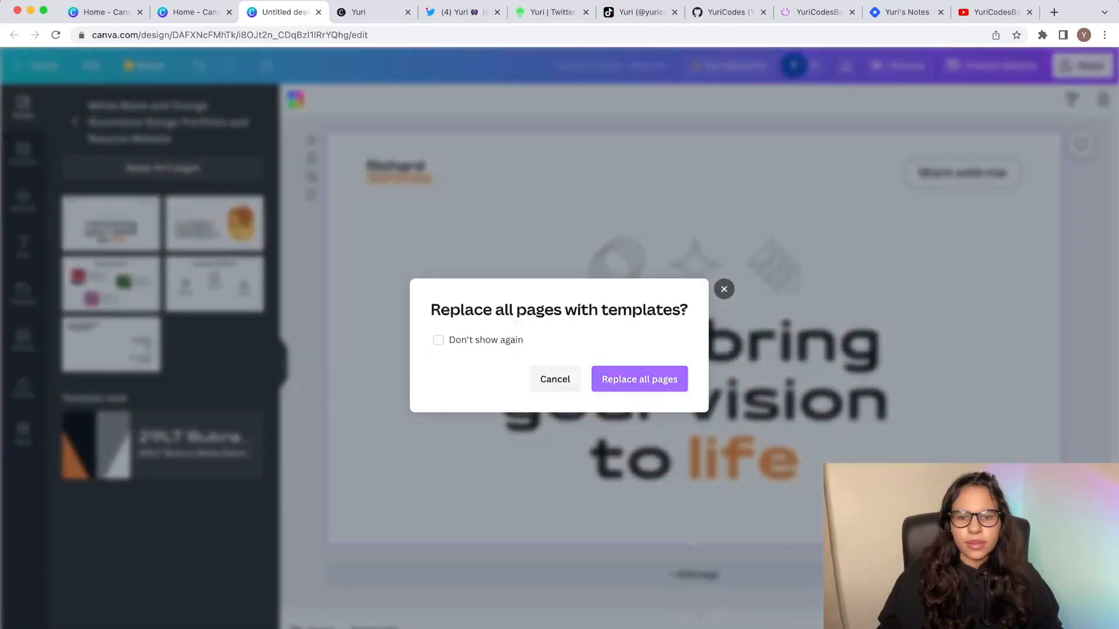
click(639, 379)
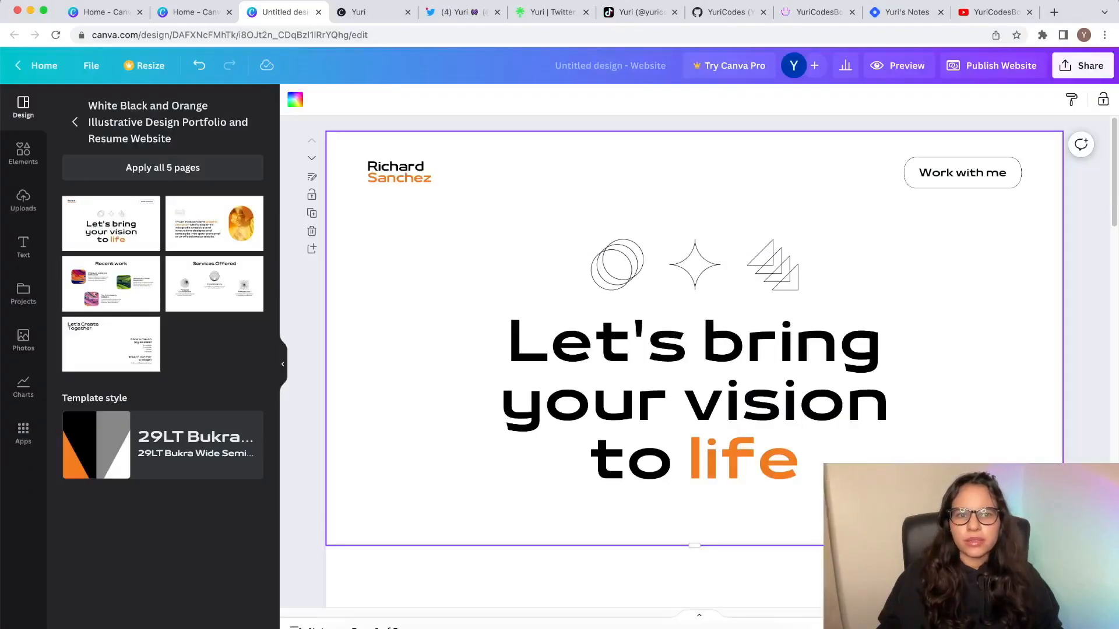
Step: Examine the template pages from the cover to the contact page and check that the header name can be edited
scroll(694, 350, down, 15)
scroll(694, 350, down, 10)
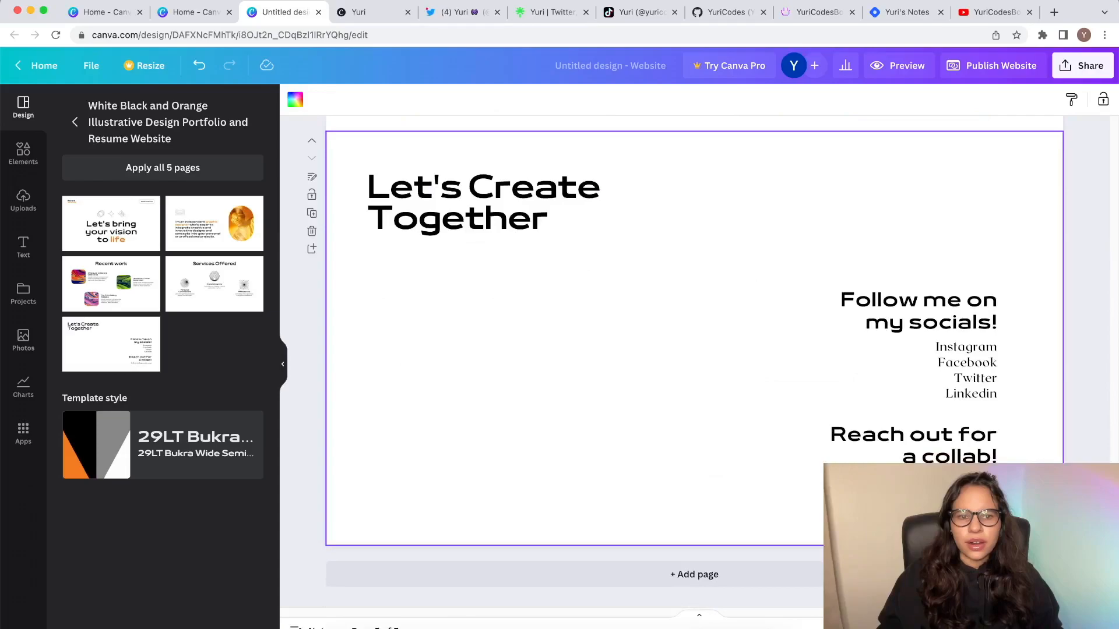
scroll(693, 350, up, 20)
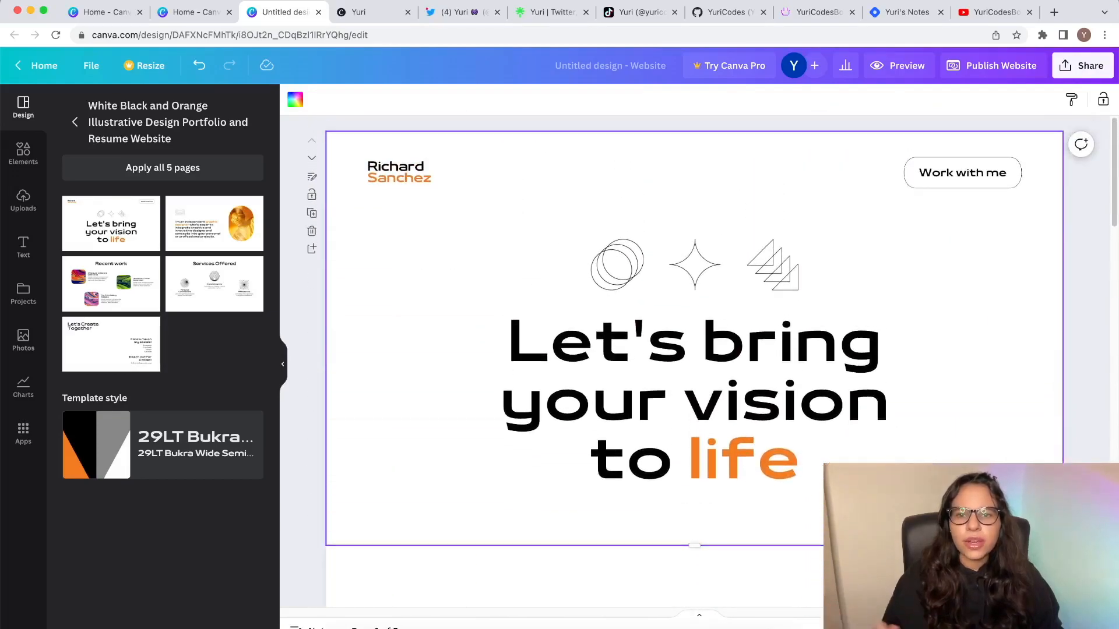
double_click(399, 173)
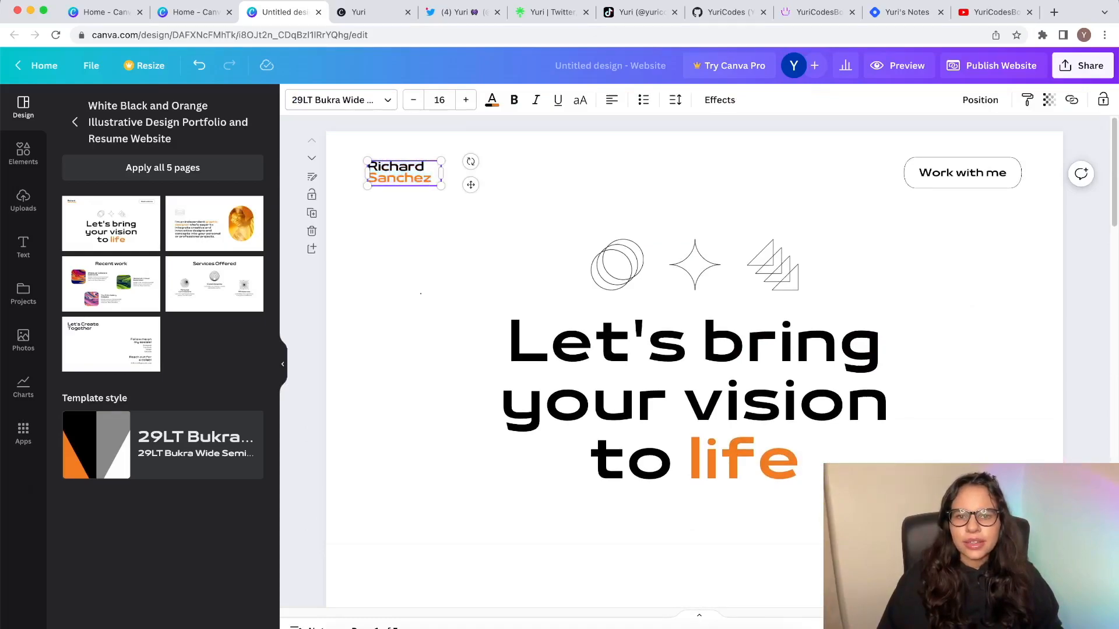
click(449, 396)
scroll(449, 396, down, 12)
scroll(448, 396, down, 15)
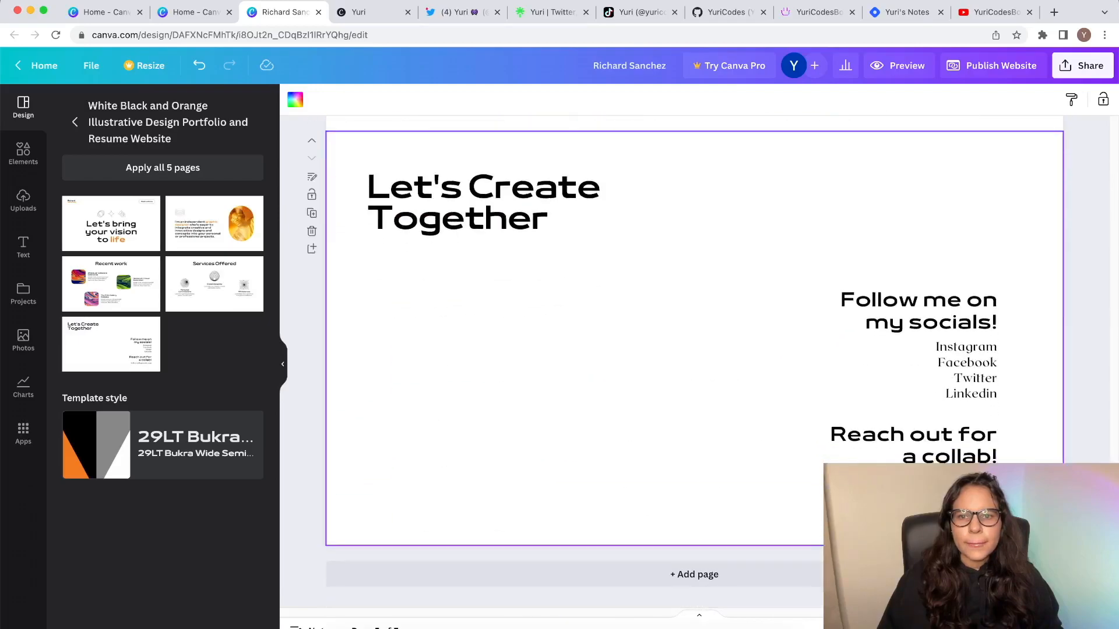
scroll(693, 361, up, 20)
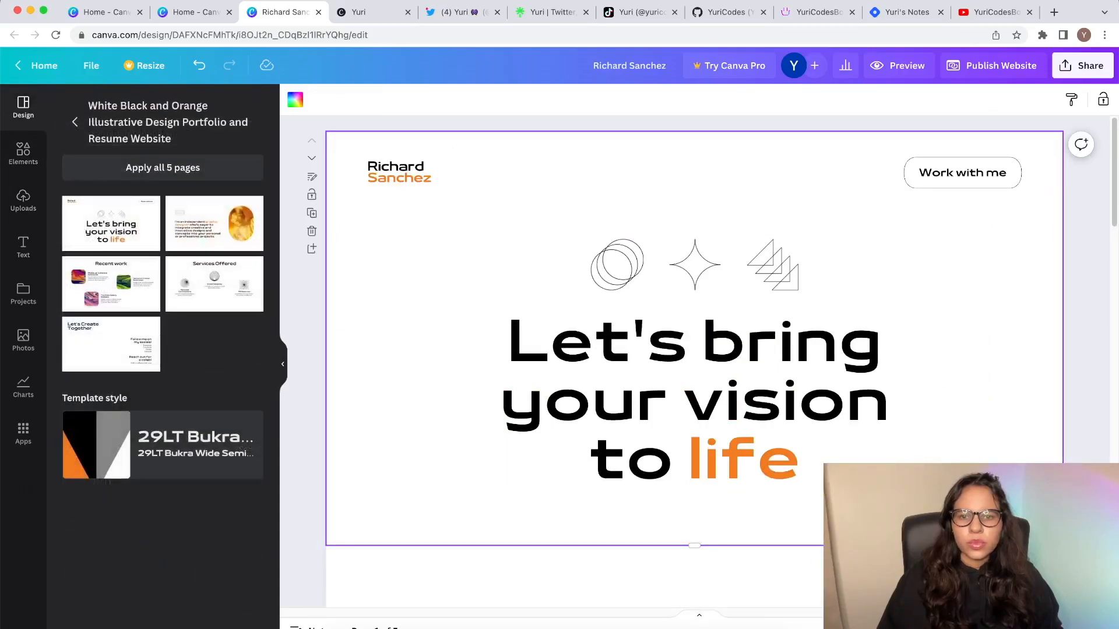
Step: Close the six browser tabs between the live website and the YouTube page and deselect the header name in the design
click(400, 173)
click(399, 173)
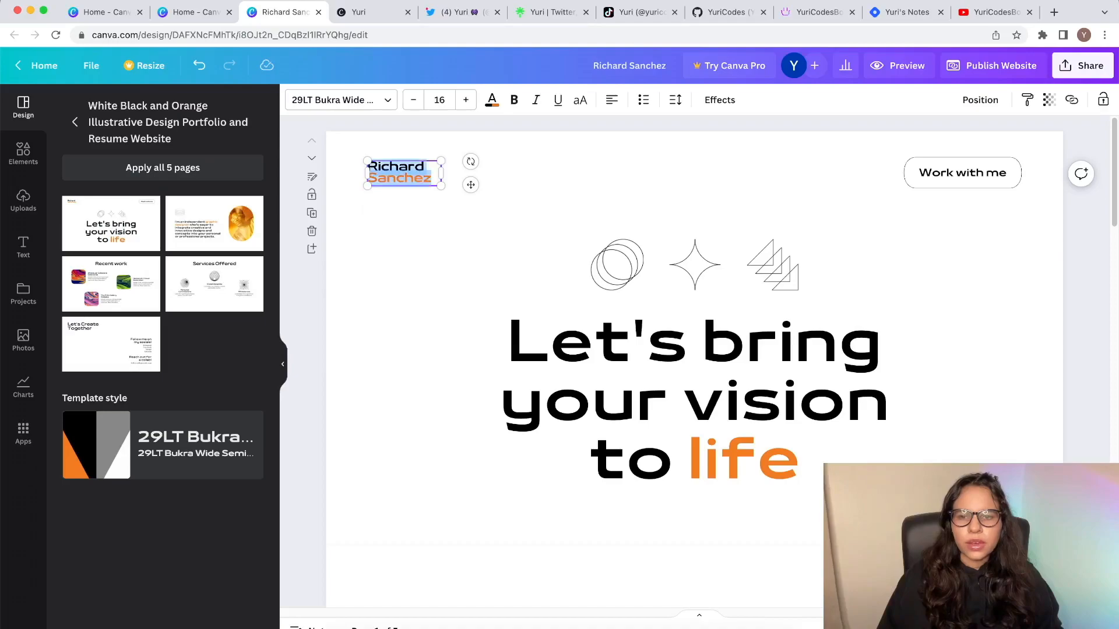
click(497, 11)
click(497, 11)
click(497, 12)
click(497, 12)
click(497, 12)
click(497, 11)
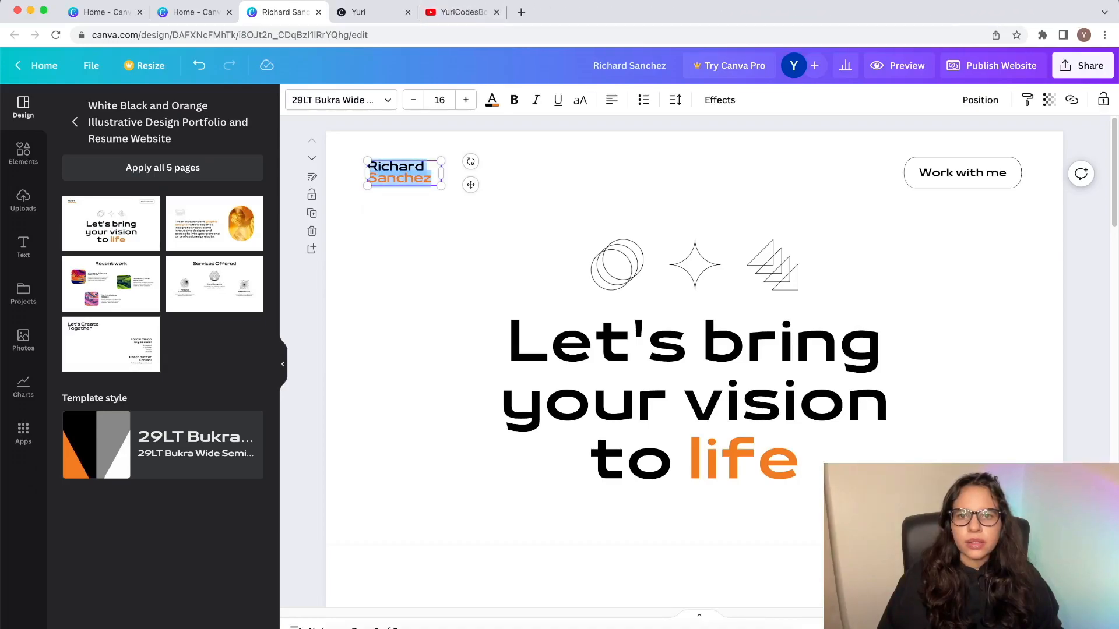
key(Escape)
key(Escape)
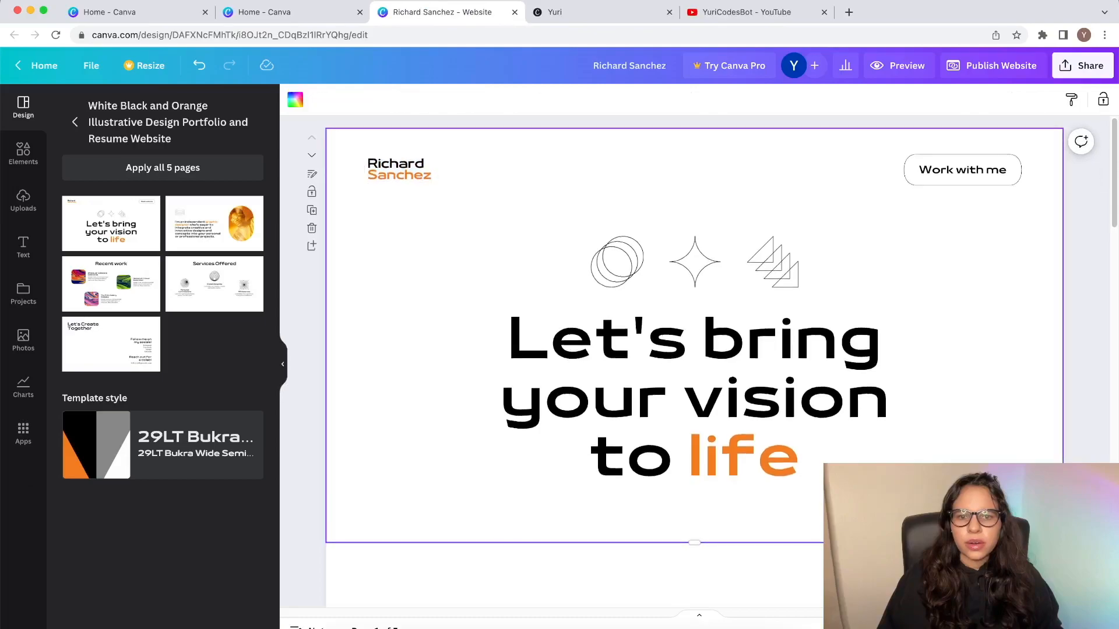
Step: Replace the header name on the cover with "Yuri CodesBot" on two lines and widen its text box to fit CodesBot on one line
double_click(399, 172)
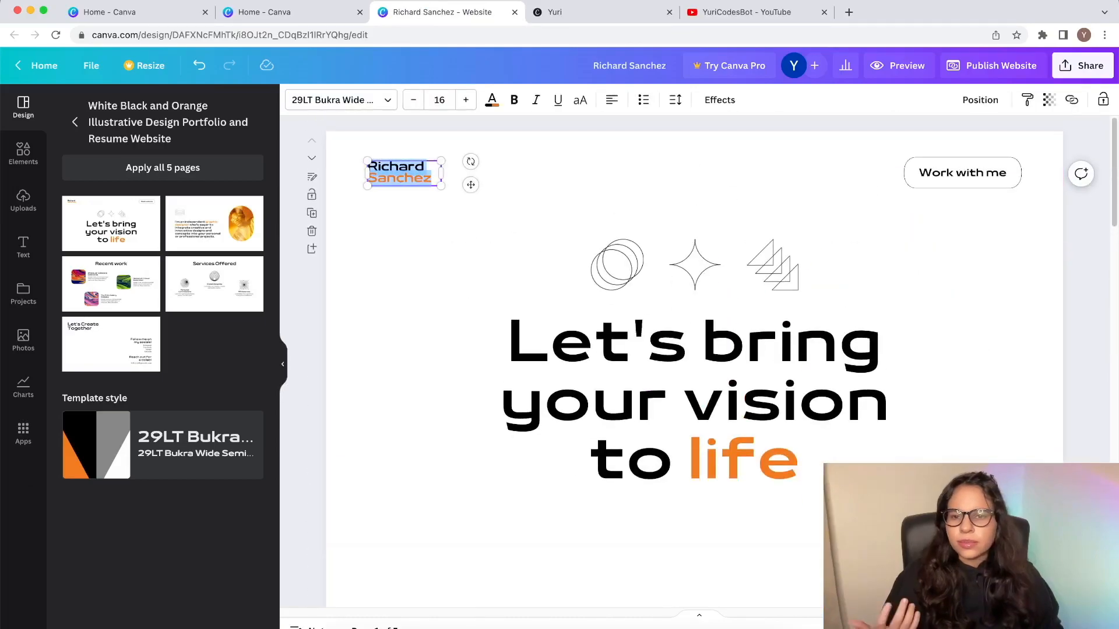
text(Yuri)
key(Return)
text(CodesBot)
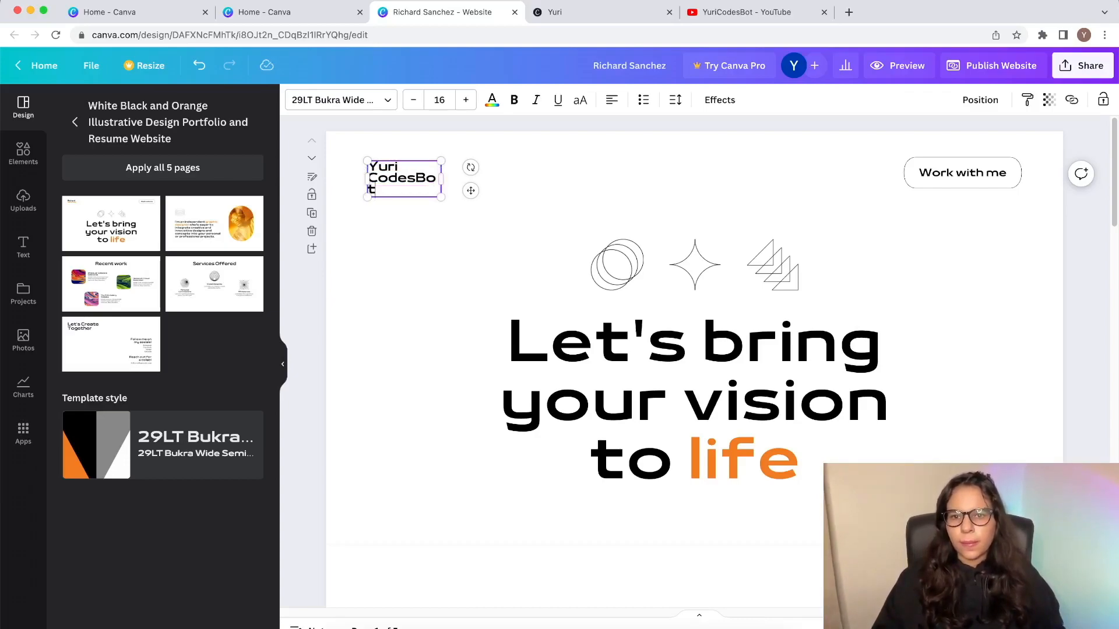
drag(441, 179, 452, 179)
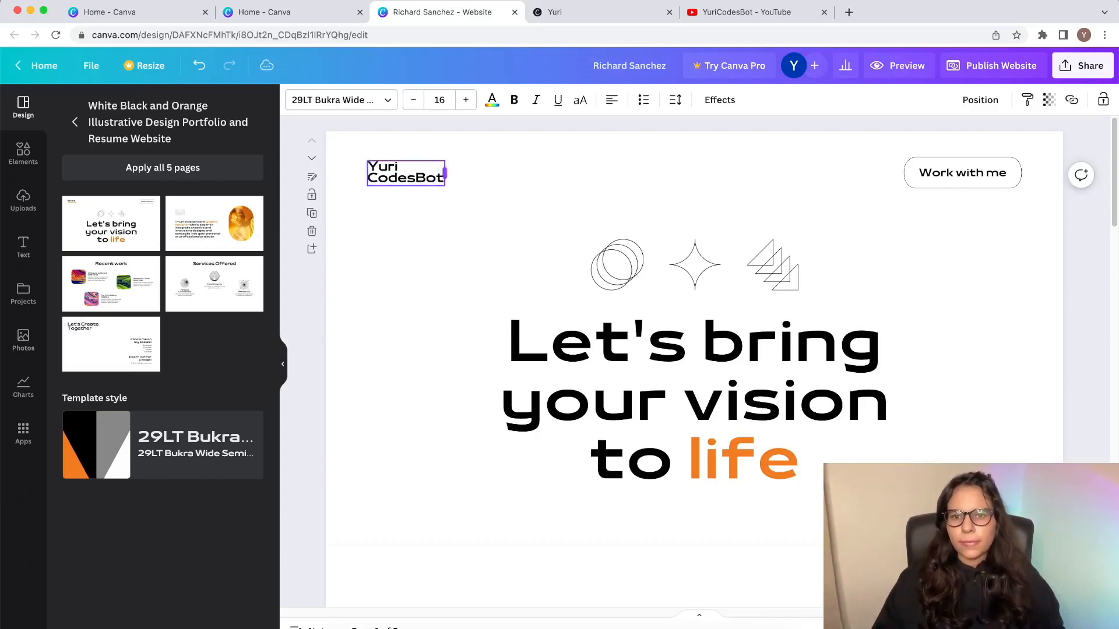
click(490, 222)
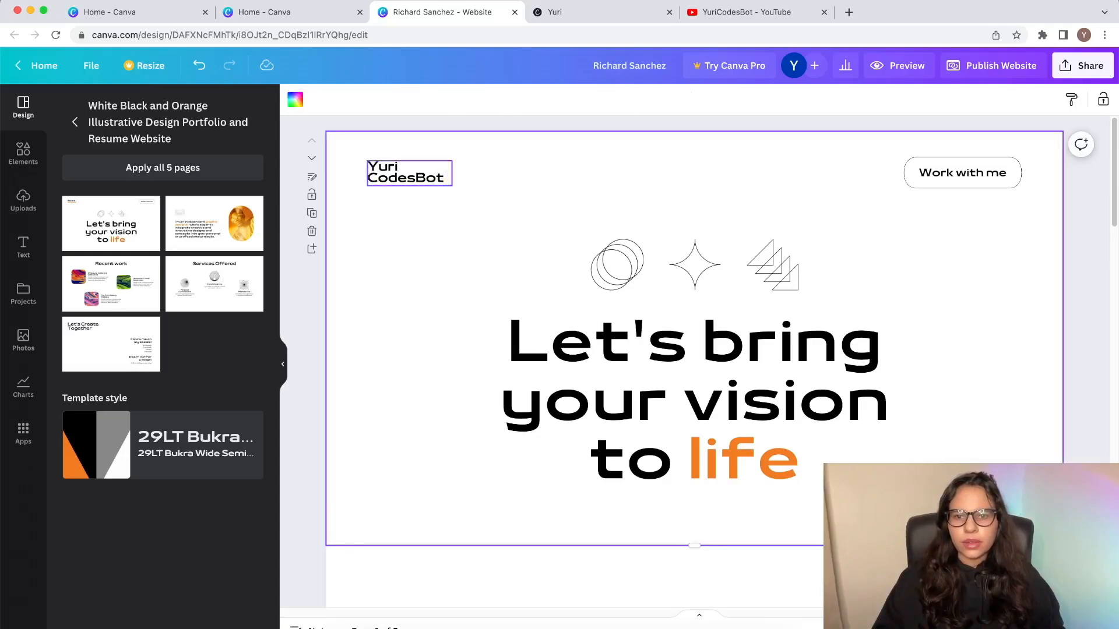
click(408, 173)
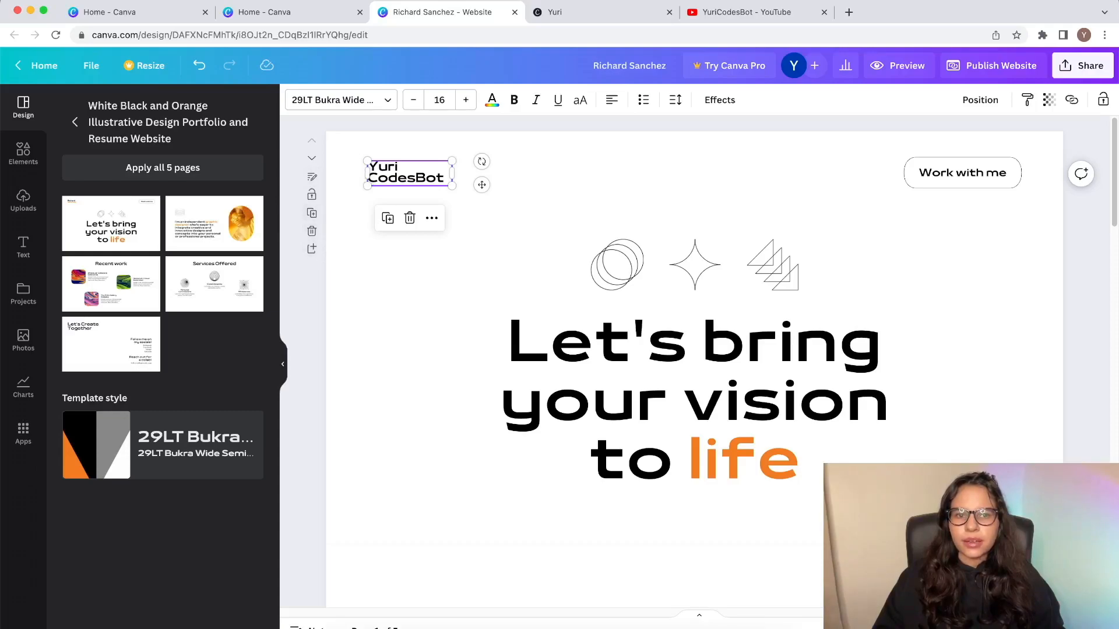
click(431, 218)
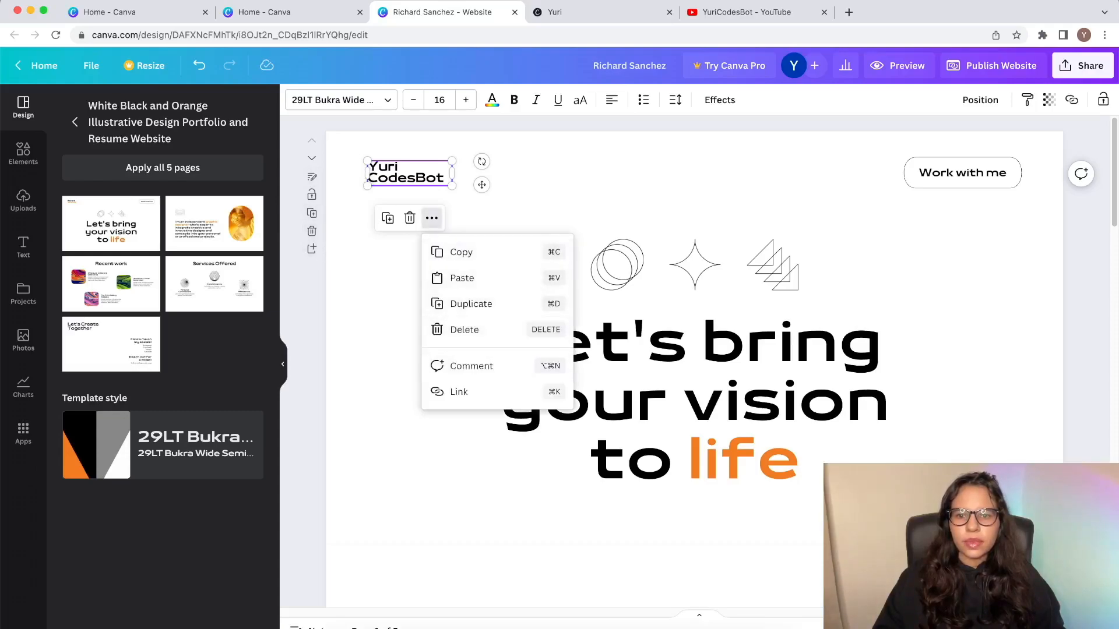
click(390, 349)
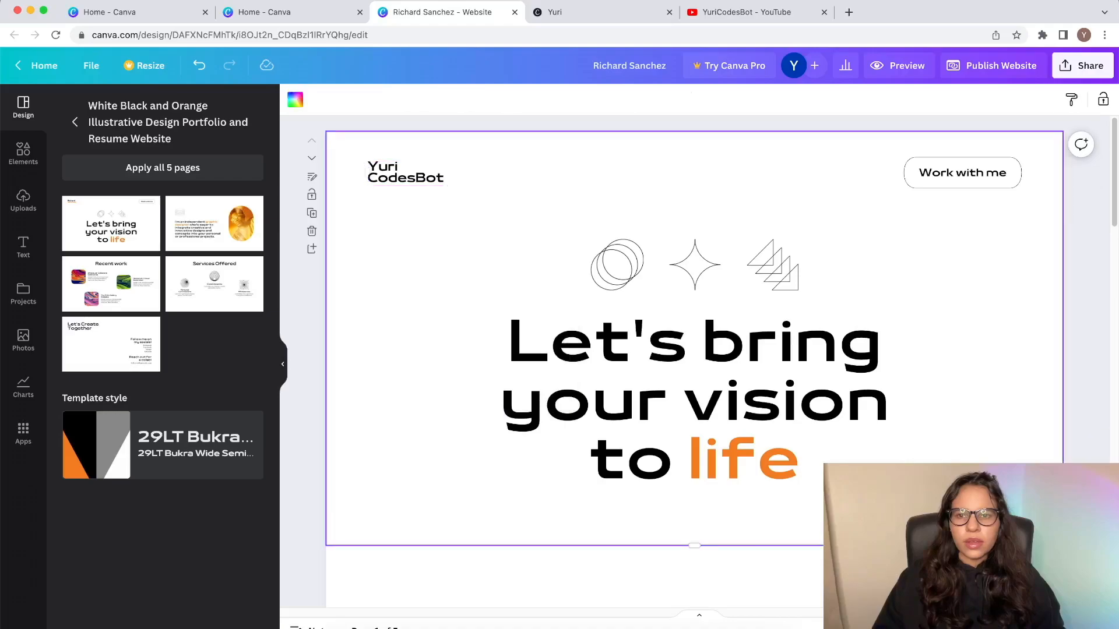
Step: Open the notes of the cover page and give the page the title "index"
click(311, 176)
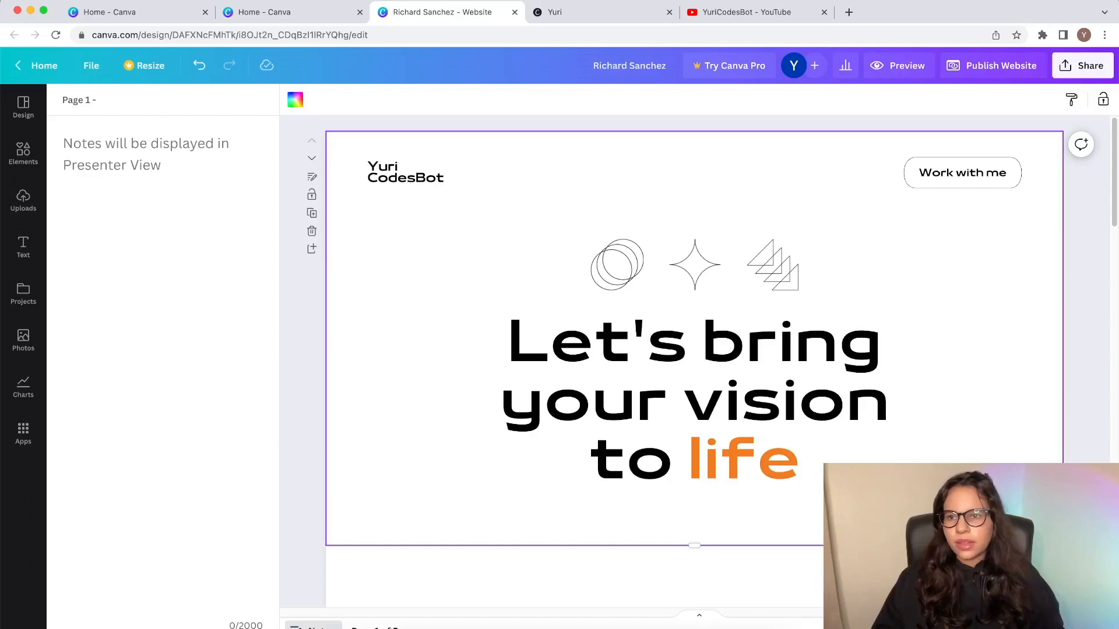
text(ind)
key(BackSpace)
text(x)
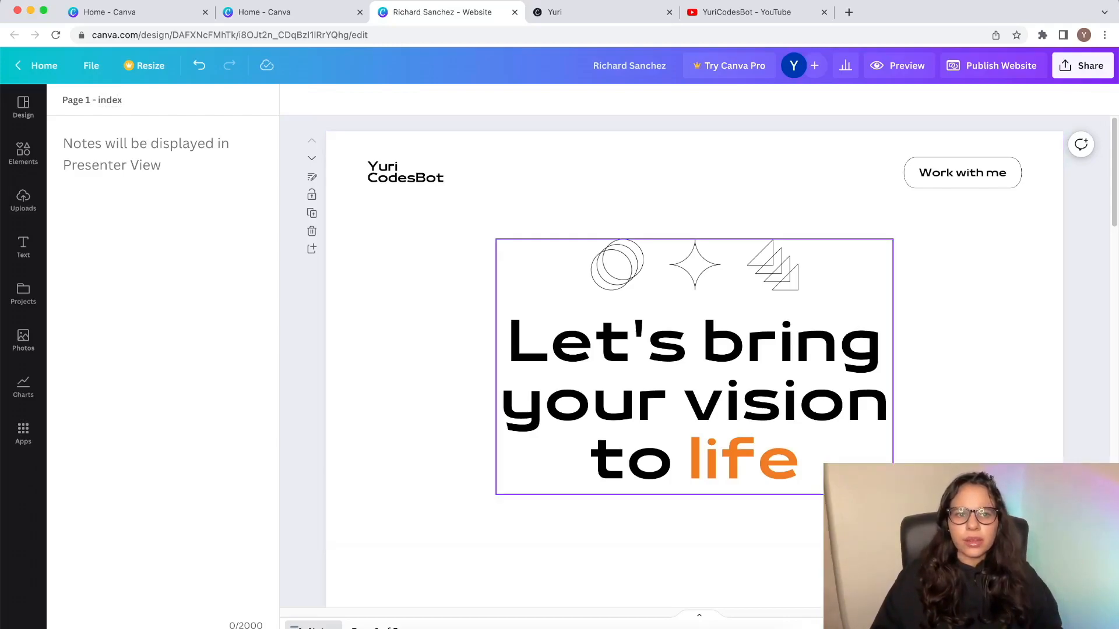
Step: Duplicate the "Let's Create Together" heading on the contact page, move the copy near the page's lower edge and change its text to "back to top"
scroll(787, 291, down, 15)
scroll(787, 292, down, 12)
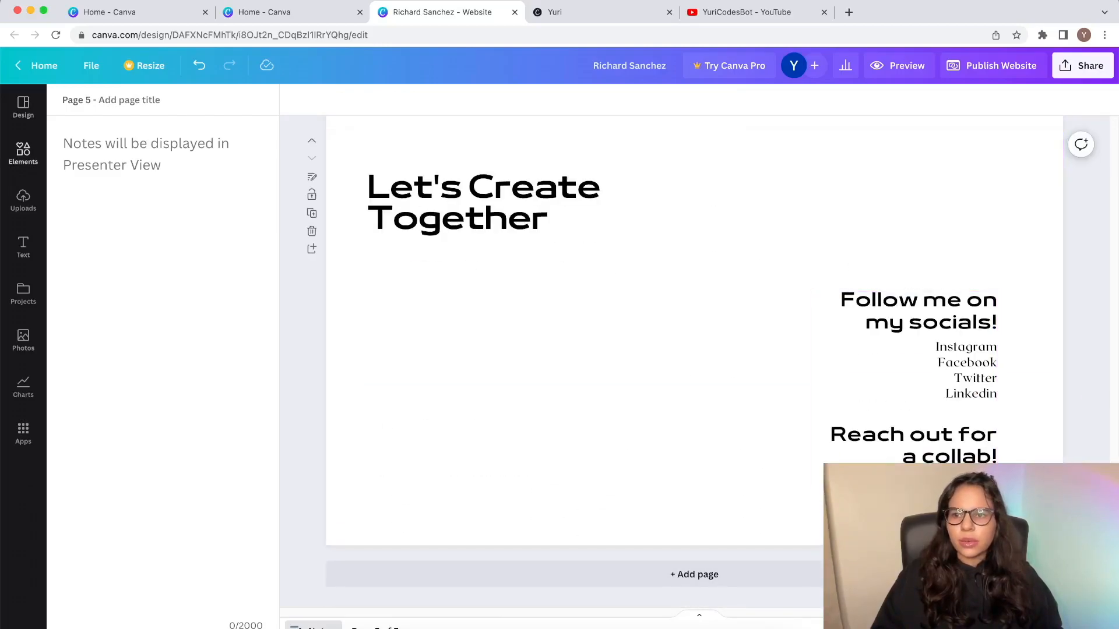
click(23, 107)
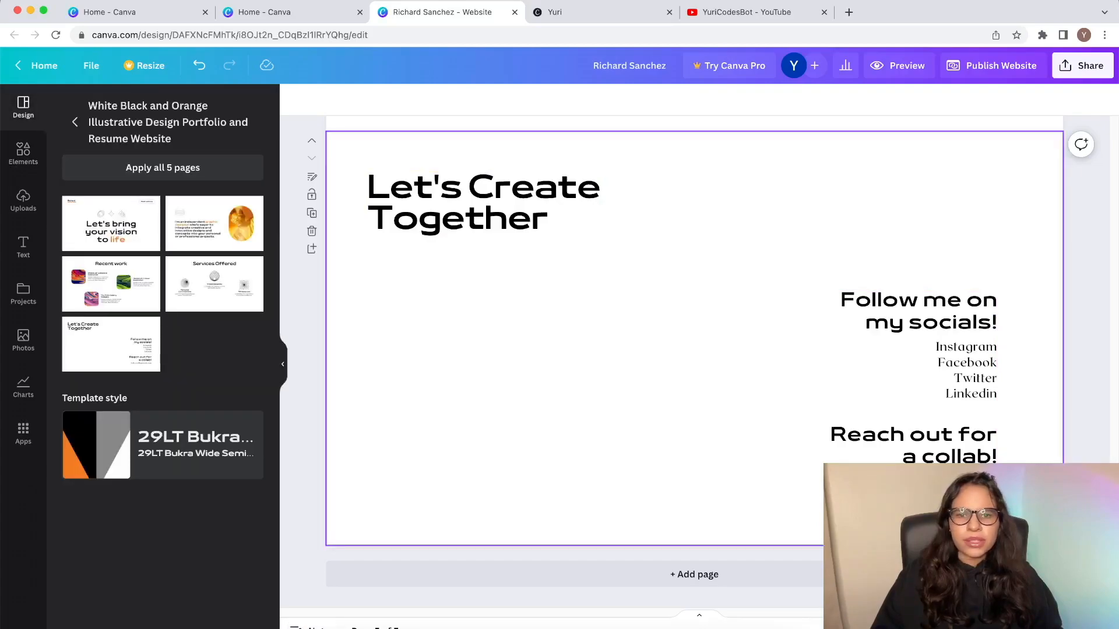
click(486, 205)
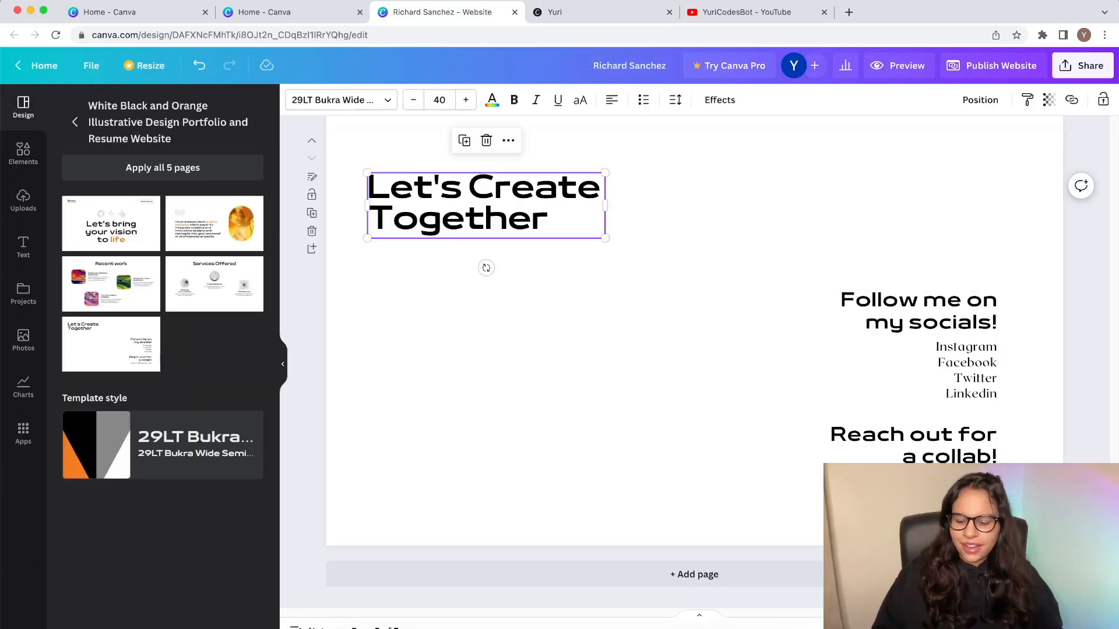
key(super+d)
drag(494, 215, 476, 499)
key(Return)
text(ba)
key(BackSpace)
key(BackSpace)
text(back to top)
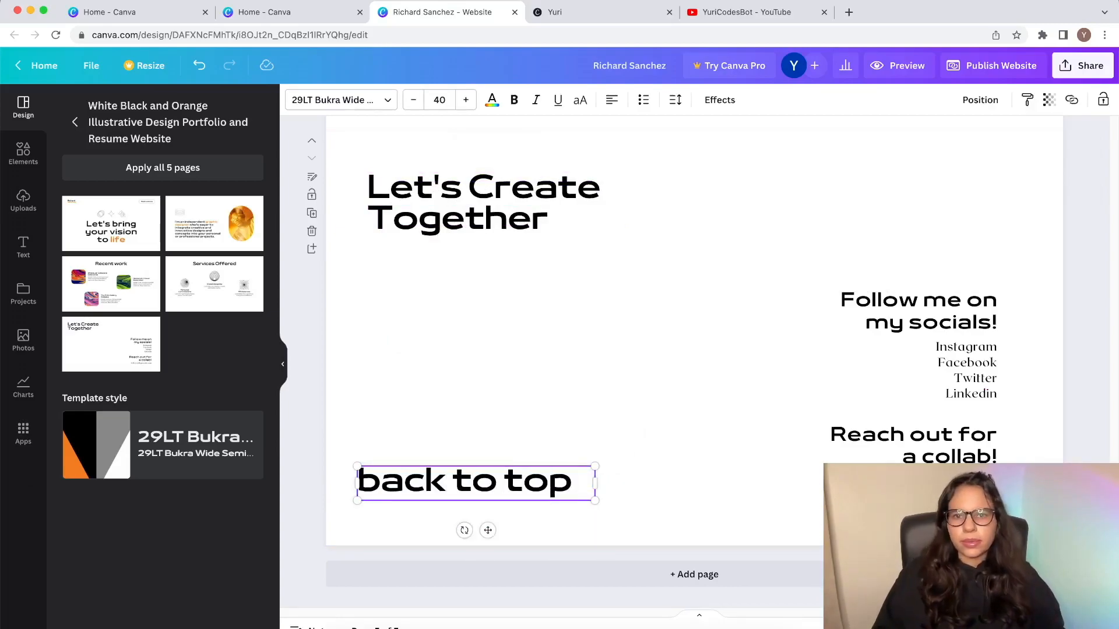
Step: Reduce the font size of the "back to top" text to 17
click(414, 100)
click(413, 100)
click(413, 99)
click(413, 100)
click(413, 100)
click(414, 99)
click(413, 99)
click(414, 100)
click(413, 99)
click(413, 100)
click(413, 100)
click(413, 99)
click(413, 100)
click(413, 100)
click(414, 99)
click(694, 339)
Step: Link the "back to top" text to the document page "1 - index"
click(475, 473)
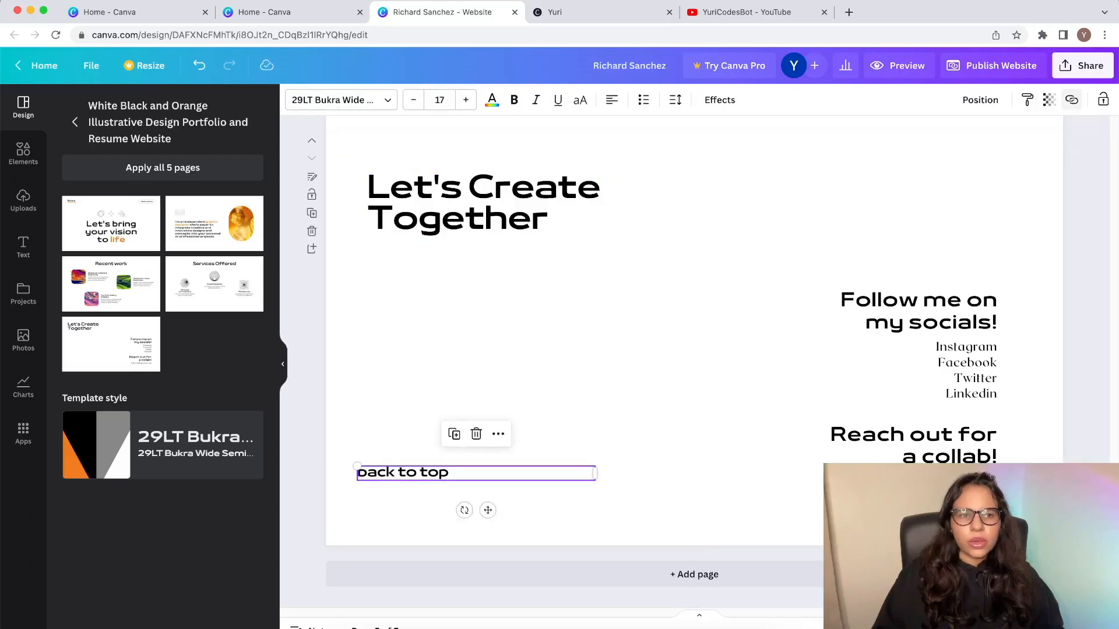
click(1071, 100)
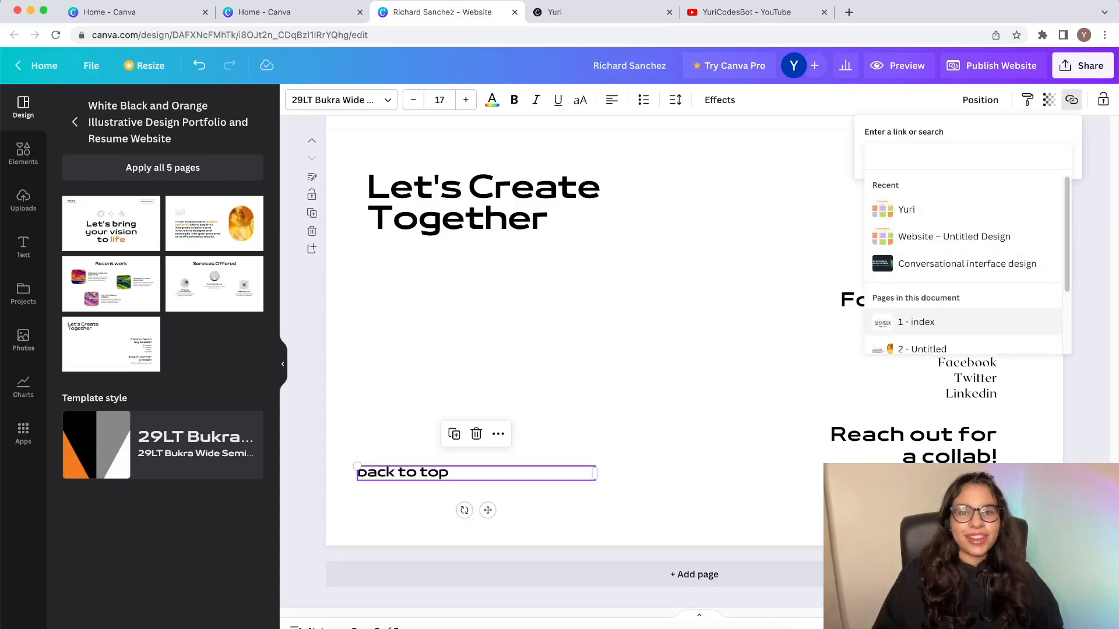
click(933, 321)
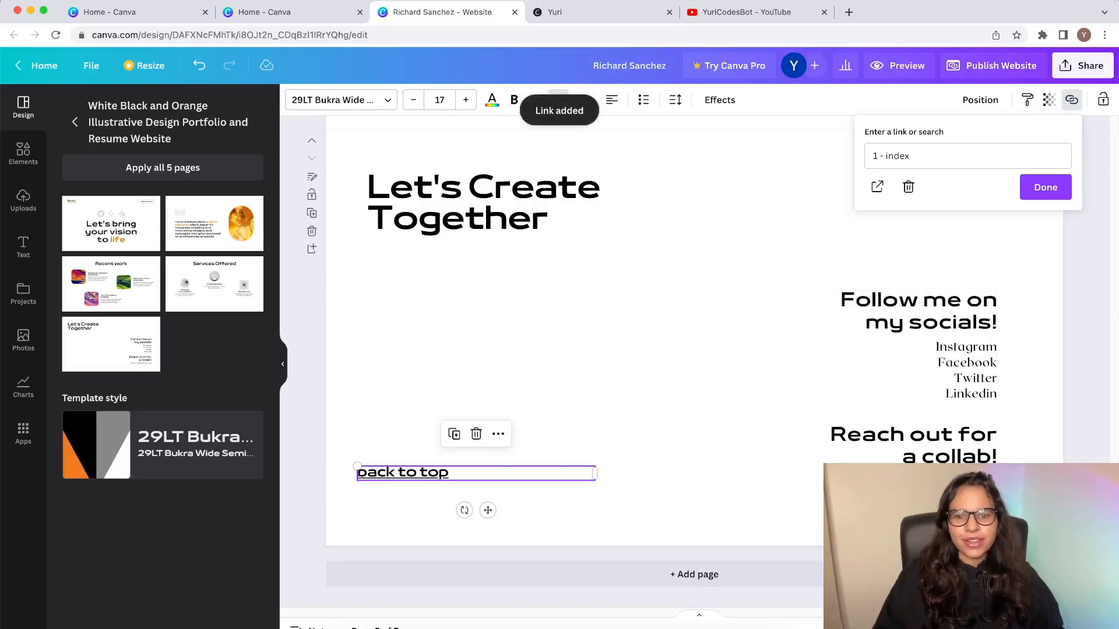
click(1044, 187)
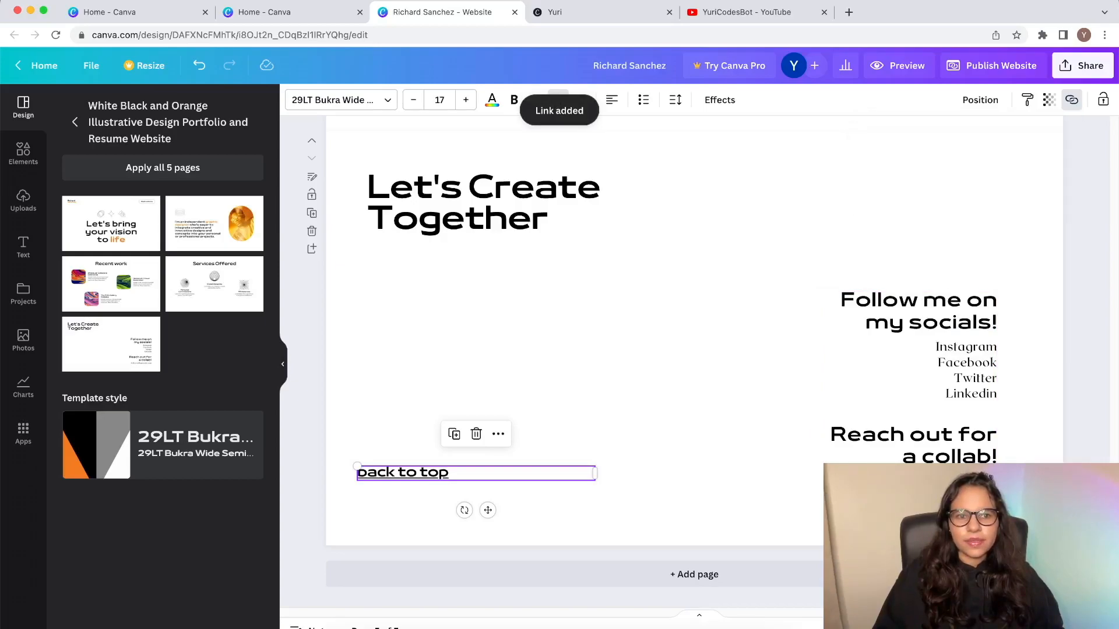
click(694, 338)
click(403, 473)
click(694, 379)
Step: Replace the large headline on the cover page with "Canva Rocks"
scroll(694, 379, up, 20)
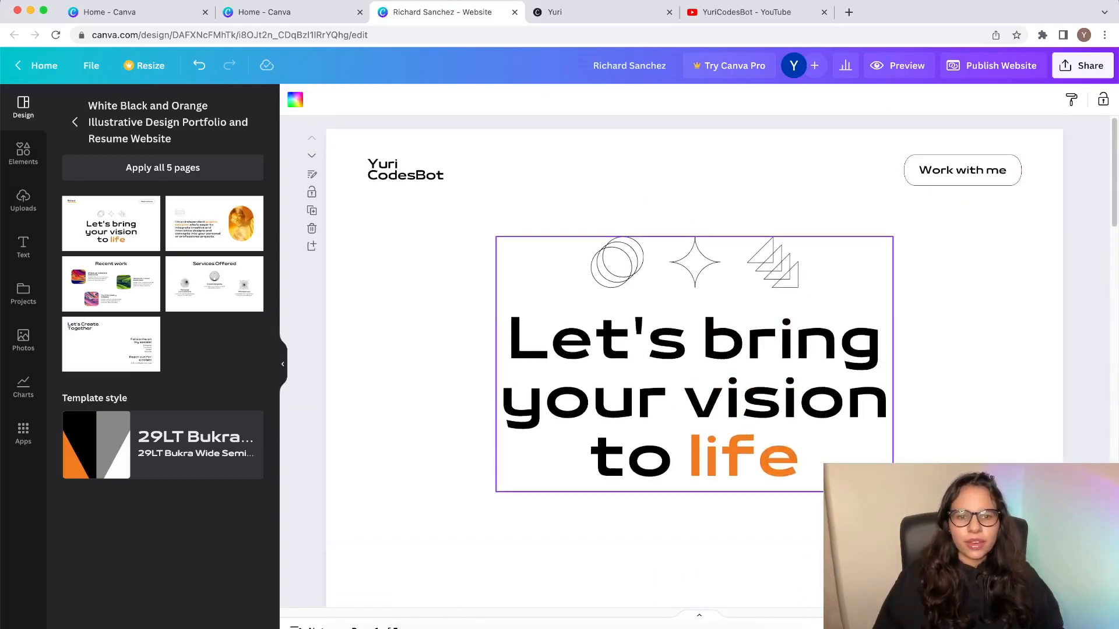
click(779, 344)
key(super+a)
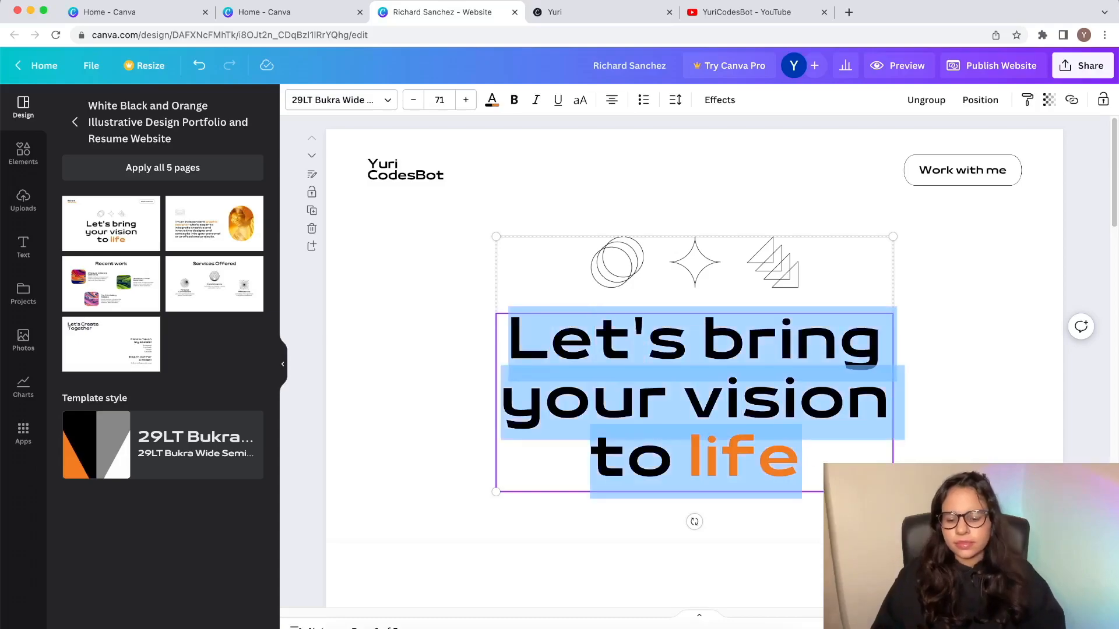
text(Canva Rocks)
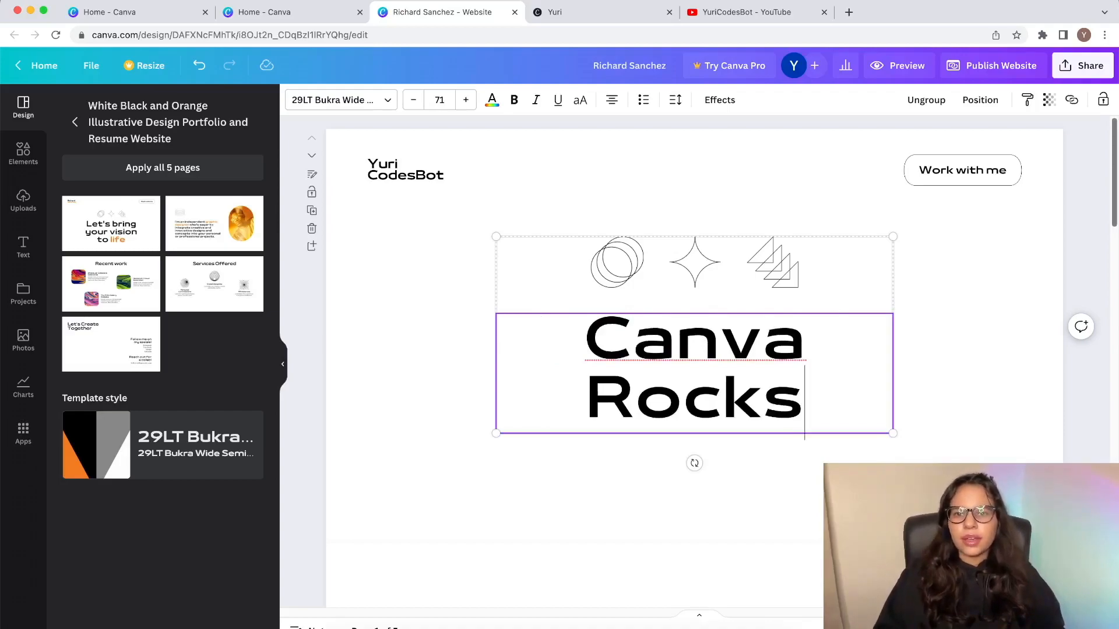
click(694, 495)
Step: Color the word "Rocks" in the cover headline dark plum from the photo colors
click(719, 344)
click(719, 344)
drag(804, 401, 587, 402)
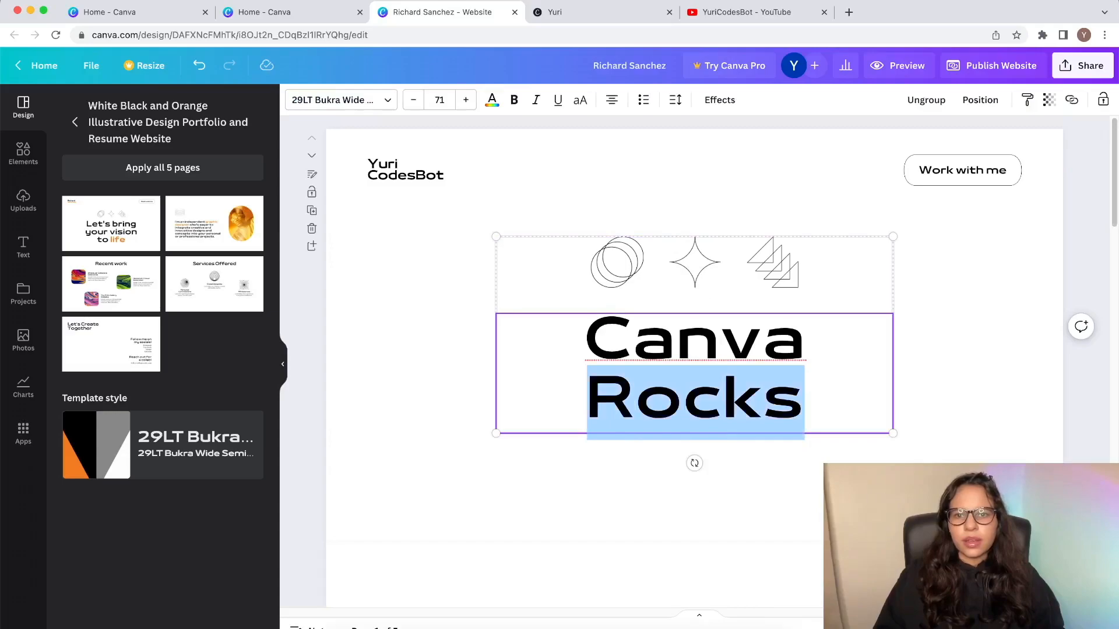
click(491, 100)
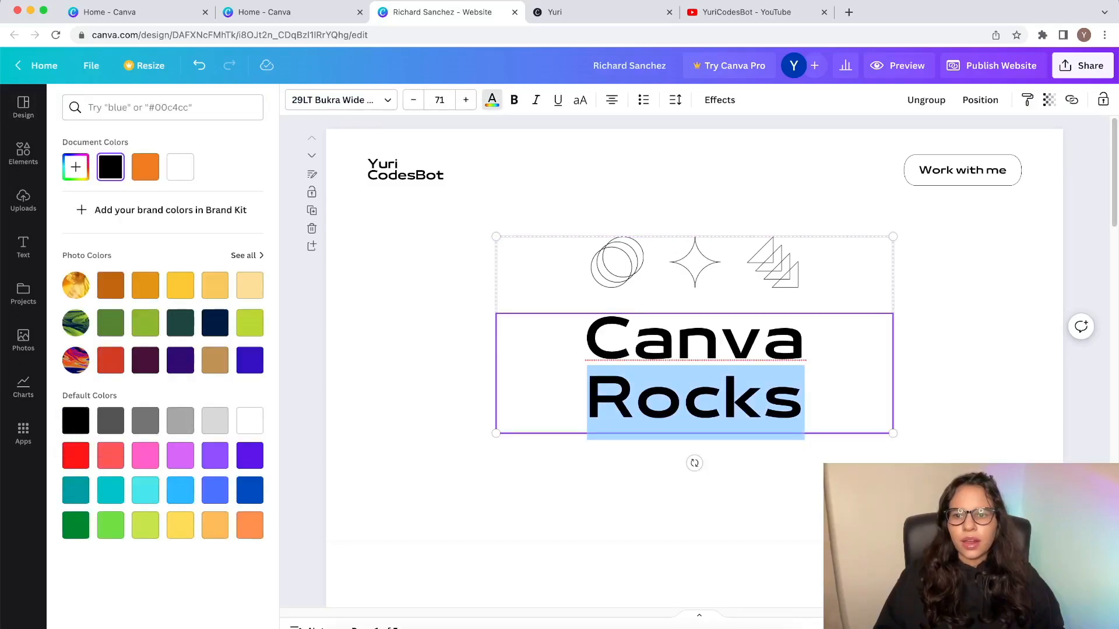
click(145, 360)
key(Escape)
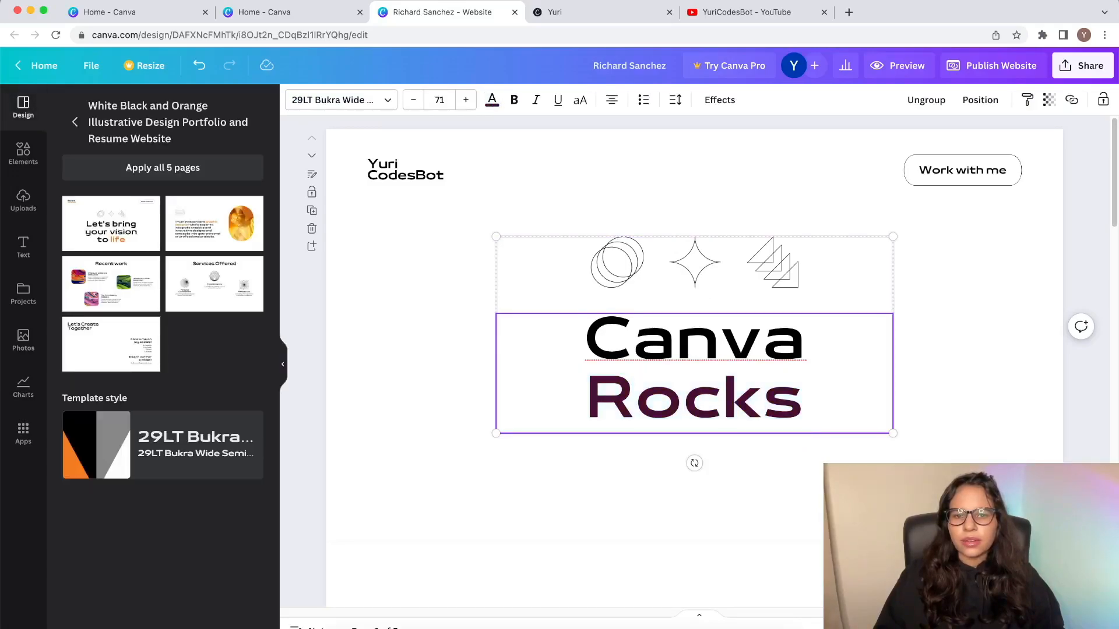
Step: Color the word "CodesBot" in the cover's header name dark indigo from the photo colors
click(405, 170)
double_click(406, 175)
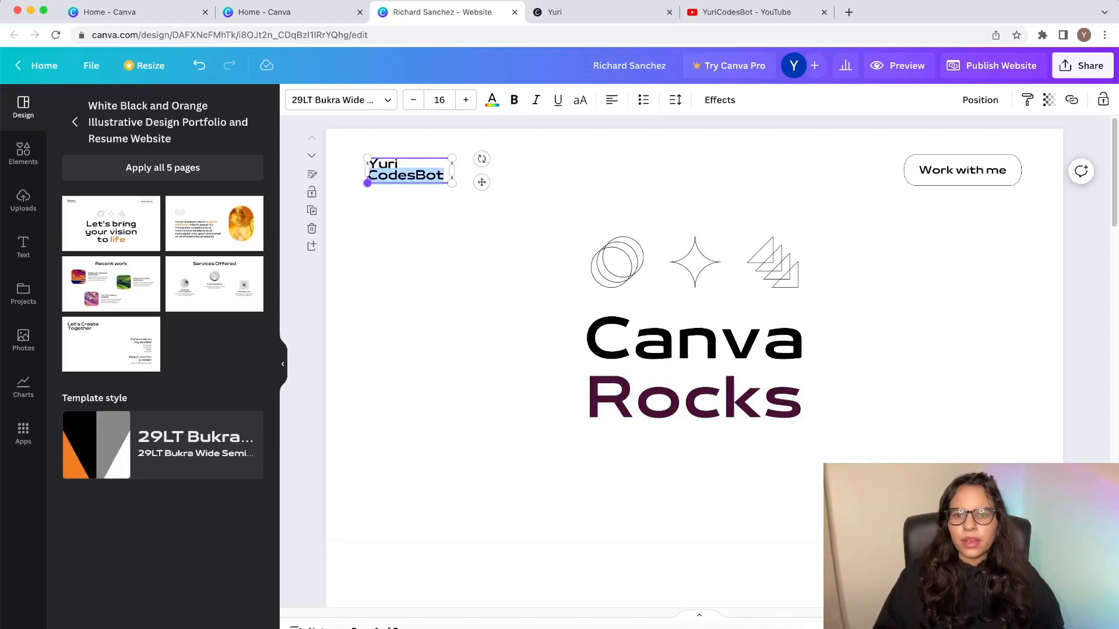
click(491, 100)
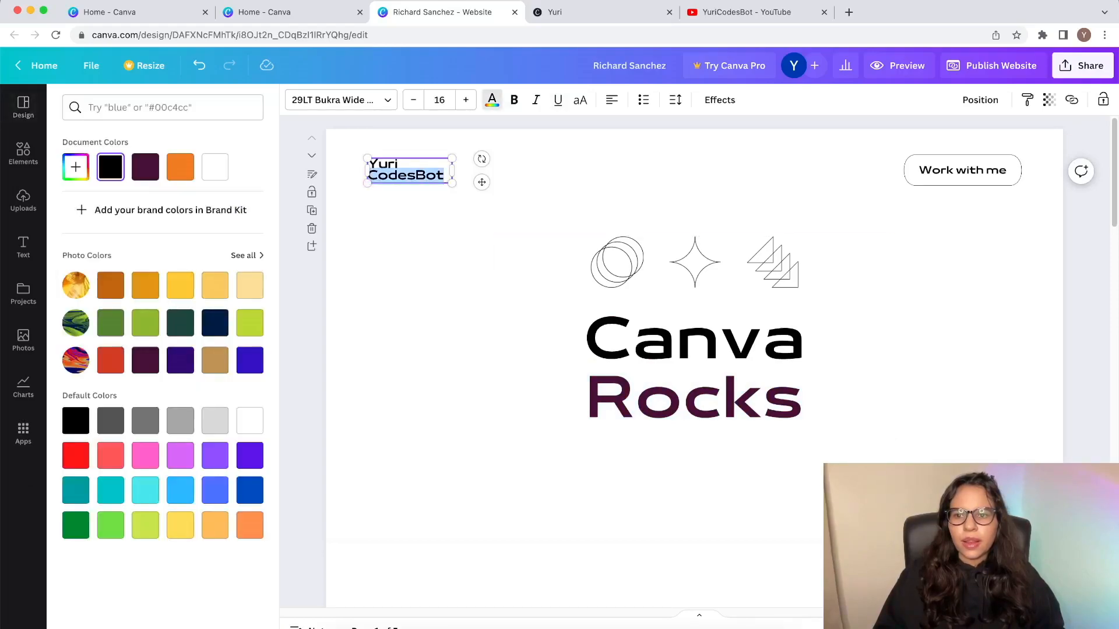
click(180, 360)
key(Escape)
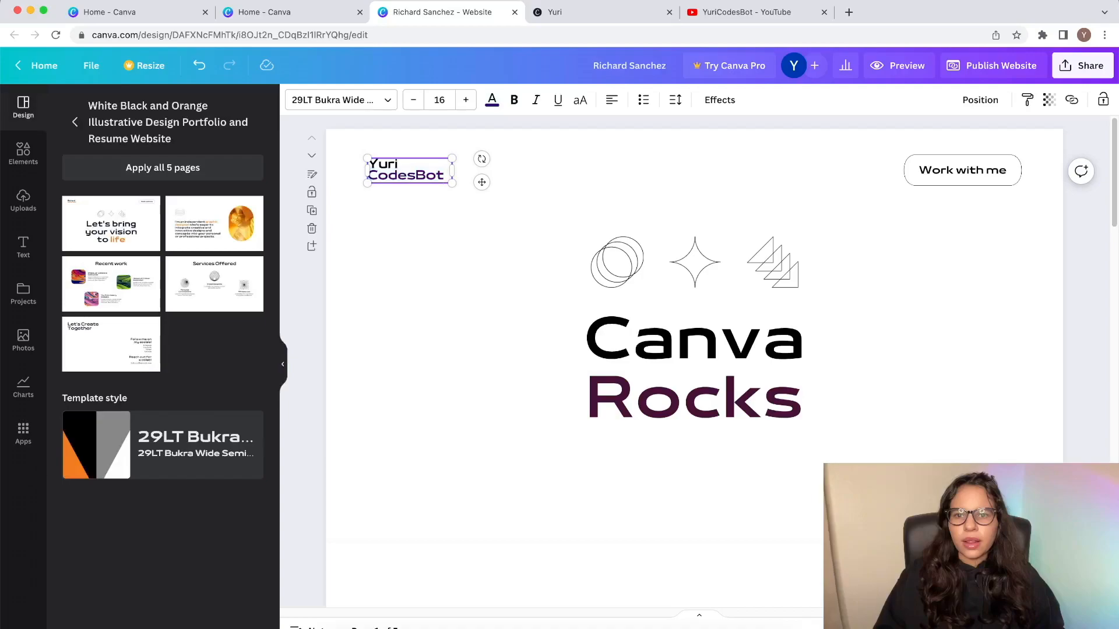
Step: Color the "Work with me" text on the cover the same dark indigo as "CodesBot"
click(963, 170)
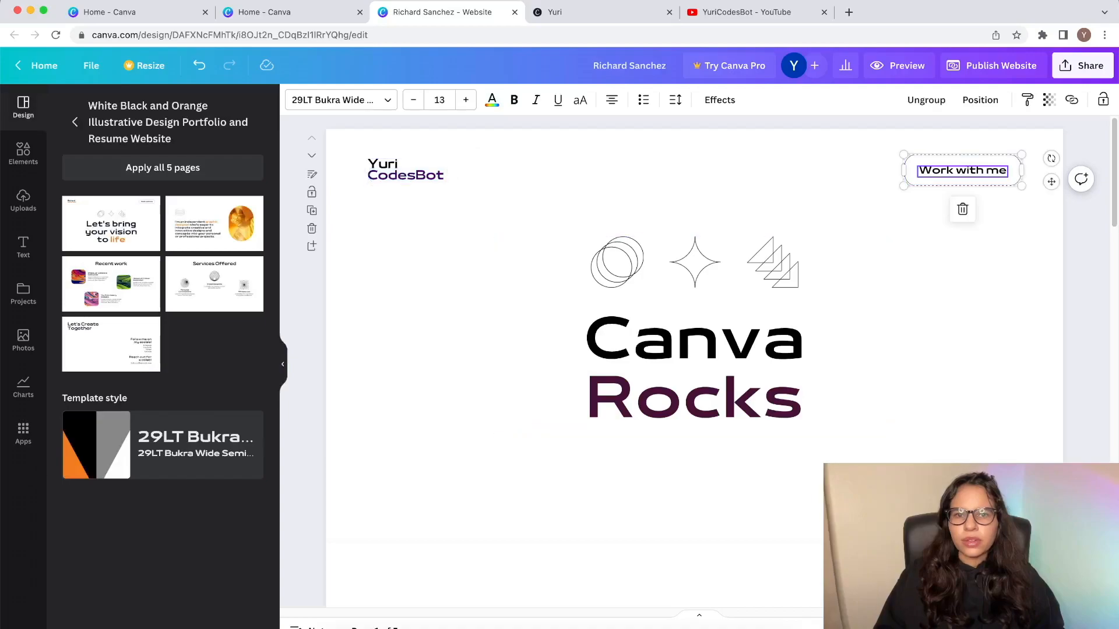
click(491, 100)
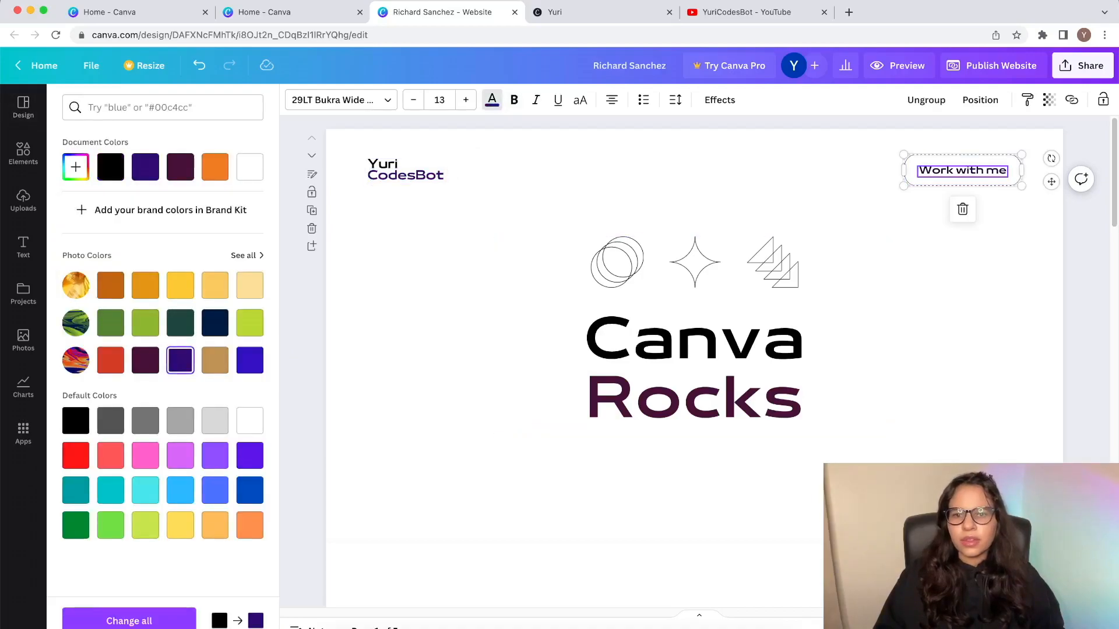
click(415, 317)
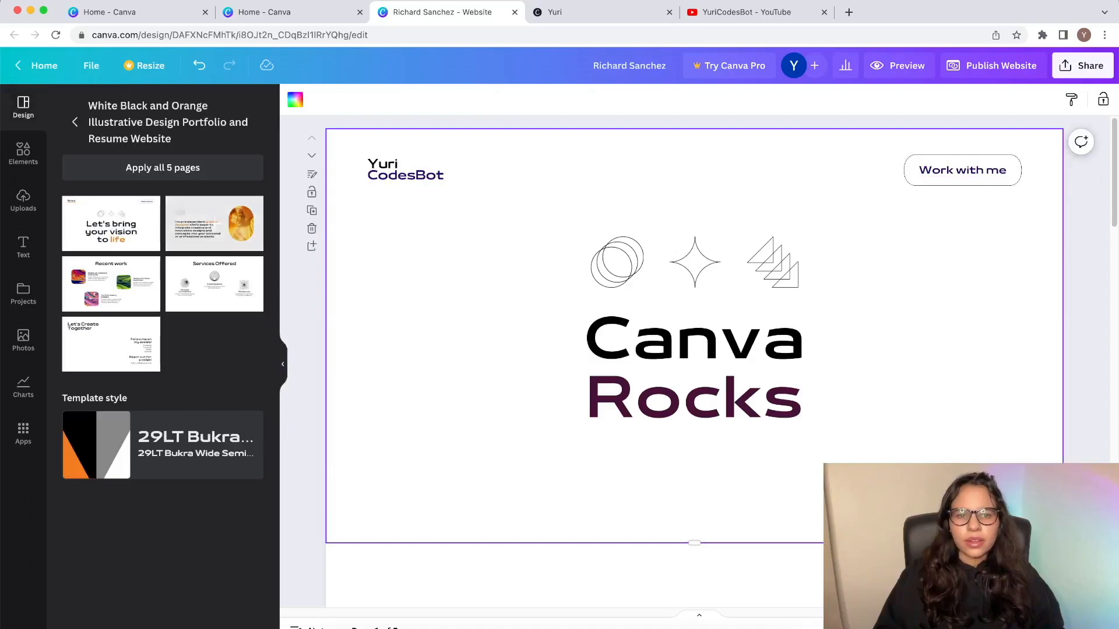
click(617, 262)
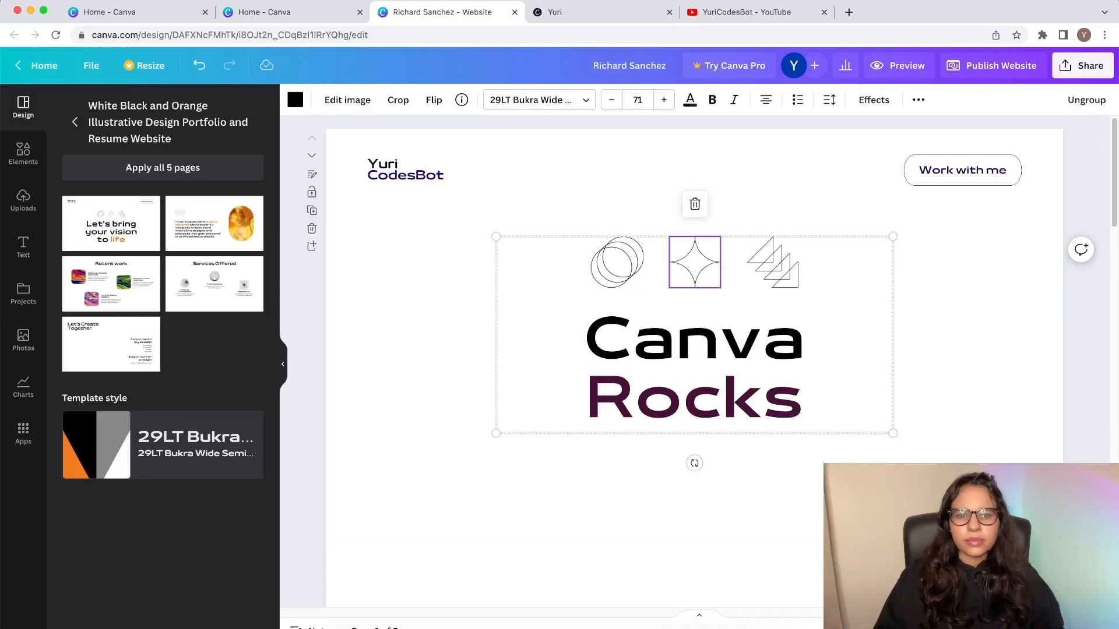
double_click(723, 401)
click(415, 326)
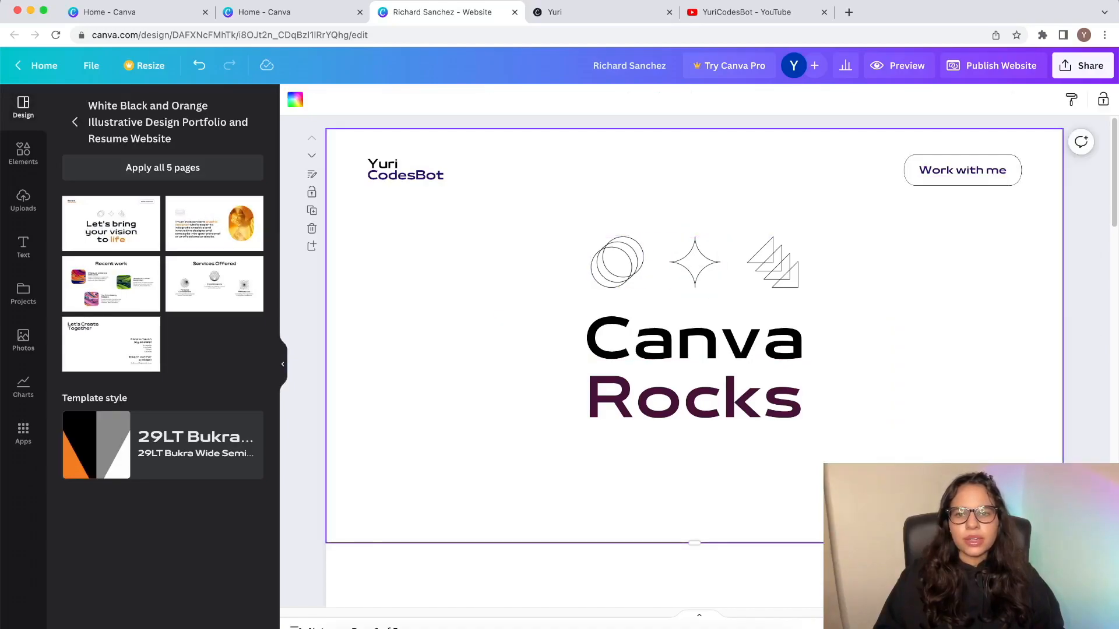
Step: Replace the oval portrait on the introduction page with a personal portrait photo
scroll(694, 332, down, 7)
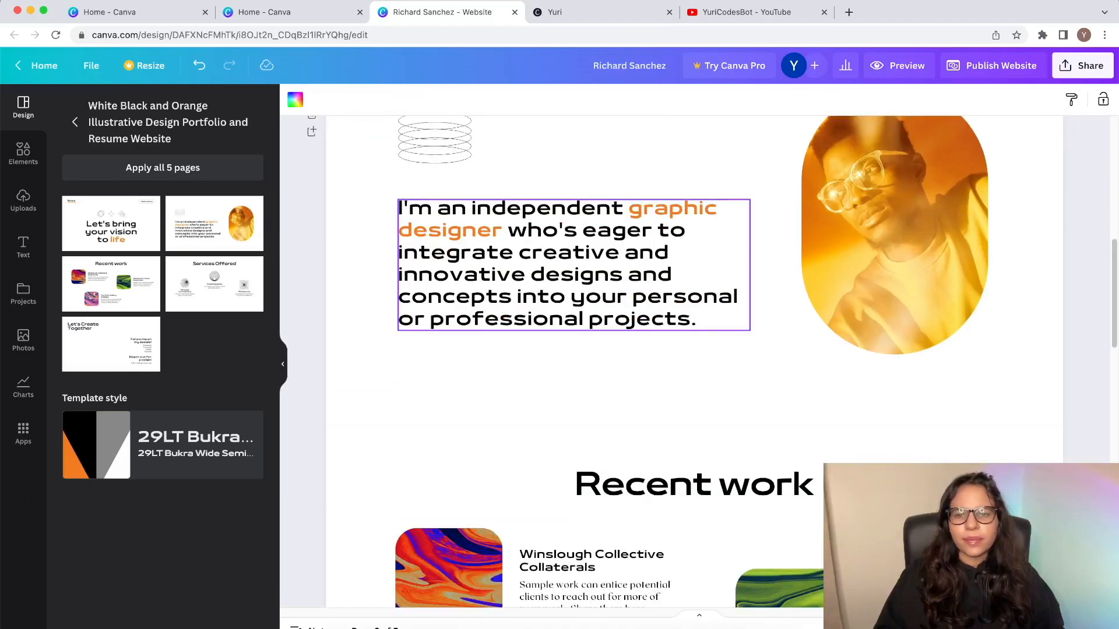
click(894, 334)
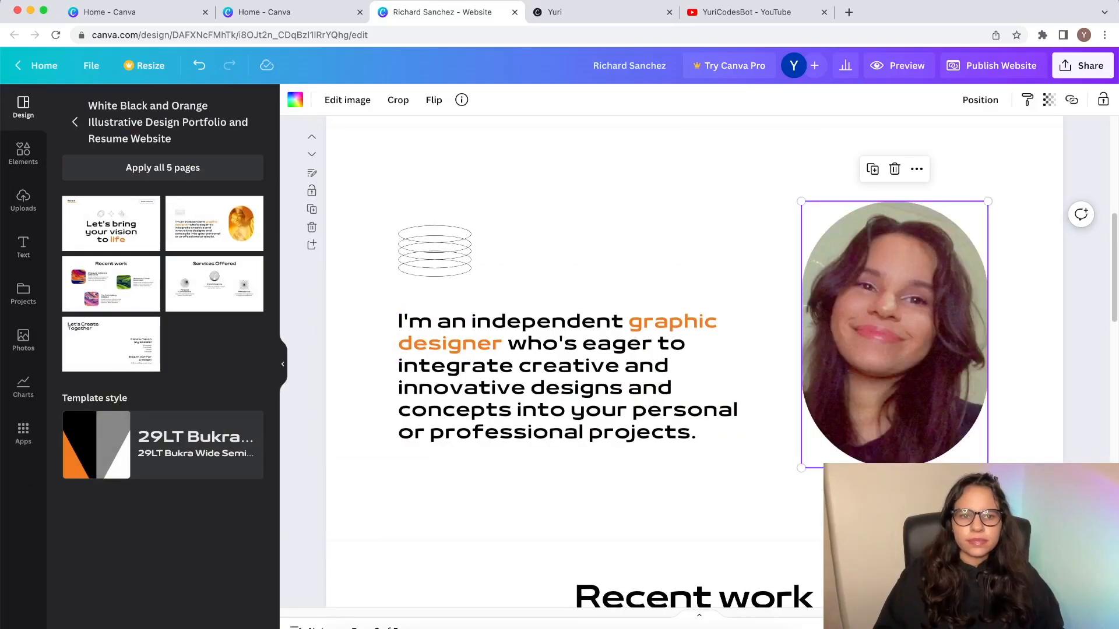
click(694, 297)
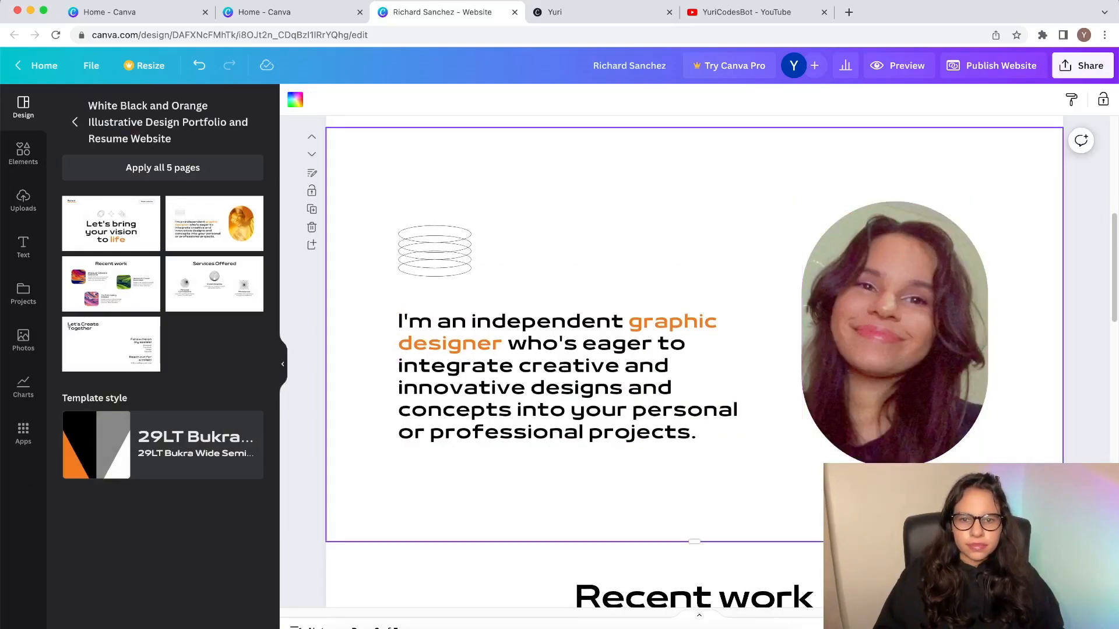
Step: Review the customized pages, comparing the cover, introduction, recent work and services sections
scroll(694, 324, down, 13)
scroll(695, 350, up, 6)
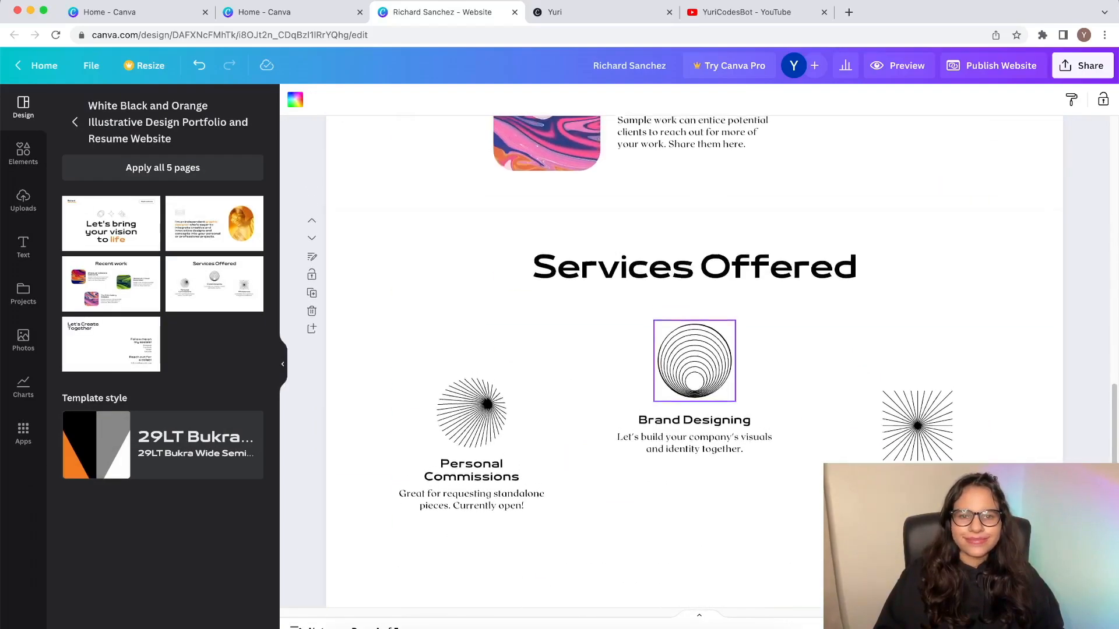
scroll(694, 350, up, 10)
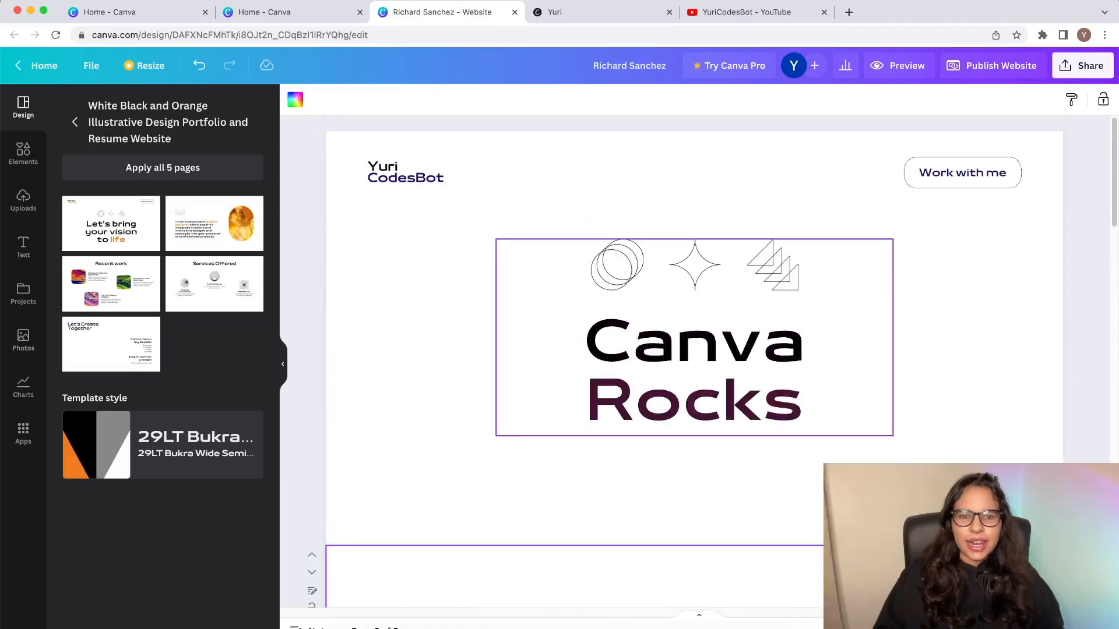
click(722, 402)
key(Escape)
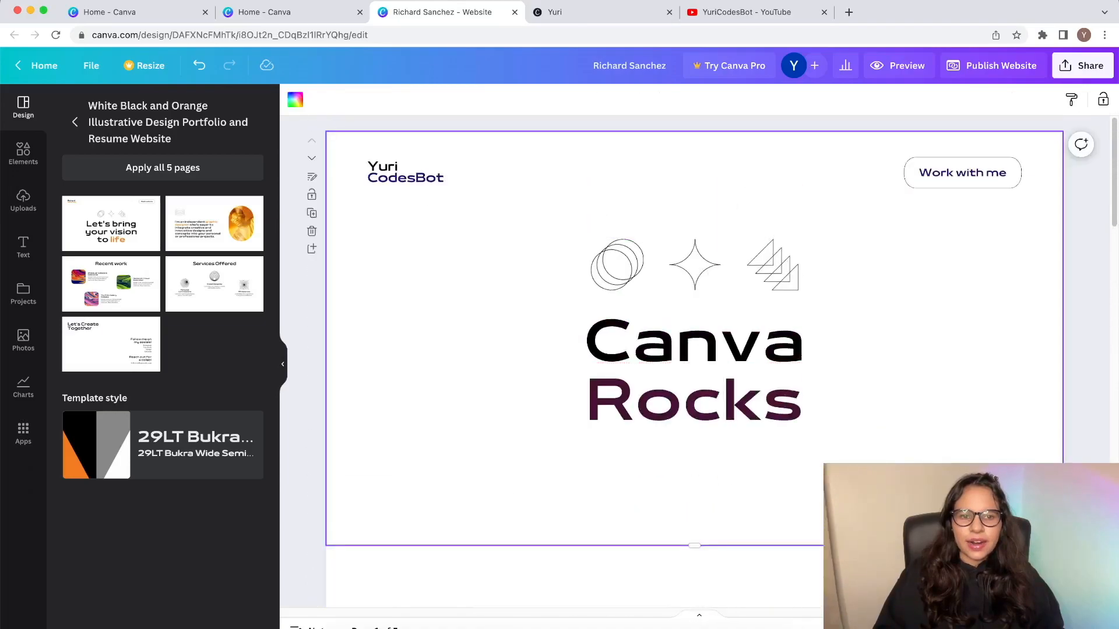
scroll(694, 350, down, 10)
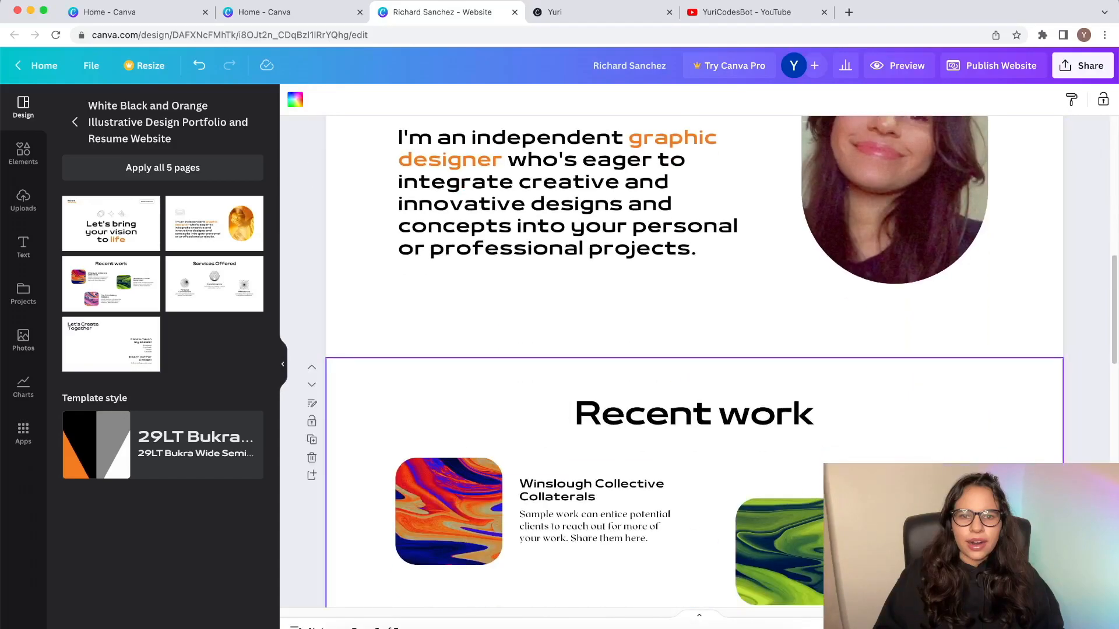
Step: Open the "I'm an independent graphic designer" paragraph on the introduction page for editing
scroll(695, 350, up, 3)
double_click(641, 368)
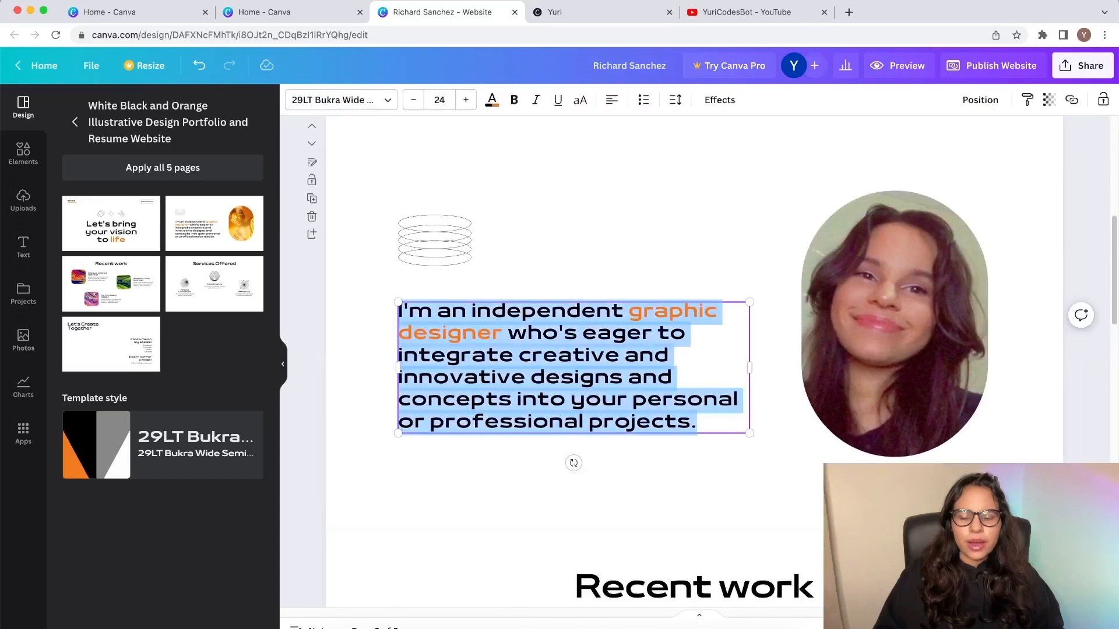
click(532, 356)
drag(471, 311, 732, 399)
click(732, 399)
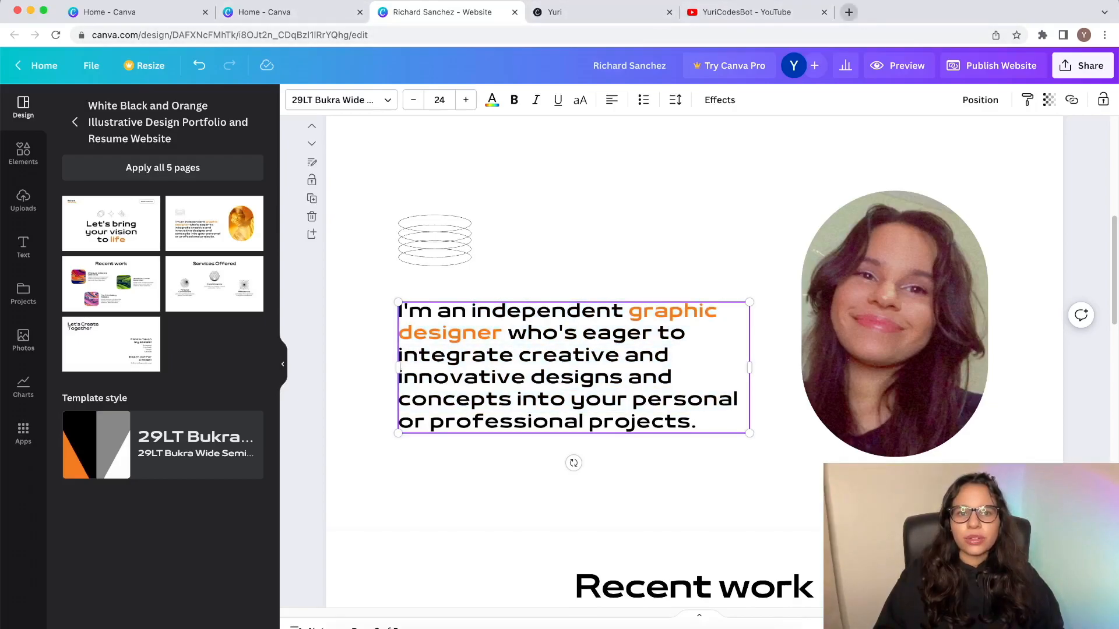
Step: Switch to Twitter in a new tab, open the own profile and follow its link to the Linktree page
click(848, 12)
text(t)
key(Return)
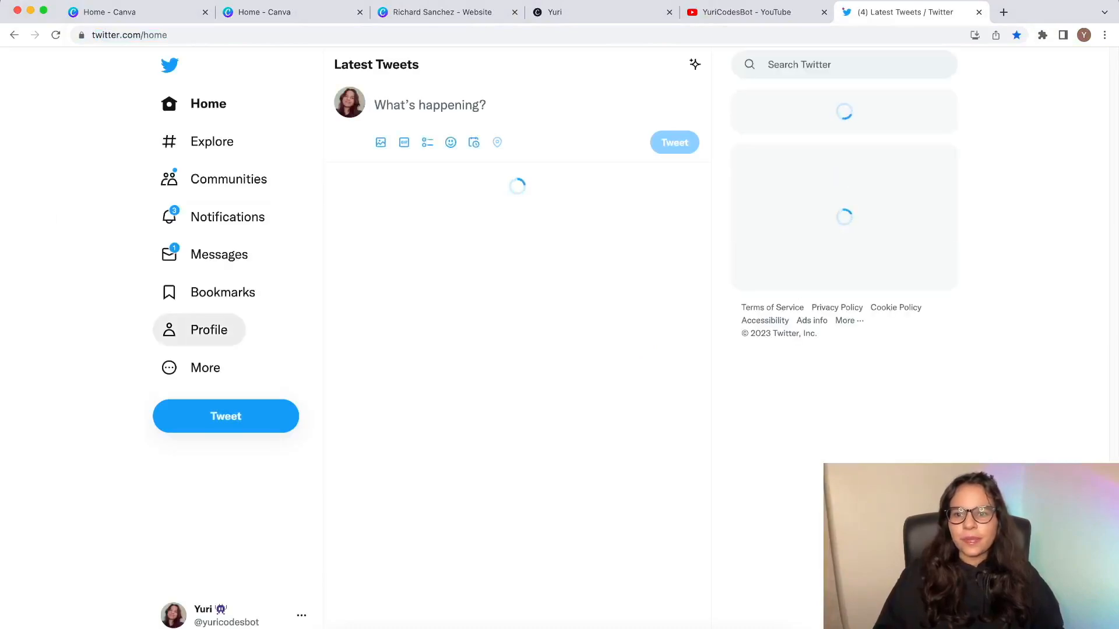
click(198, 330)
click(645, 342)
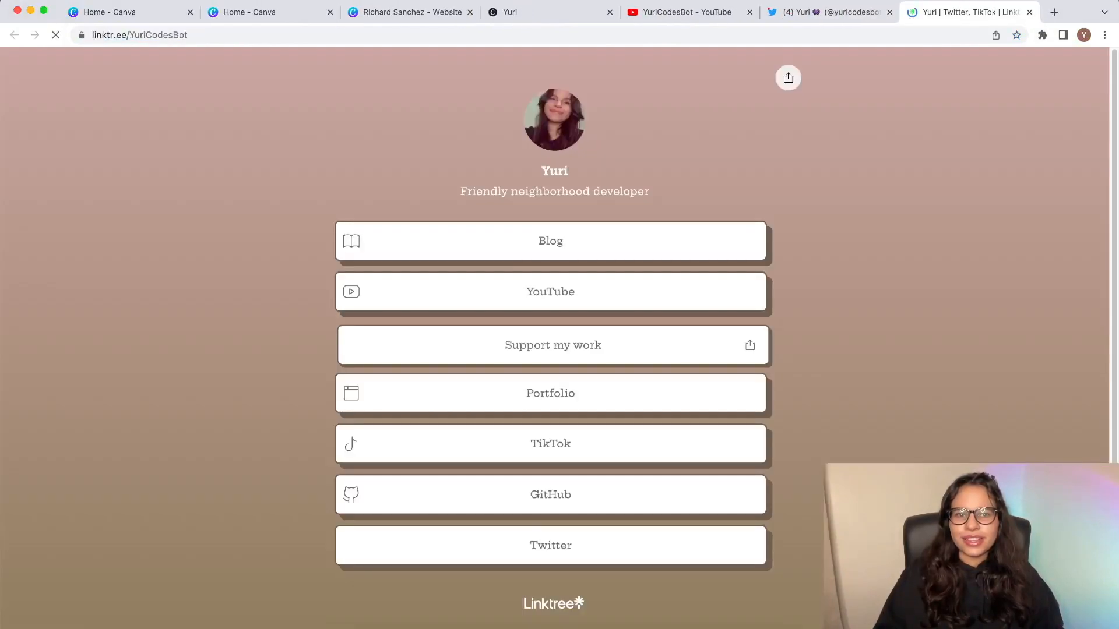
Step: Open the portfolio site from Linktree and copy its introduction text, from the greeting through "remote opportunities."
click(420, 393)
drag(279, 116, 494, 265)
right_click(527, 221)
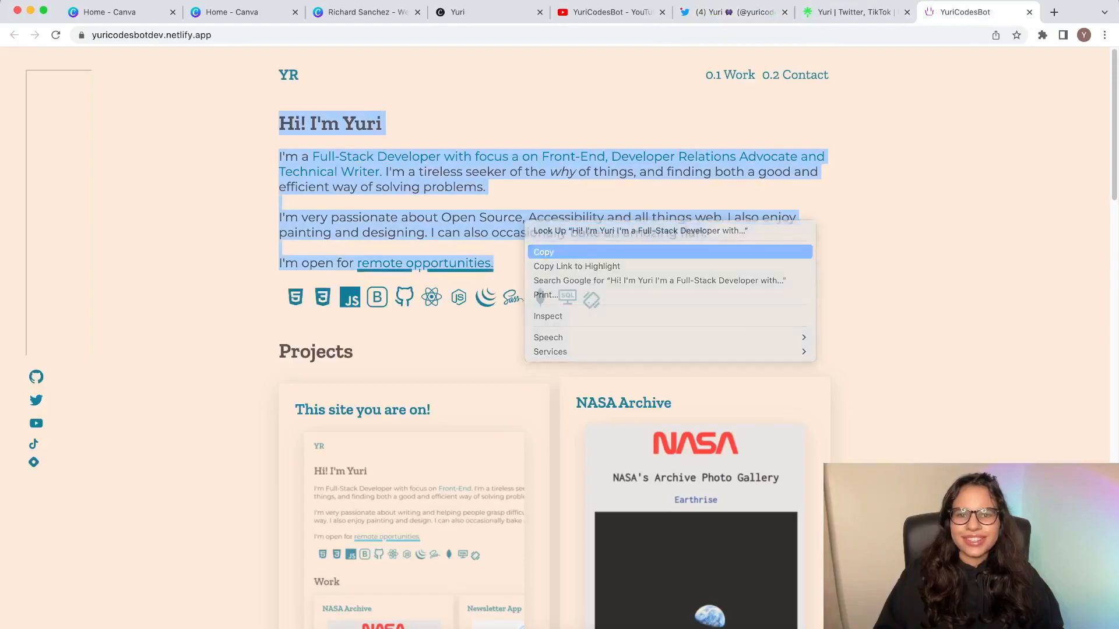
click(543, 251)
Step: Return to the Canva website design and replace the whole introduction paragraph with the copied bio
click(364, 12)
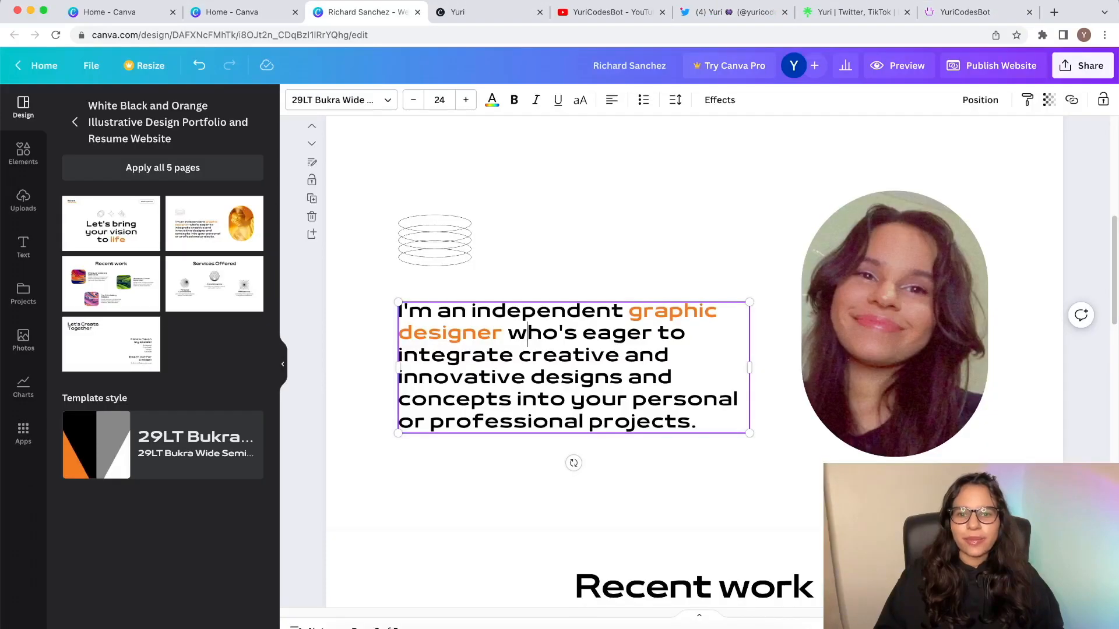
key(super+a)
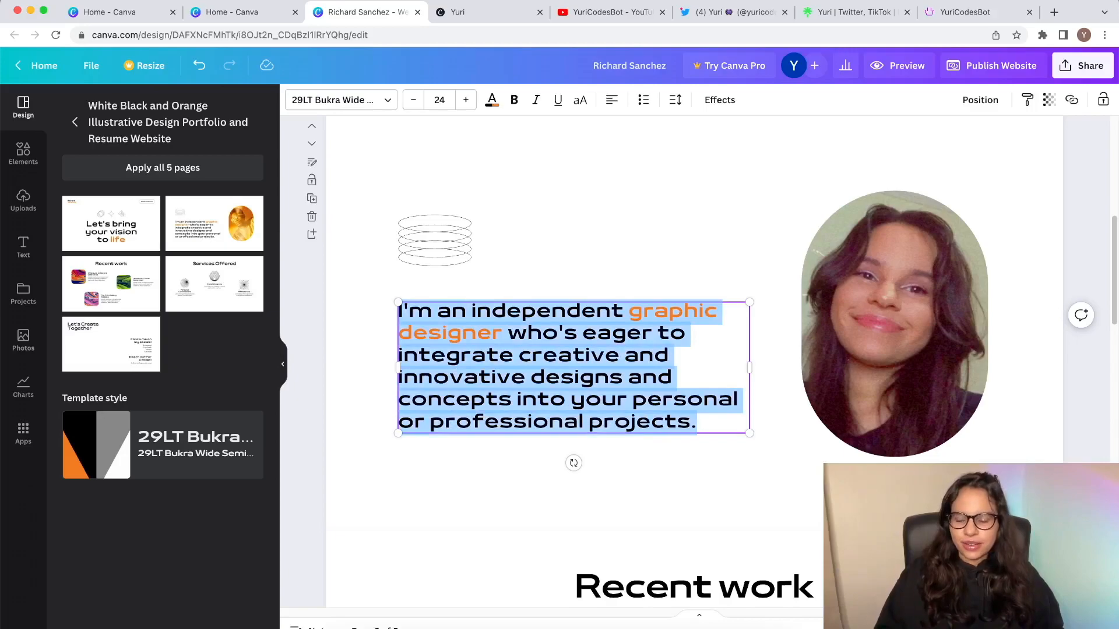
key(super+v)
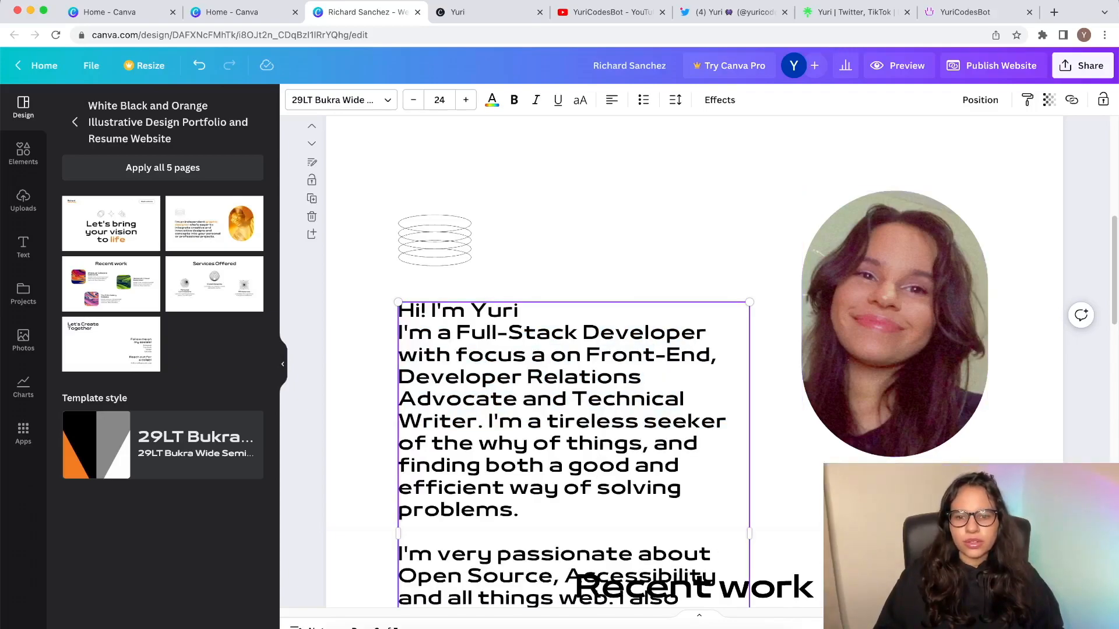
Step: Delete the sentence about being a tireless seeker of the why of things, which follows "Technical Writer." in the bio
key(shift+Down)
key(shift+Down)
key(shift+Down)
key(shift+Down)
key(shift+Down)
key(BackSpace)
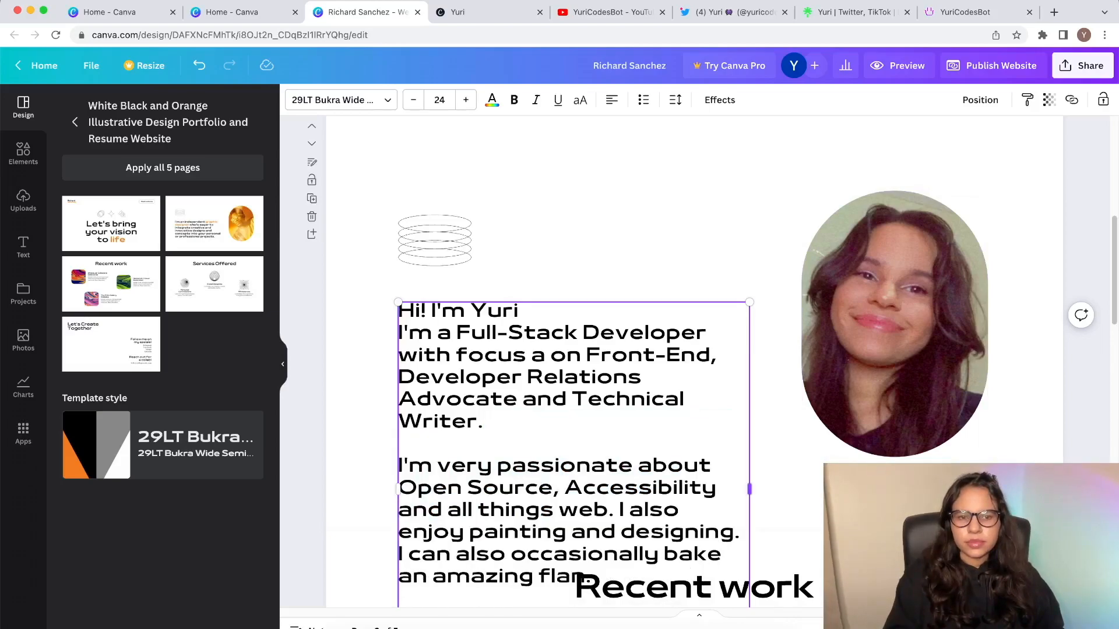
Step: Widen the bio text box toward the portrait and delete everything after "bake an amazing flan."
drag(750, 489, 810, 490)
drag(402, 554, 606, 598)
key(BackSpace)
Step: Move the stacked-rings graphic and the bio text box up and slightly outward on the introduction page
drag(434, 240, 404, 184)
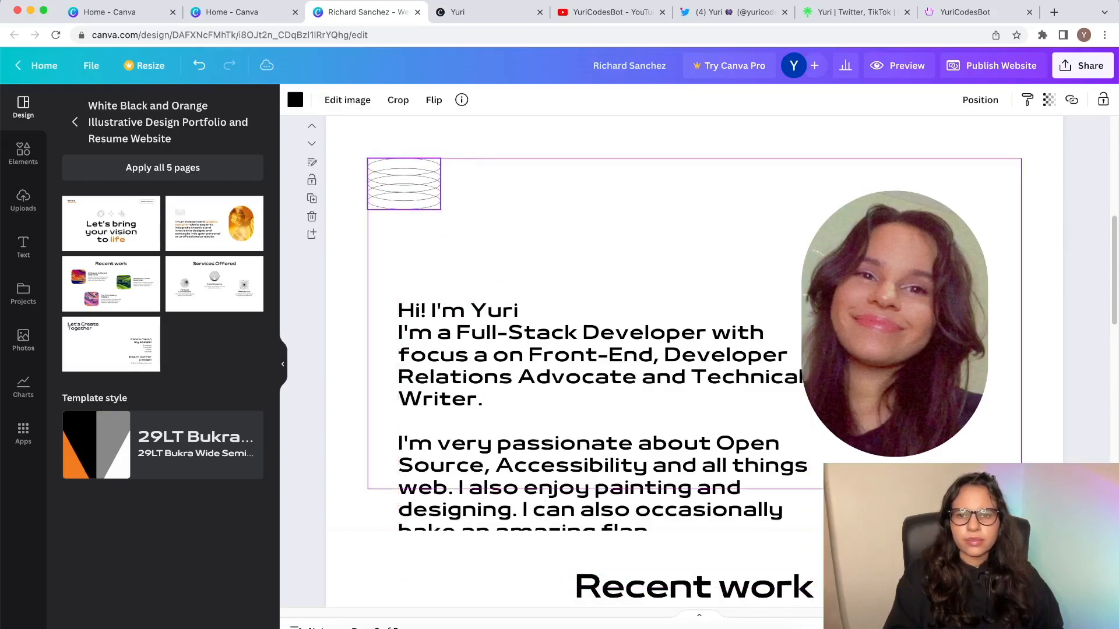
drag(583, 408, 559, 332)
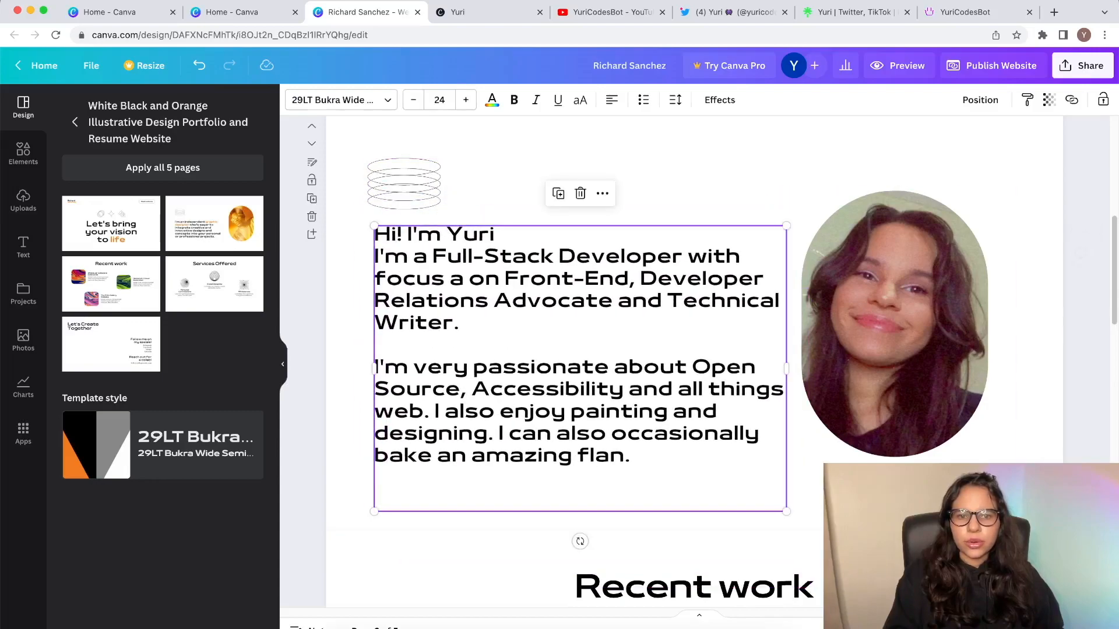
click(512, 175)
Step: Color the stacked-rings graphic dark maroon from the document colors
click(404, 184)
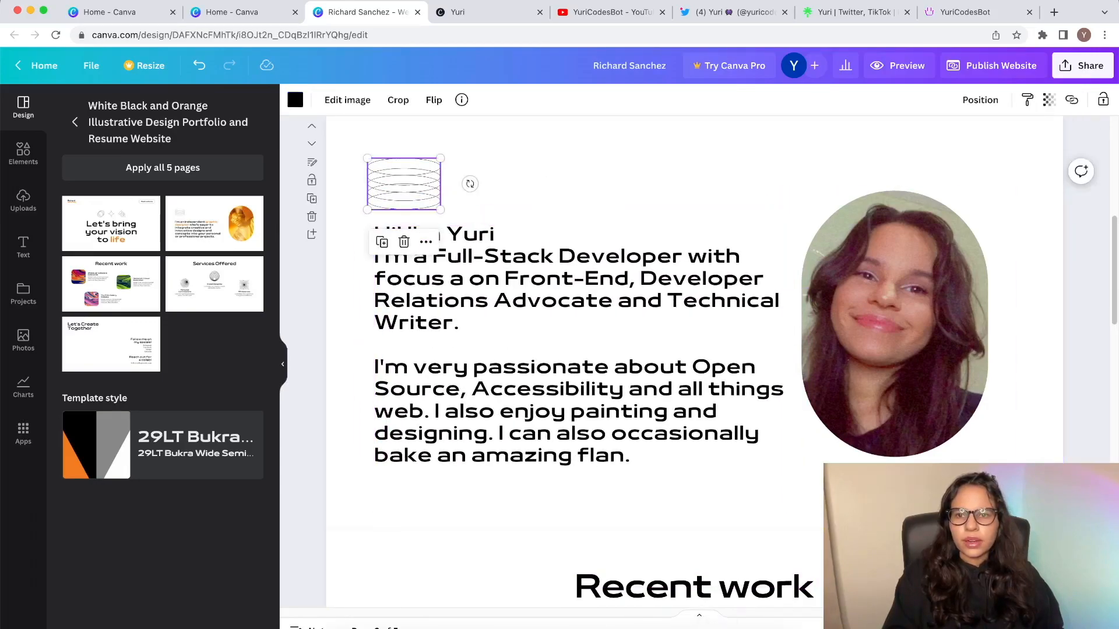
click(295, 100)
click(178, 167)
Step: Color "Full-Stack Developer" in the bio dark indigo from the document colors
click(580, 367)
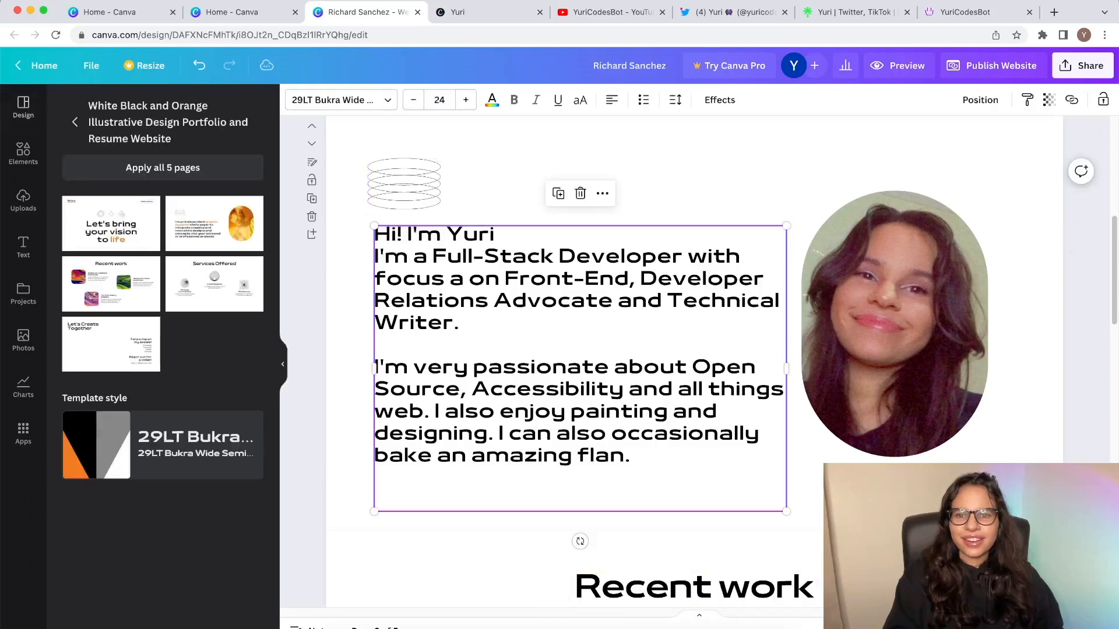
click(574, 278)
drag(428, 257, 683, 257)
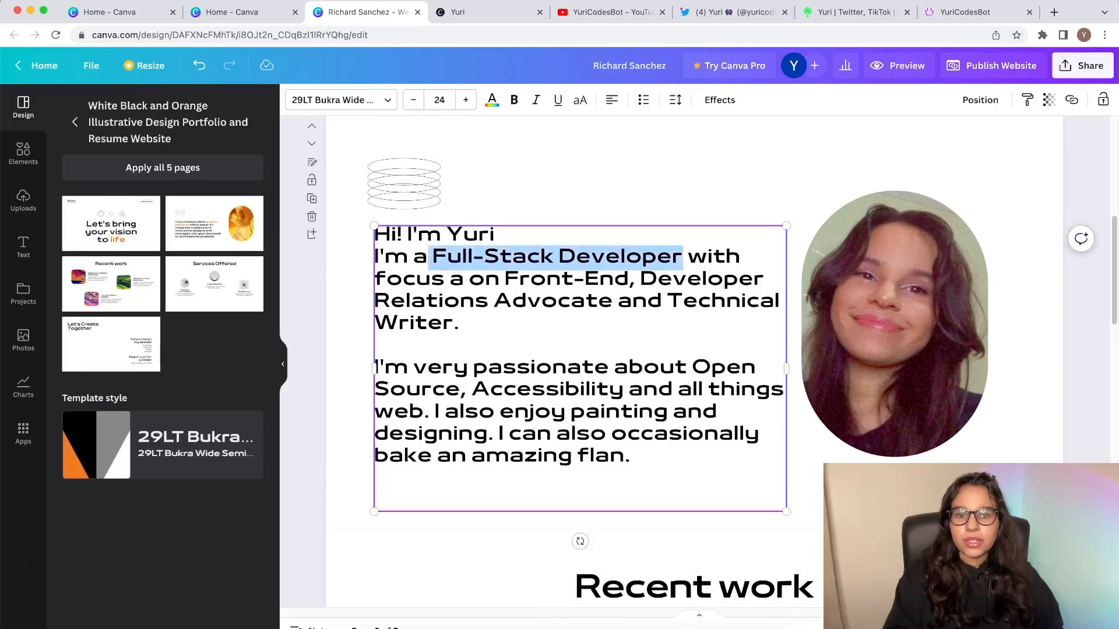
click(492, 100)
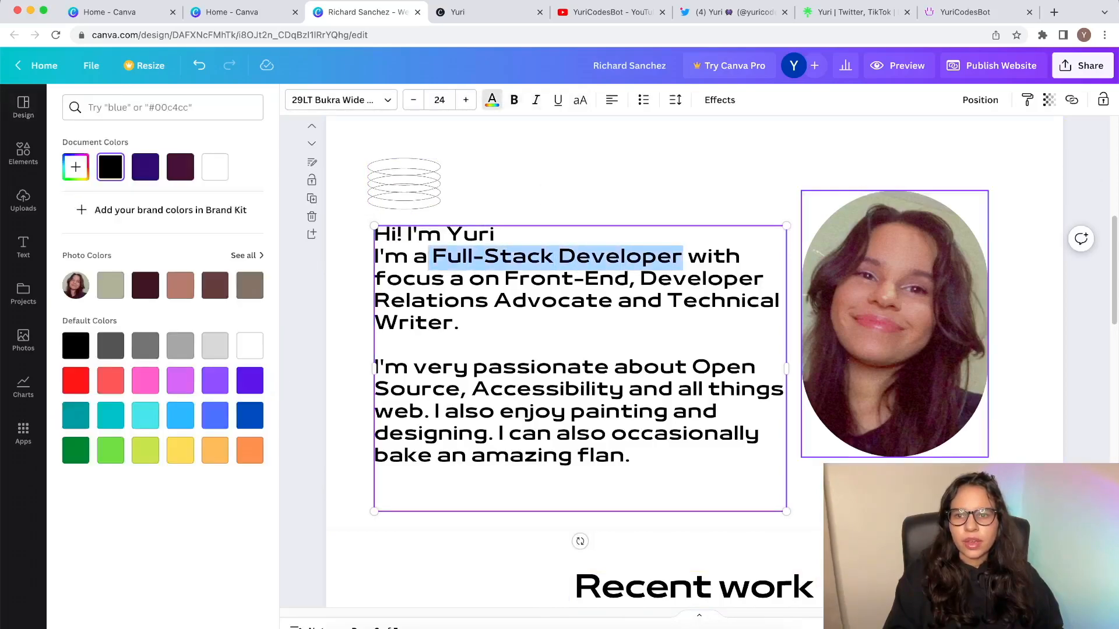
click(145, 166)
Step: Color "Front-End, Developer Relations Advocate and Technical Writer." in the bio the same dark indigo
drag(504, 278, 460, 324)
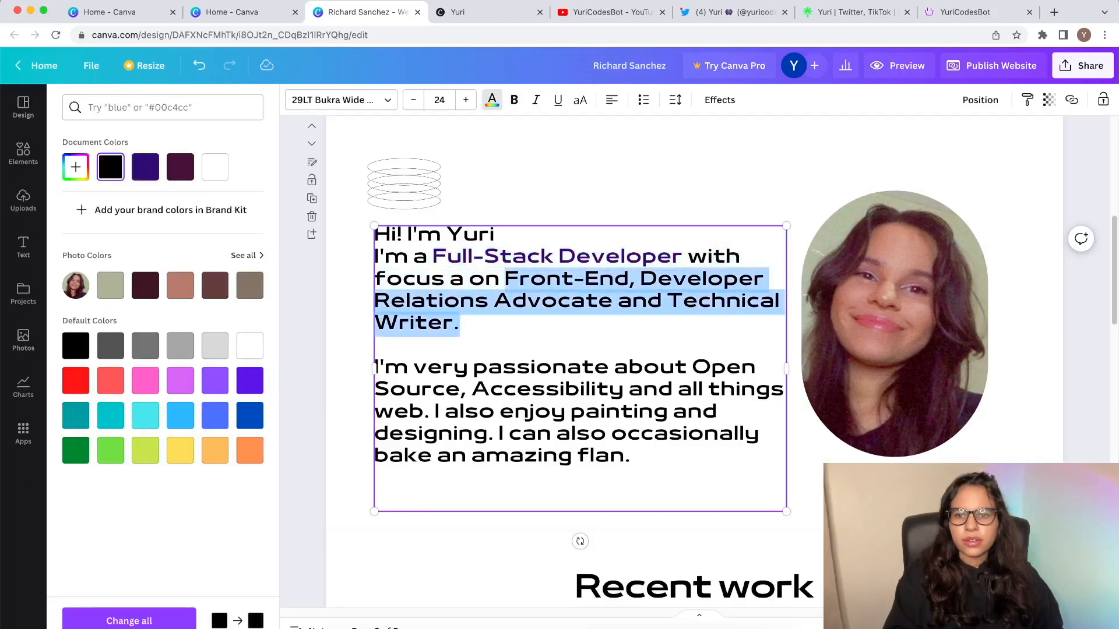
click(145, 167)
click(459, 324)
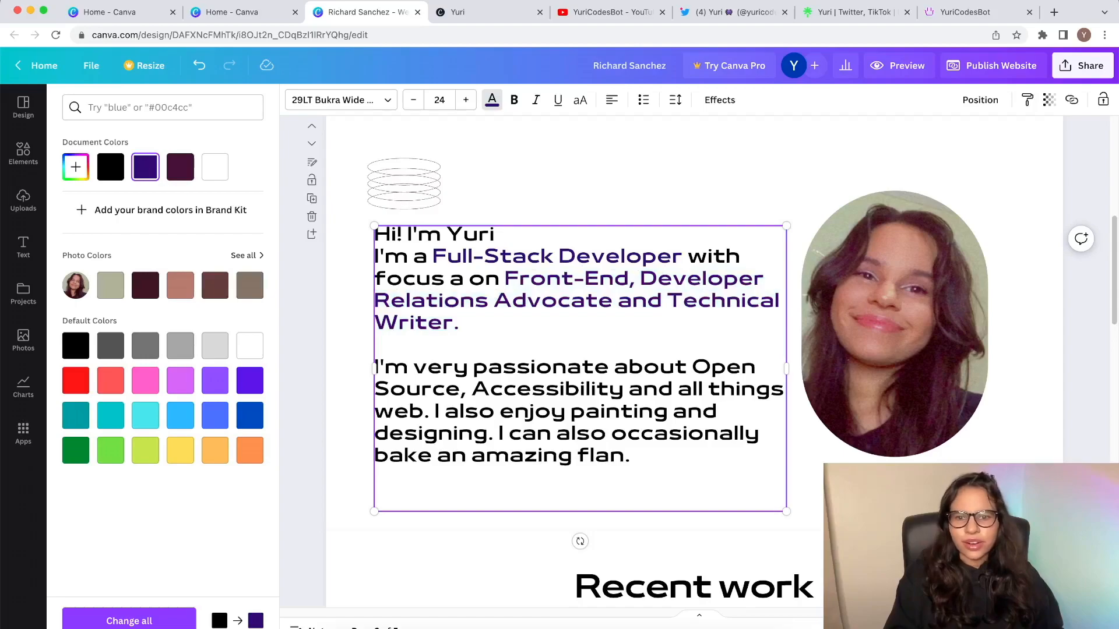
Step: Color "Open Source, Accessibility" in the bio's second paragraph dark indigo and finish editing the text
click(692, 367)
drag(692, 366, 628, 390)
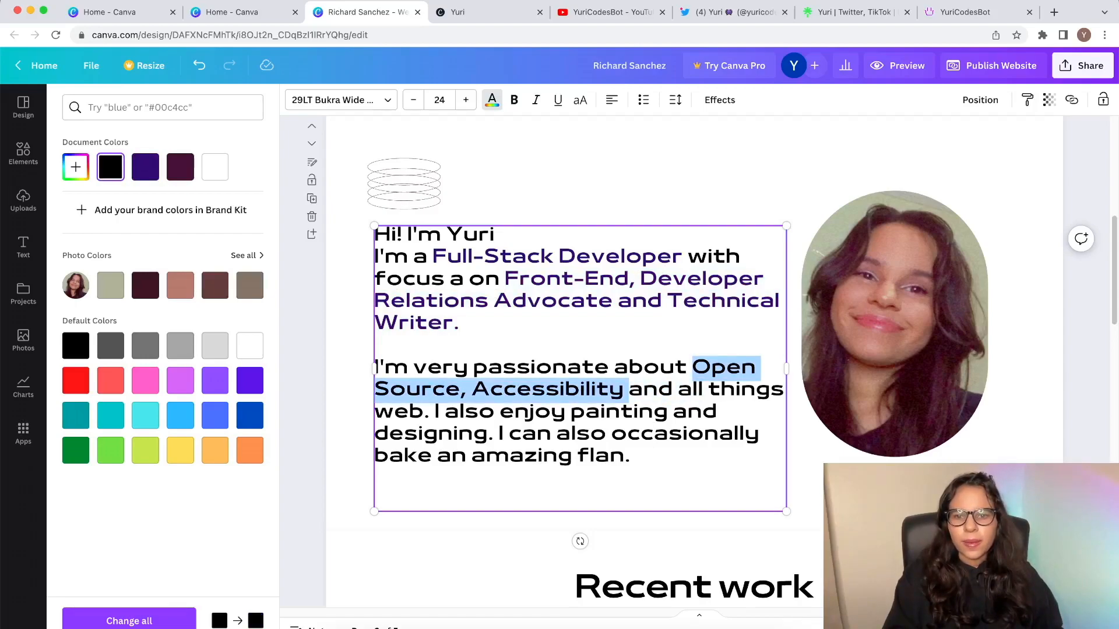
click(145, 167)
click(567, 366)
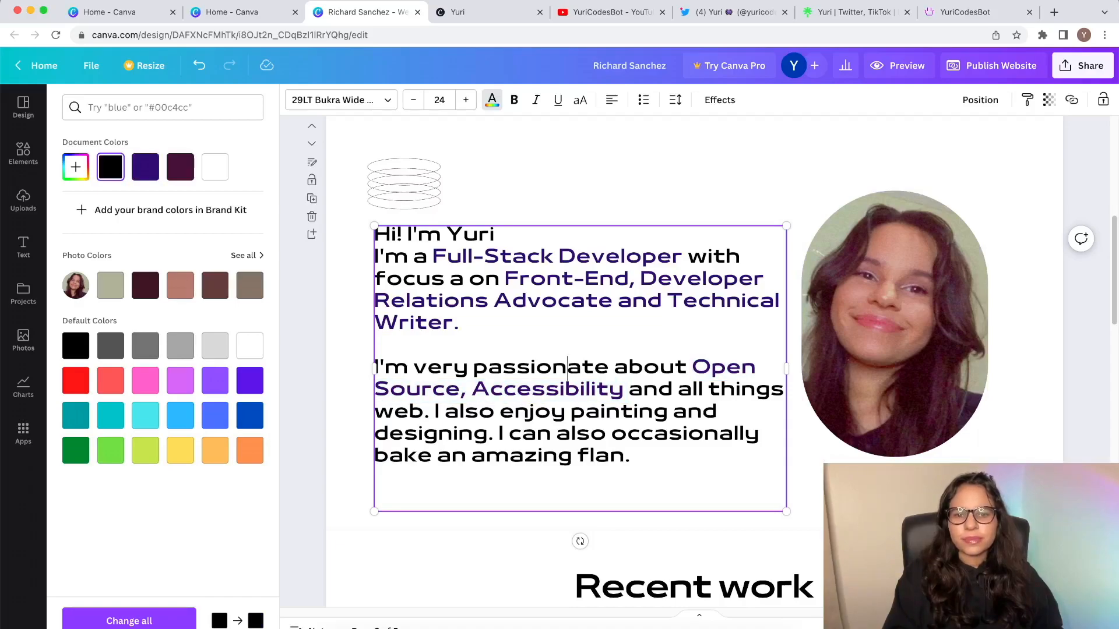
key(Escape)
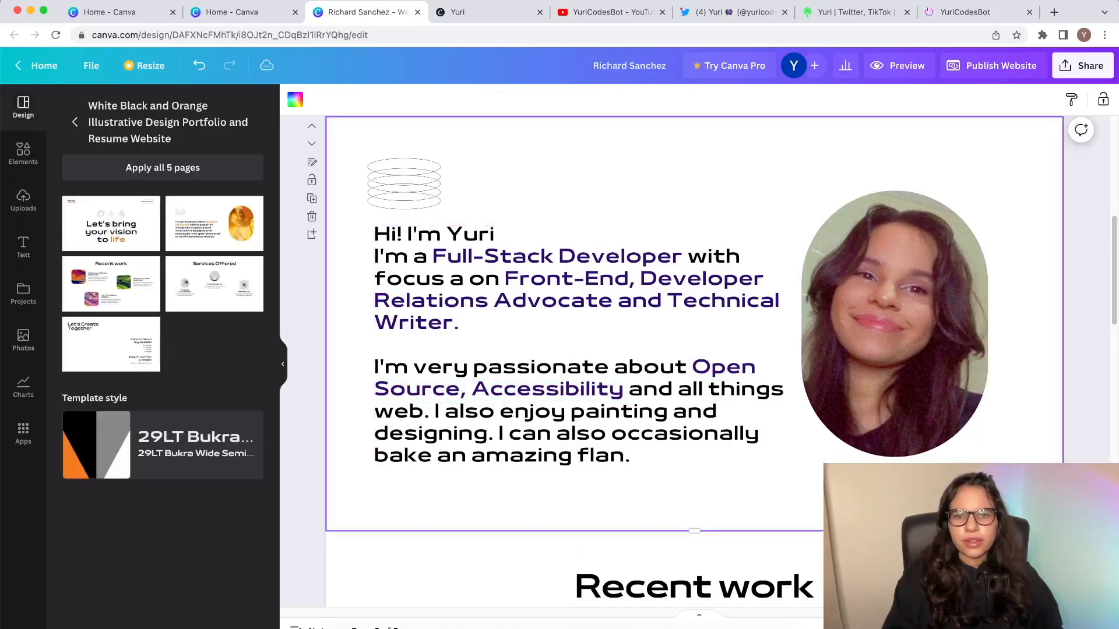
Step: Insert a blank line between the greeting and the first paragraph of the bio
click(494, 234)
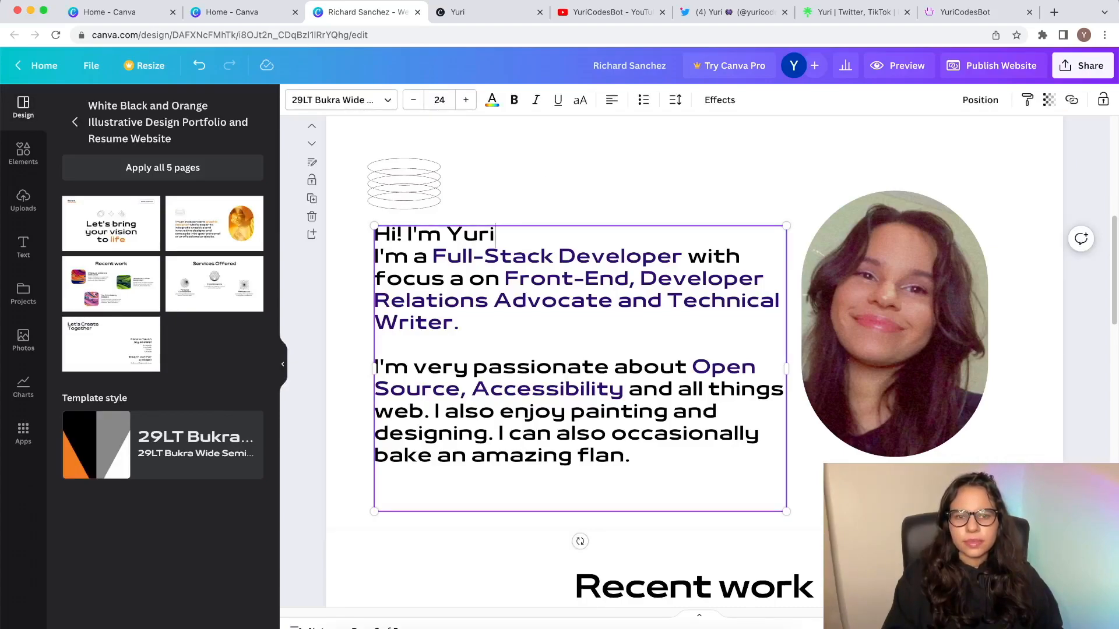
key(Return)
click(545, 212)
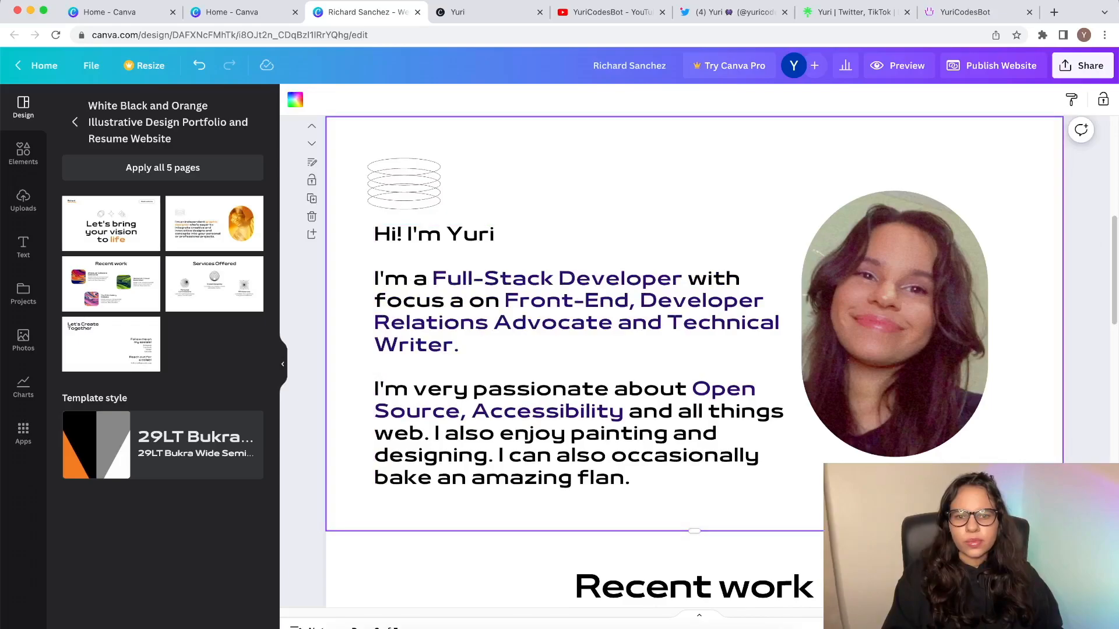
Step: Replace the Winslough Collective Collaterals picture with the wooden-desk laptop photo and the Heiman Art Cover Illustration picture with the laptop video-call photo
scroll(693, 362, up, 5)
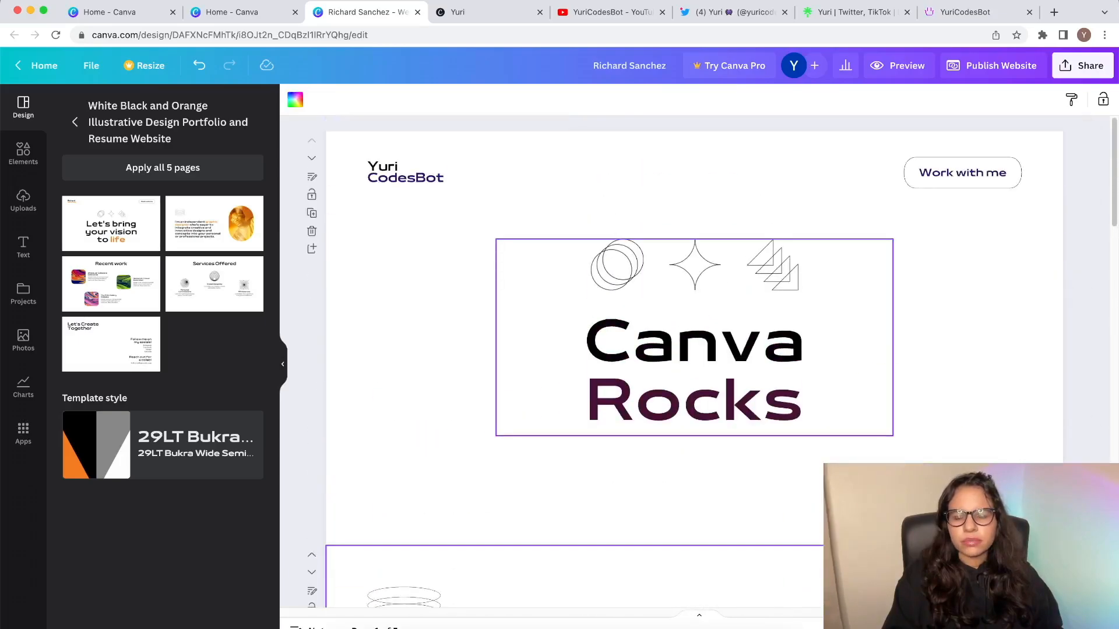
scroll(693, 362, down, 10)
scroll(693, 361, up, 5)
scroll(693, 361, down, 3)
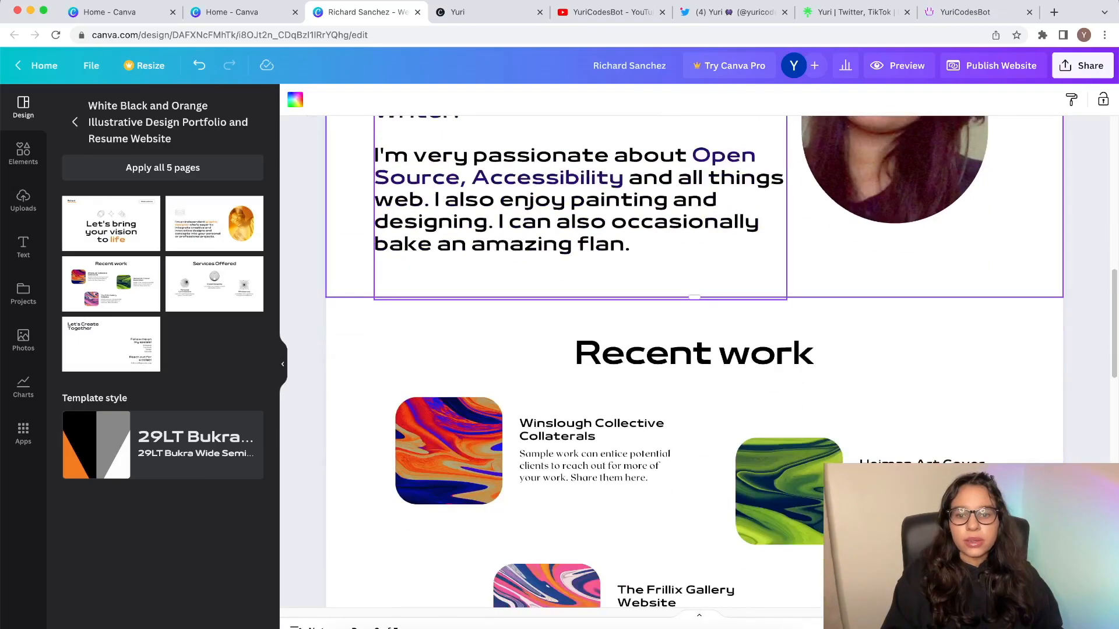
scroll(694, 361, down, 3)
click(448, 301)
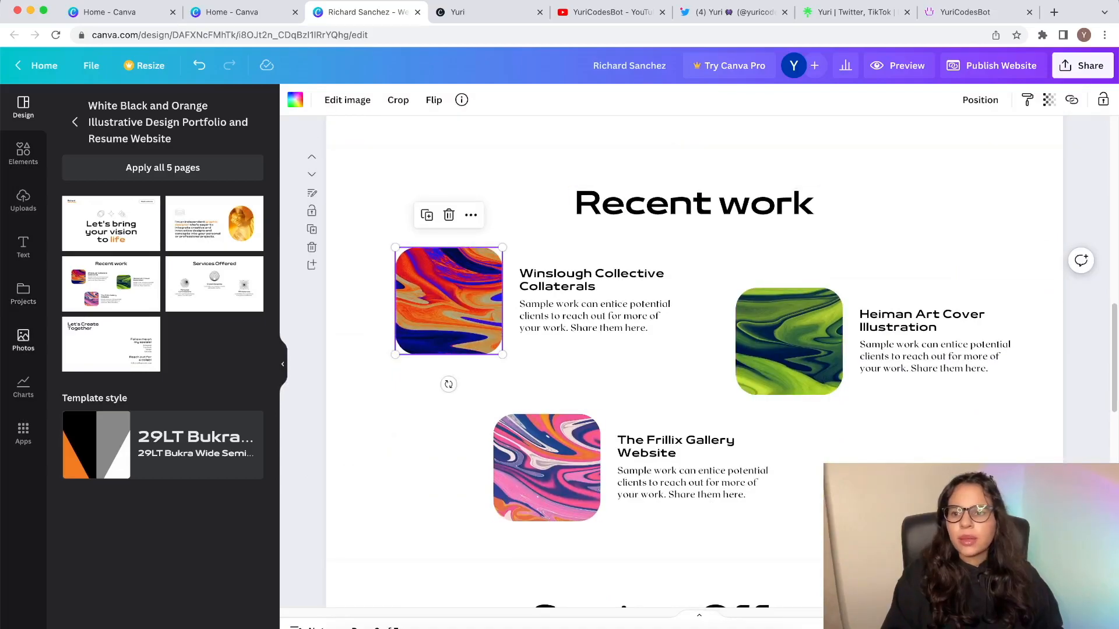
click(23, 340)
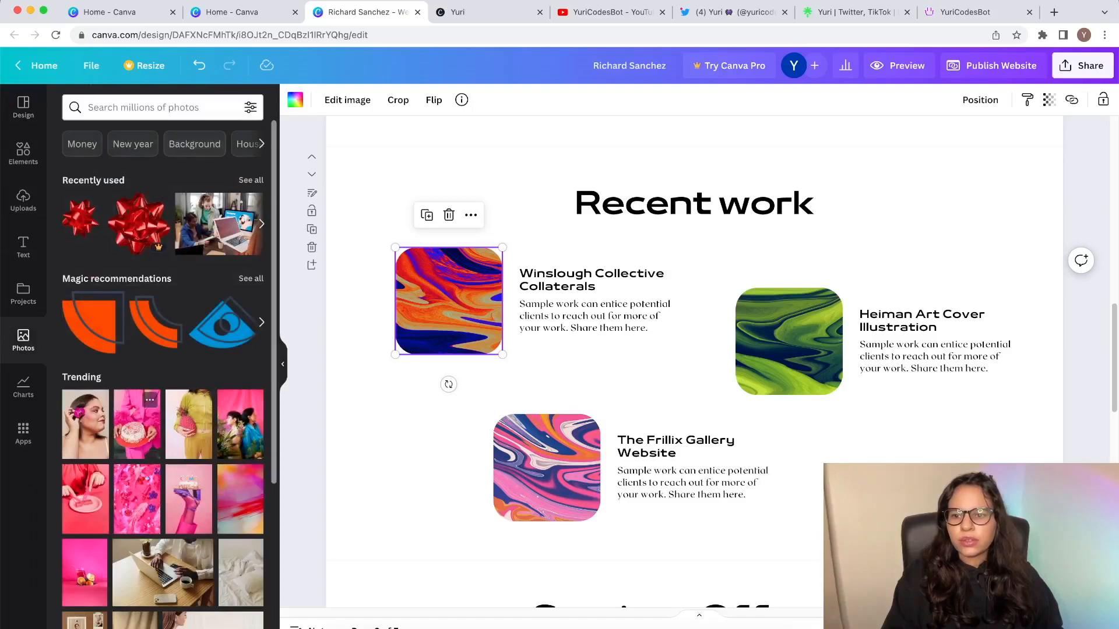
scroll(140, 414, down, 5)
drag(140, 408, 449, 309)
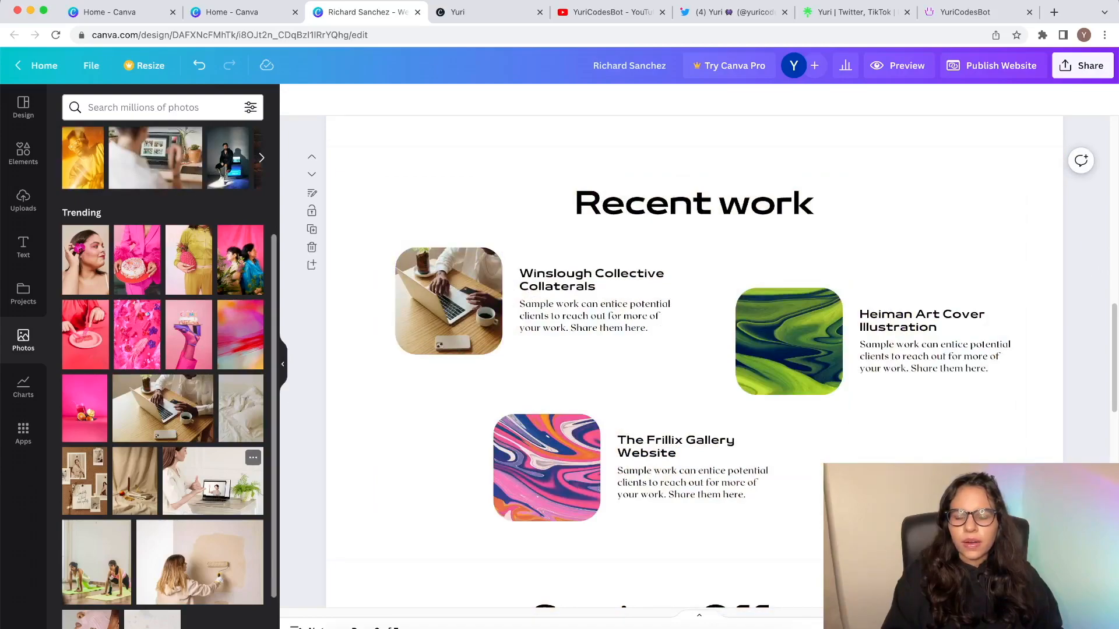
drag(212, 481, 789, 344)
Step: Browse the trending photos for a replacement for the picture beside The Frillix Gallery Website
scroll(93, 408, down, 10)
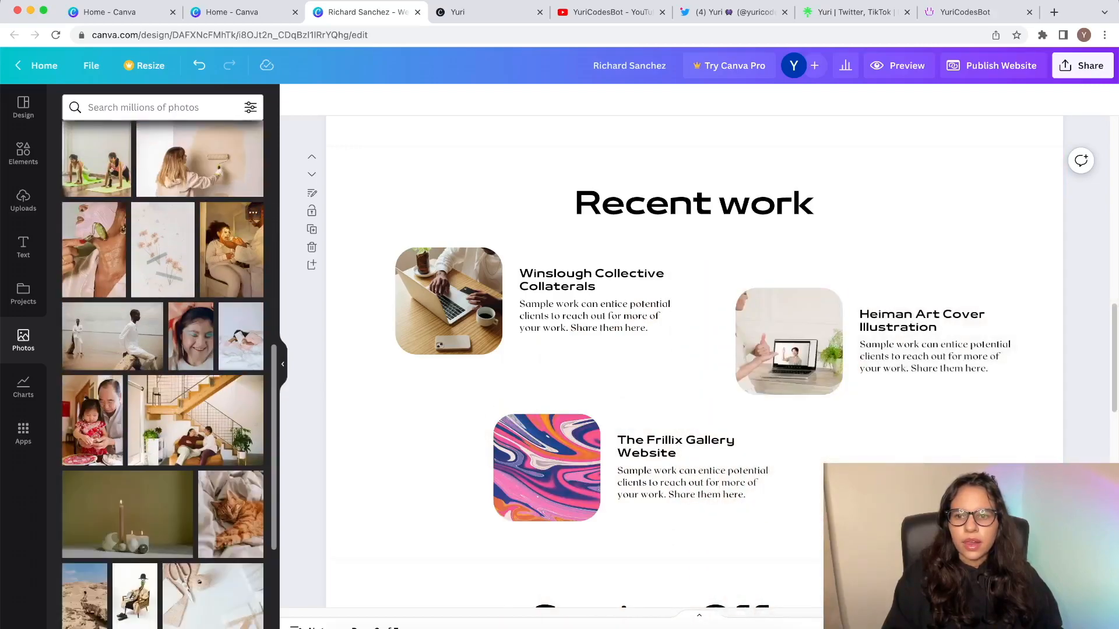
scroll(93, 362, down, 2)
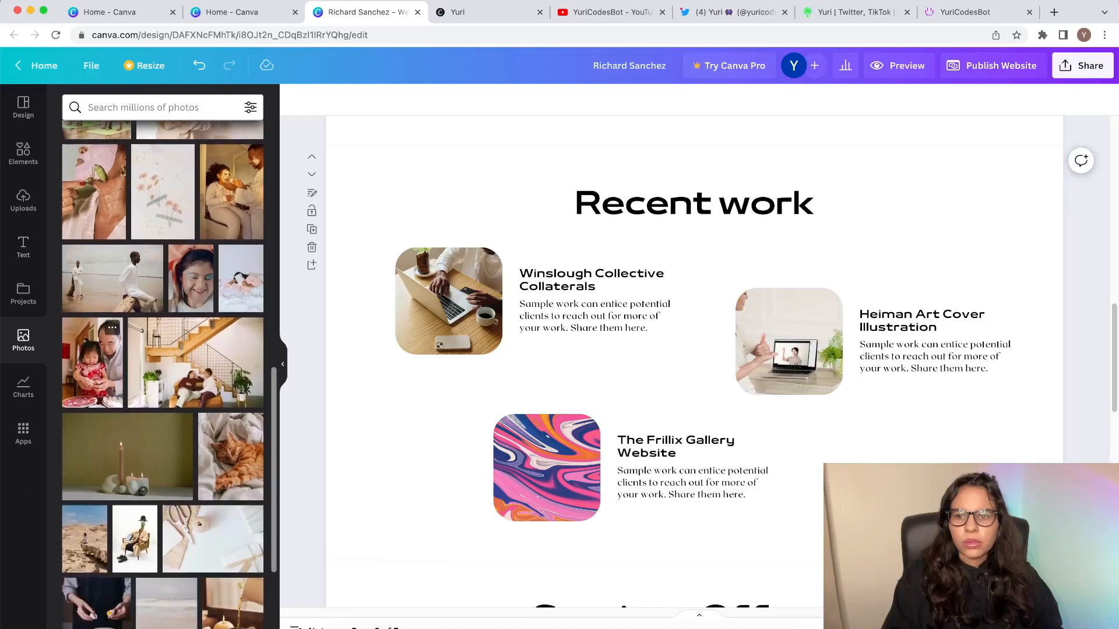
scroll(230, 373, down, 3)
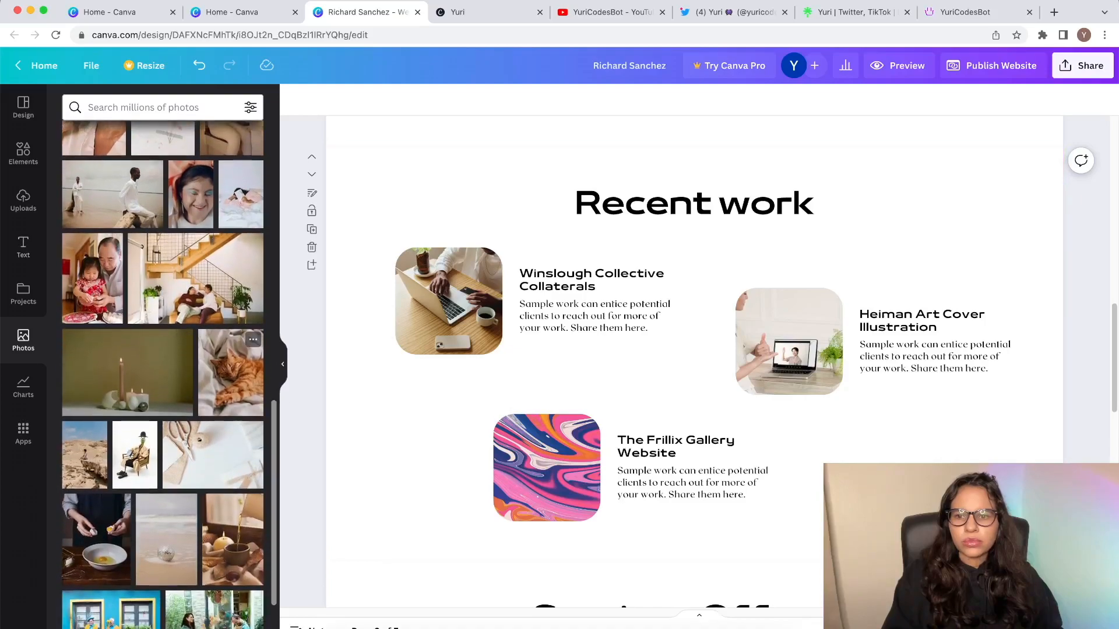
scroll(231, 373, down, 7)
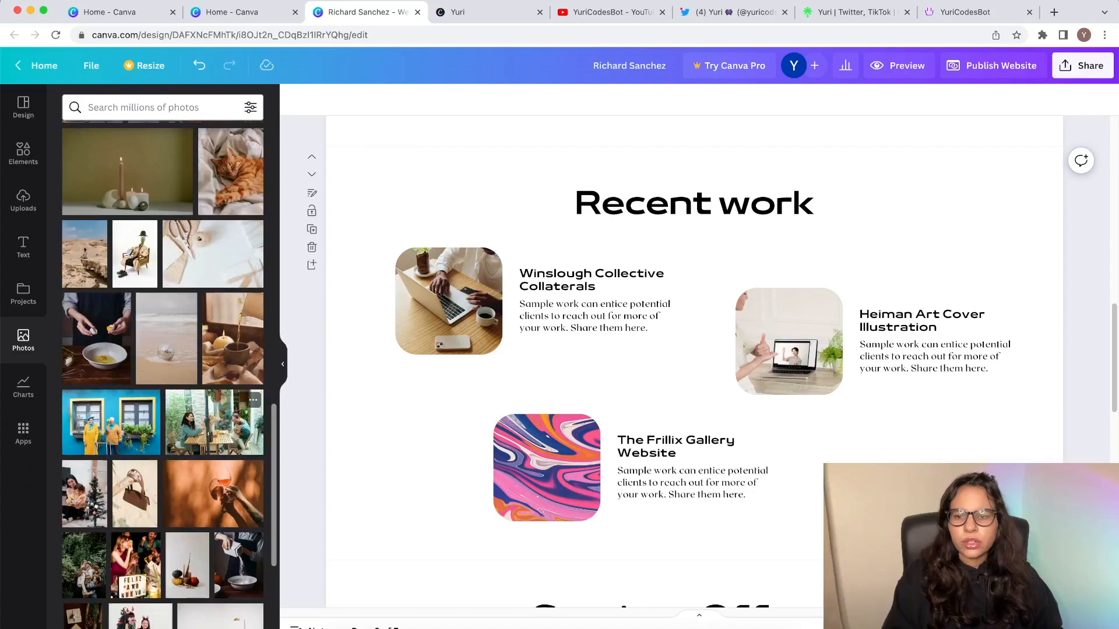
scroll(230, 373, down, 3)
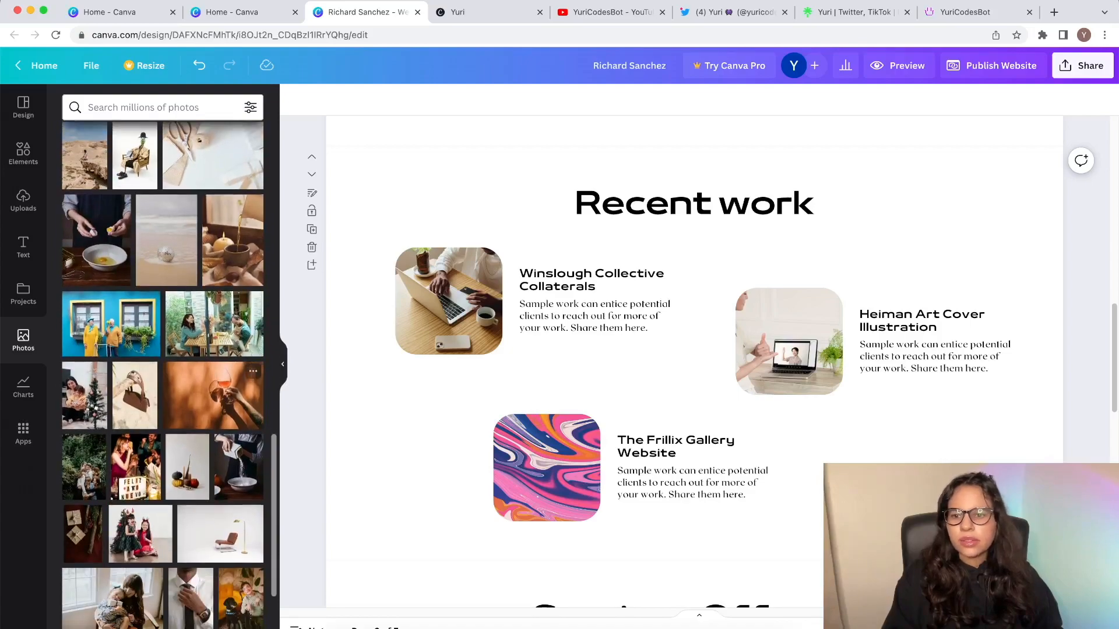
scroll(227, 385, down, 10)
scroll(230, 384, down, 9)
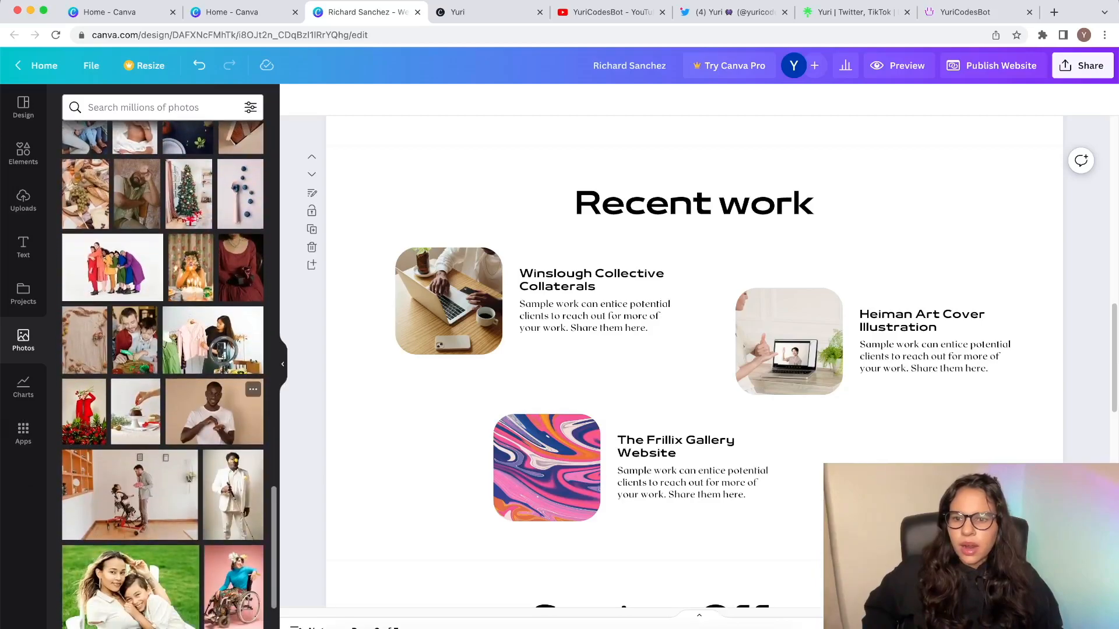
scroll(175, 396, down, 5)
scroll(175, 443, down, 5)
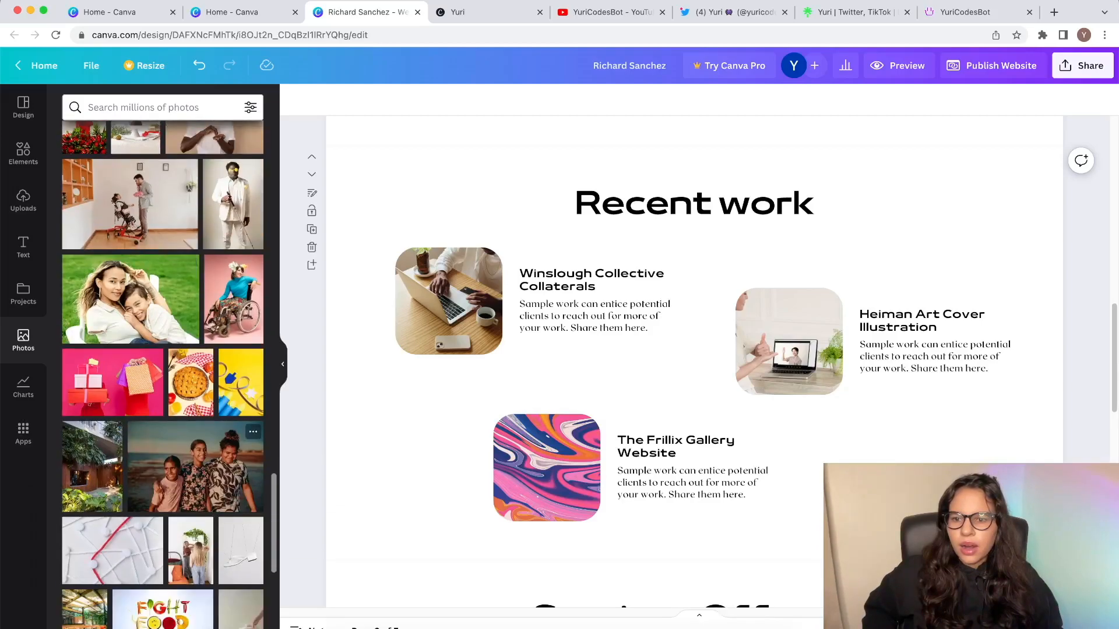
scroll(175, 442, down, 15)
scroll(175, 443, up, 6)
scroll(163, 373, up, 20)
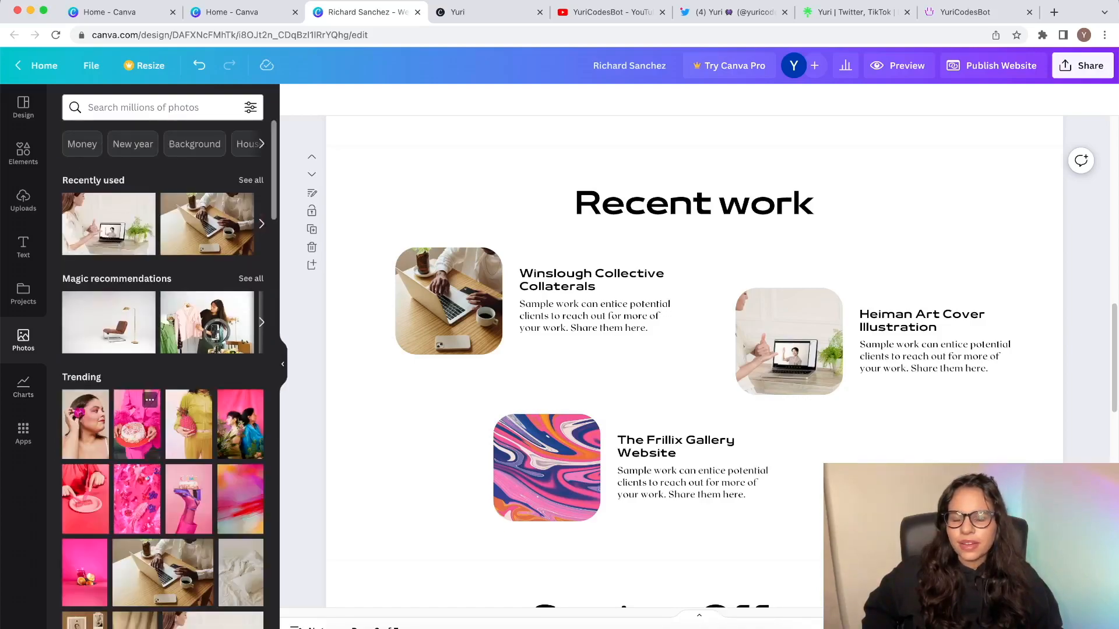
Step: Replace the Frillix Gallery Website picture with the pink cake photo and color "Recent" in the "Recent work" heading dark plum
drag(137, 424, 547, 469)
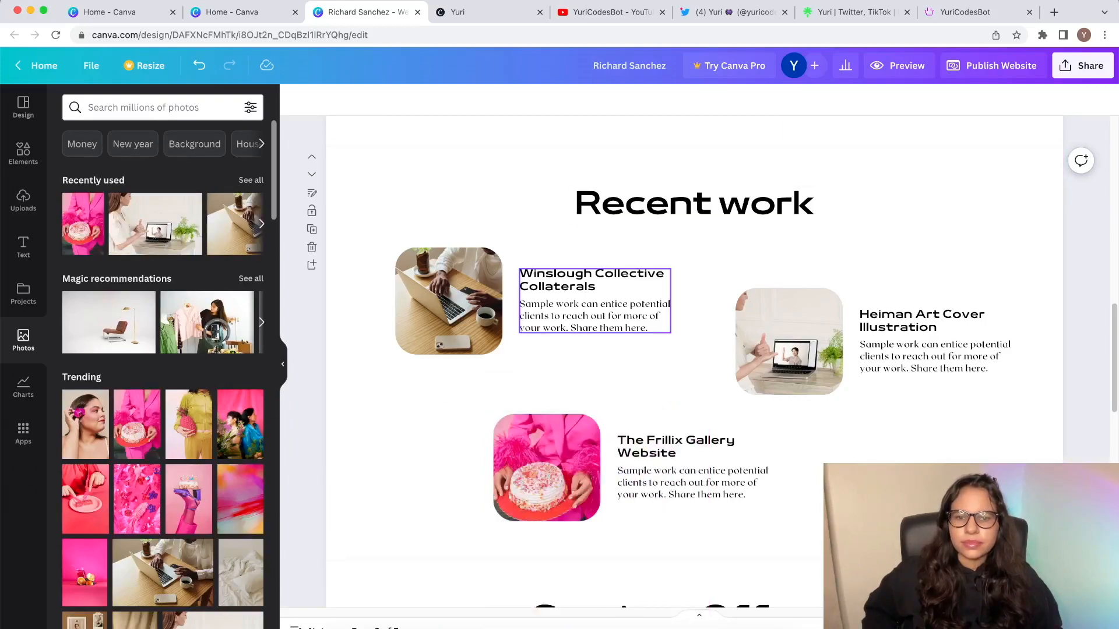
click(762, 205)
click(762, 205)
click(718, 205)
drag(712, 205, 575, 205)
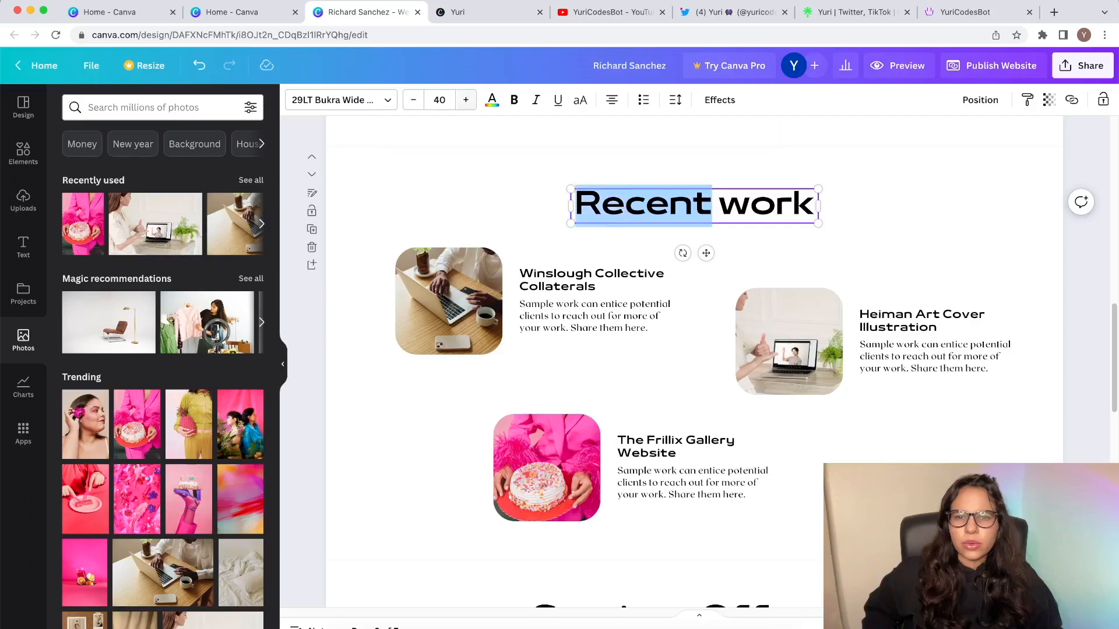
click(492, 100)
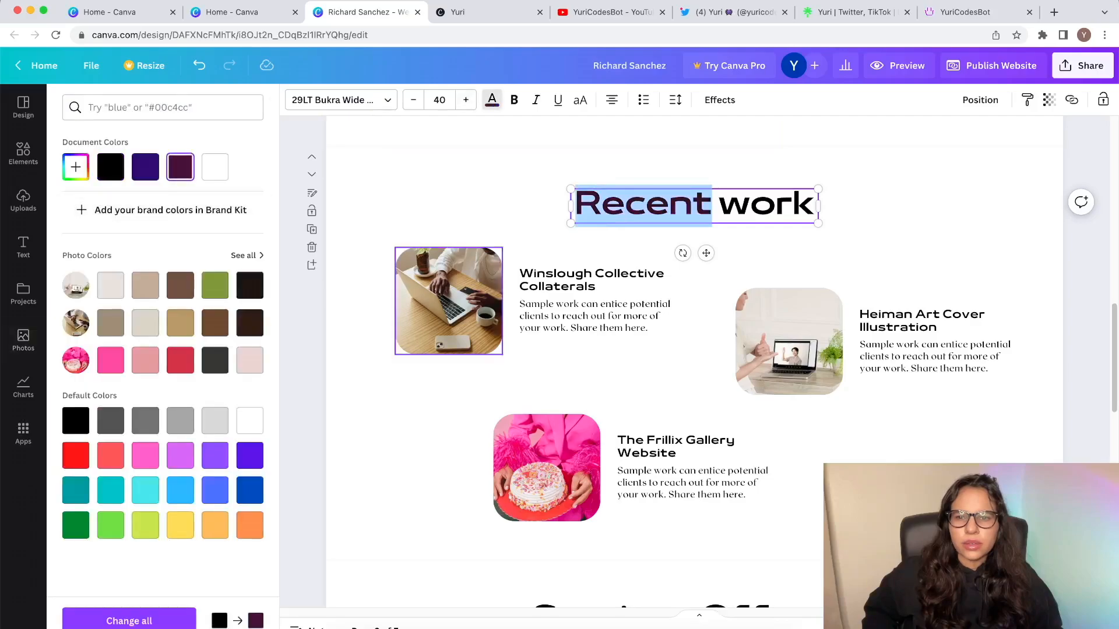
key(Escape)
click(694, 373)
Step: Look over all the template's pages, from the footer up to the front page, and the existing YuriCodesBot portfolio site for comparison
scroll(694, 373, down, 8)
scroll(676, 373, up, 7)
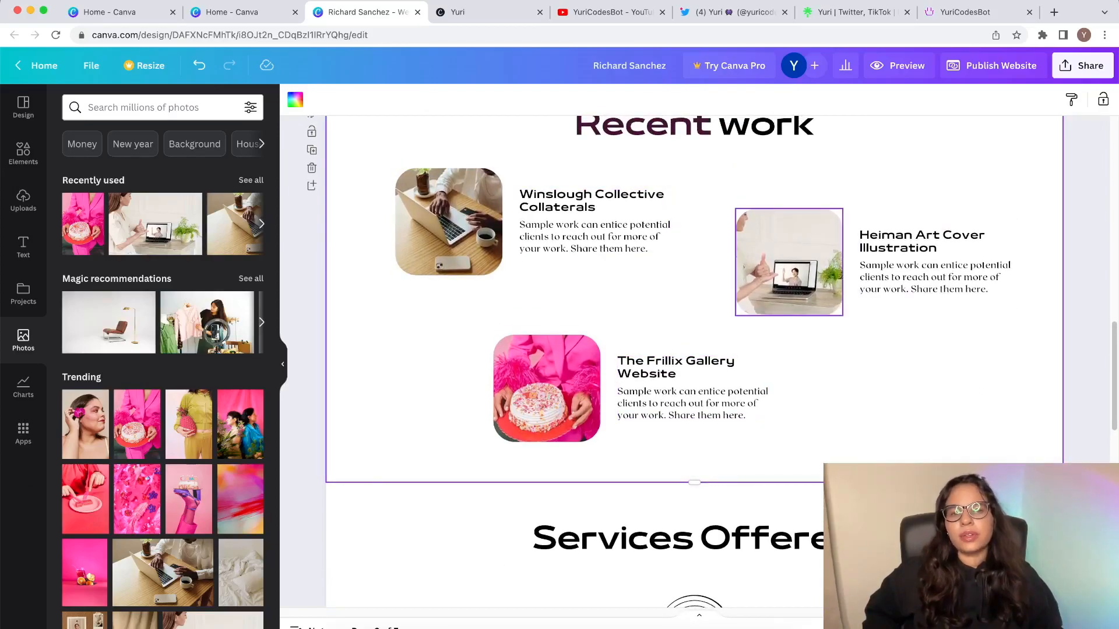
scroll(693, 408, down, 5)
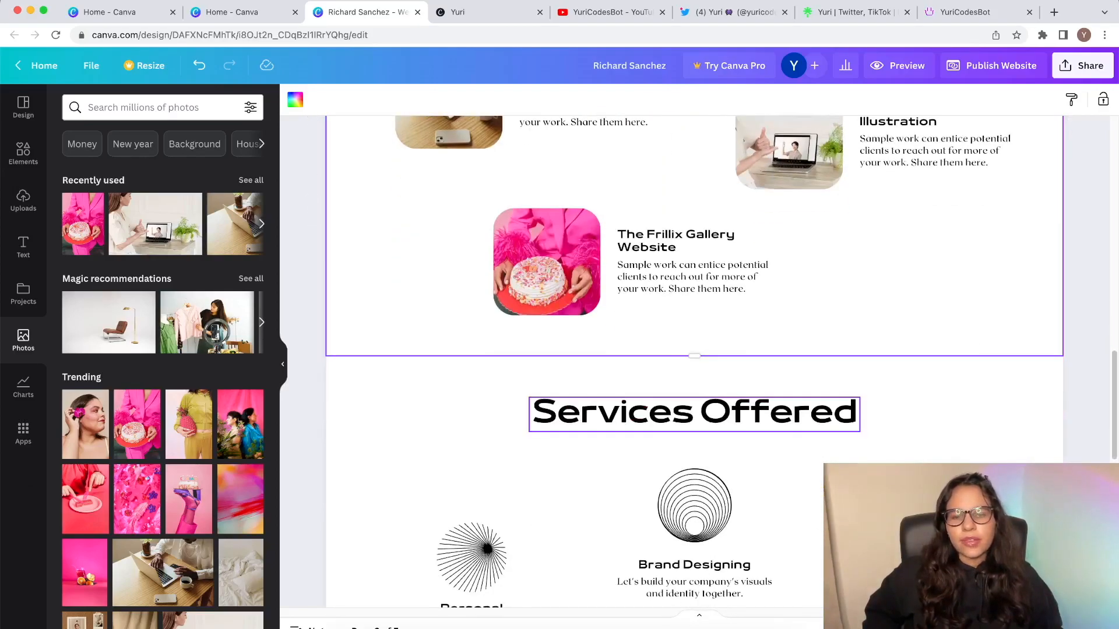
scroll(694, 408, down, 3)
scroll(694, 408, up, 3)
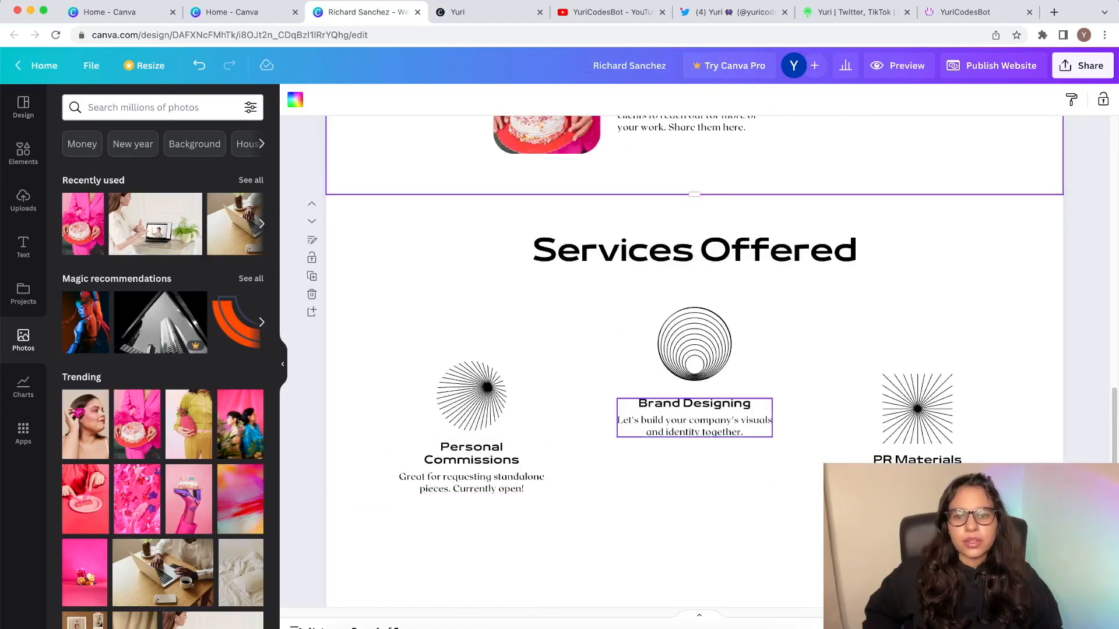
scroll(693, 417, down, 5)
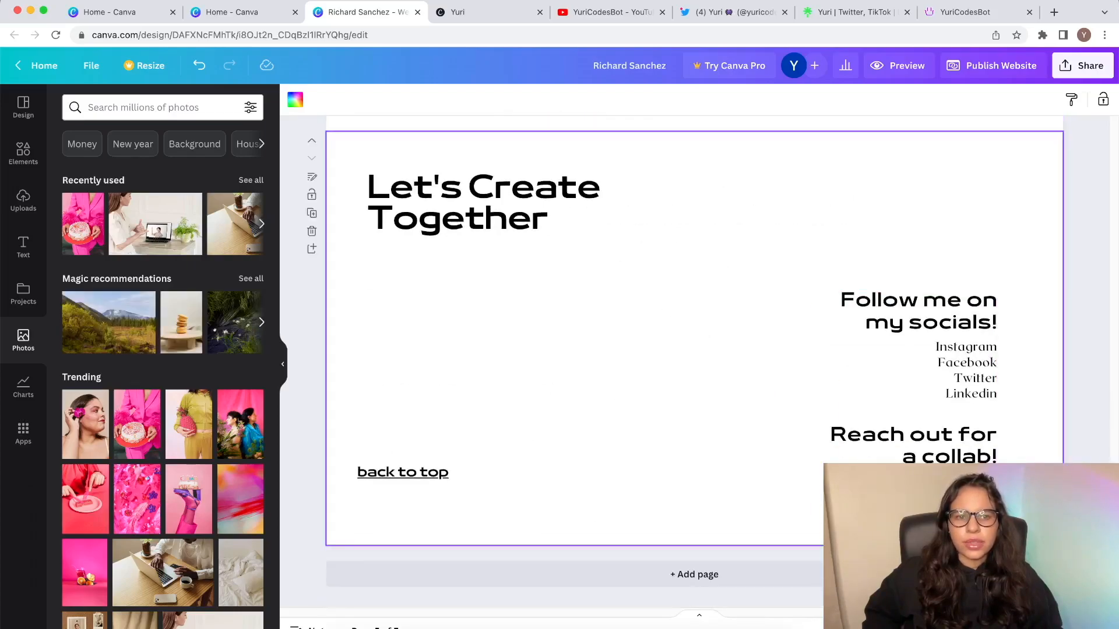
scroll(694, 338, up, 15)
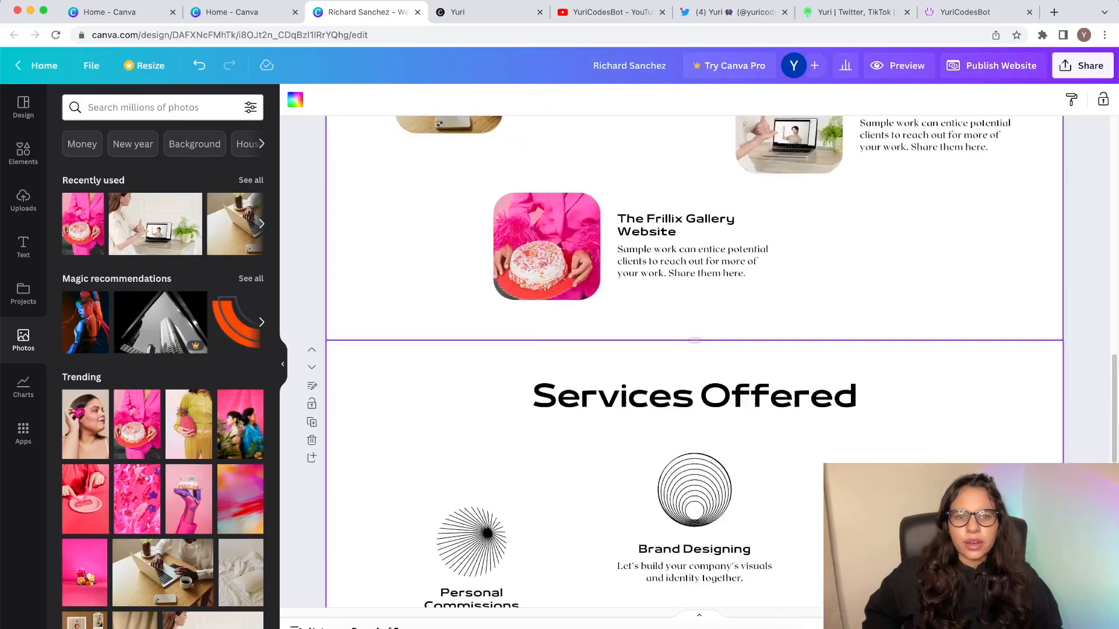
scroll(693, 362, down, 10)
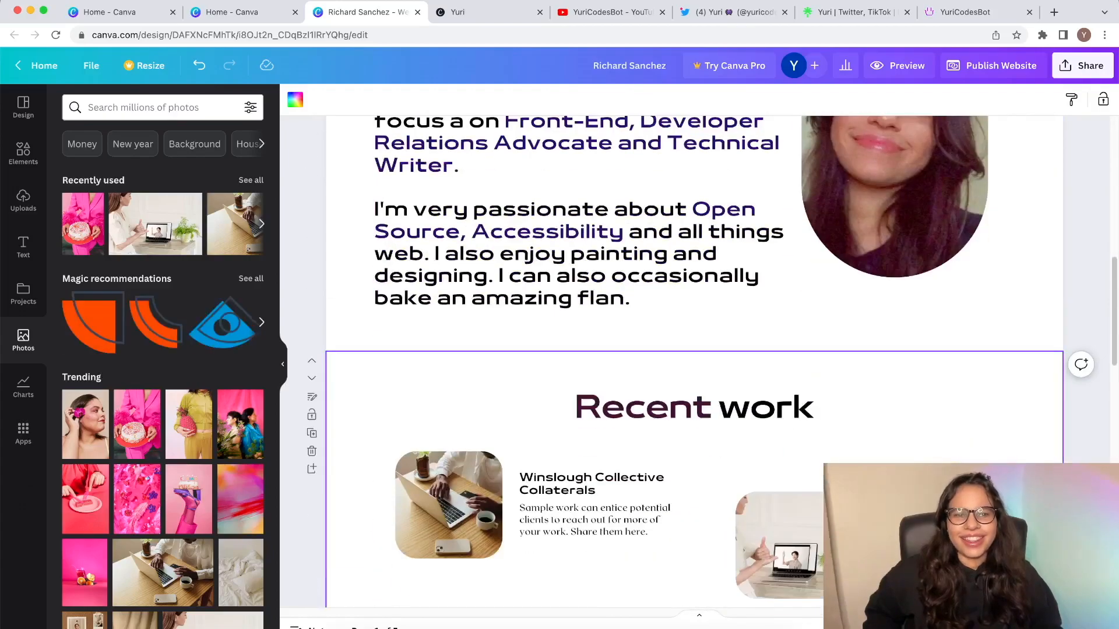
scroll(475, 373, down, 5)
scroll(475, 373, down, 3)
scroll(475, 373, up, 3)
scroll(693, 350, down, 3)
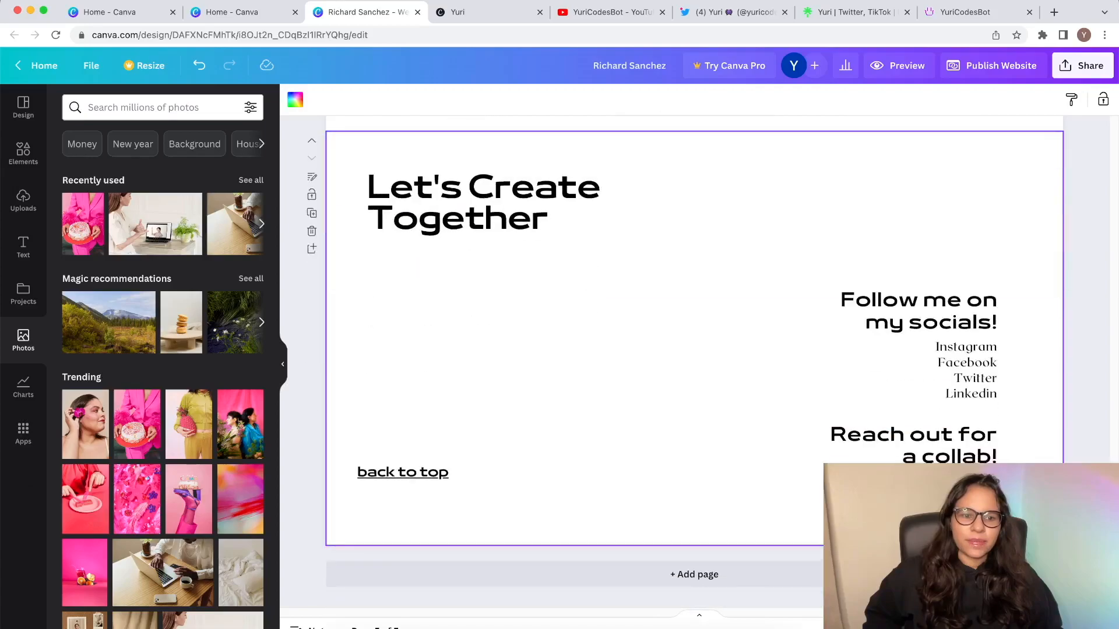
scroll(693, 362, up, 10)
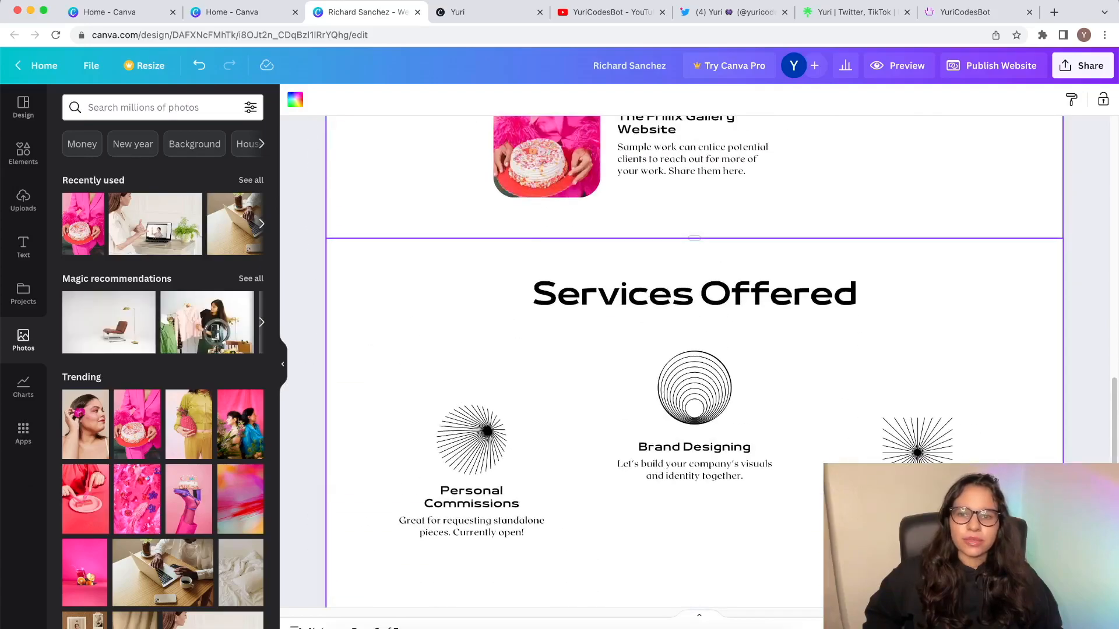
scroll(583, 291, up, 8)
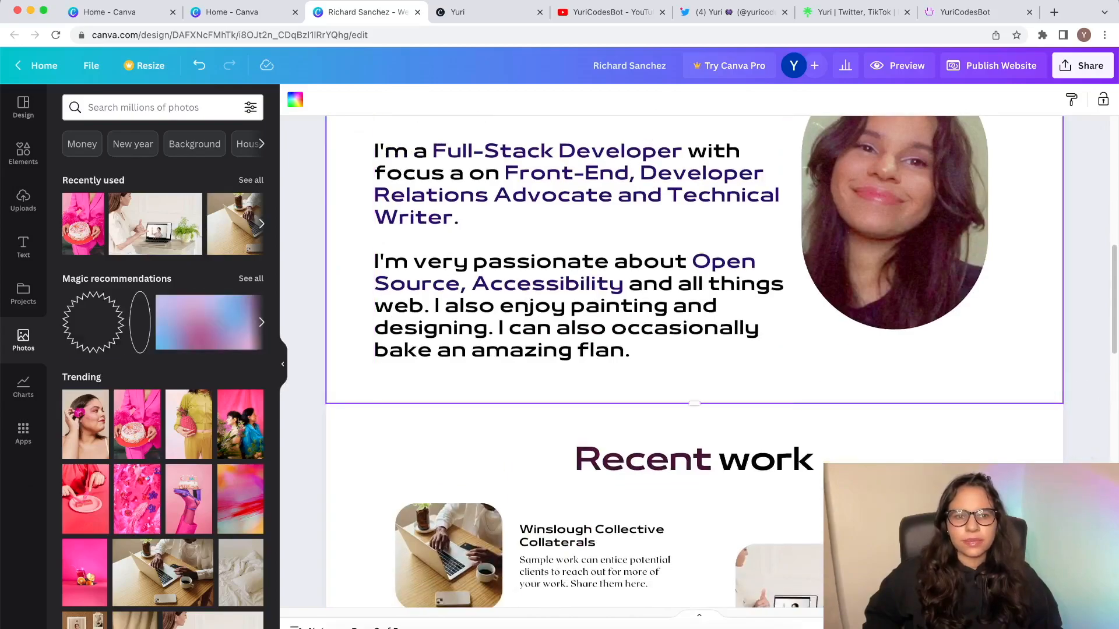
scroll(694, 361, up, 10)
click(968, 12)
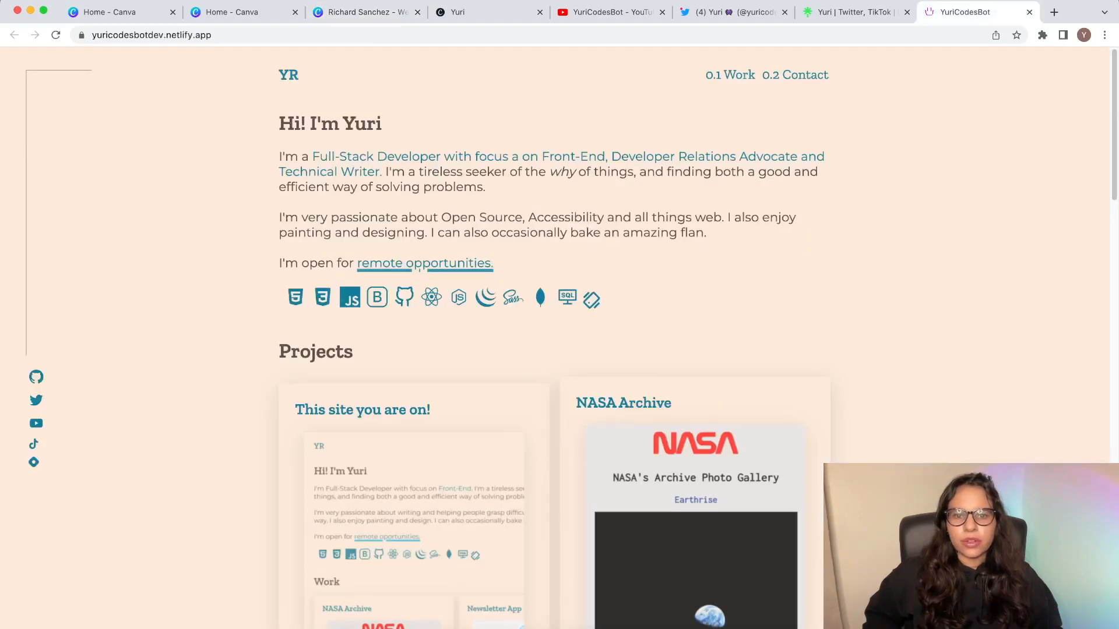
click(361, 12)
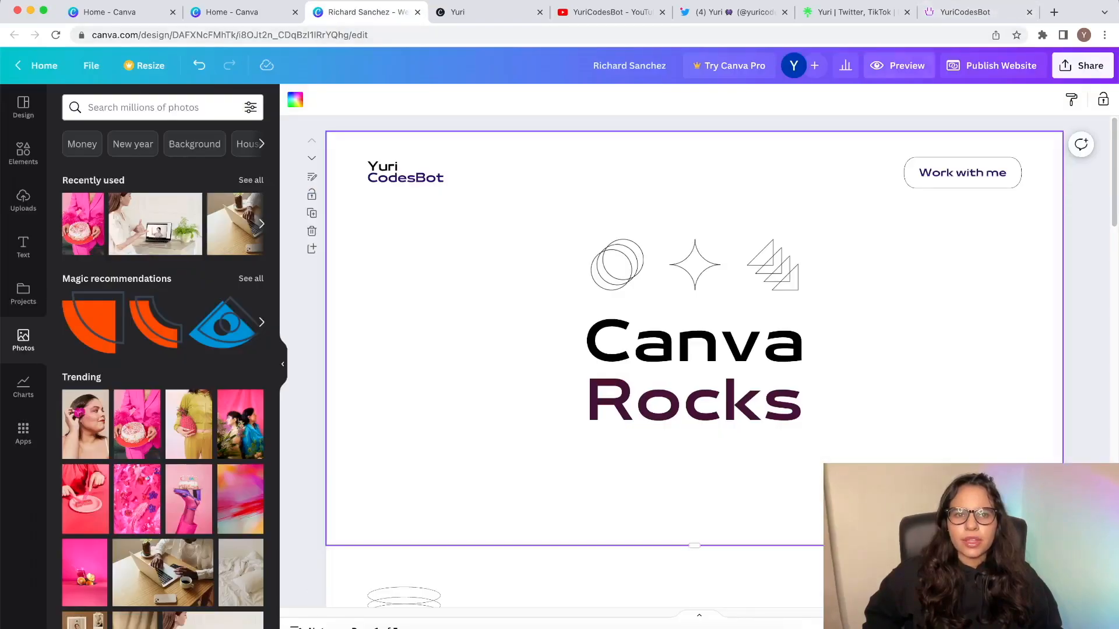
Step: Preview the website without navigation and look through its sections down to Recent work
click(901, 65)
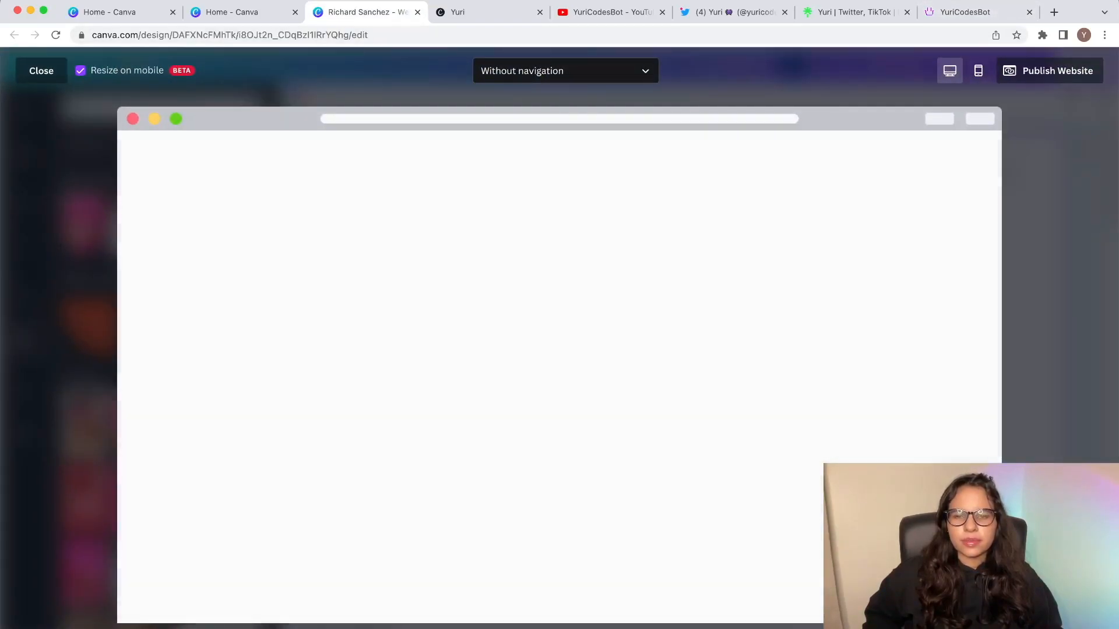
scroll(559, 361, down, 15)
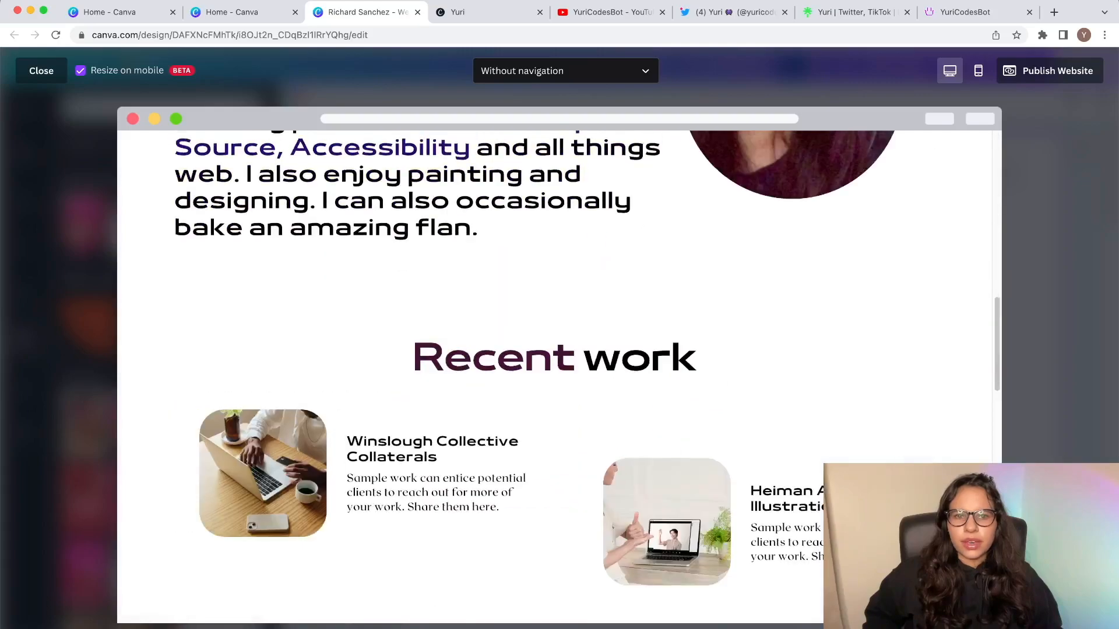
scroll(559, 362, up, 6)
scroll(560, 361, up, 9)
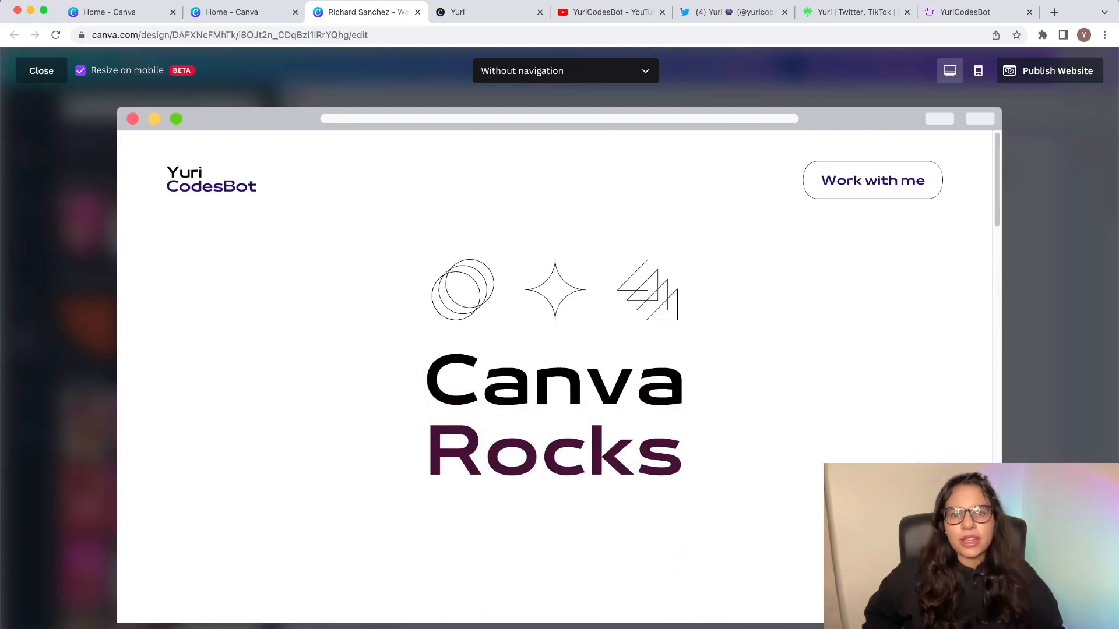
Step: Try the preview with navigation, return it to Without navigation, and look through the site in both modes
click(565, 71)
click(514, 132)
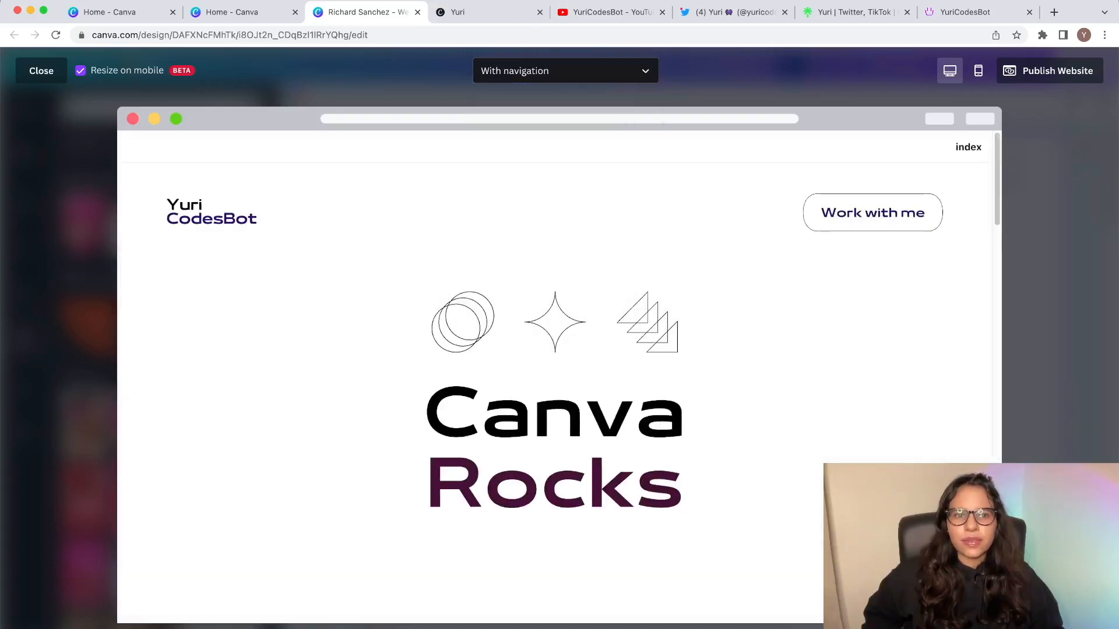
scroll(554, 379, down, 10)
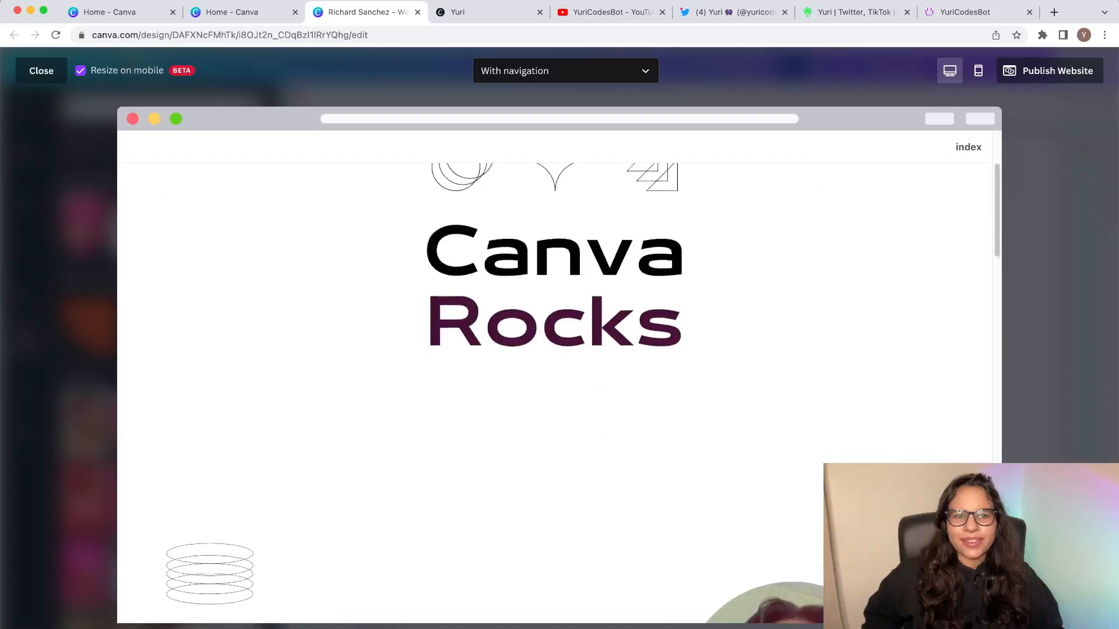
scroll(554, 379, up, 10)
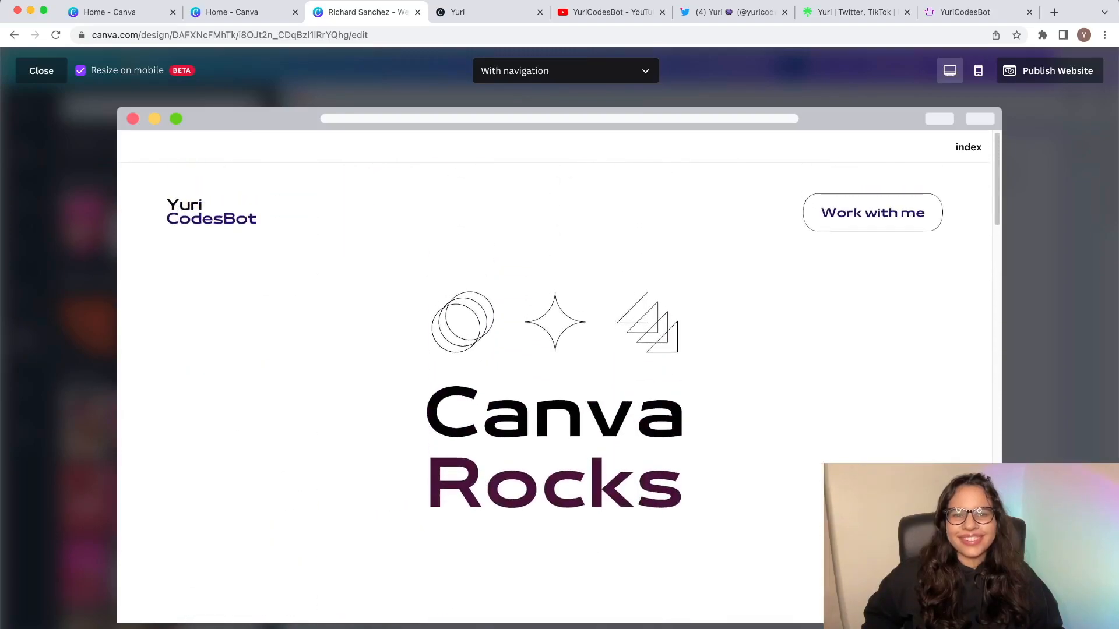
click(566, 71)
click(525, 107)
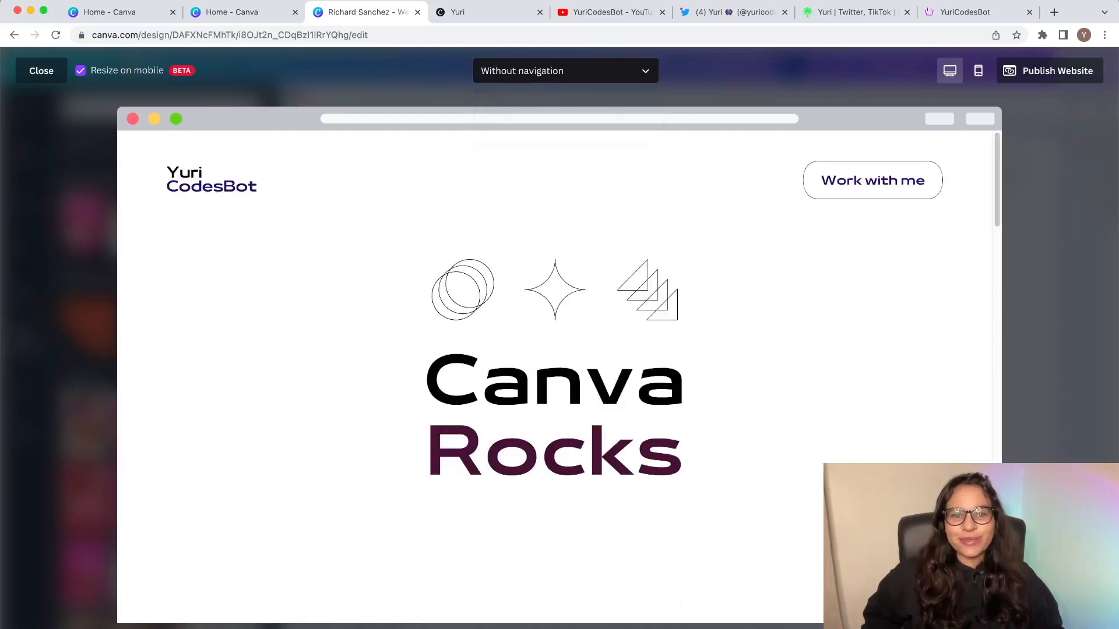
scroll(554, 379, down, 15)
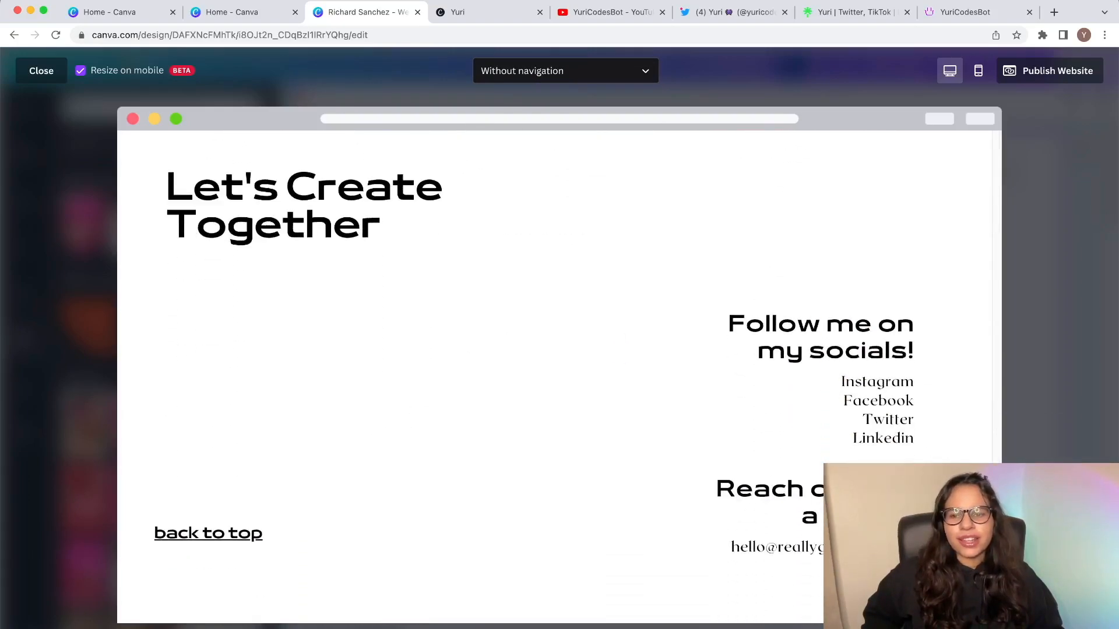
scroll(553, 379, up, 15)
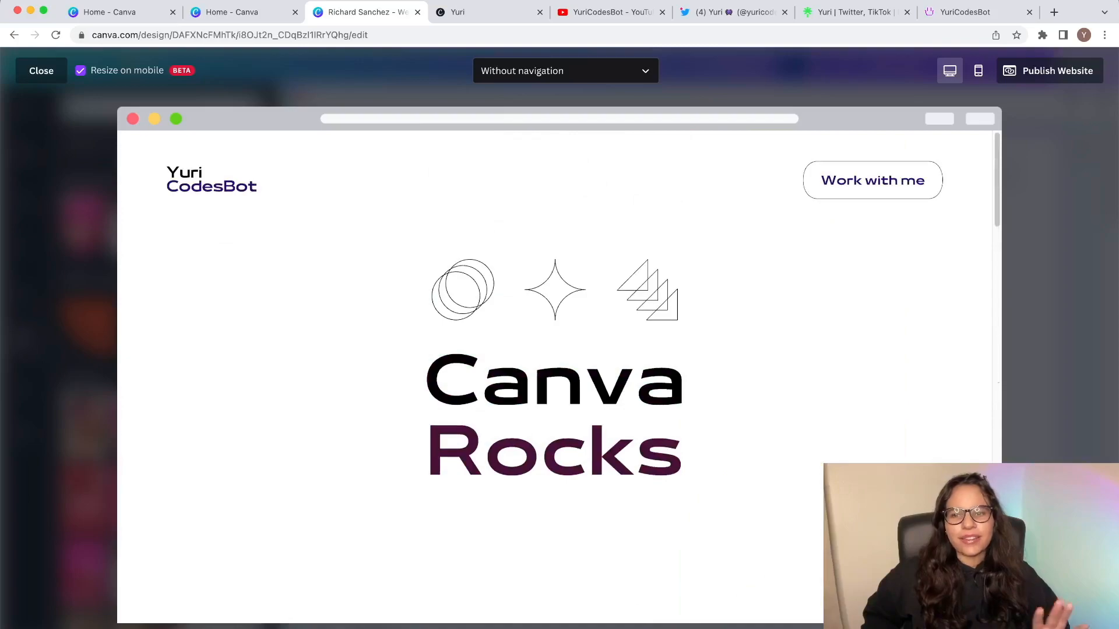
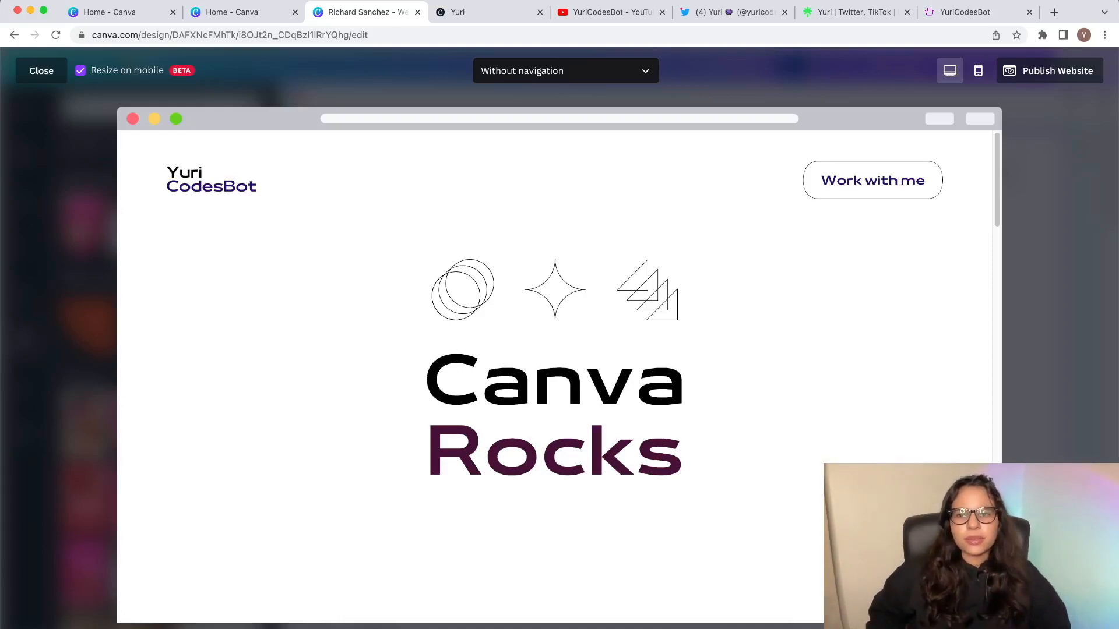
Step: Set the website preview to With navigation, check how the header behaves over the front page, and return to the editor
click(565, 70)
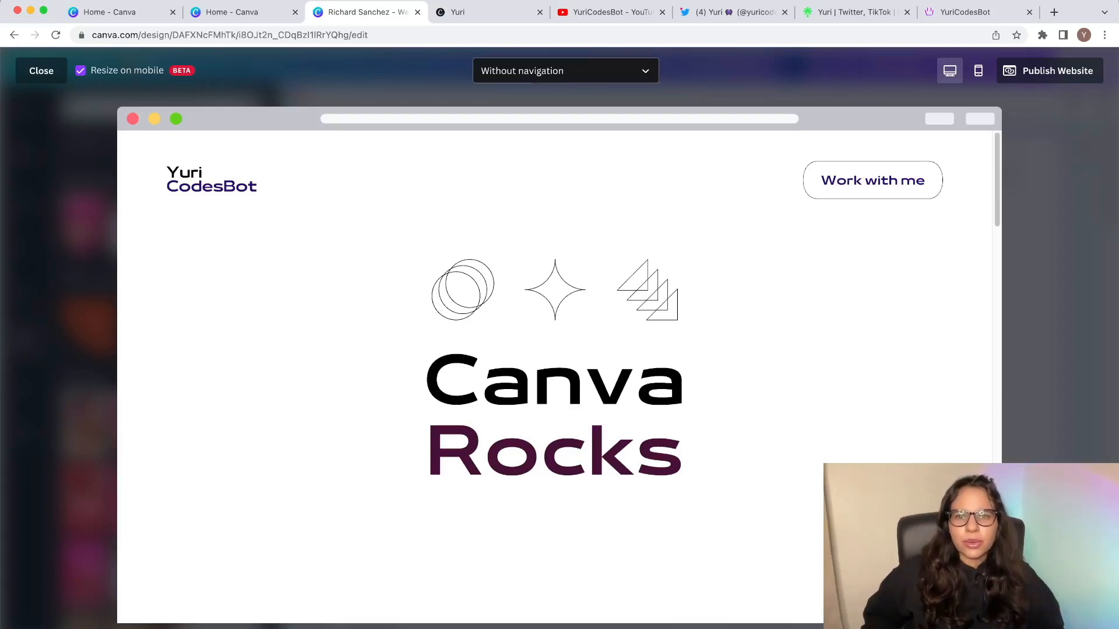
click(514, 133)
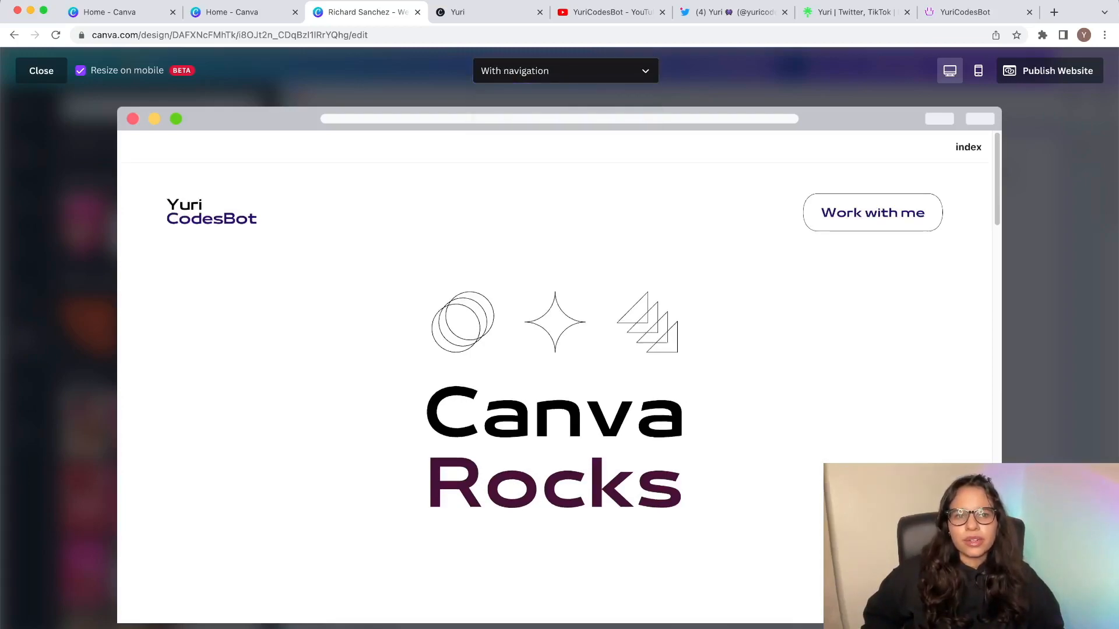
scroll(553, 350, down, 2)
scroll(554, 373, up, 3)
scroll(554, 373, down, 6)
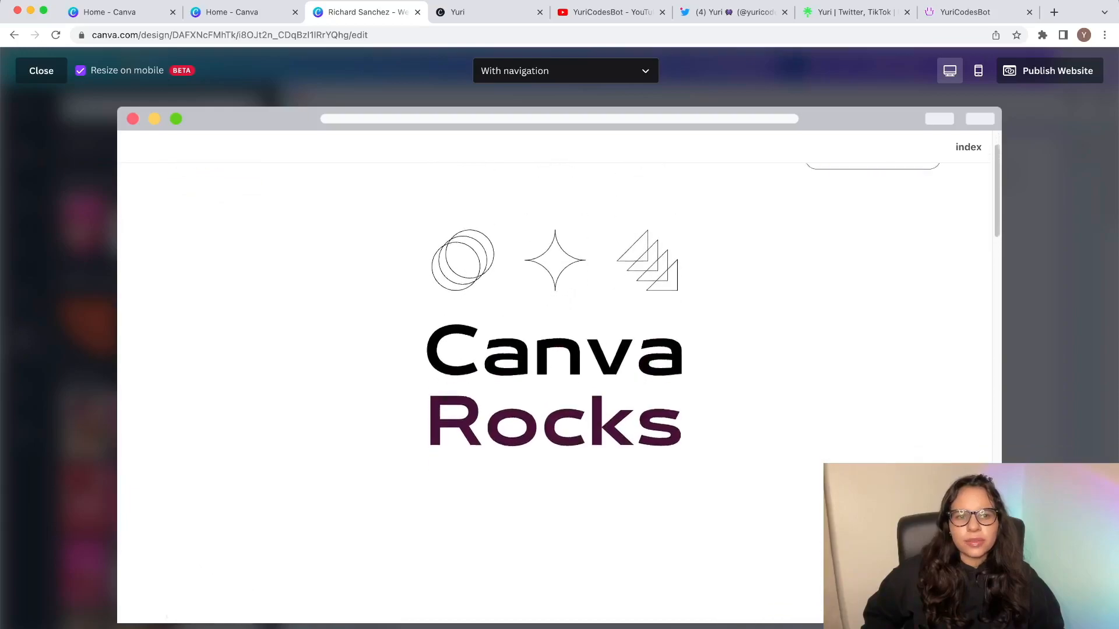
scroll(553, 373, up, 7)
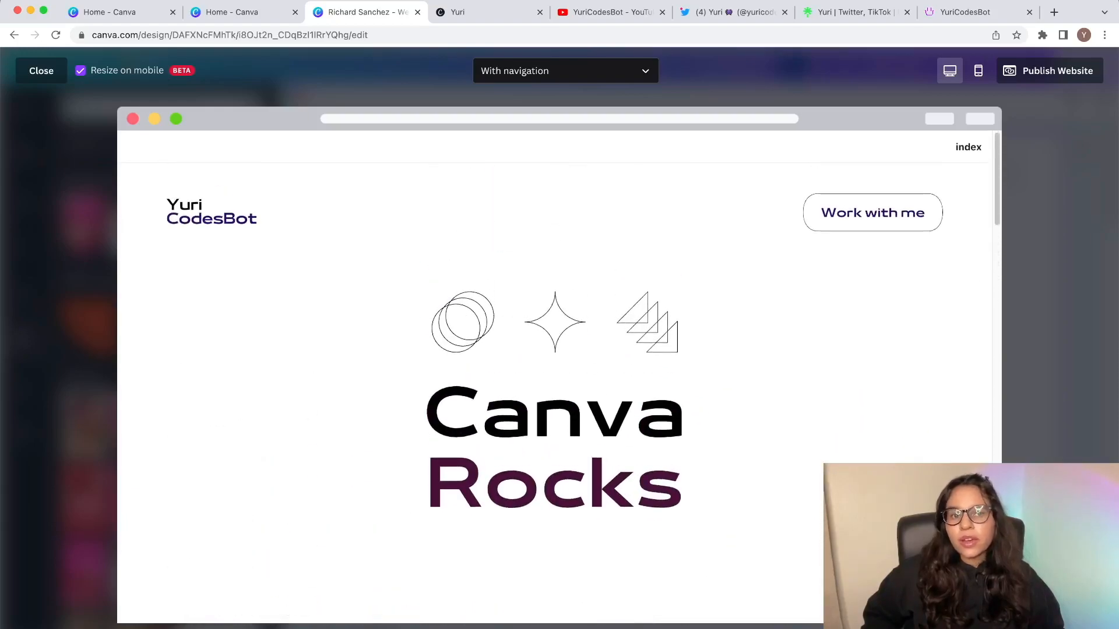
key(Escape)
Step: Title page 2, the bio page, "about"
scroll(695, 362, down, 7)
scroll(695, 361, up, 2)
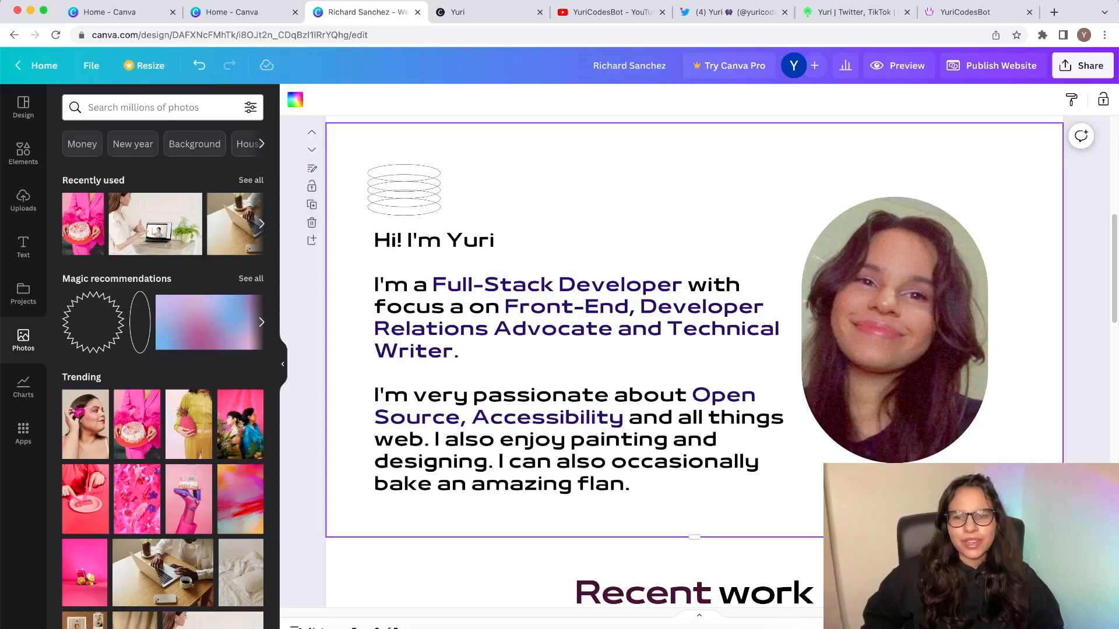
click(312, 168)
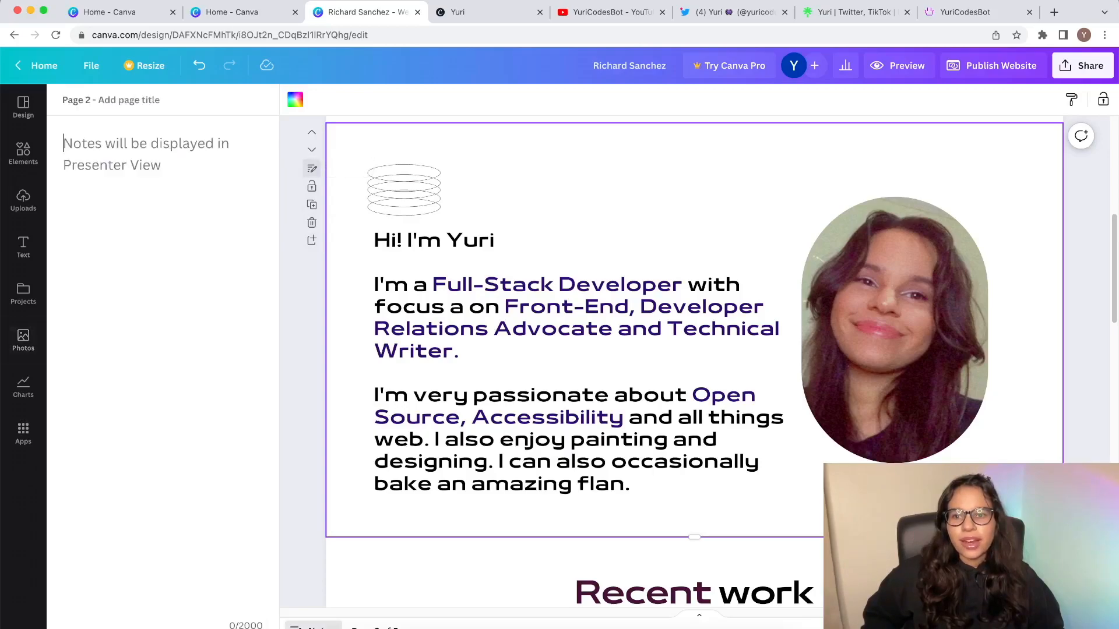
click(128, 100)
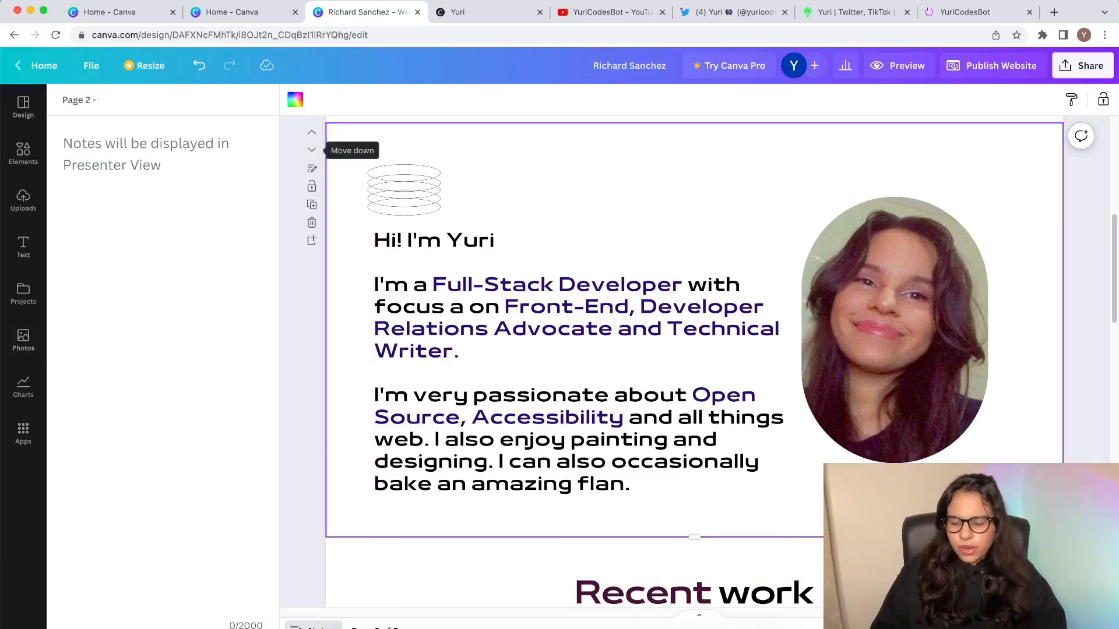
text(about)
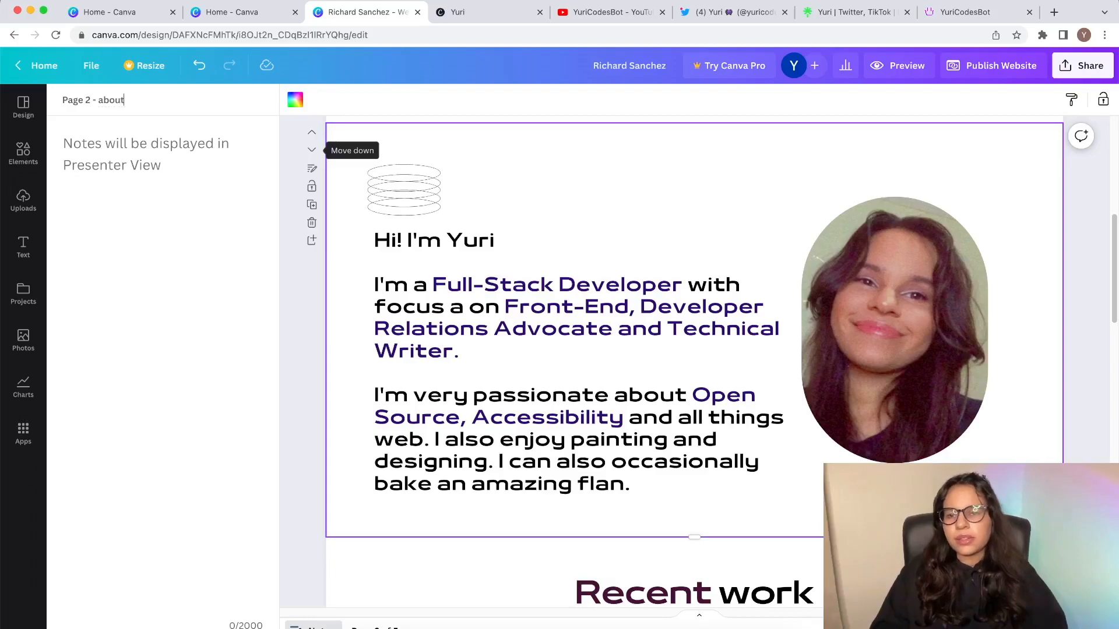
click(303, 285)
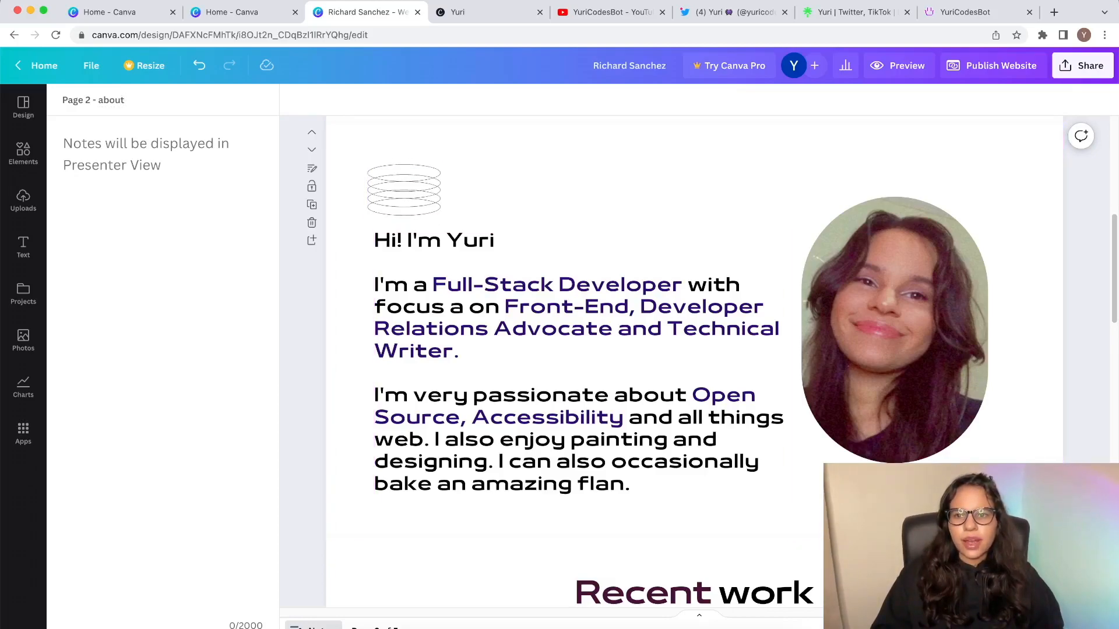
Step: Preview the website with its navigation and examine the about section
click(901, 65)
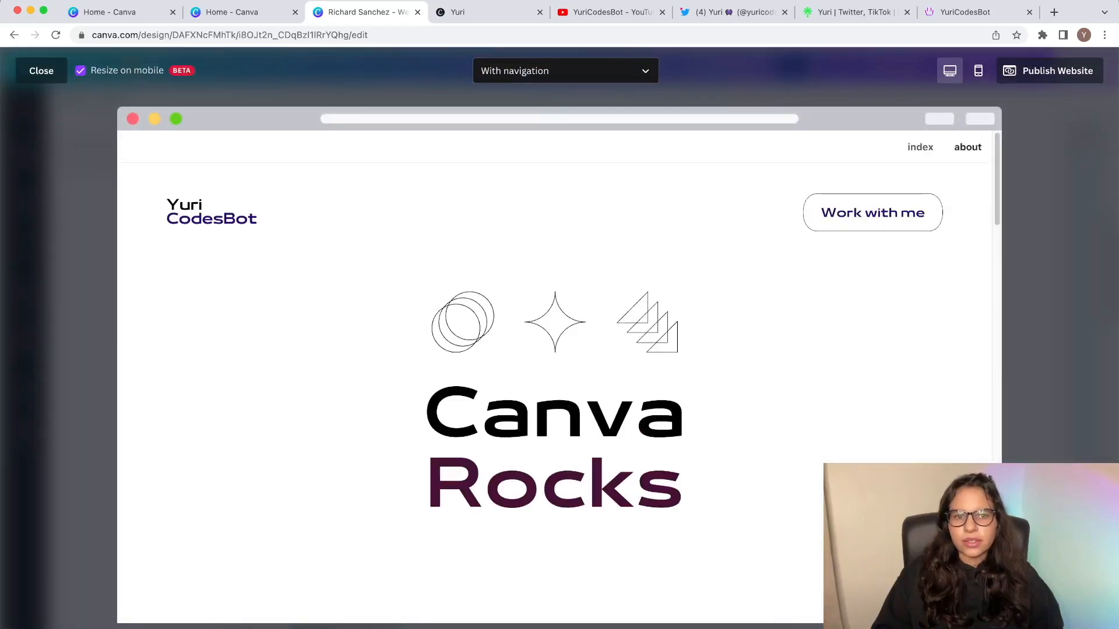
scroll(559, 378, down, 9)
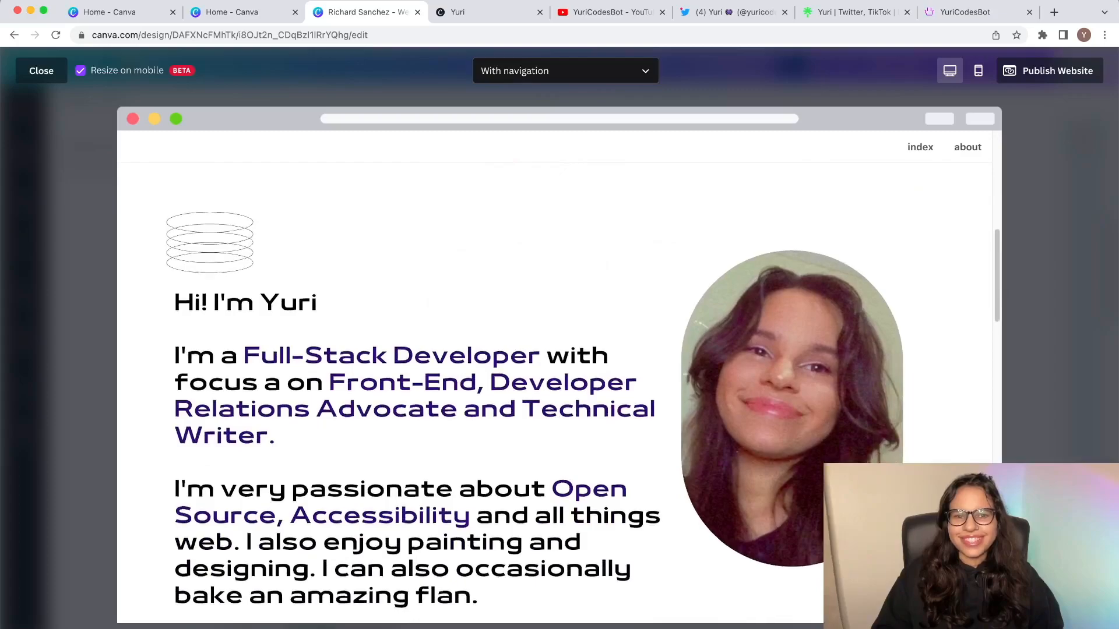
Step: Title page 3, the Recent work page, "work"
scroll(559, 379, down, 9)
scroll(559, 379, up, 2)
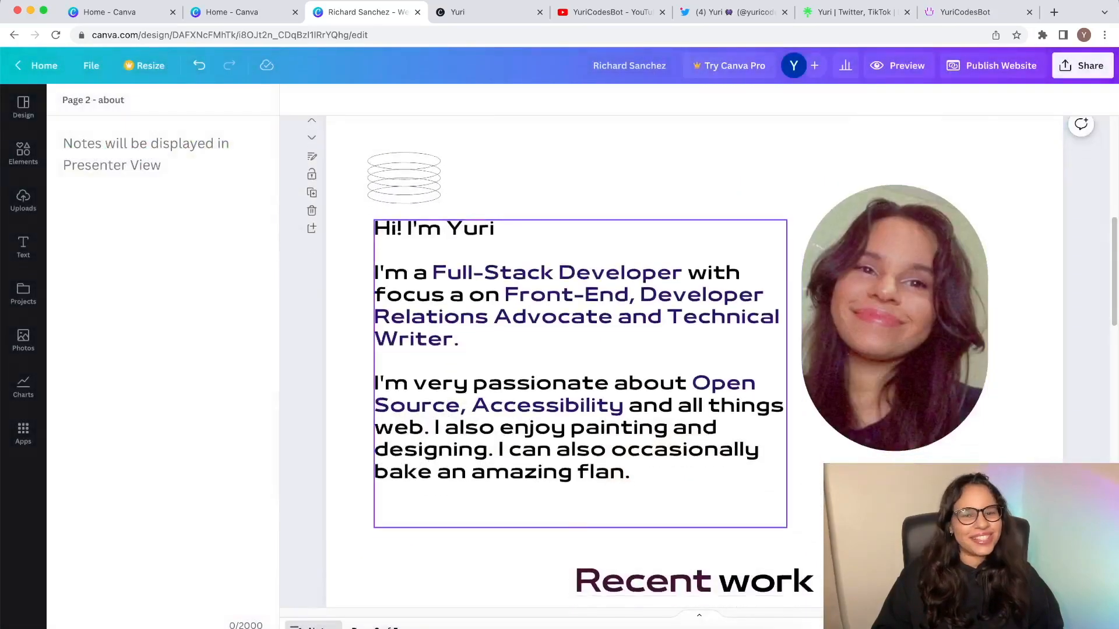
scroll(693, 361, up, 15)
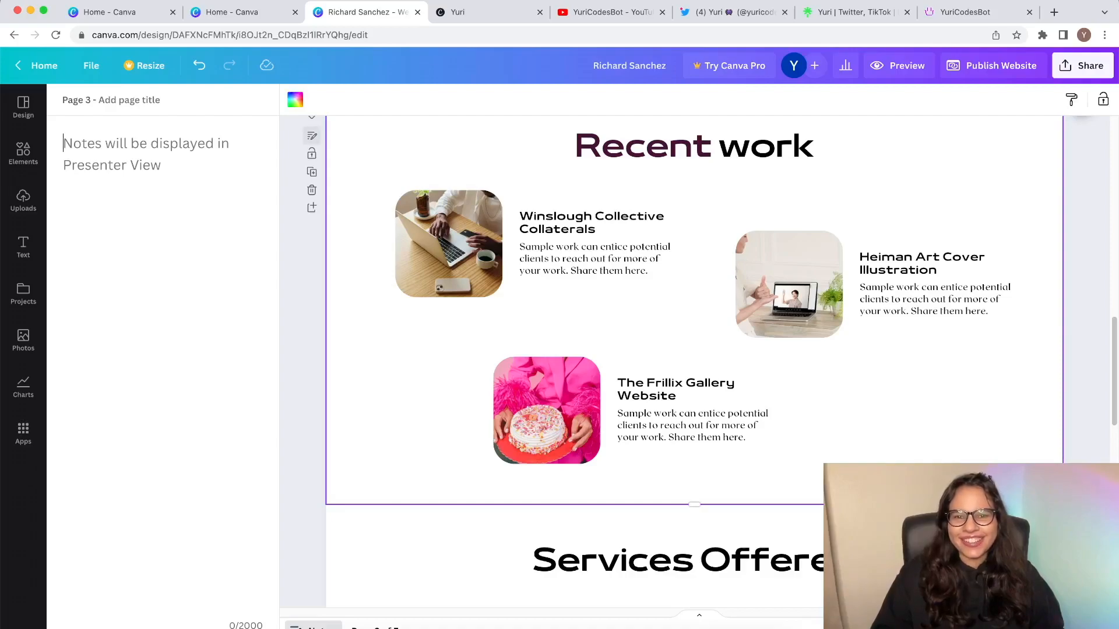
click(129, 100)
text(work)
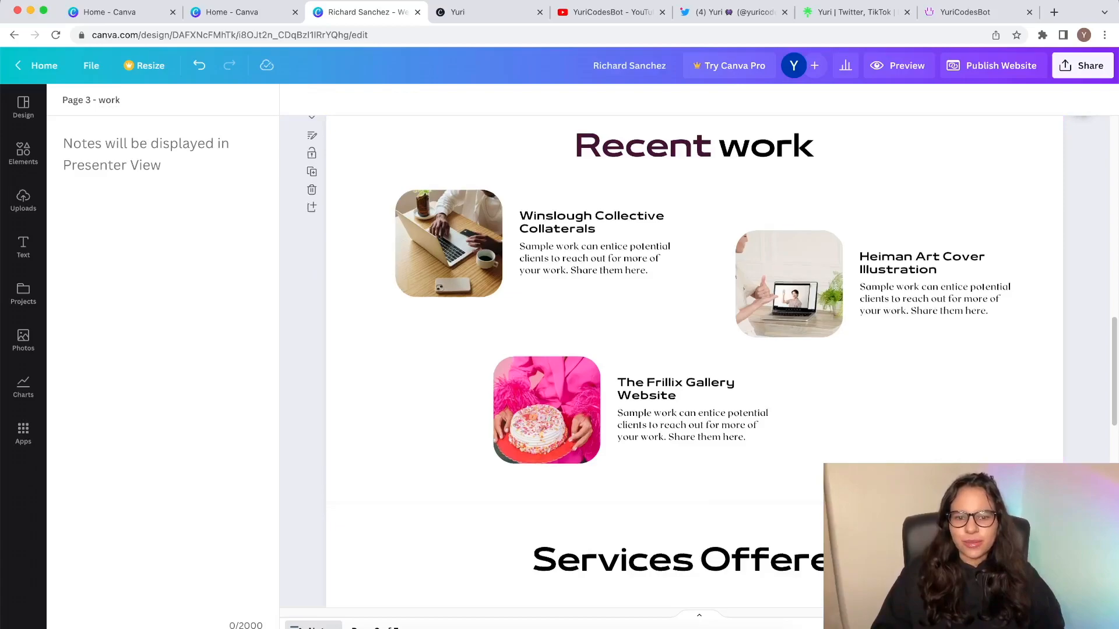
Step: Title page 4, the Services Offered page, "services"
scroll(693, 361, down, 3)
click(129, 100)
text(services)
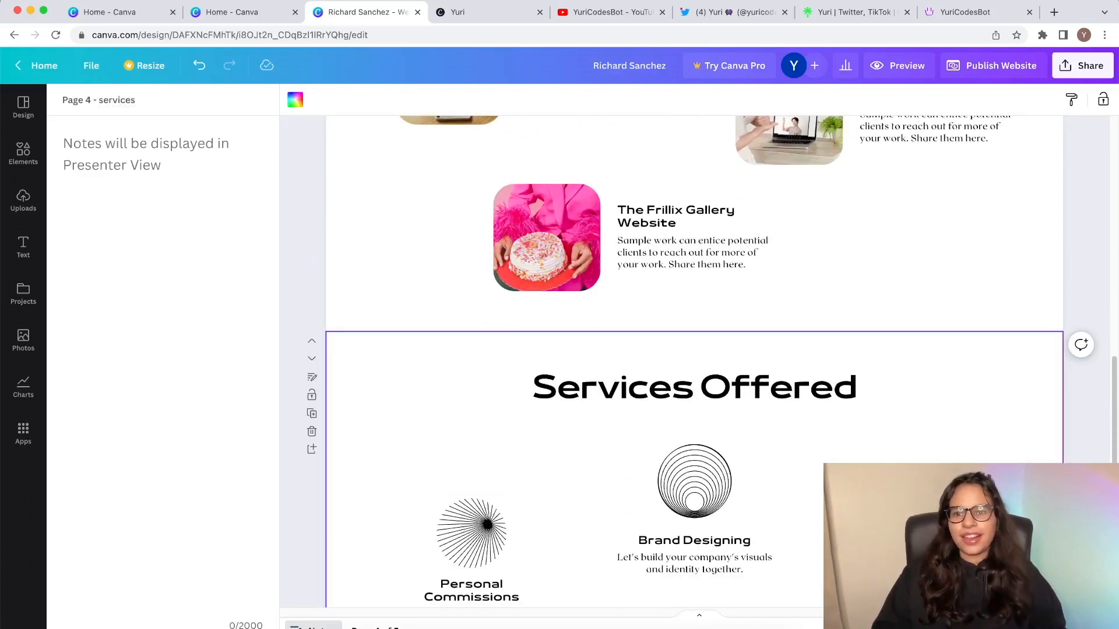
key(Return)
Step: Title page 5, the Let's Create Together page, "contact"
scroll(694, 361, down, 9)
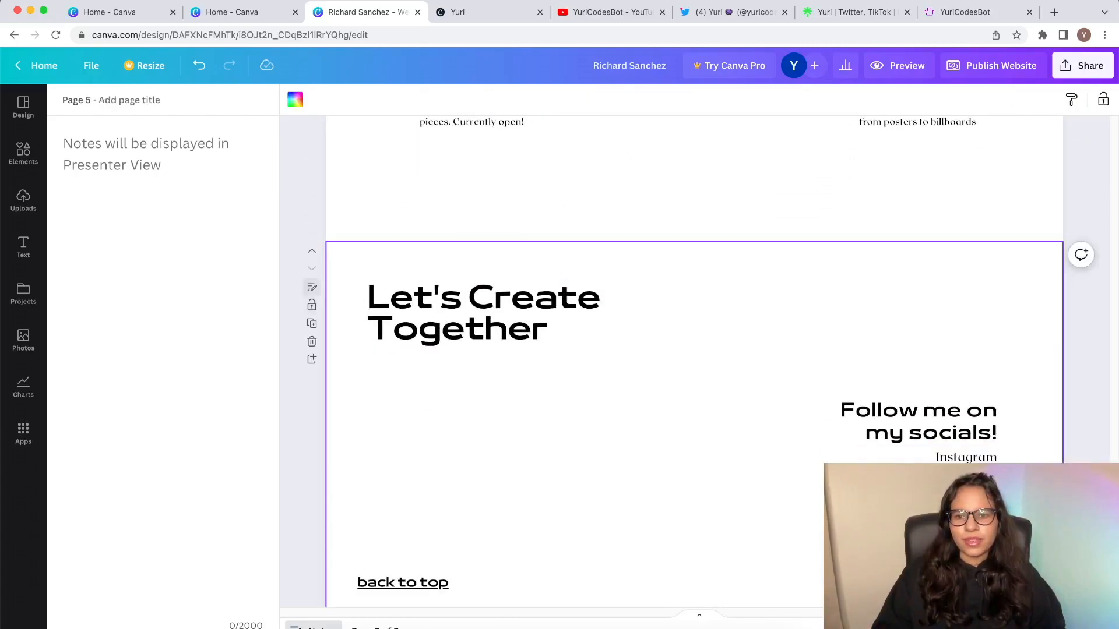
click(128, 100)
text(conta)
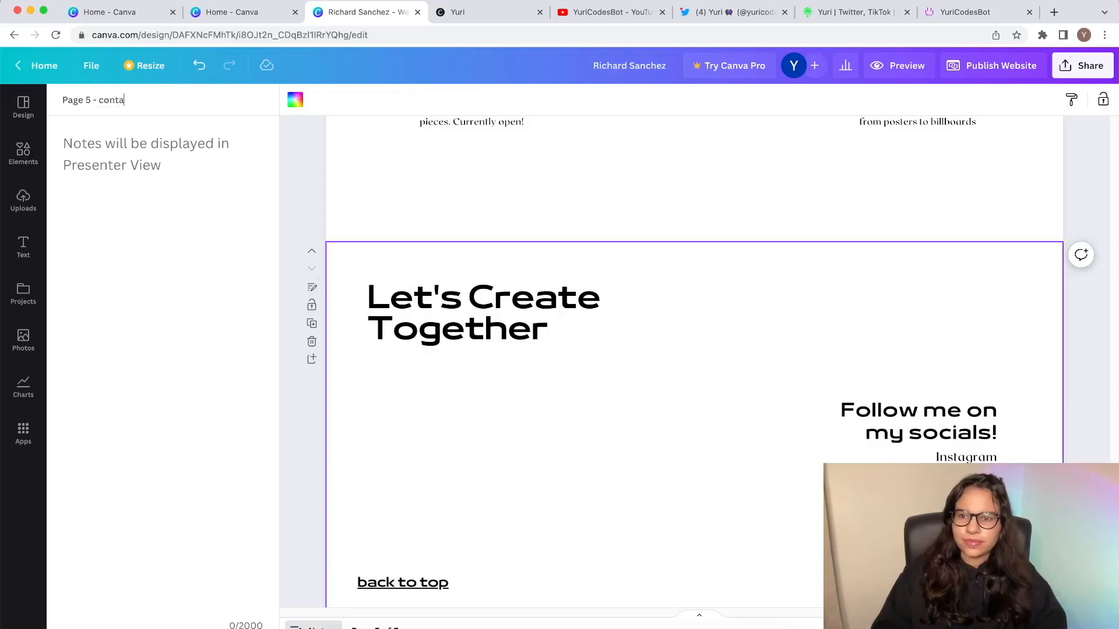
text(ct)
key(Return)
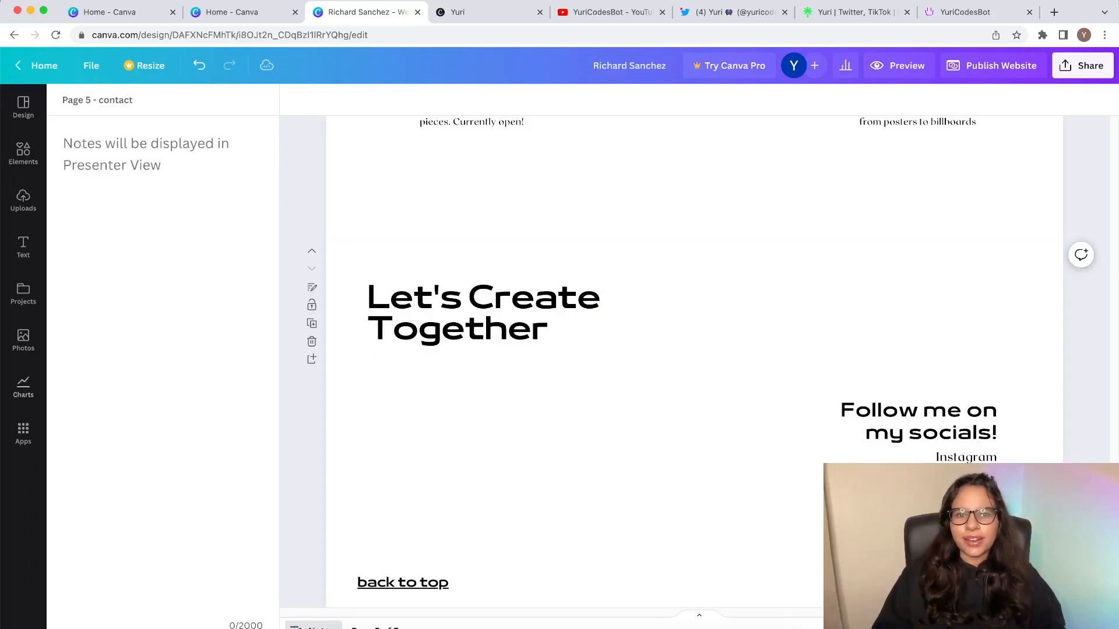
Step: Preview the website and check its page navigation in desktop and mobile views, keeping the With navigation option
click(897, 66)
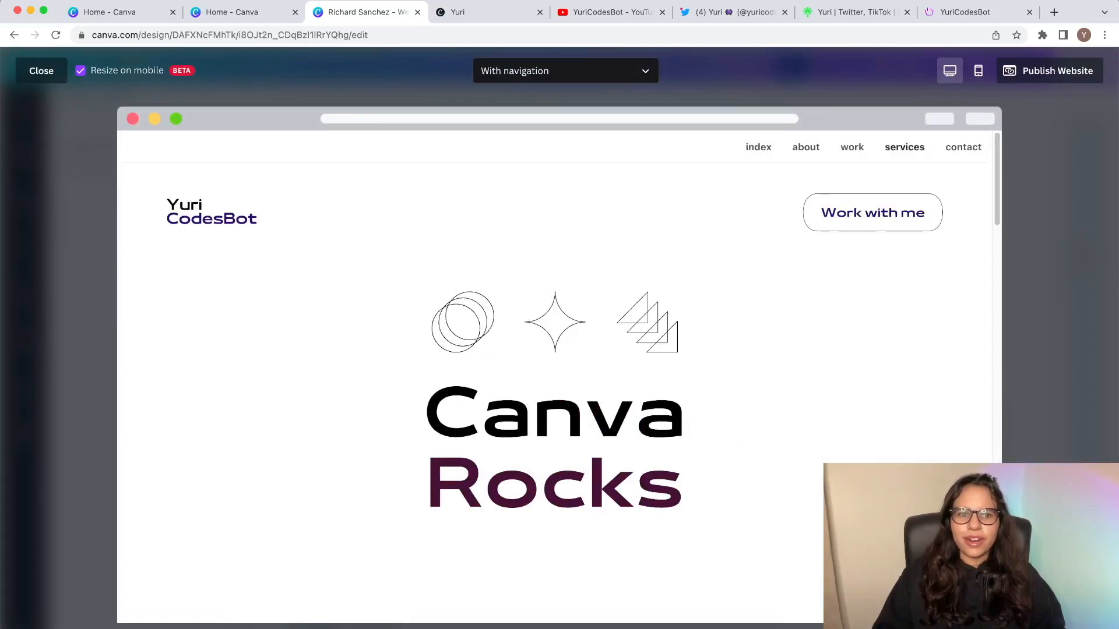
click(978, 70)
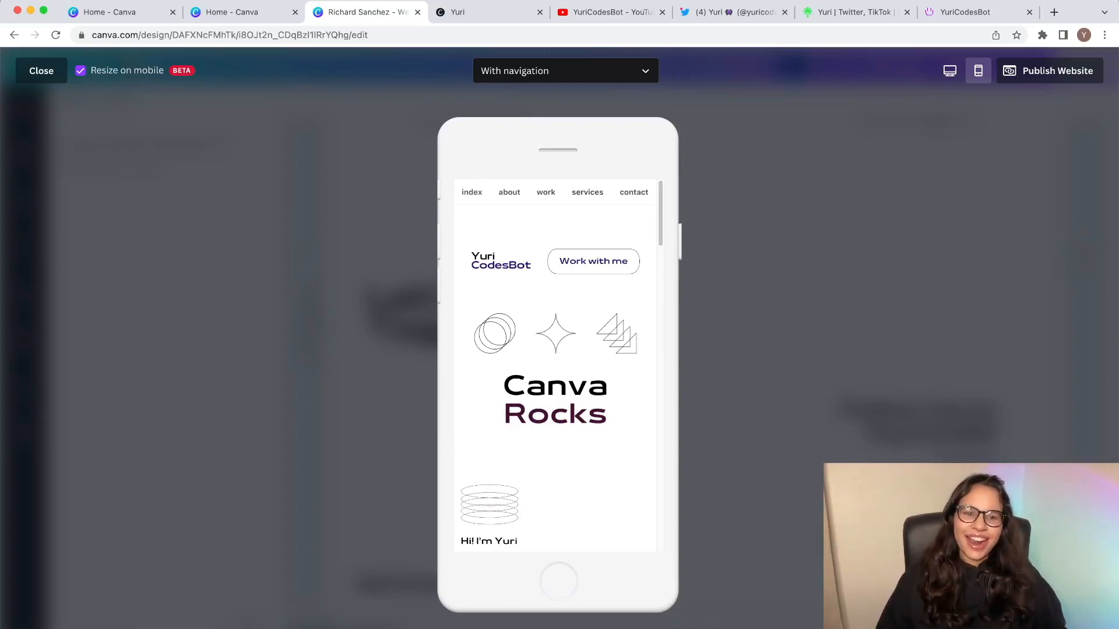
click(565, 70)
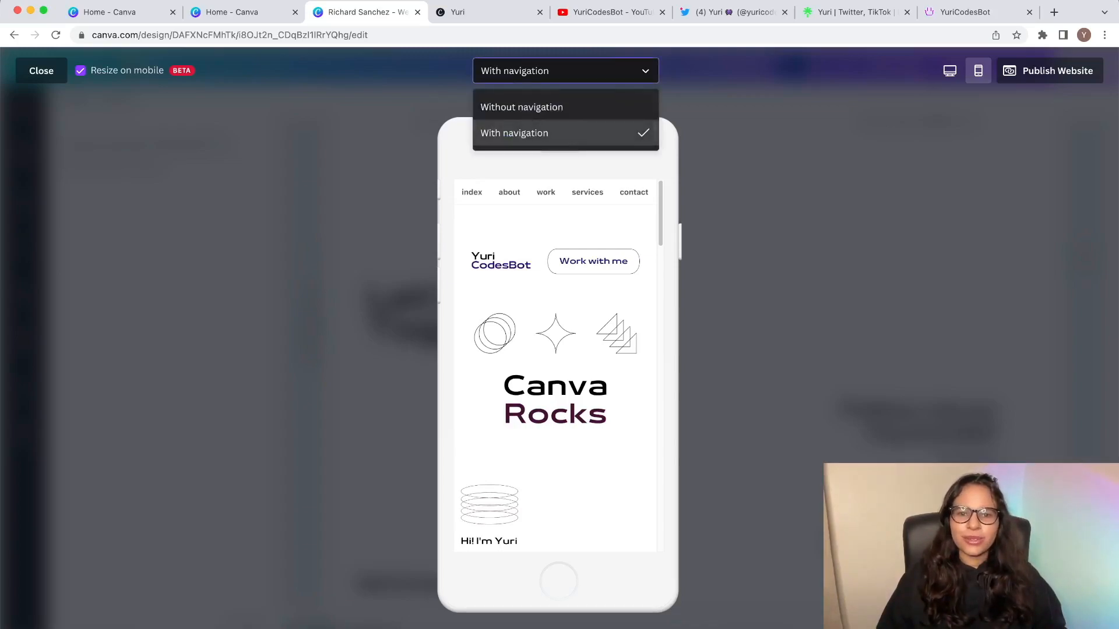
click(565, 132)
click(949, 71)
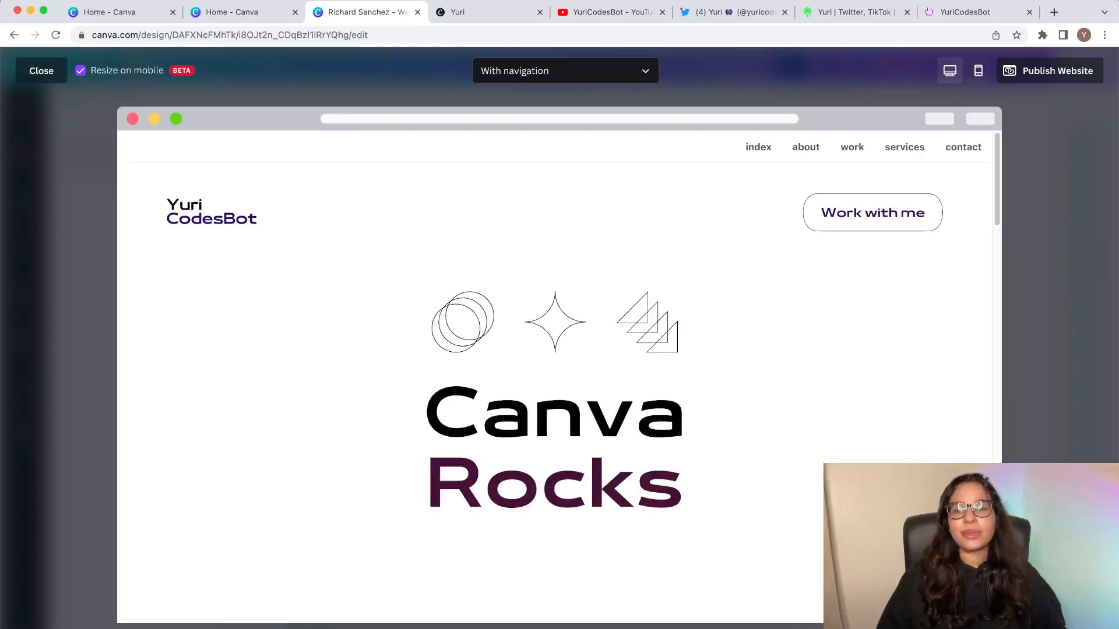
Step: Look through all sections of the website in the desktop preview and again in the mobile preview
scroll(553, 379, down, 10)
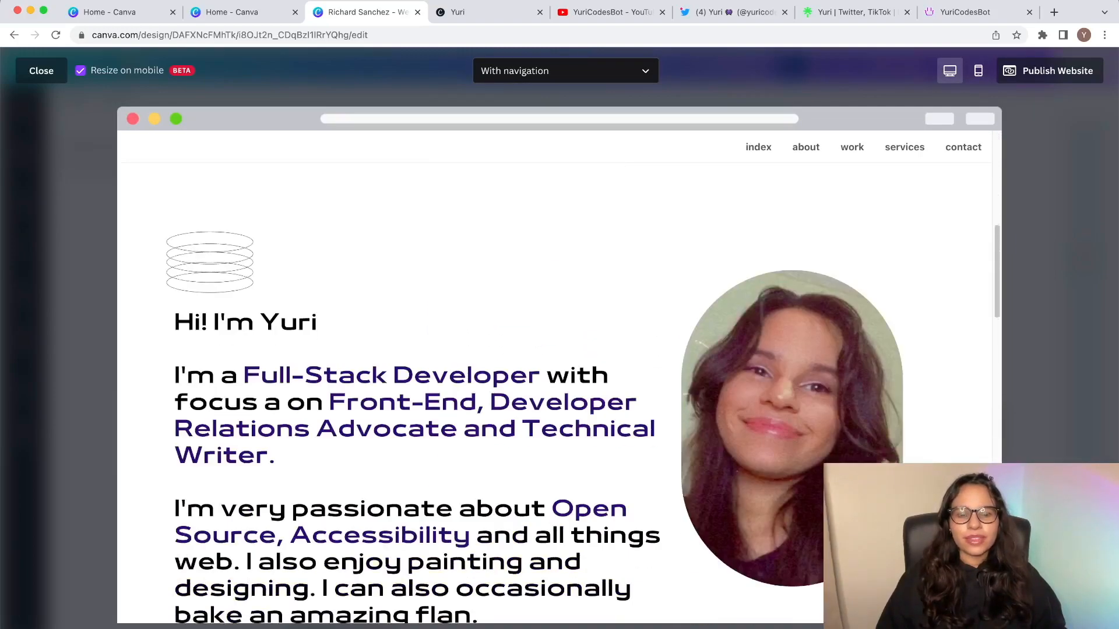
scroll(554, 379, down, 15)
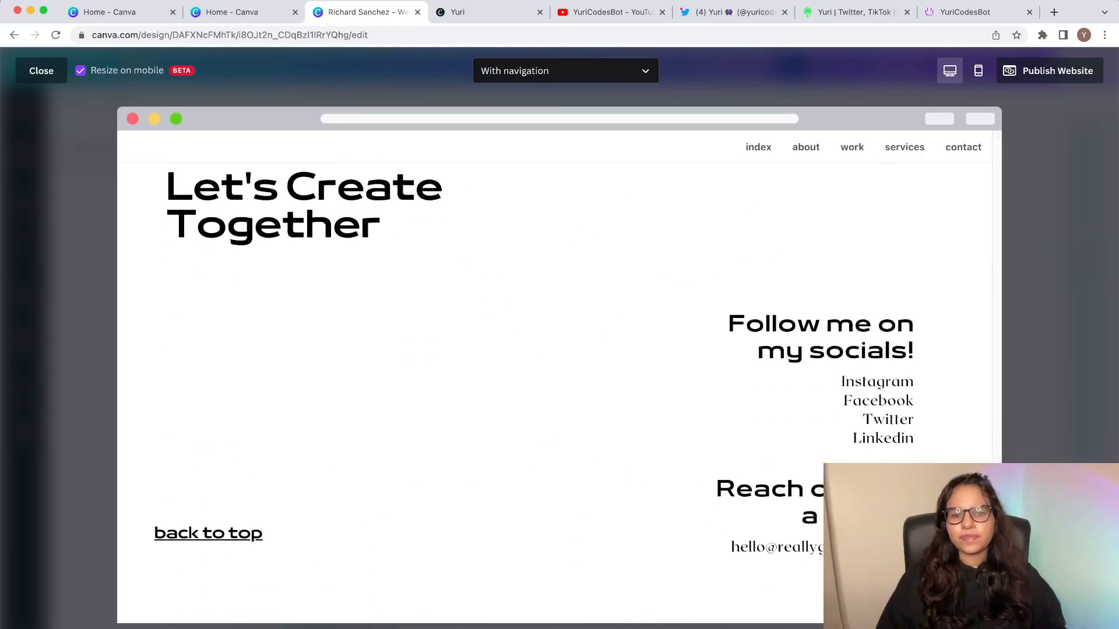
scroll(554, 379, up, 20)
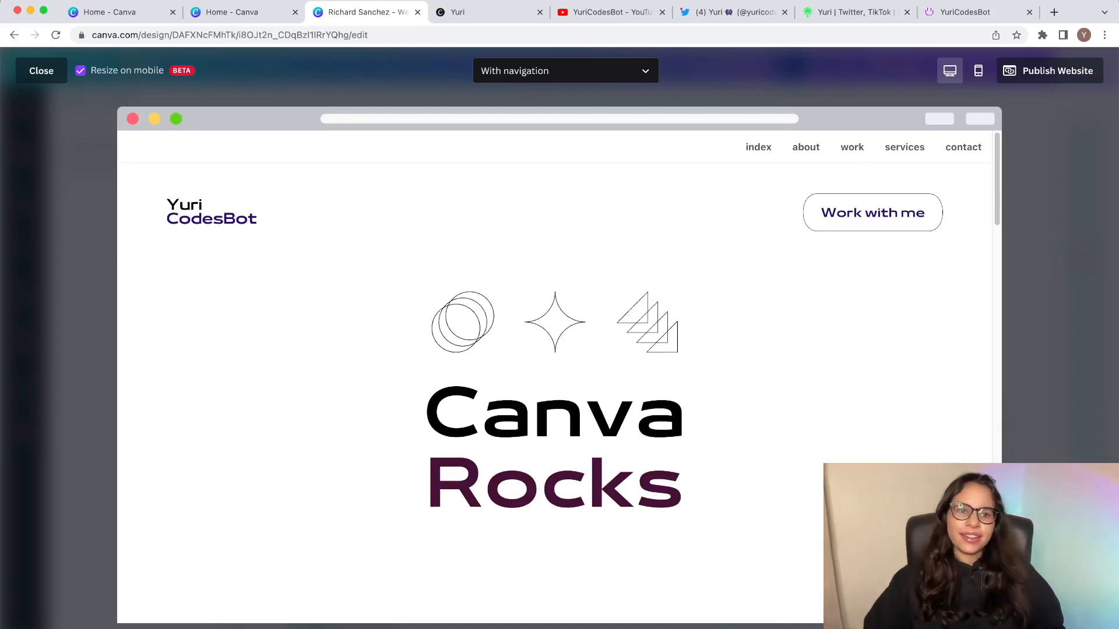
click(978, 70)
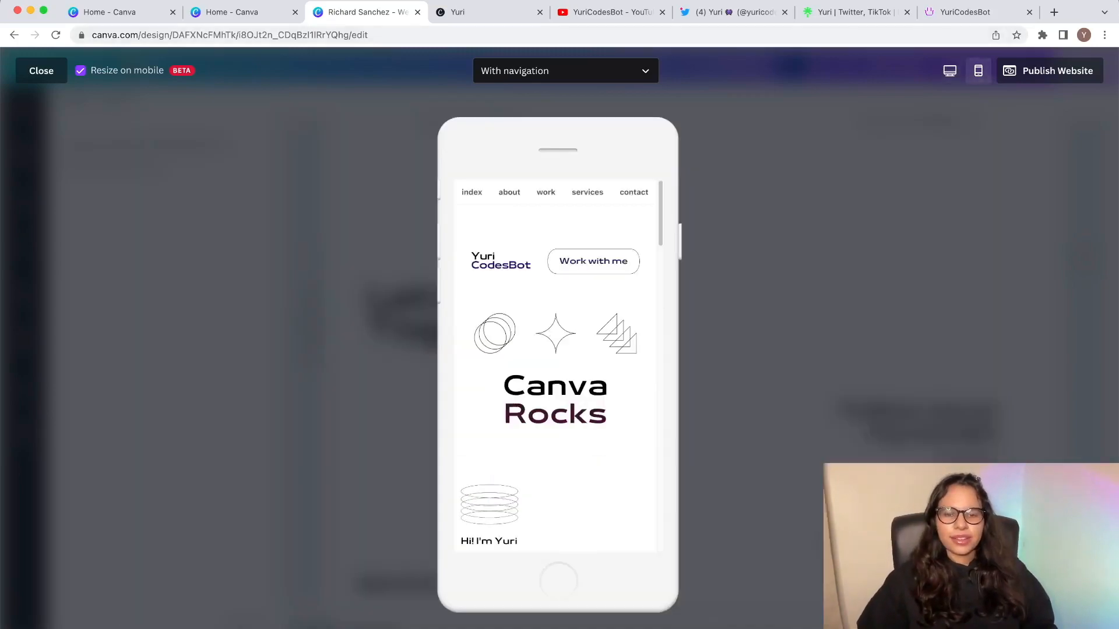
scroll(556, 367, down, 20)
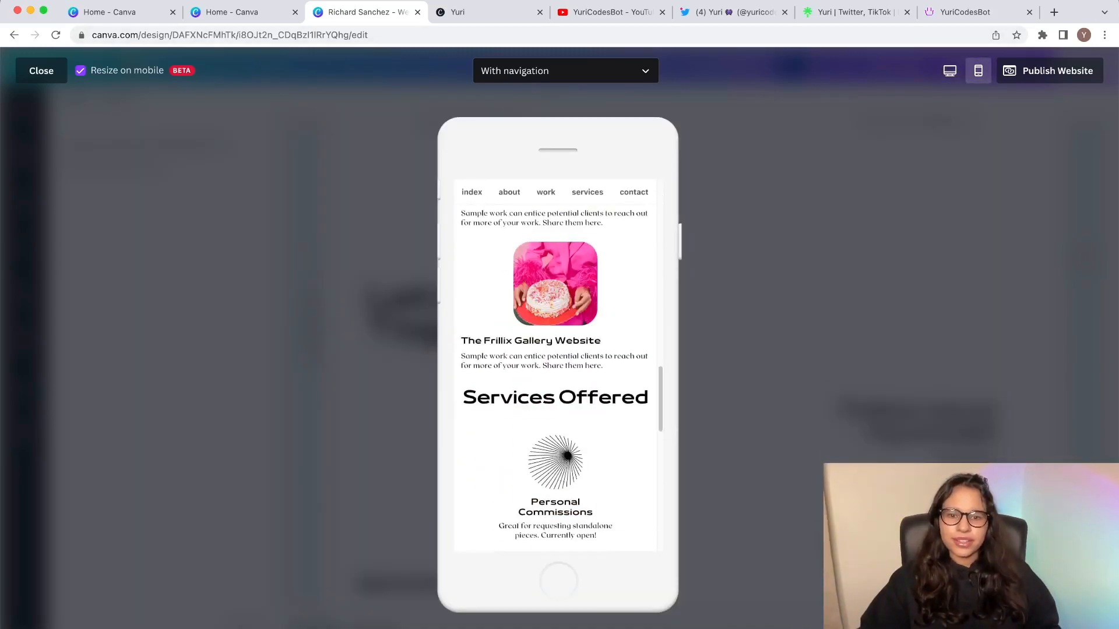
scroll(556, 367, up, 20)
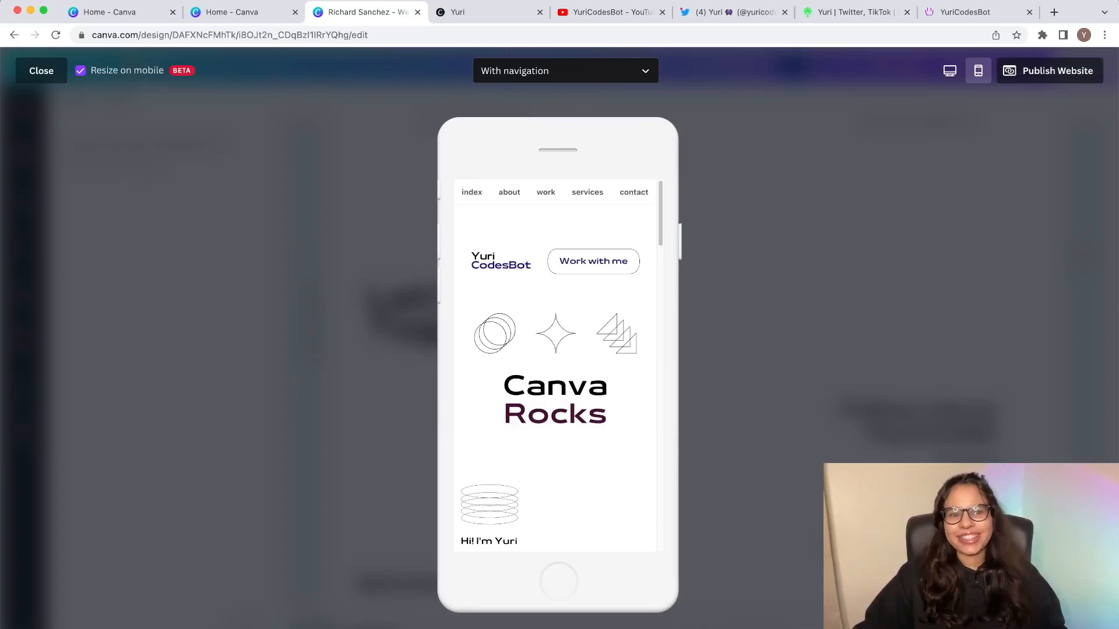
Step: Start publishing the portfolio website from its preview
click(1049, 70)
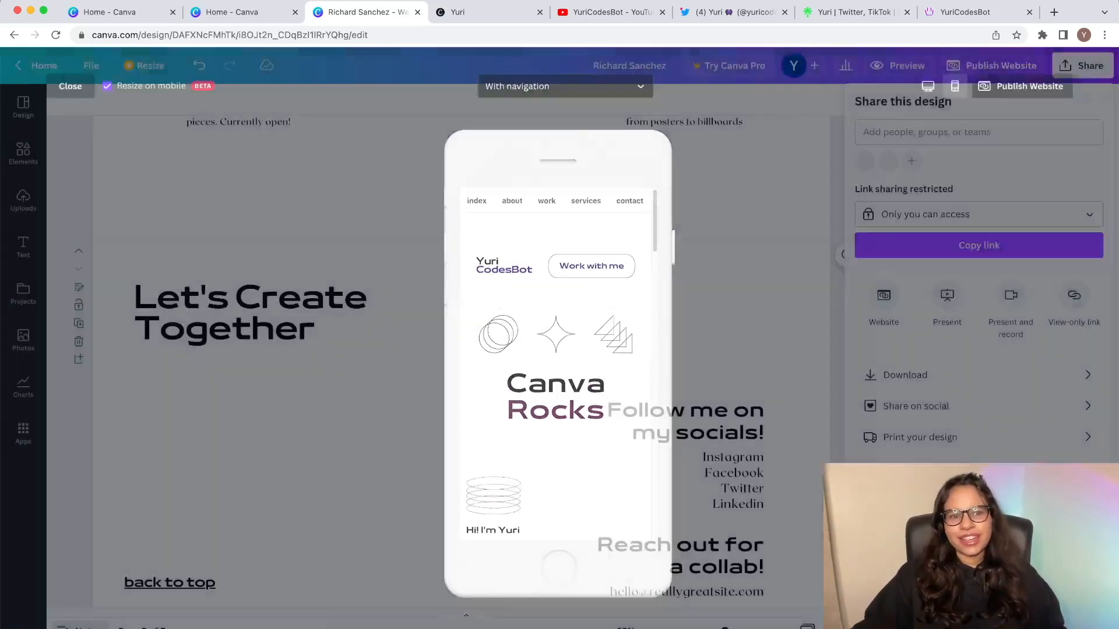